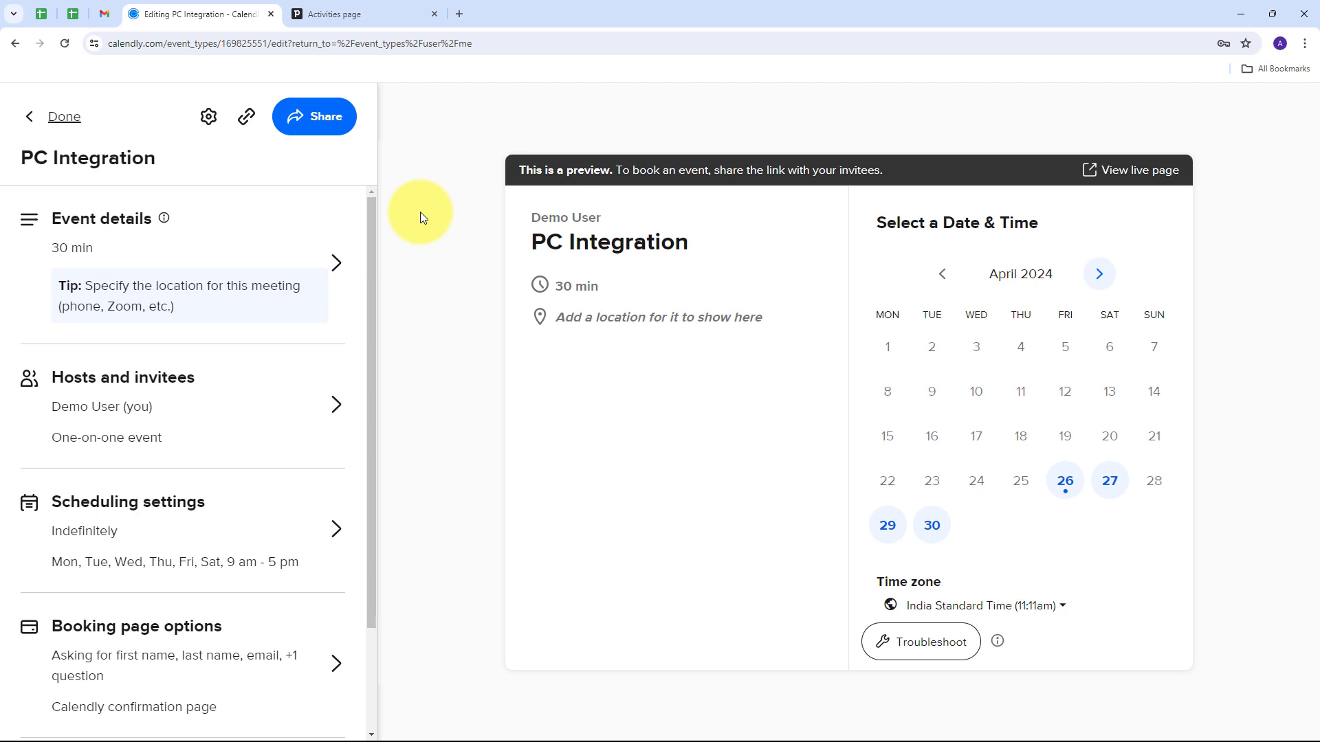
Open the Pabbly Connect website at pabbly.com/connect in a new browser tab.
click(364, 7)
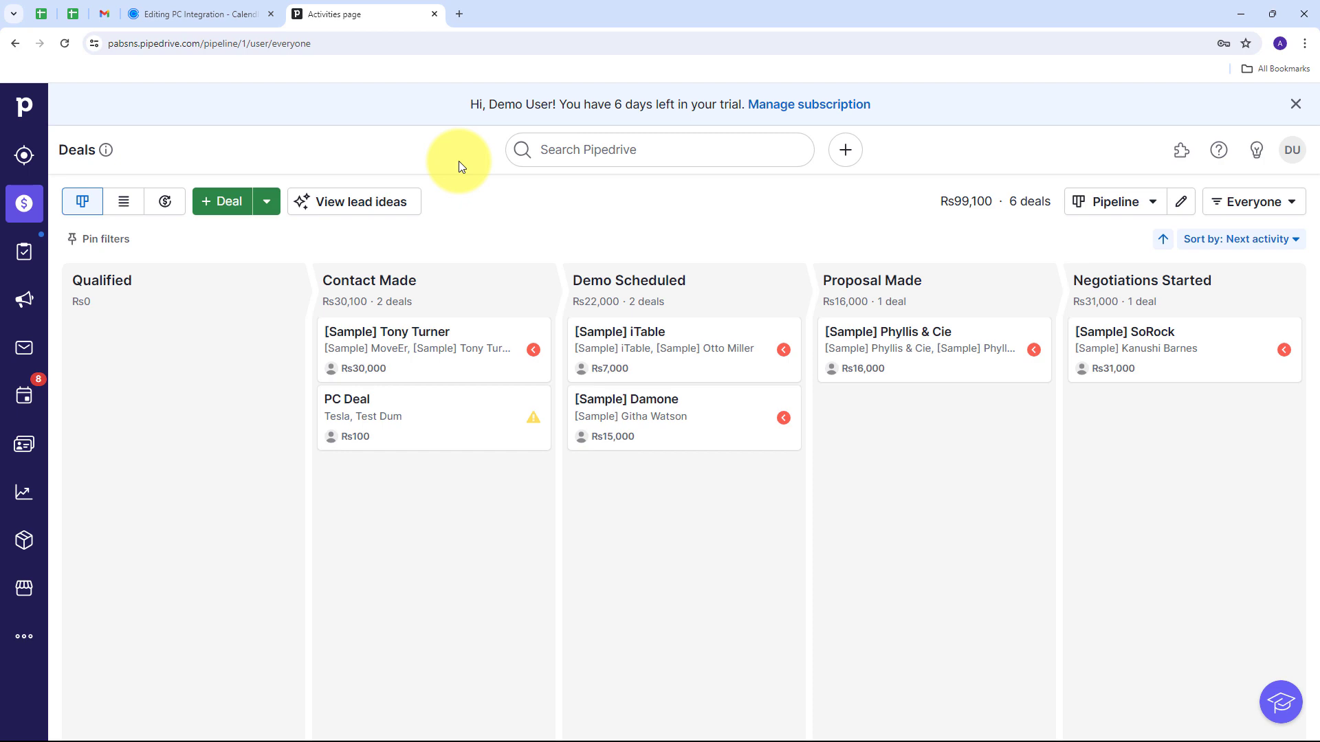
click(461, 15)
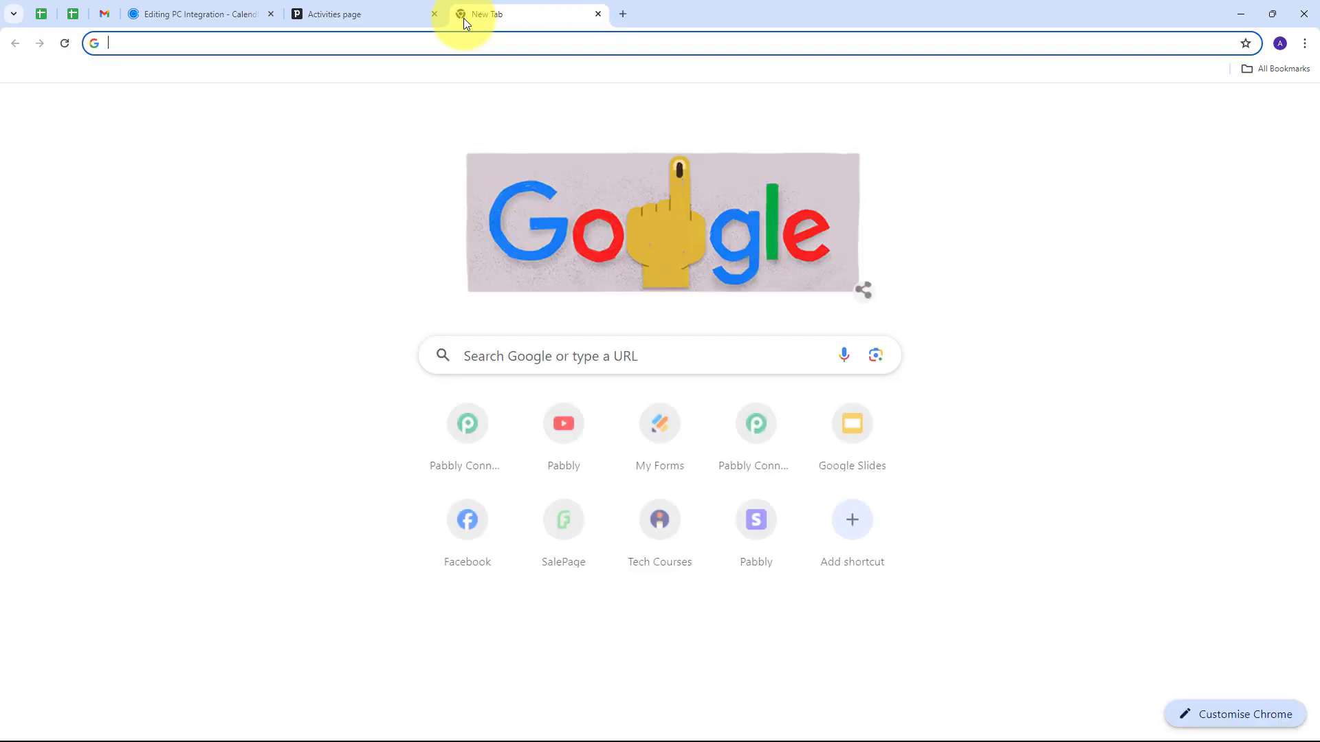
text(pabbly.com/)
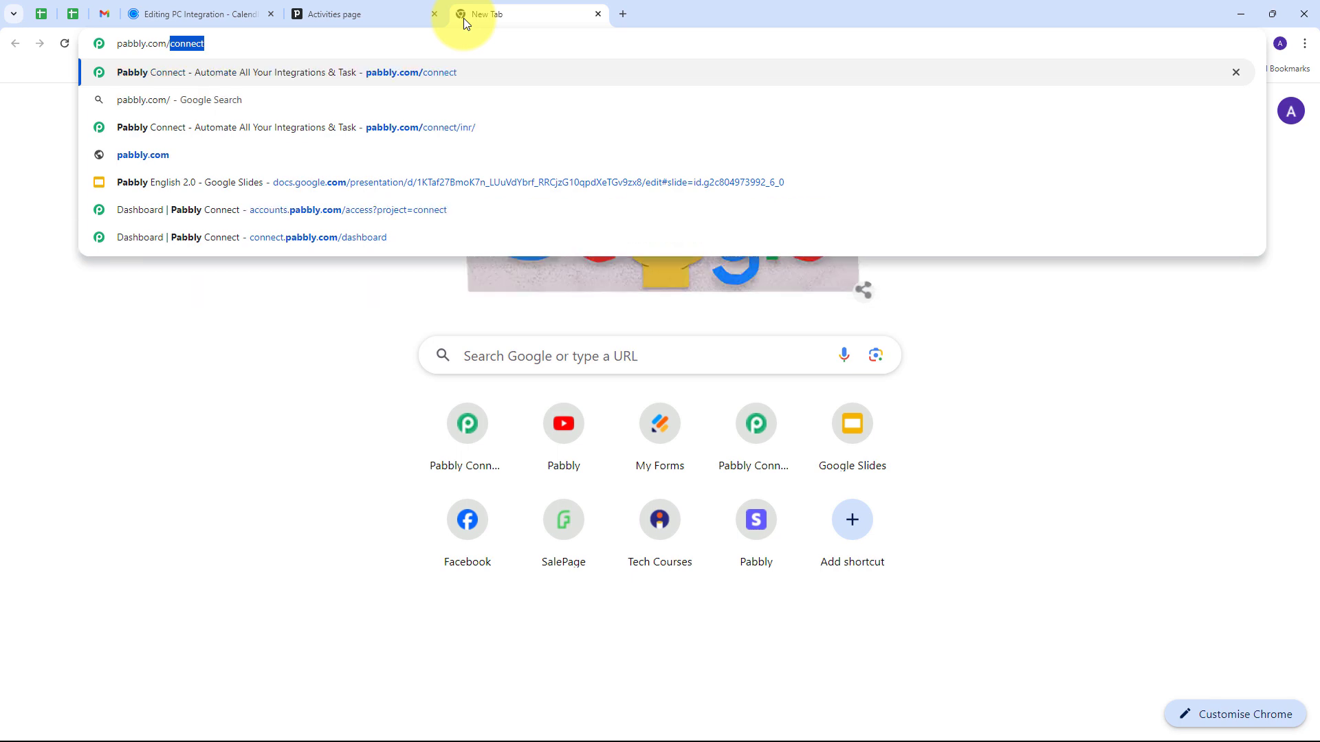
key(Return)
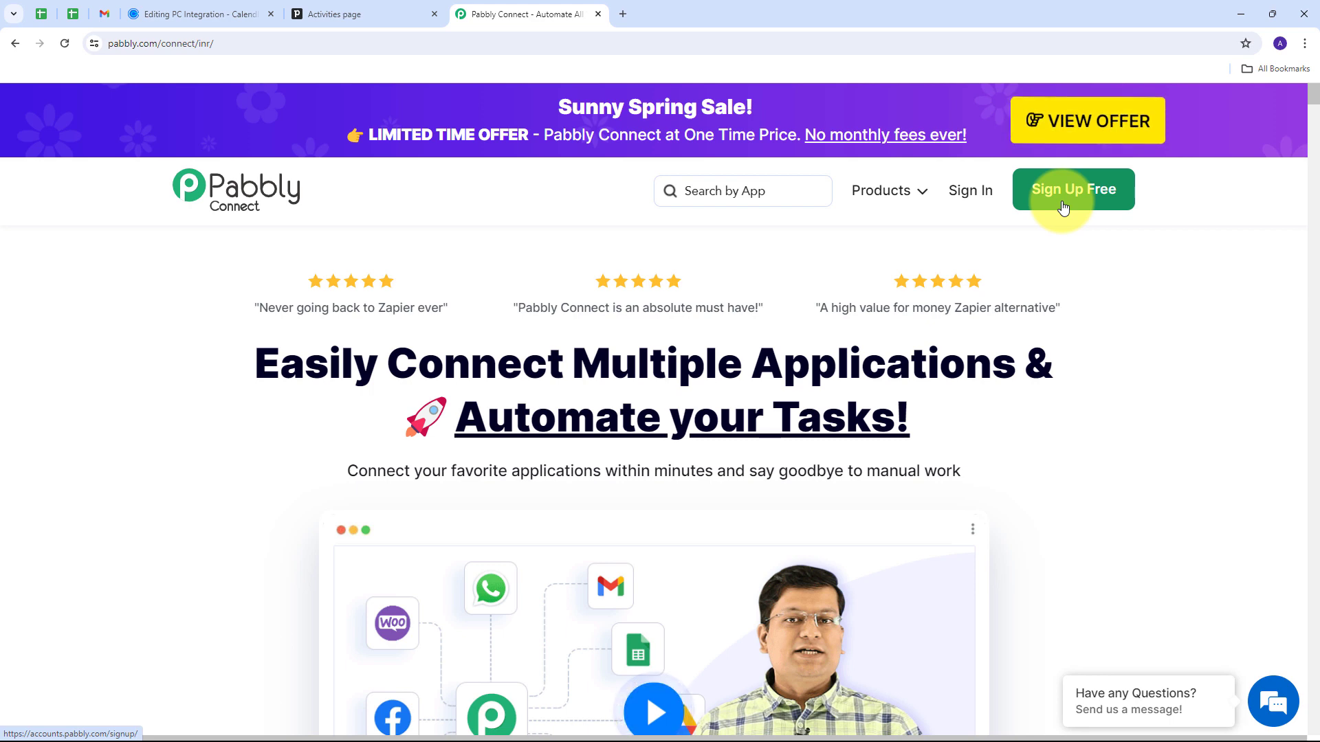
Sign in to Pabbly and access the Pabbly Connect application.
click(976, 195)
scroll(244, 278, down, 2)
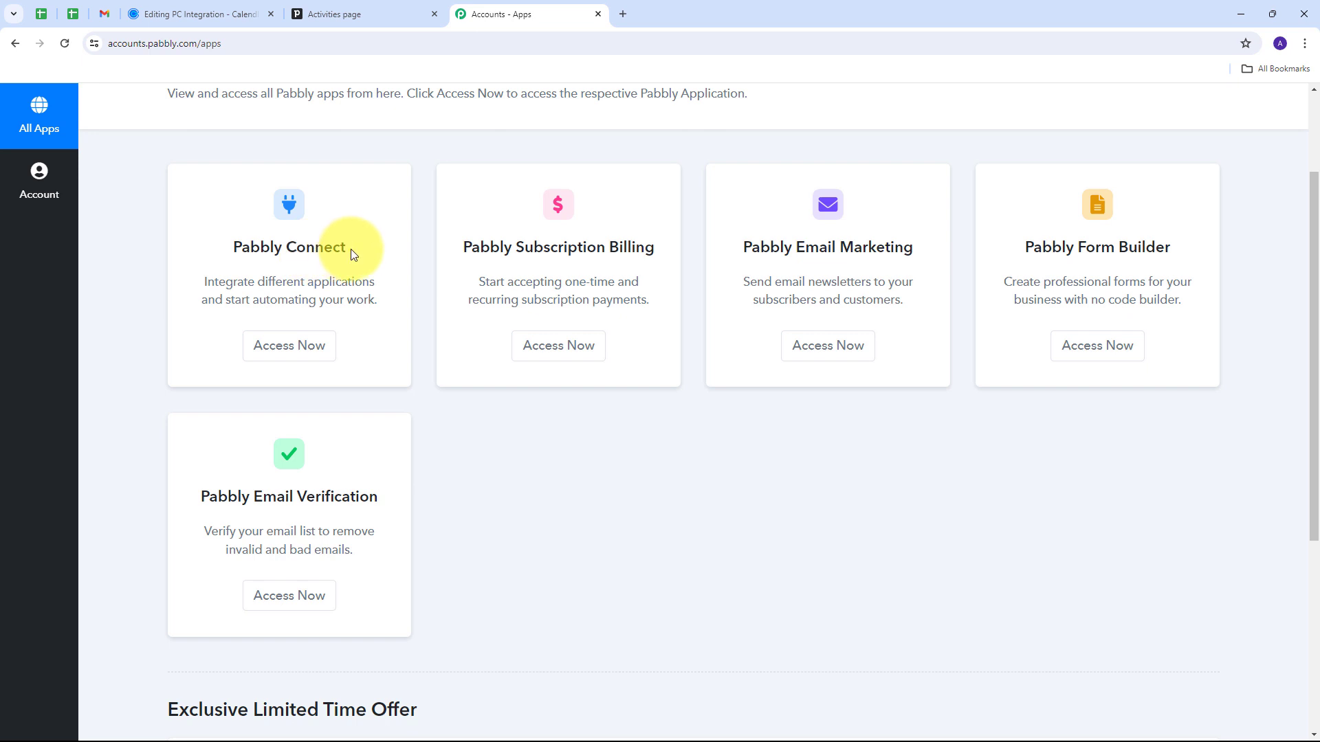
click(292, 350)
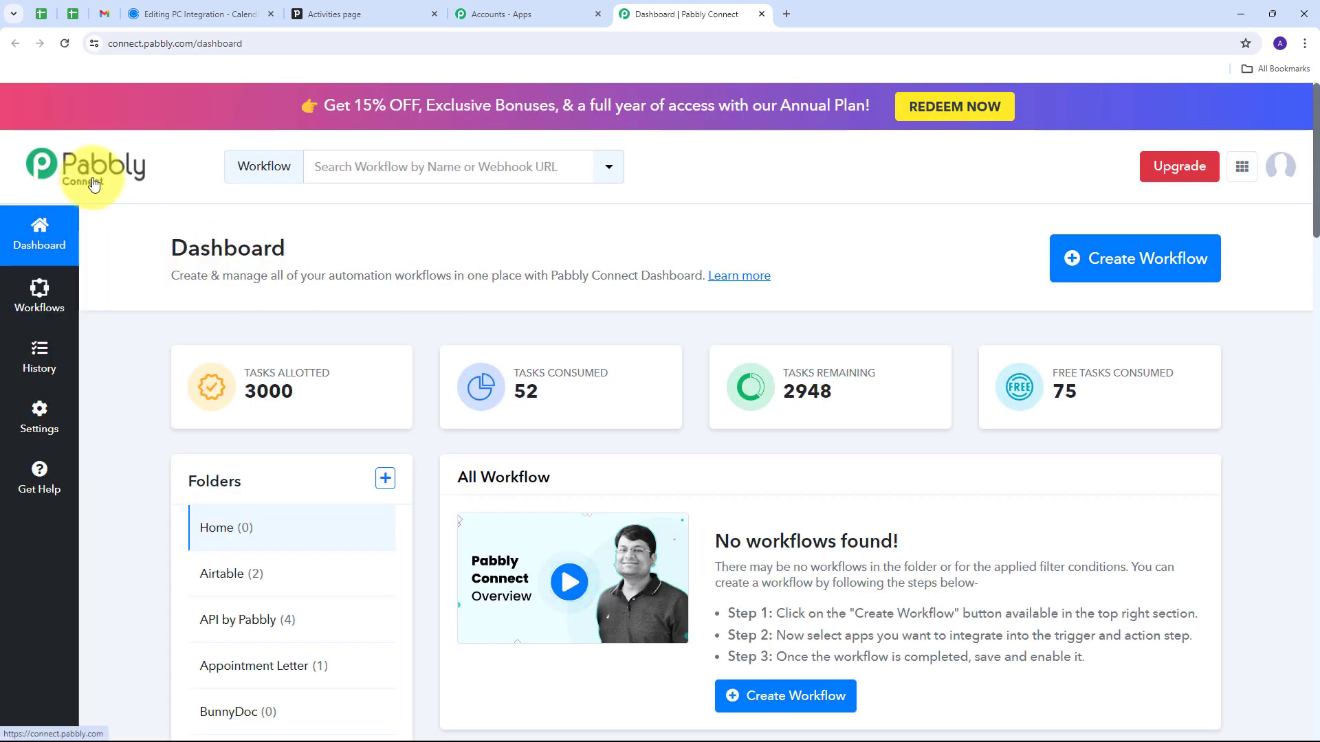
scroll(560, 312, down, 2)
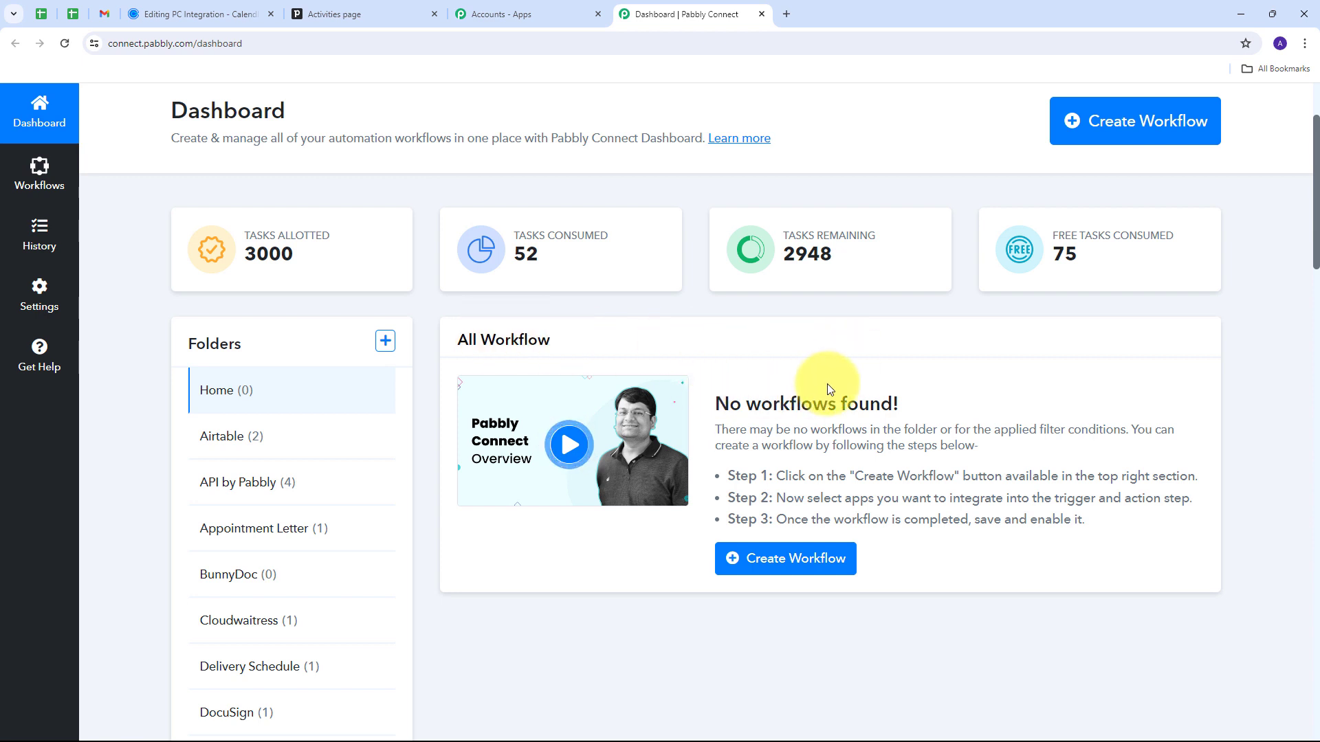
mouse_move(210, 350)
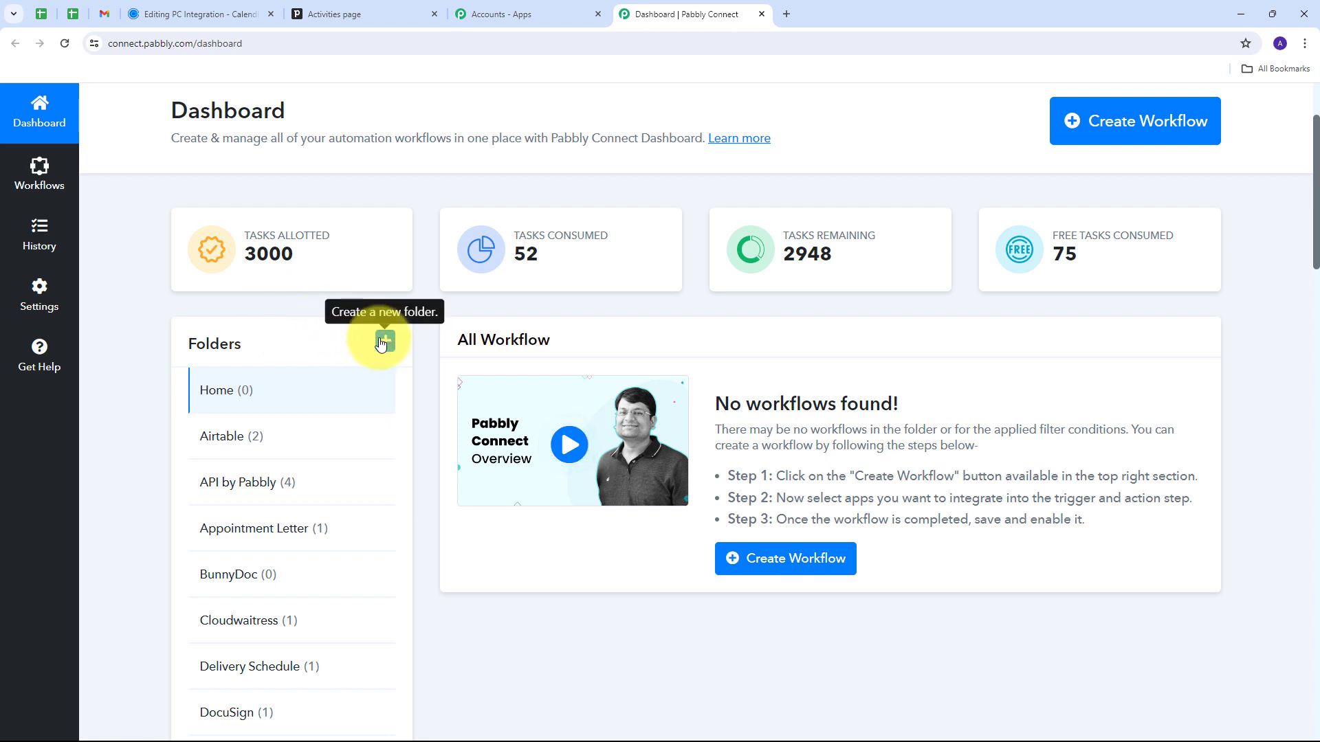
scroll(380, 341, up, 1)
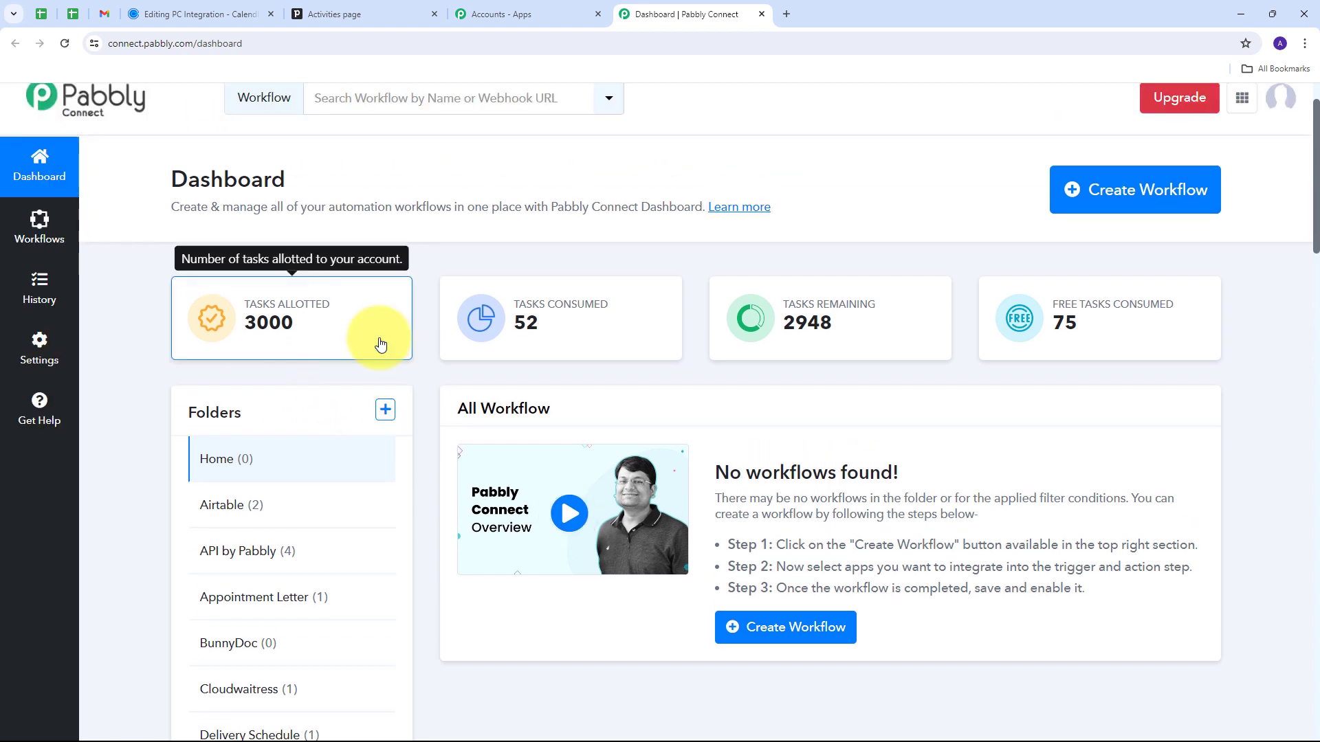
scroll(577, 234, up, 1)
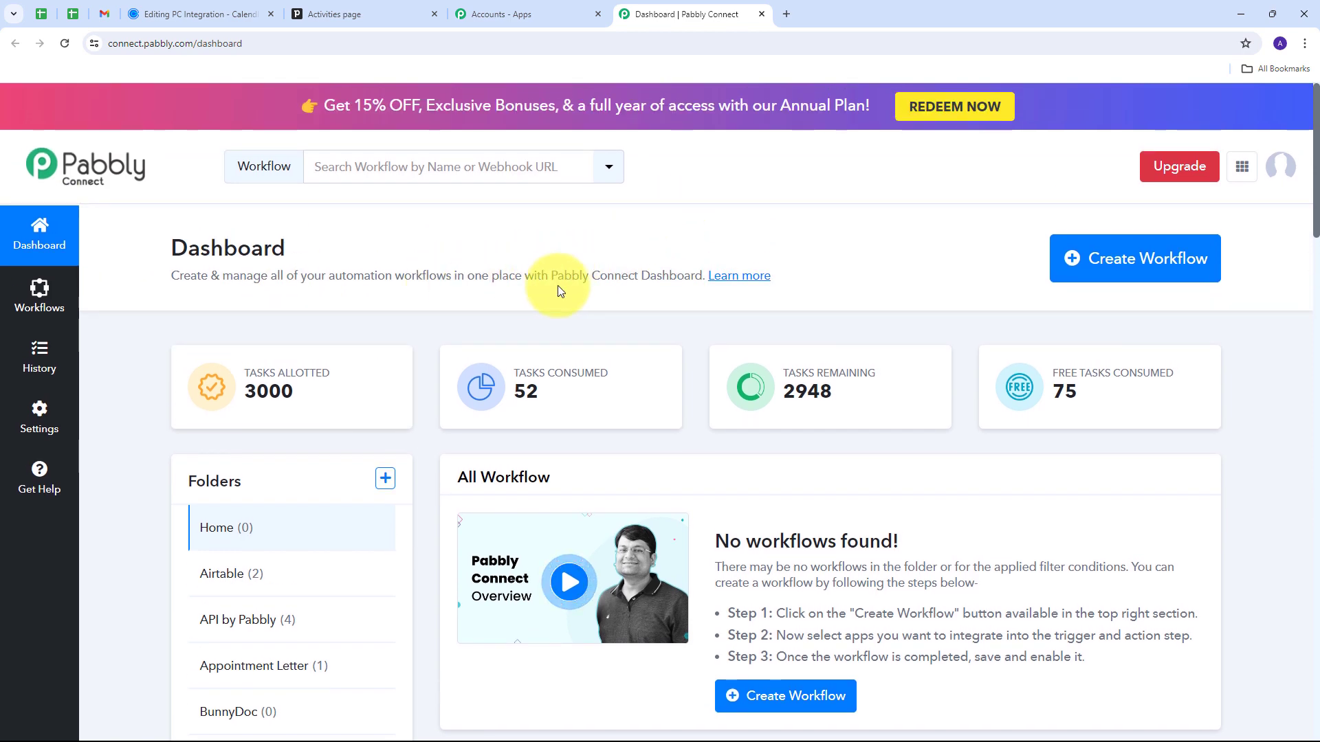
Create a workflow named "Create Pipedrive Meeting for Calendly booking" in the Calendly folder.
click(1106, 274)
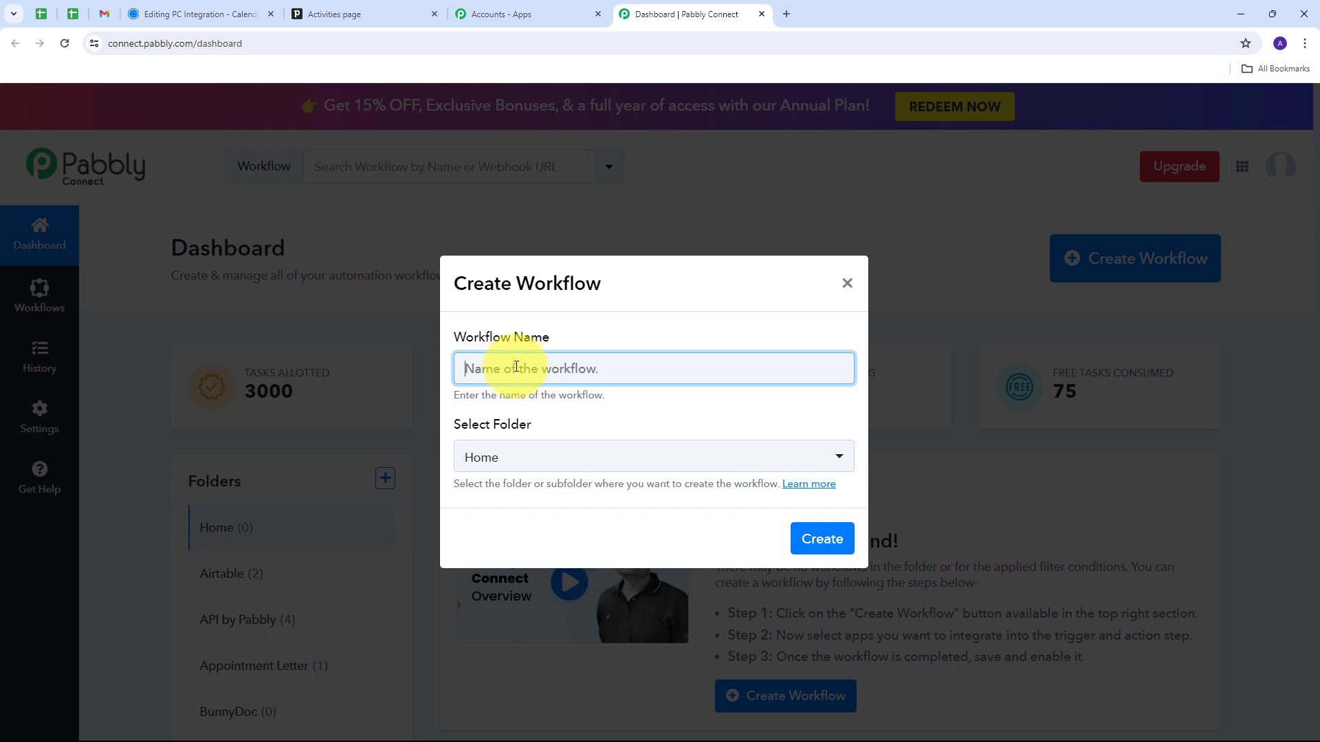
text(Create Pipedrive Meeting for Calendly booking)
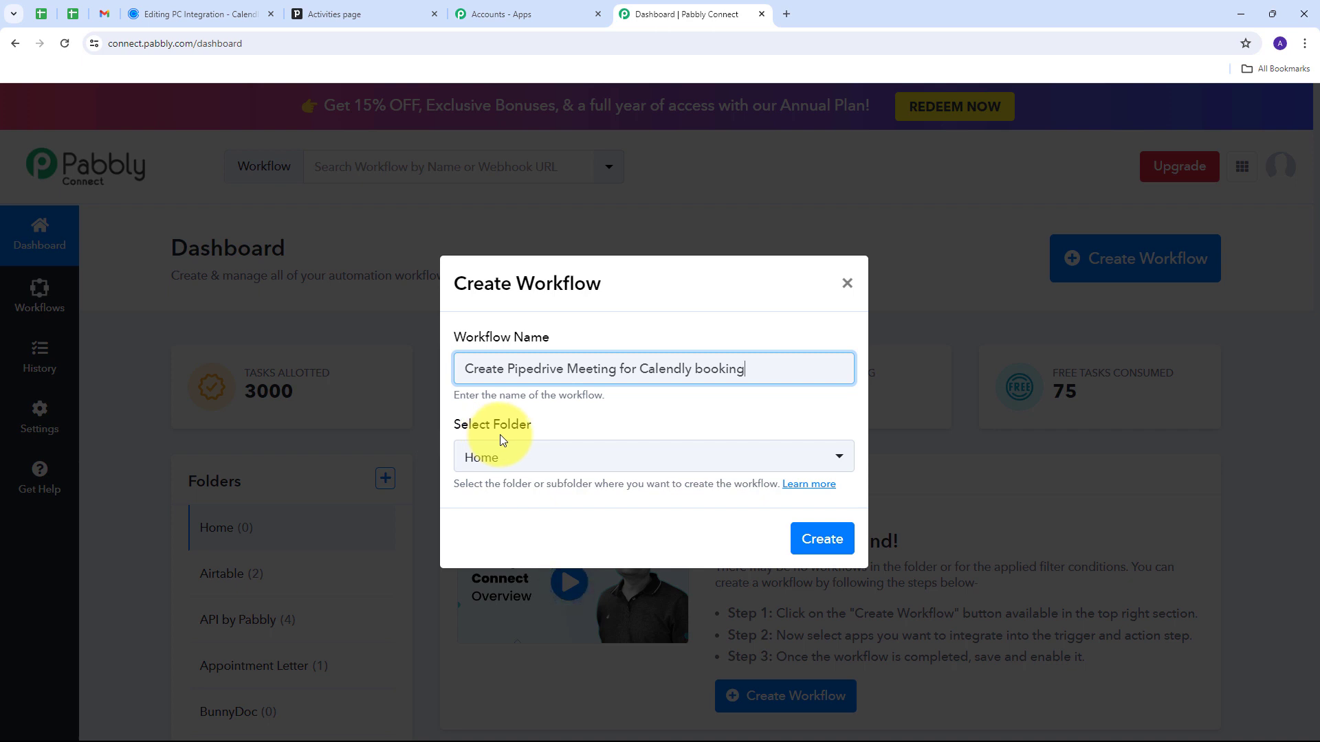
click(646, 457)
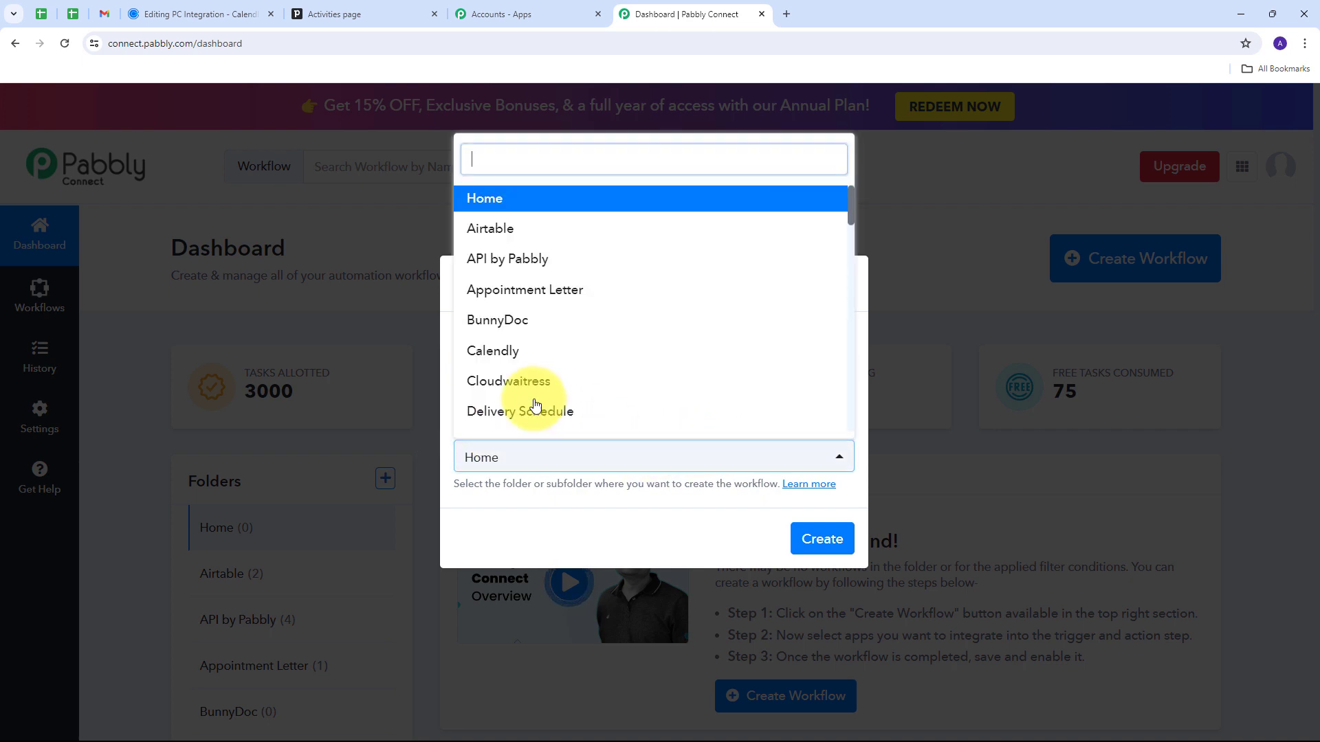
scroll(586, 262, down, 2)
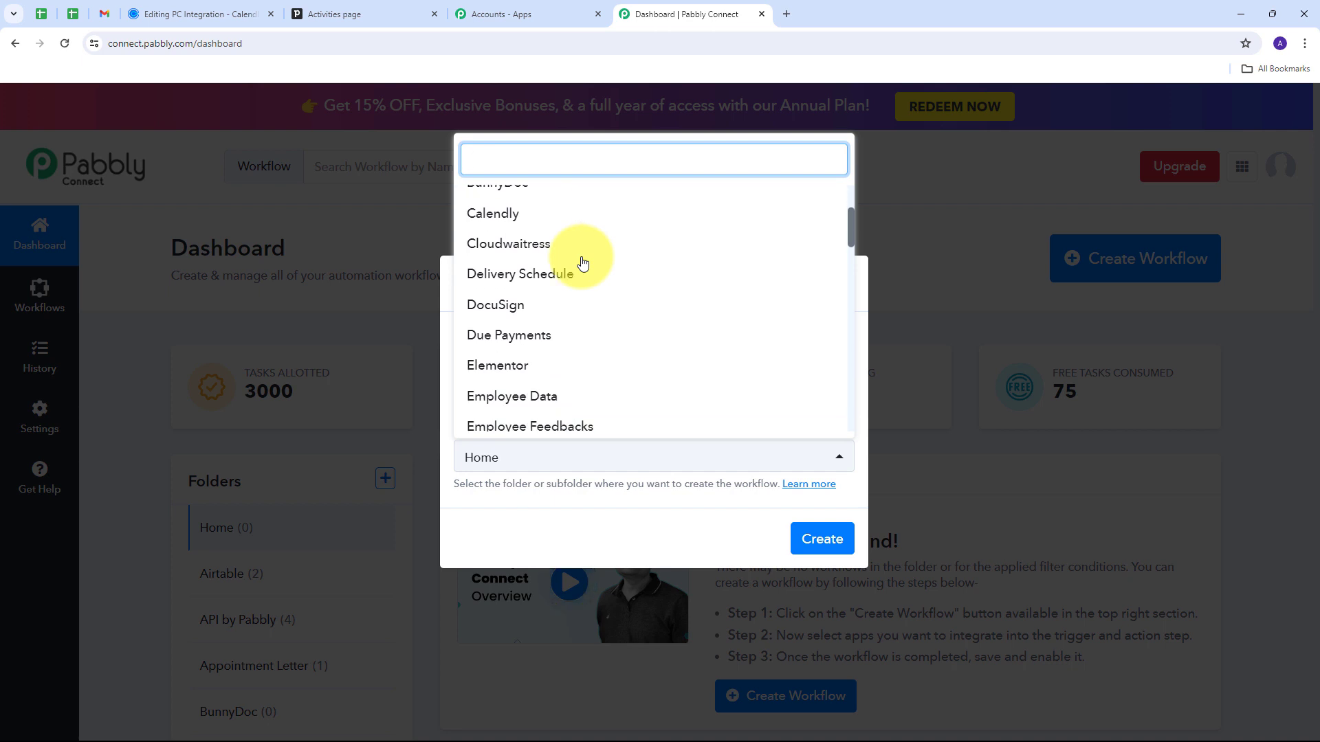
scroll(583, 263, up, 3)
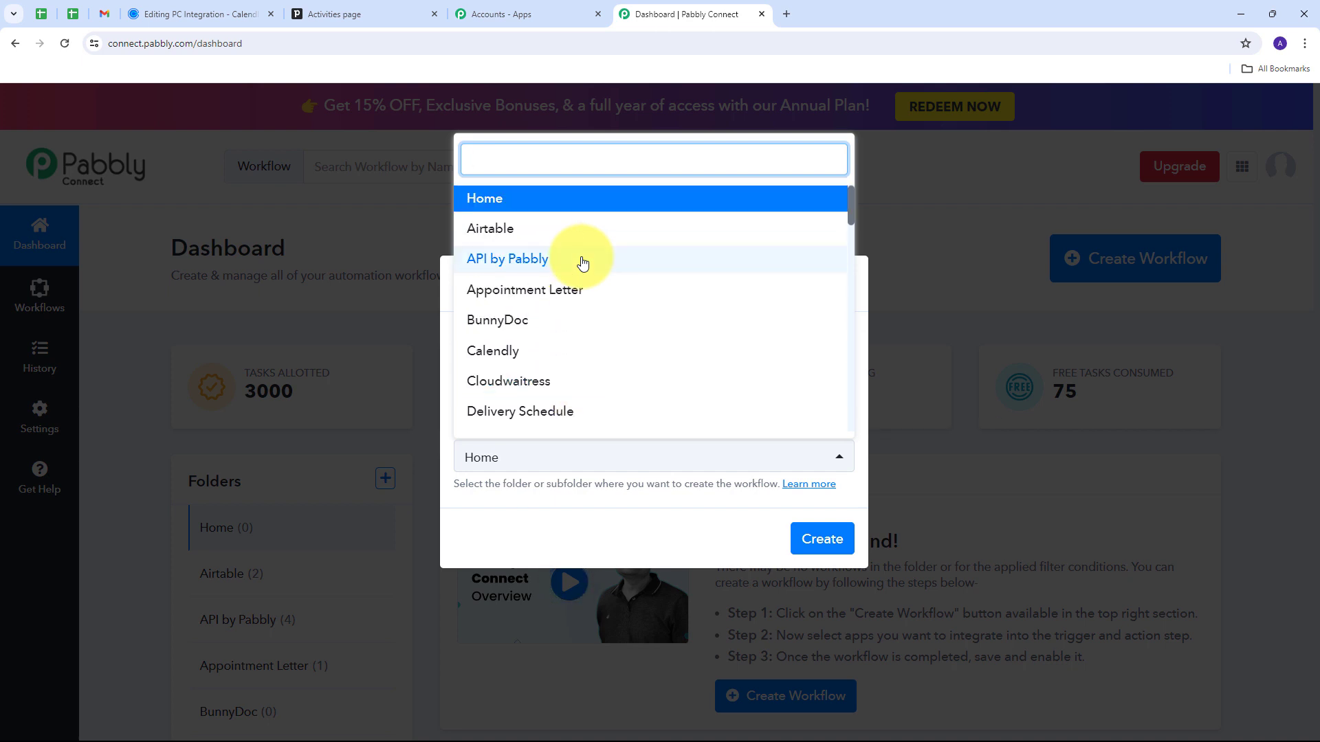
click(484, 354)
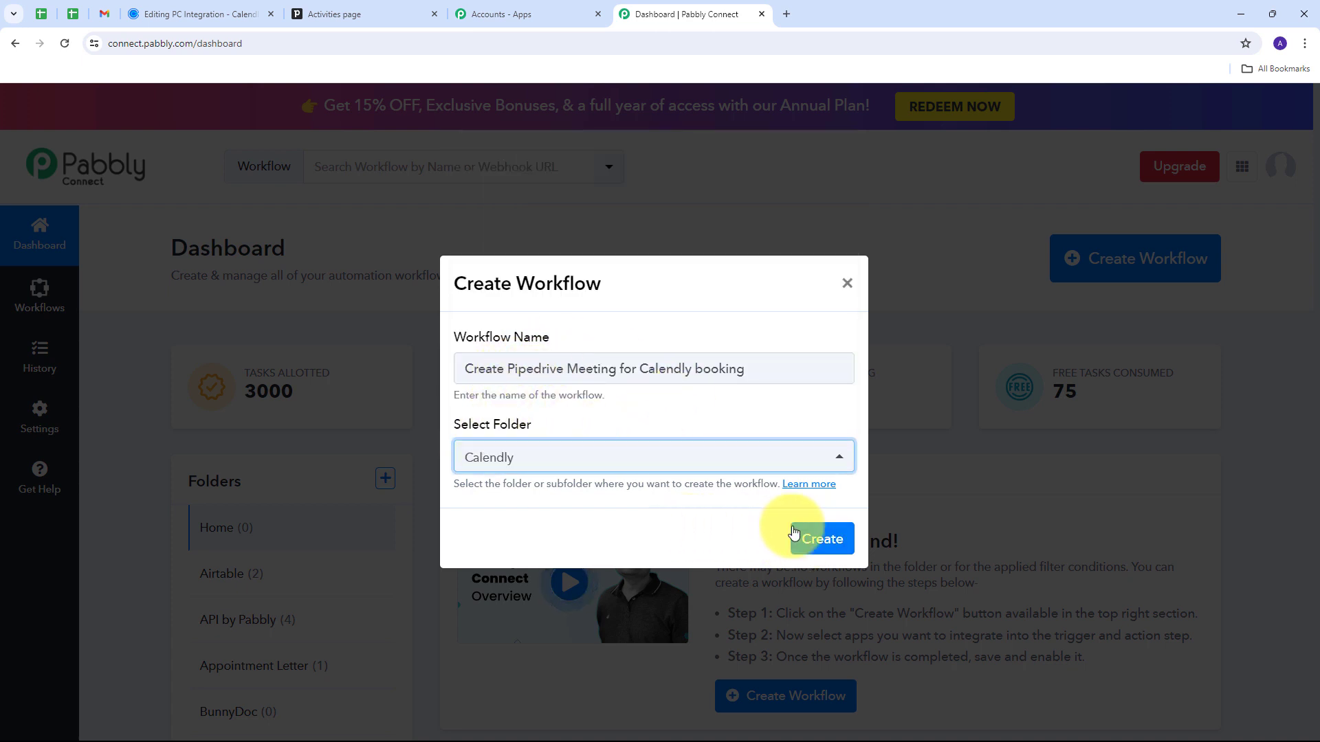
click(810, 540)
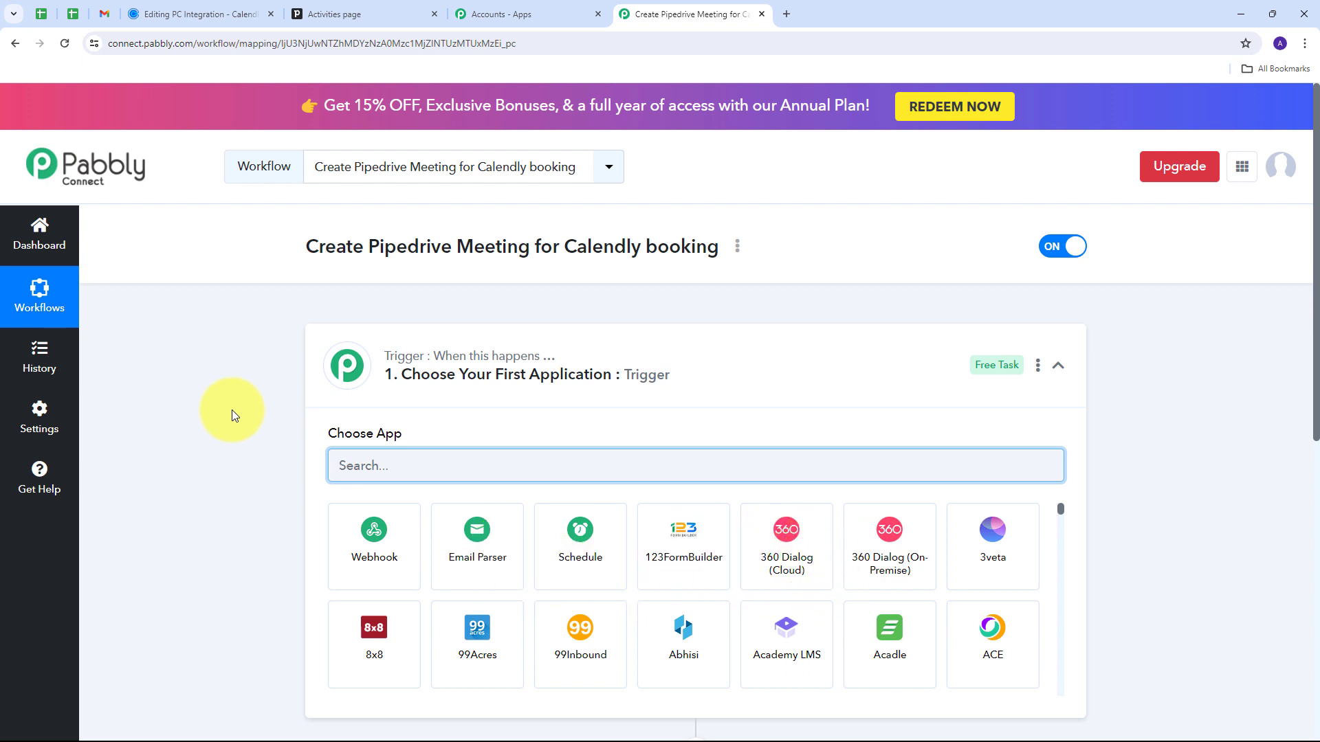
Set the workflow's trigger application to Calendly with the trigger event Invitee Created (User).
scroll(232, 410, down, 1)
scroll(232, 410, down, 2)
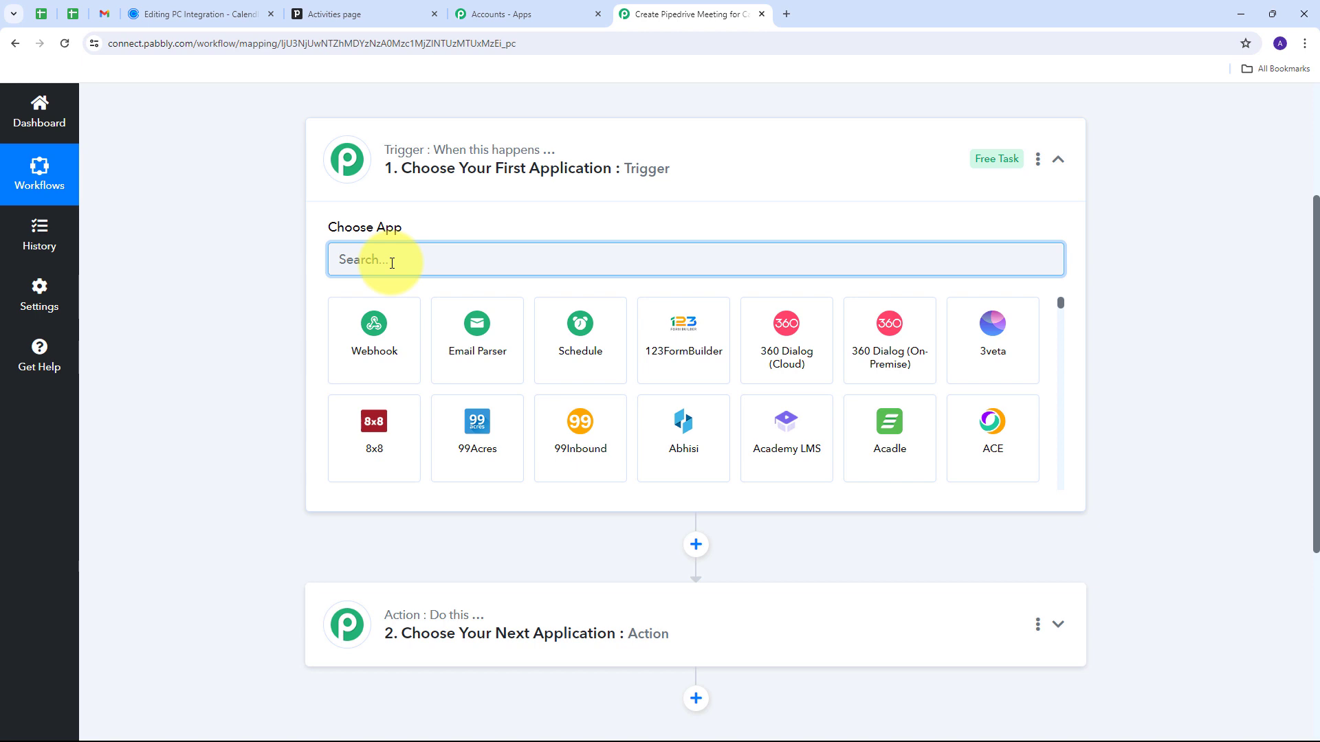
text(Calendly)
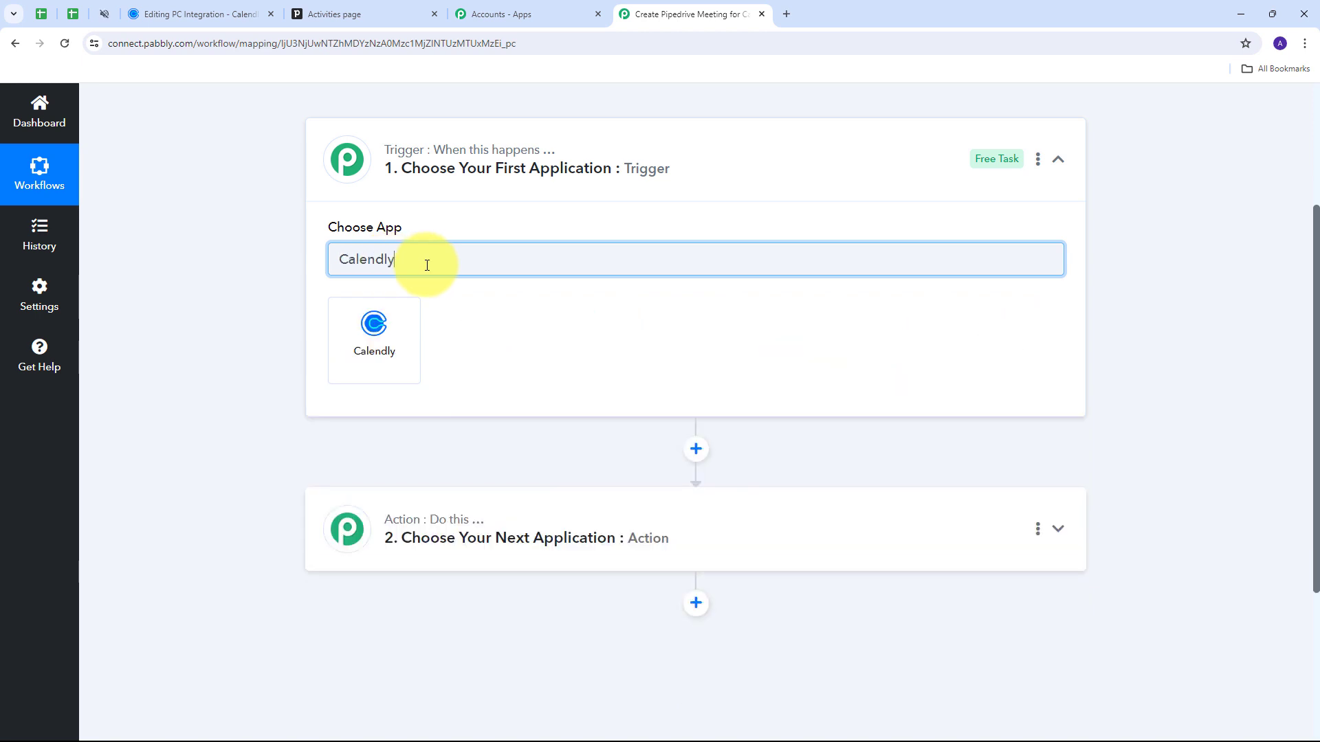
click(369, 333)
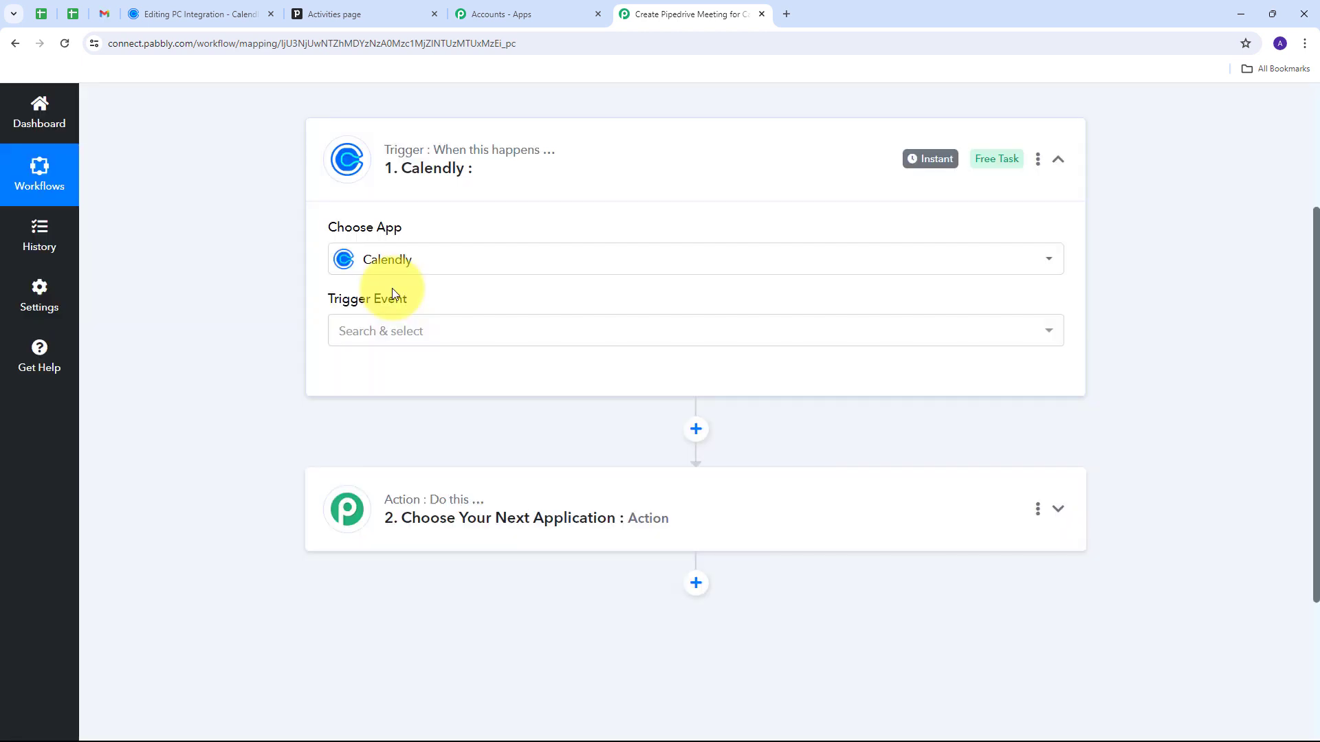
click(574, 324)
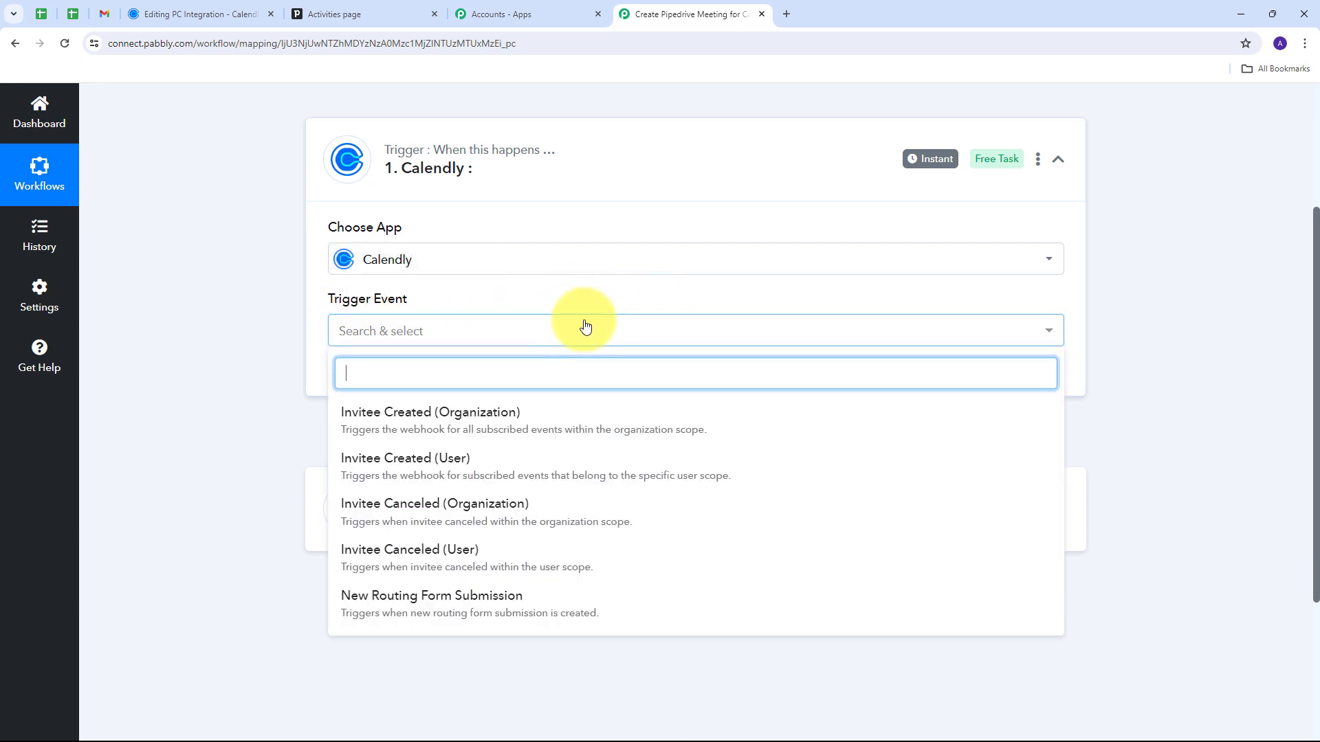
click(403, 469)
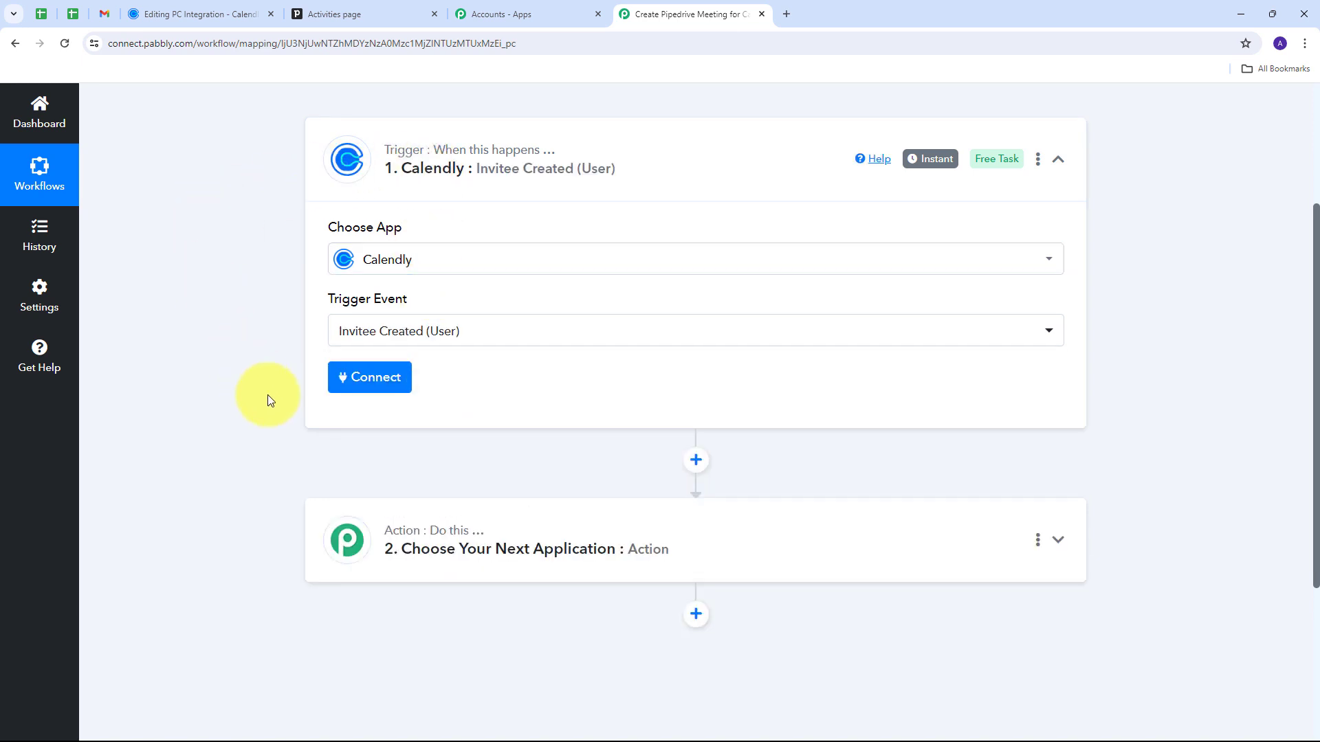
Connect the trigger to the Calendly account through a new connection.
click(371, 390)
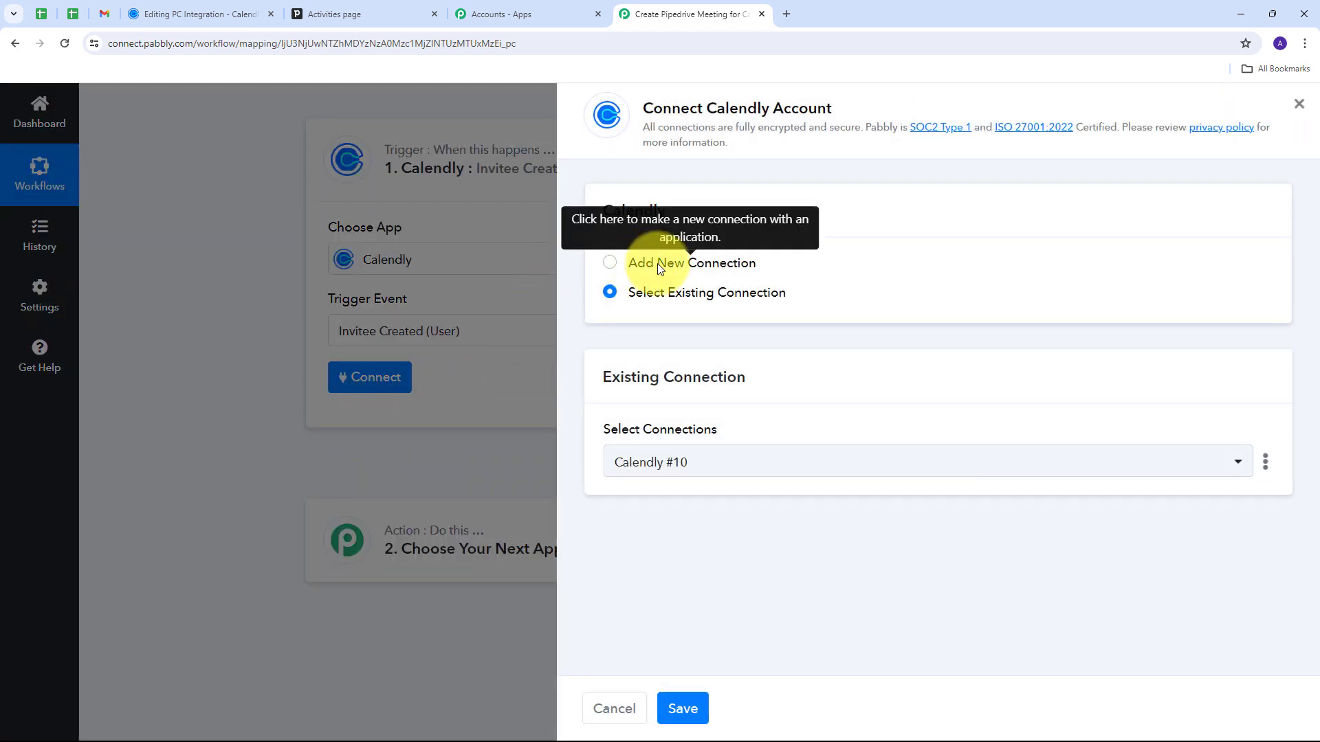
click(629, 263)
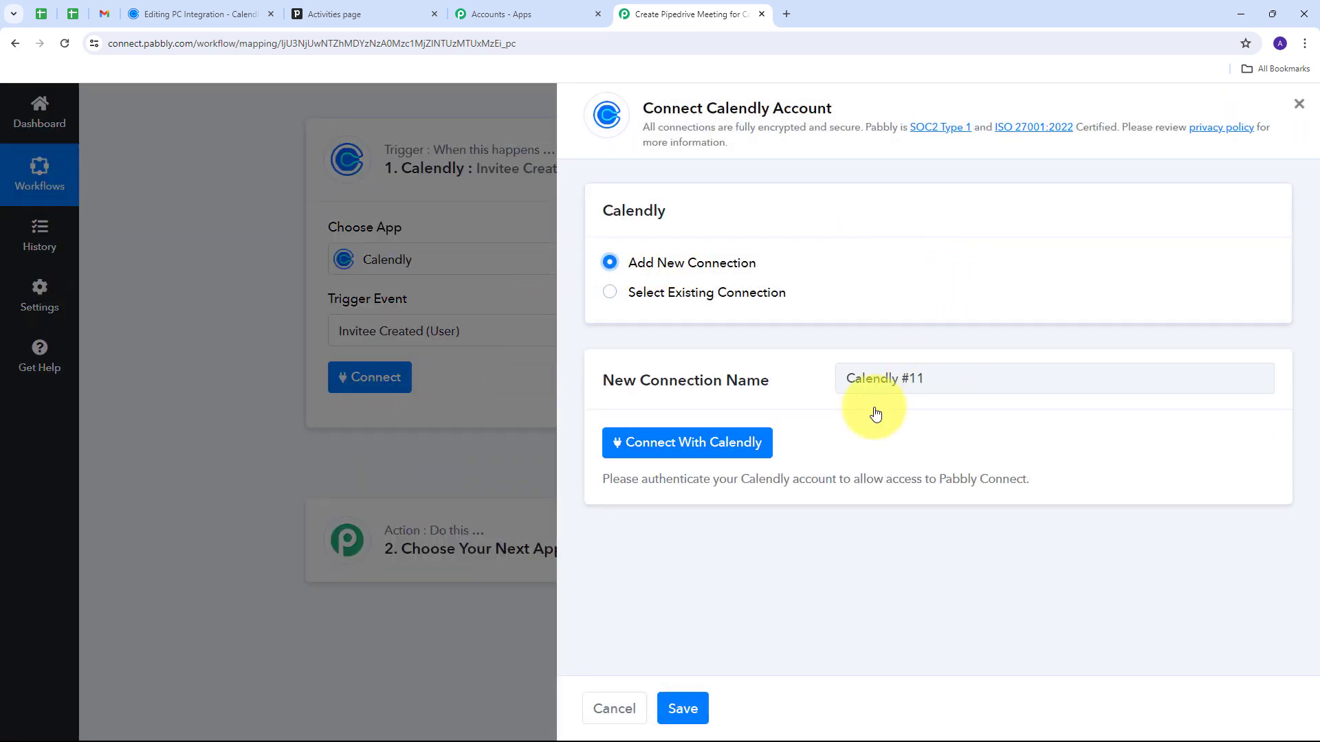
click(675, 446)
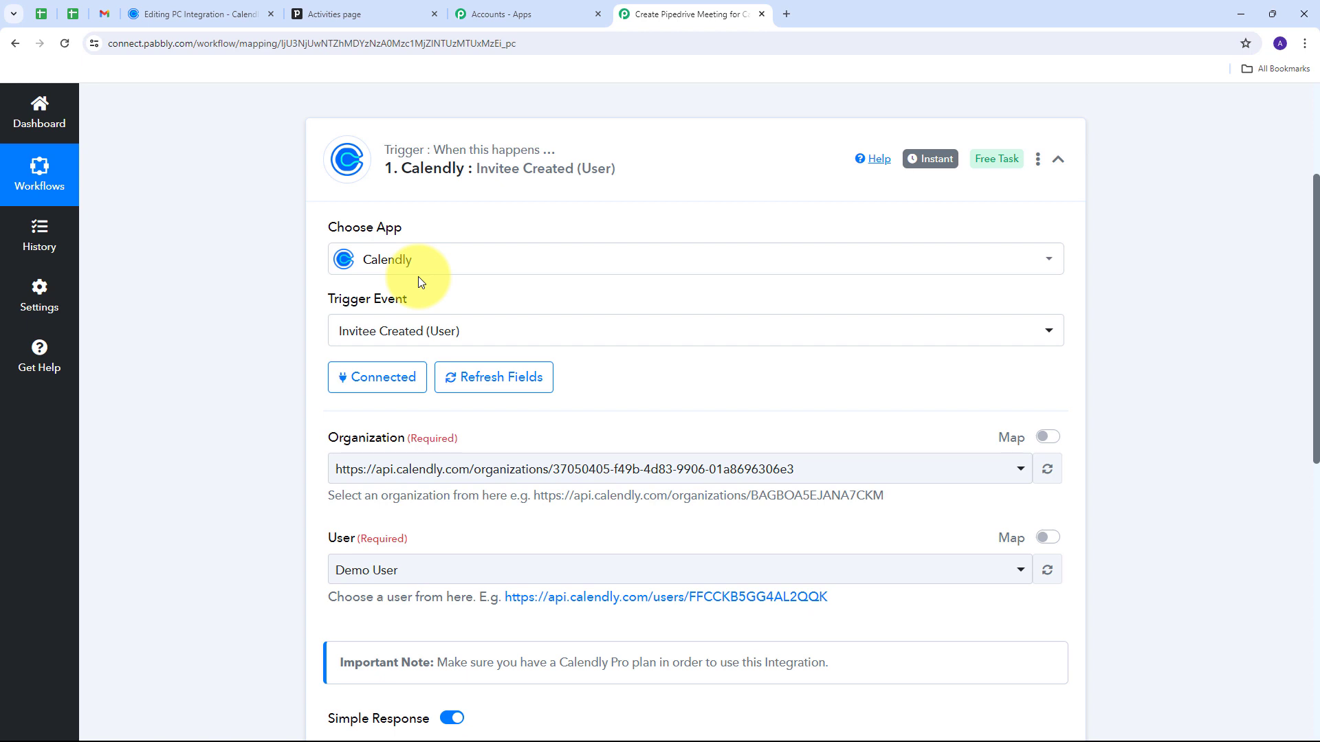
Select the connected Calendly organization and the Demo User for the trigger.
click(185, 13)
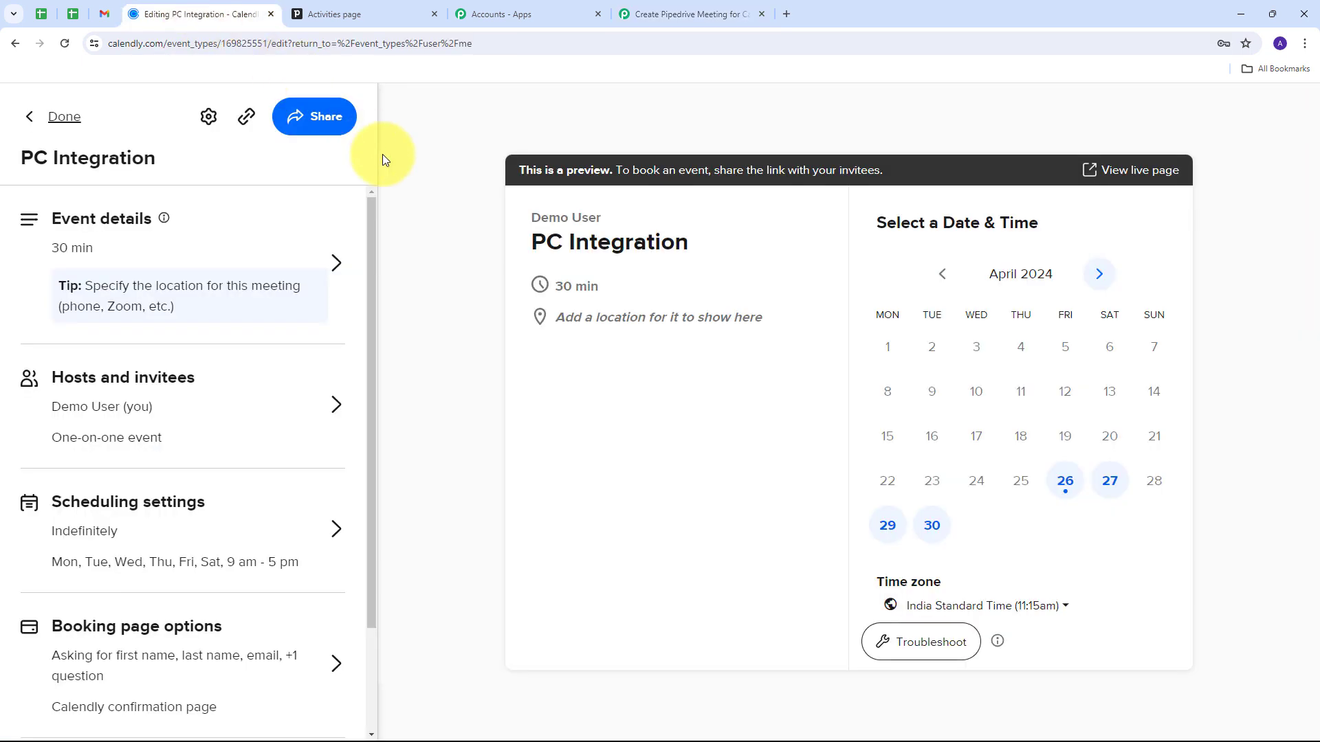
click(710, 10)
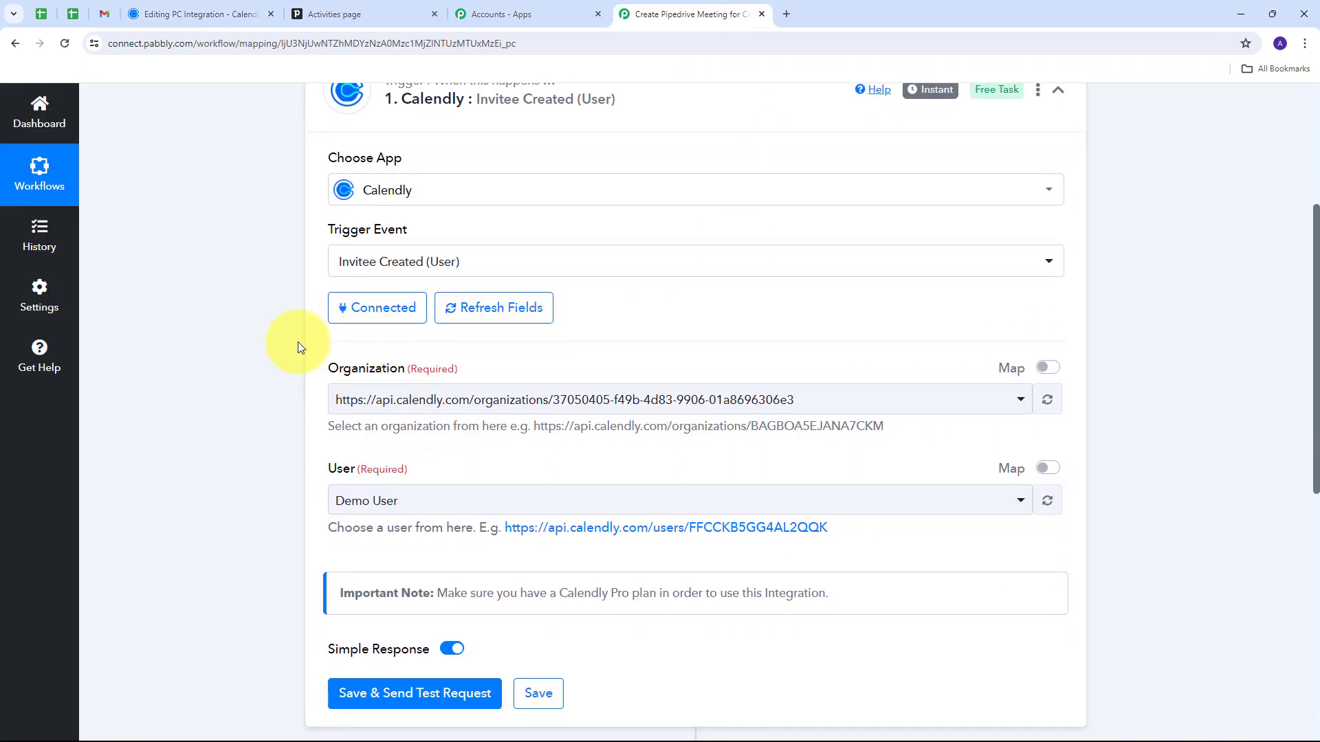
scroll(202, 328, down, 1)
scroll(201, 329, down, 1)
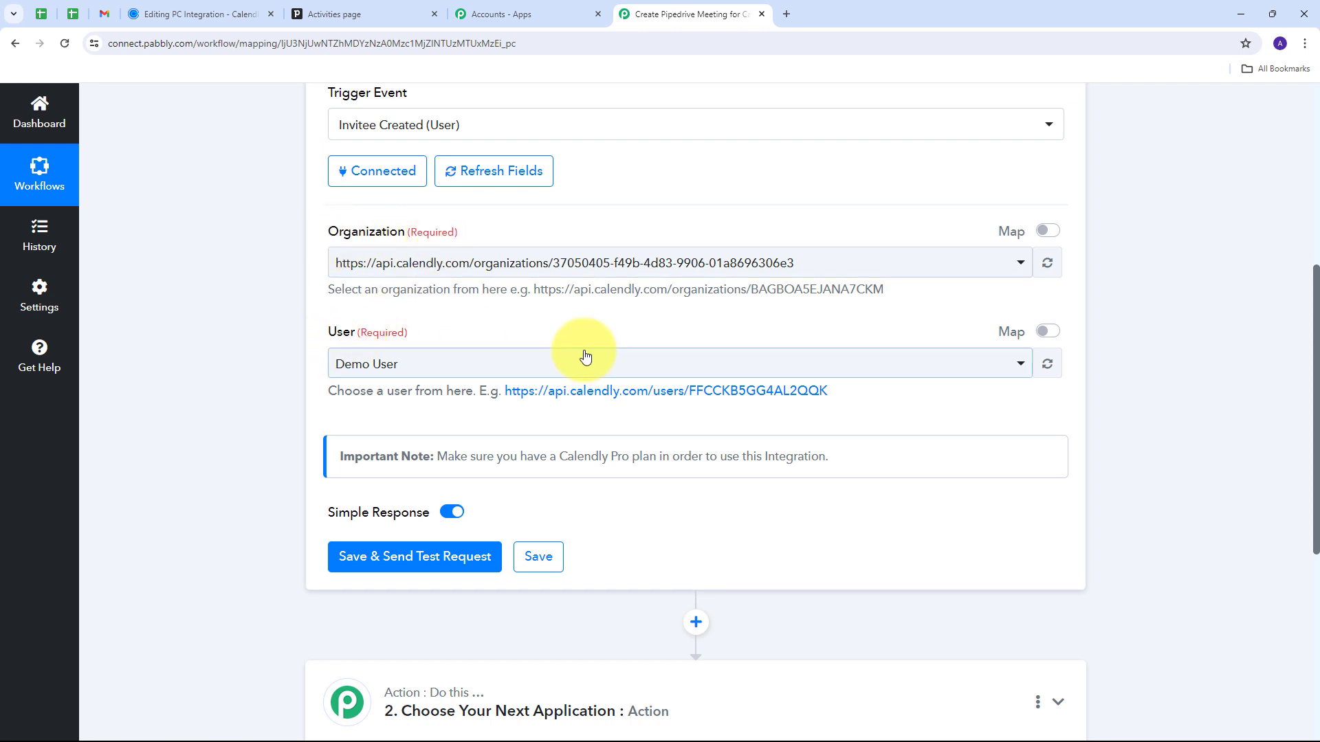
click(877, 267)
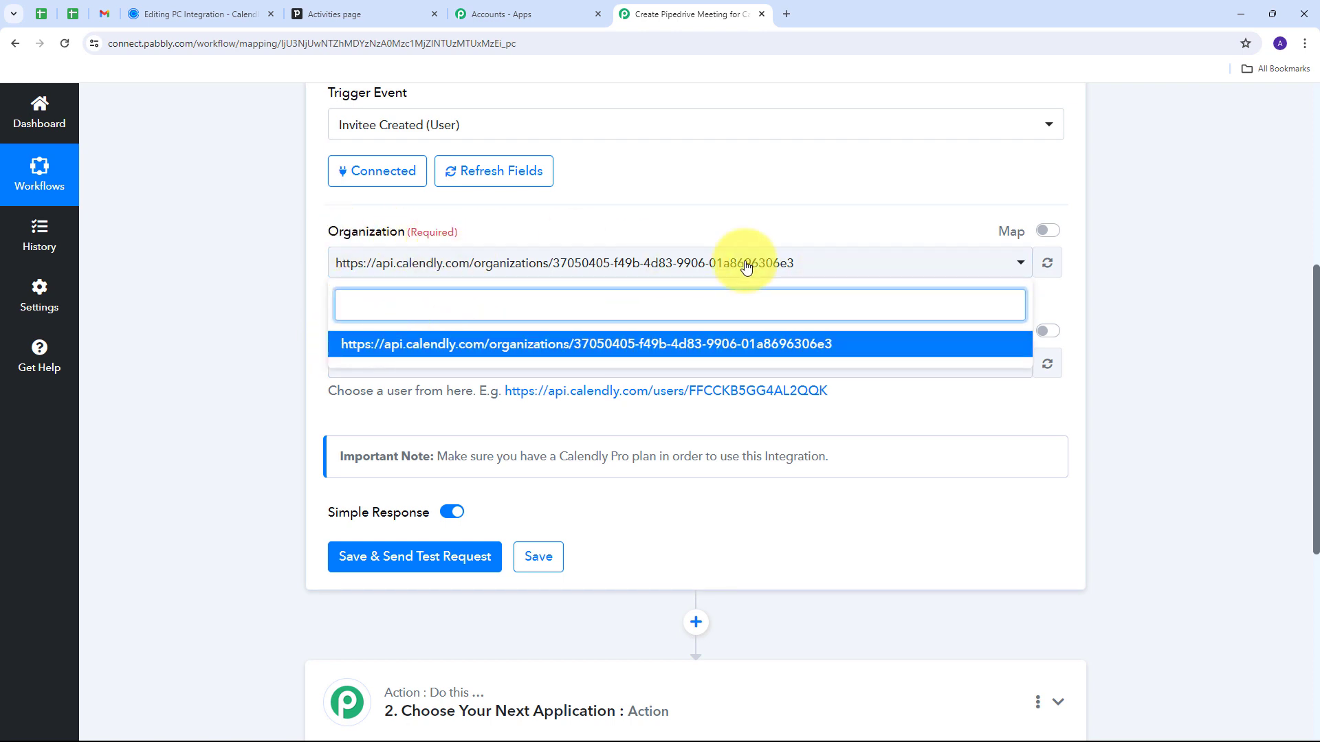
click(568, 344)
click(568, 357)
click(296, 351)
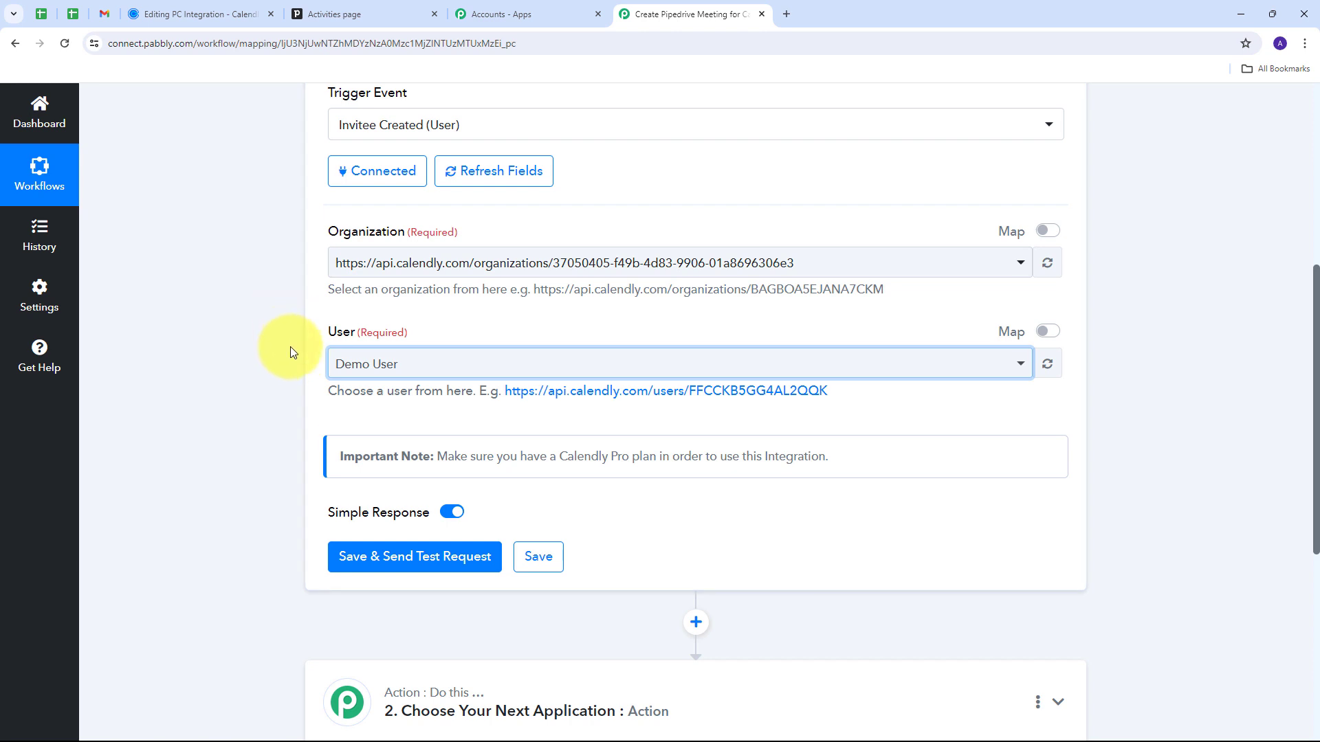
Save the Calendly trigger settings and send a test request.
scroll(319, 348, up, 1)
scroll(341, 366, down, 2)
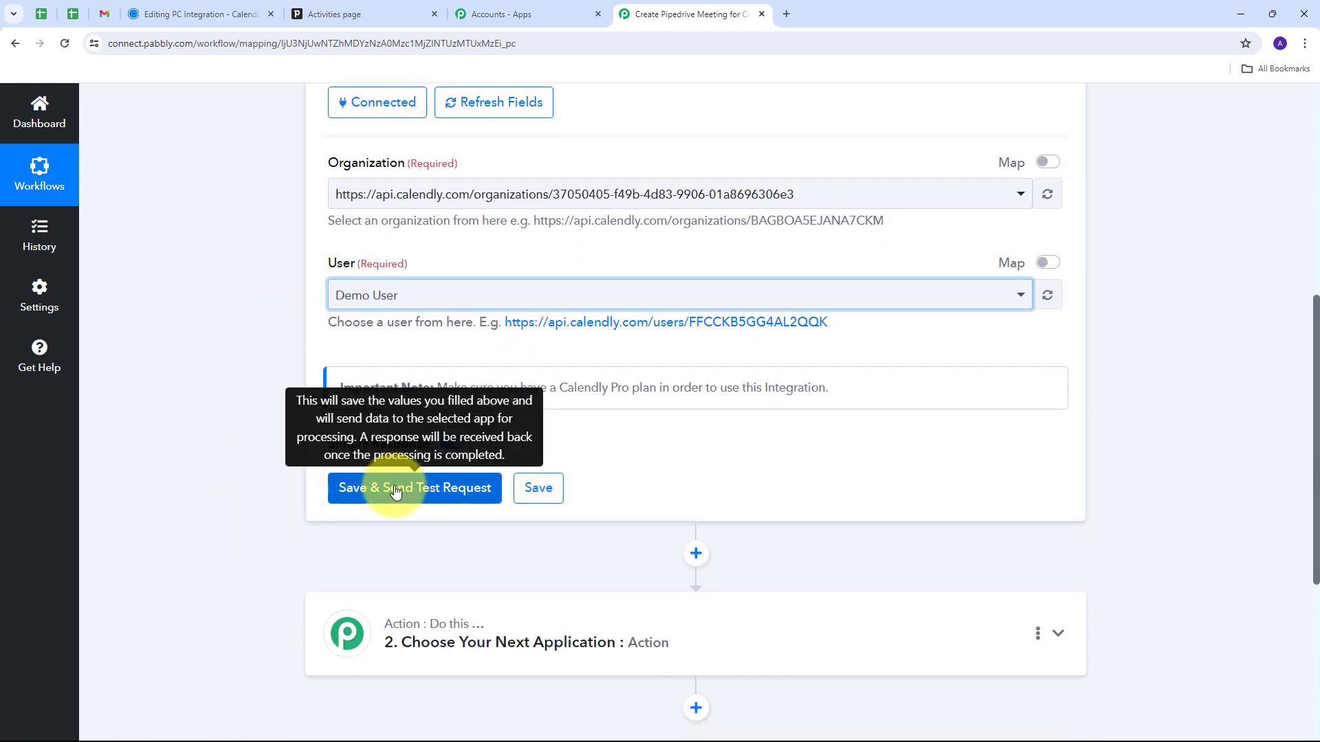
click(395, 489)
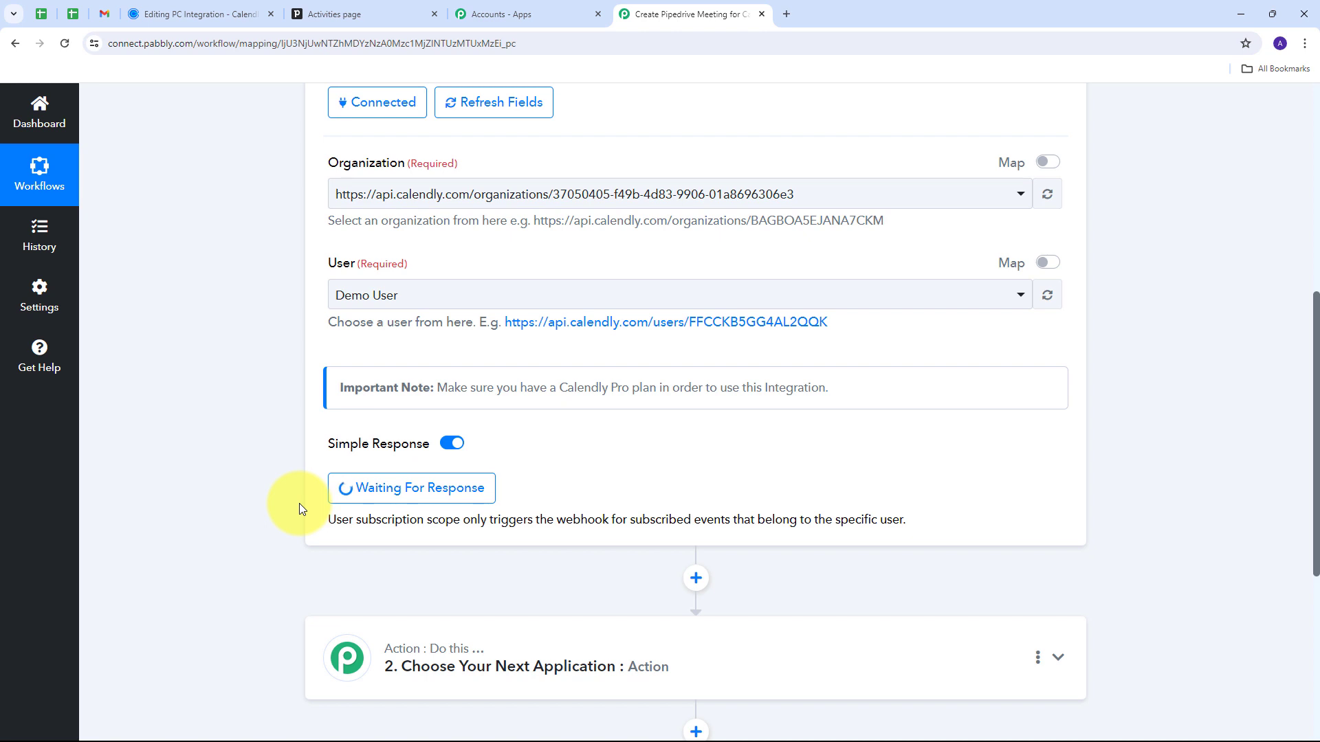
Switch to Calendly and open the live booking page of the PC Integration event.
click(206, 6)
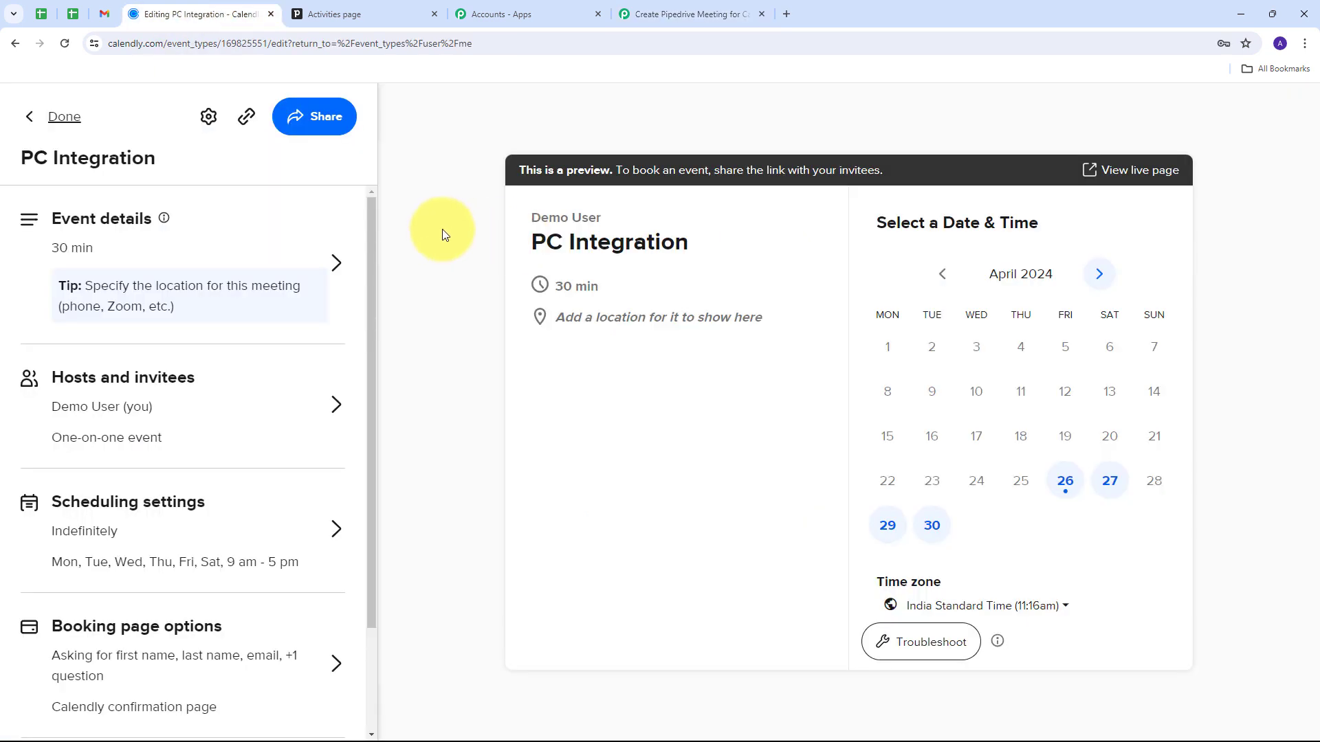
drag(531, 255, 717, 256)
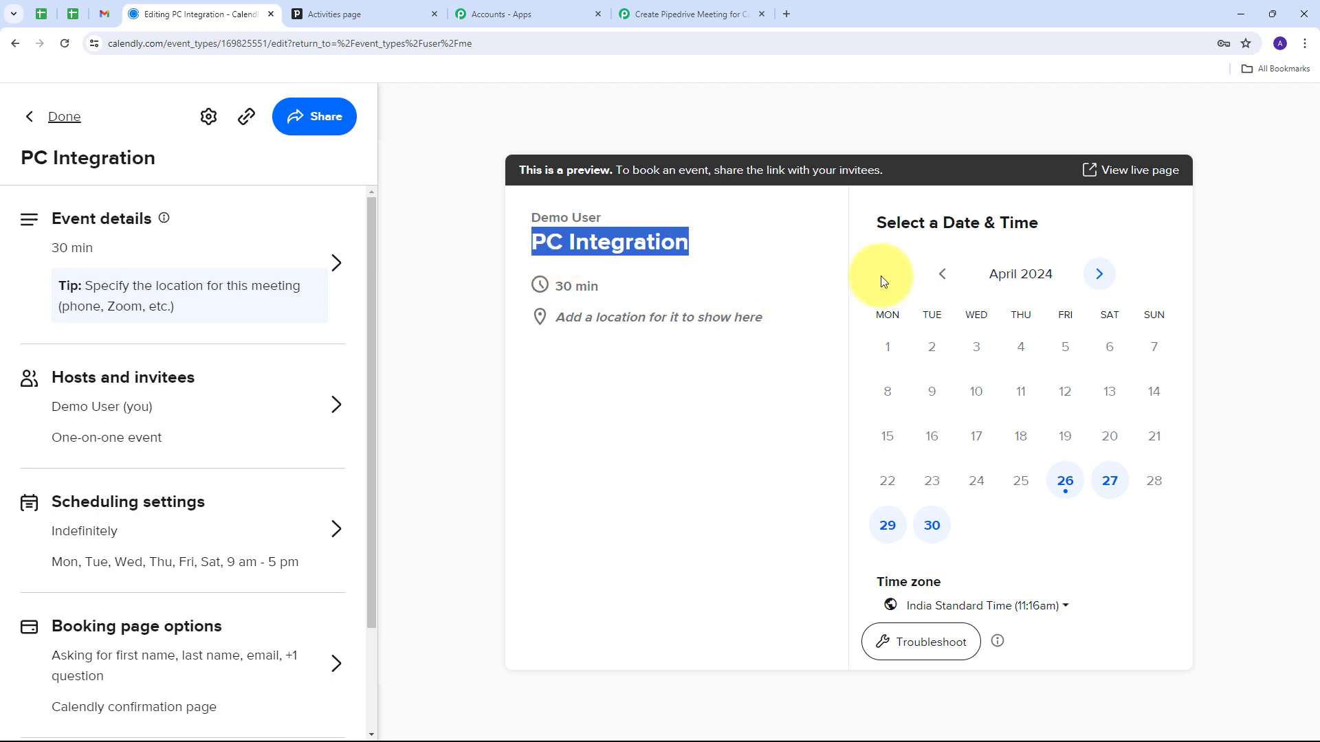
click(1127, 172)
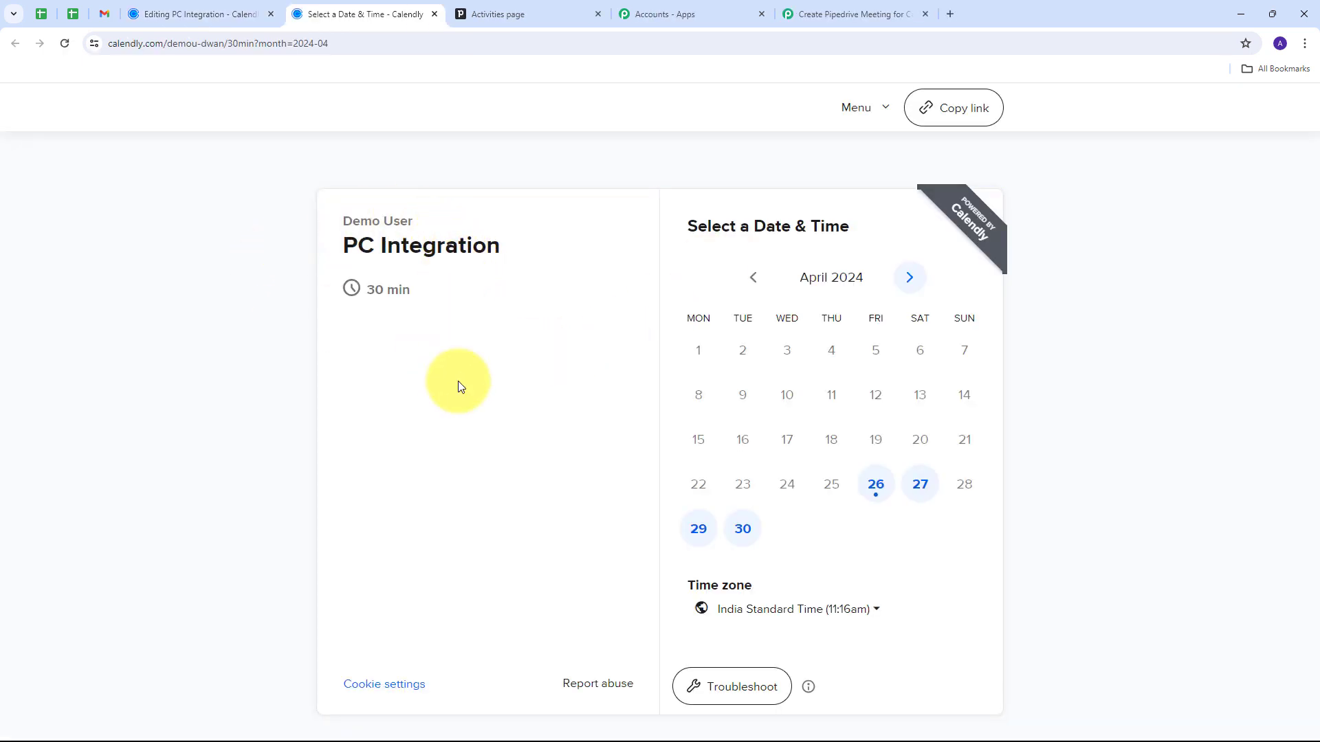
Choose the 3:30pm slot on Friday, April 26 and proceed to the booking details.
click(877, 486)
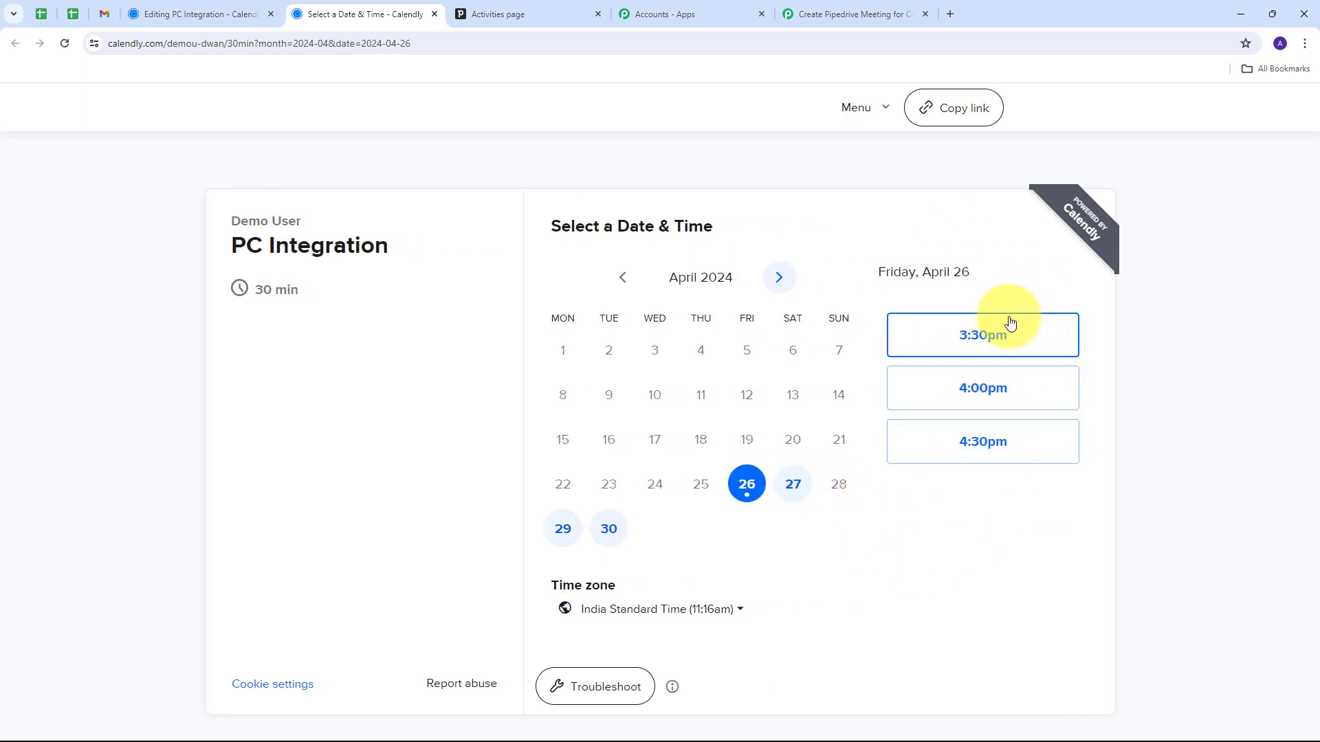
click(968, 338)
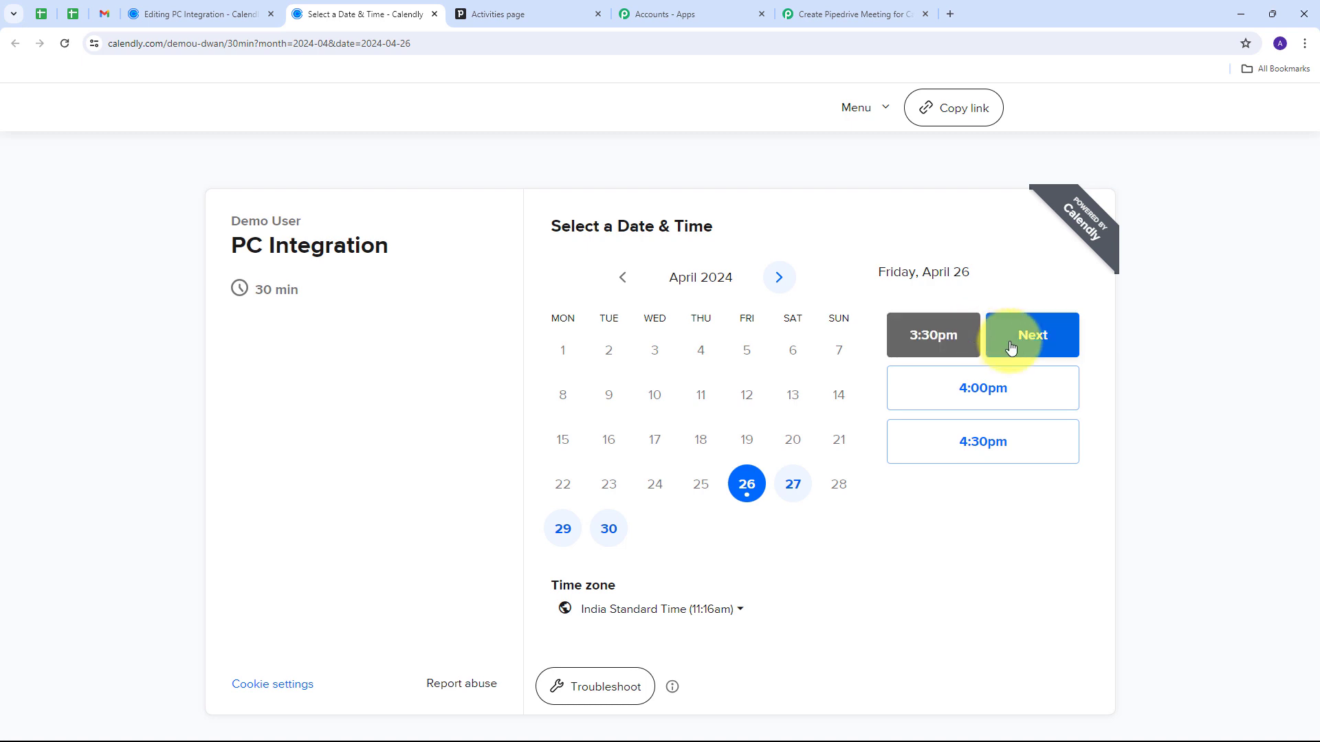
click(1033, 337)
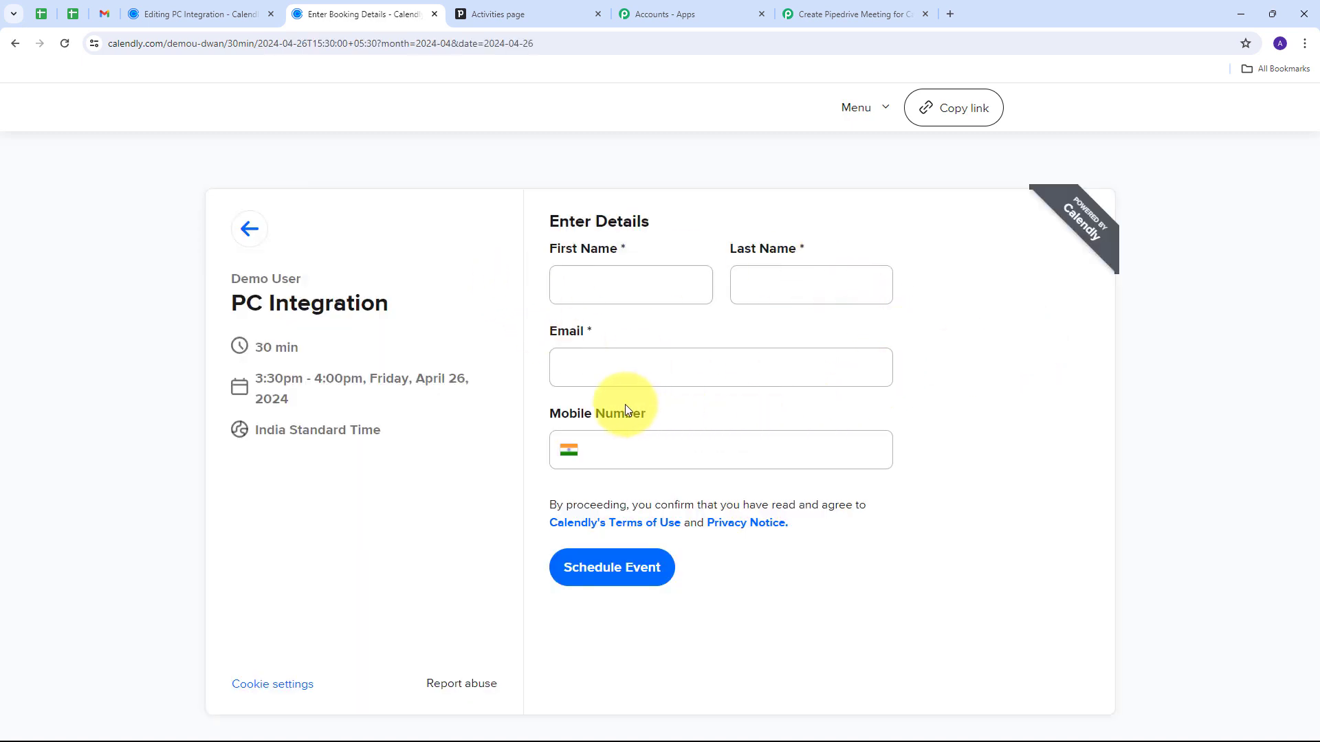
Fill in the invitee's first name, last name and email in the booking form.
click(585, 288)
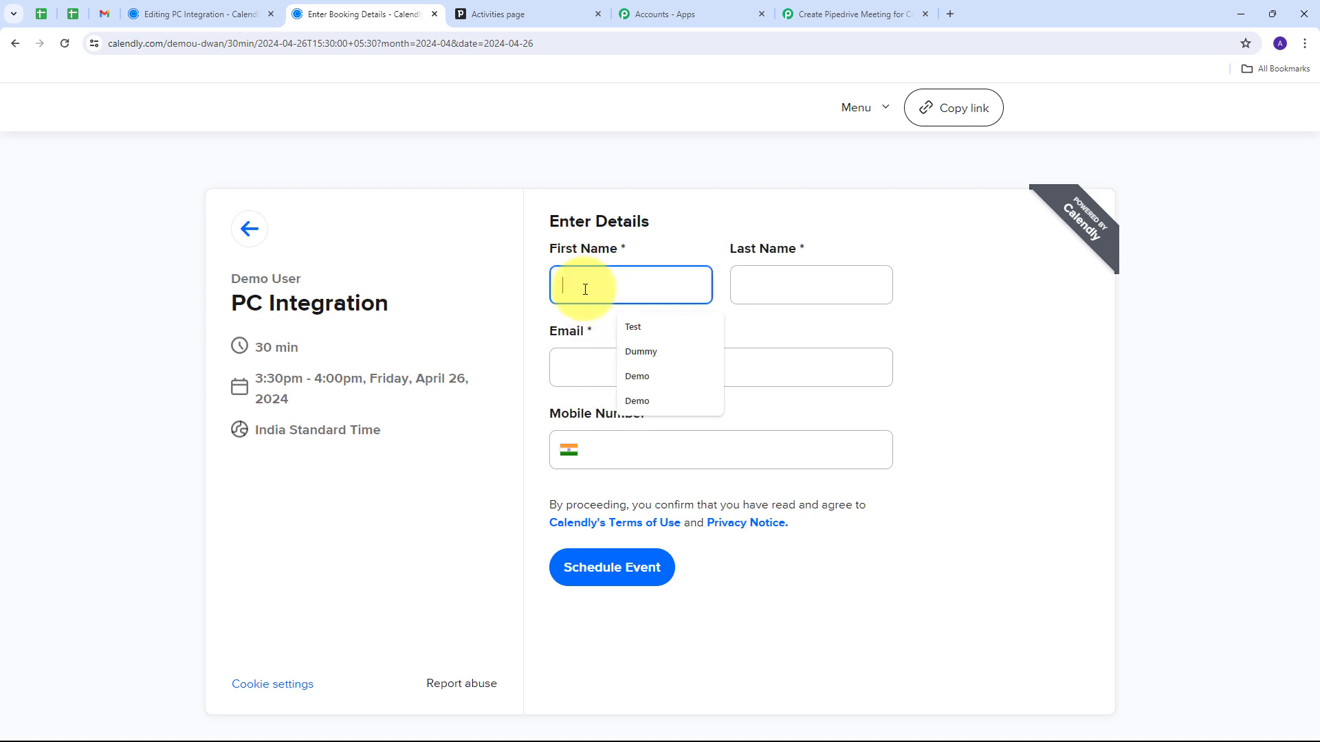
key(Down)
key(Down)
key(Return)
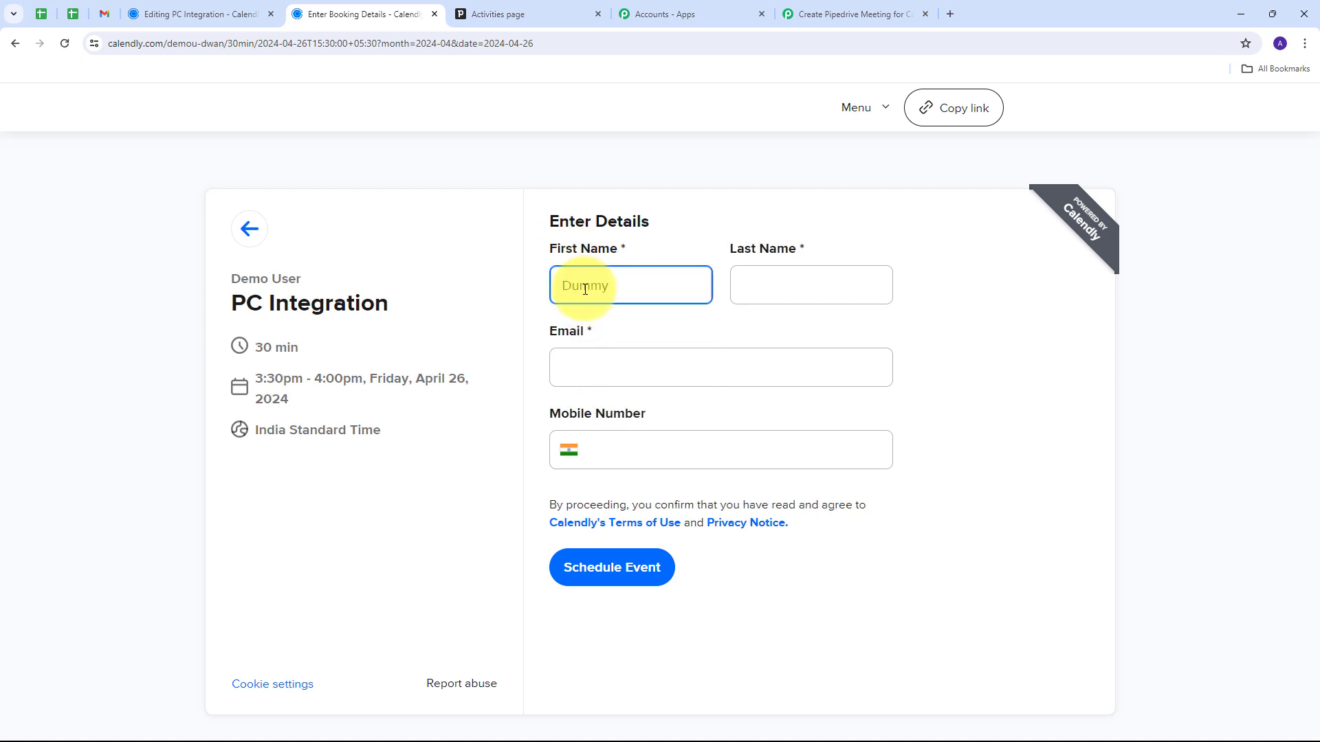
key(Tab)
text(User)
key(Tab)
key(ctrl+v)
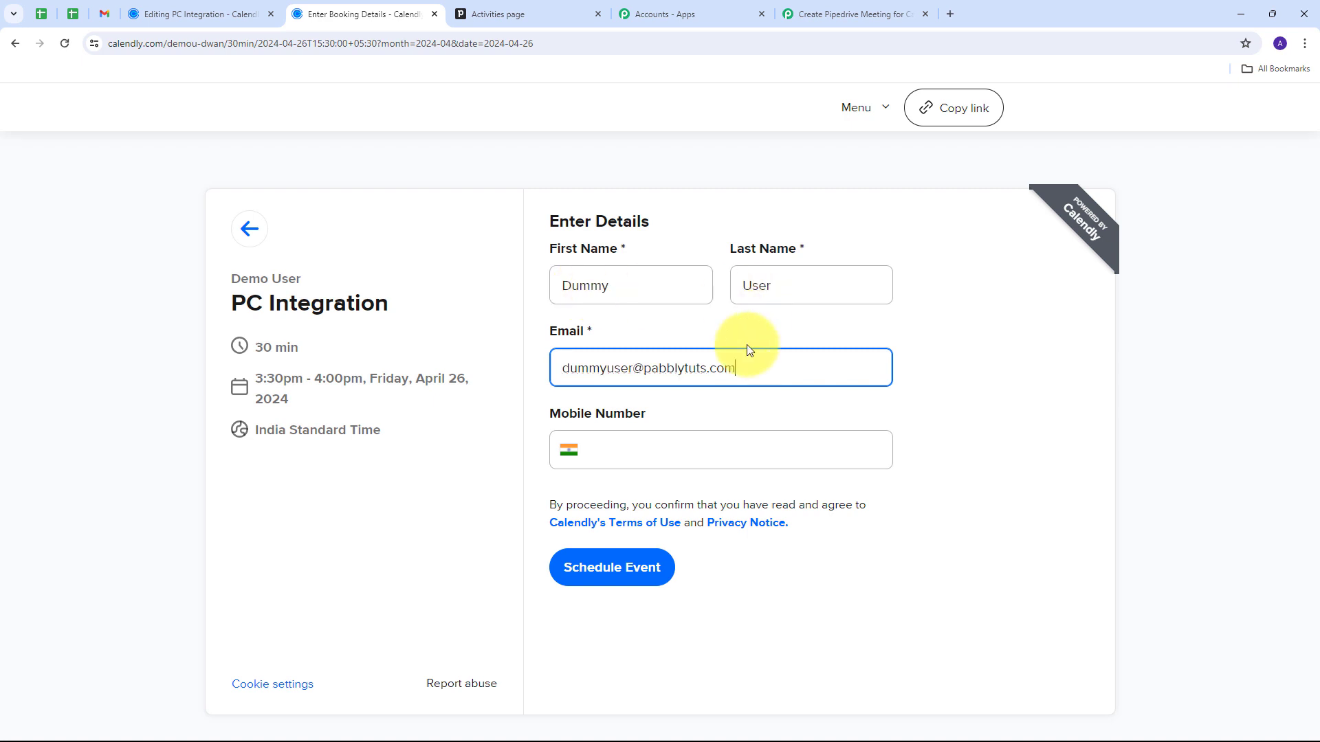
Enter the invitee's mobile number and schedule the test event.
click(623, 449)
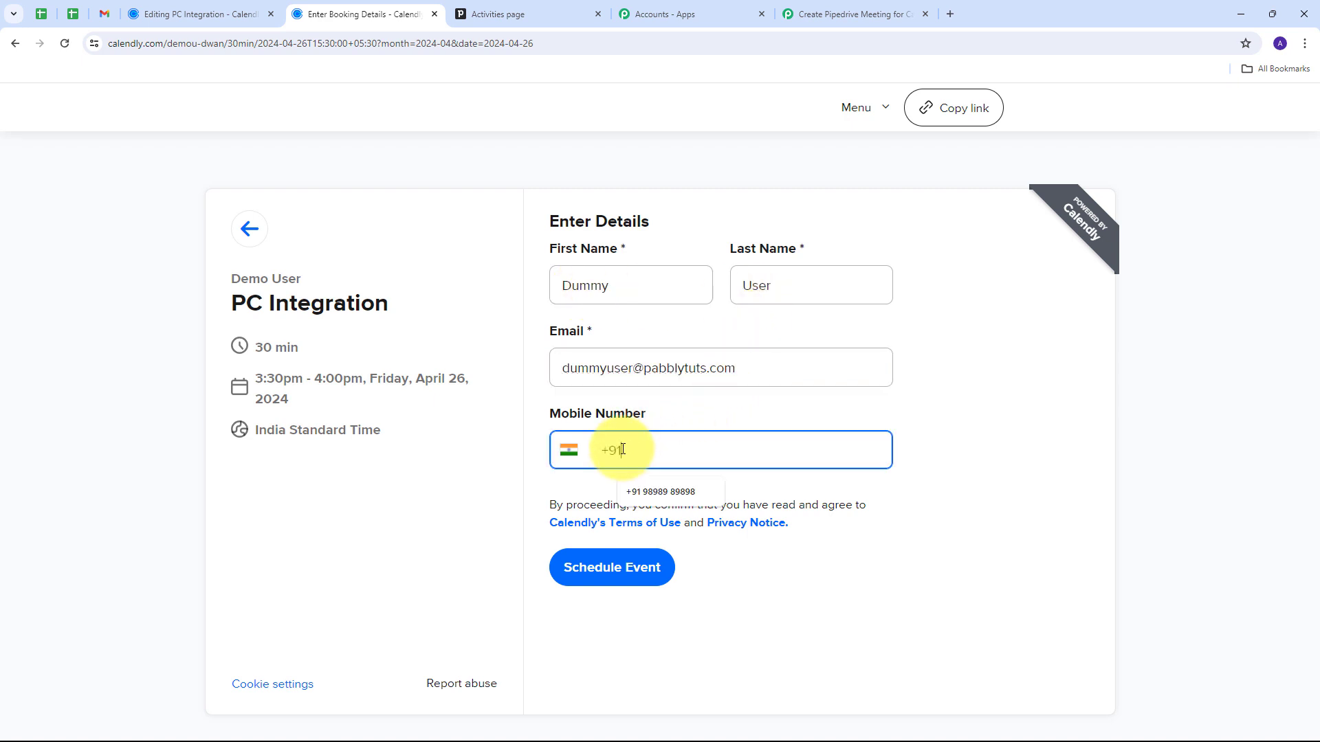
key(Down)
key(Return)
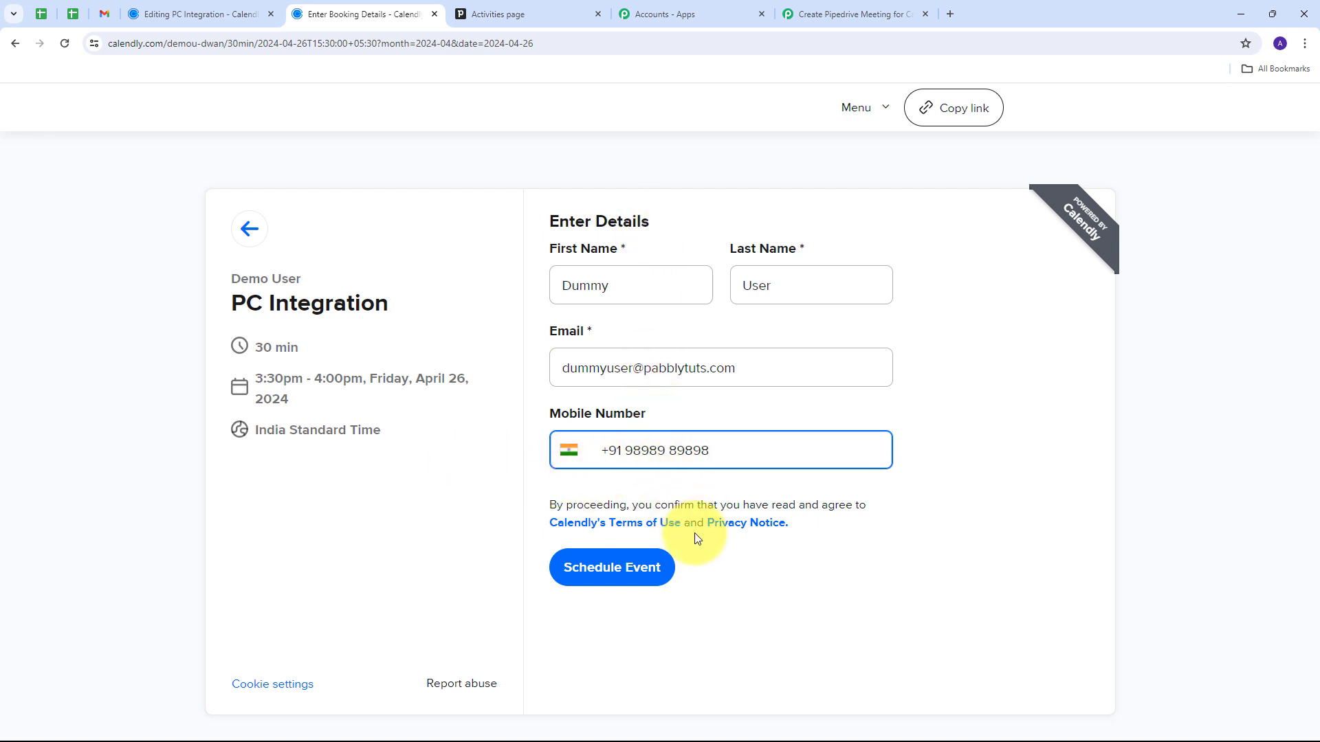
click(608, 583)
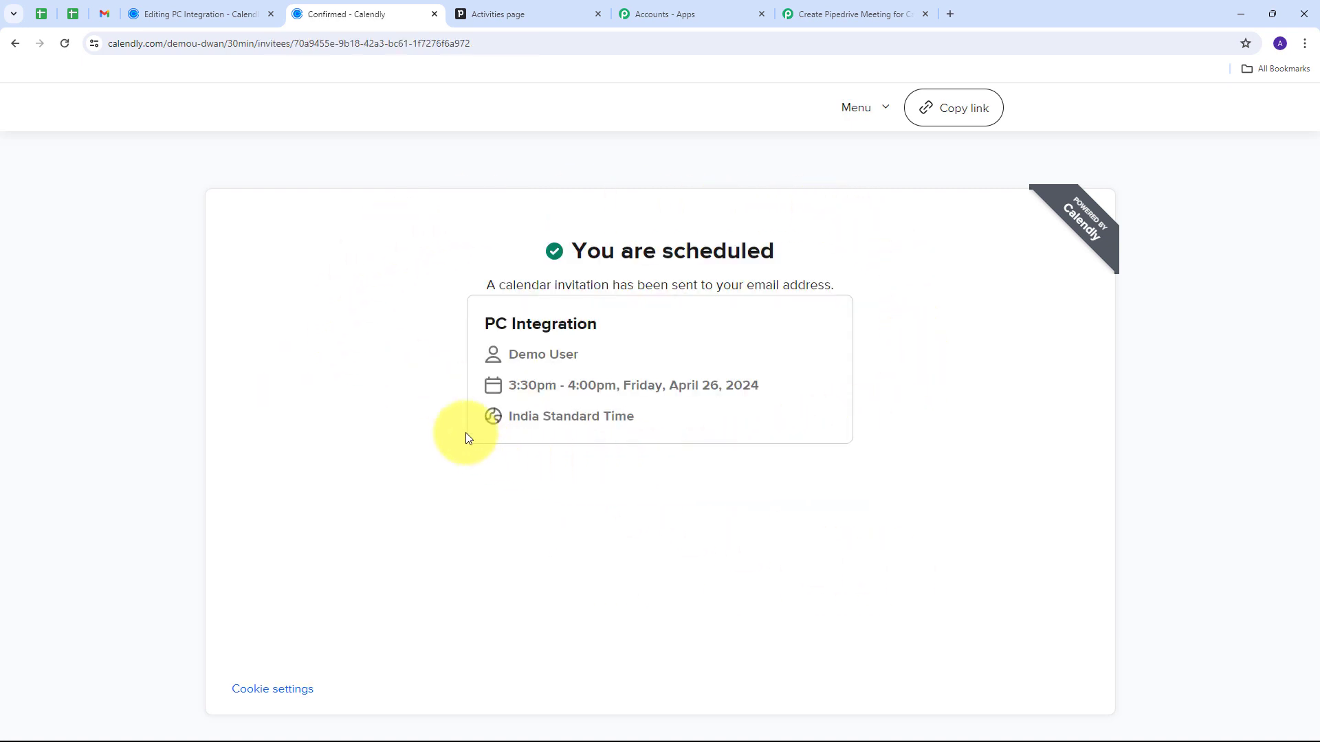
Switch to the Pabbly Connect workflow and examine the invitee's email and name fields in the received webhook response.
click(846, 13)
scroll(943, 303, down, 3)
scroll(1167, 305, down, 4)
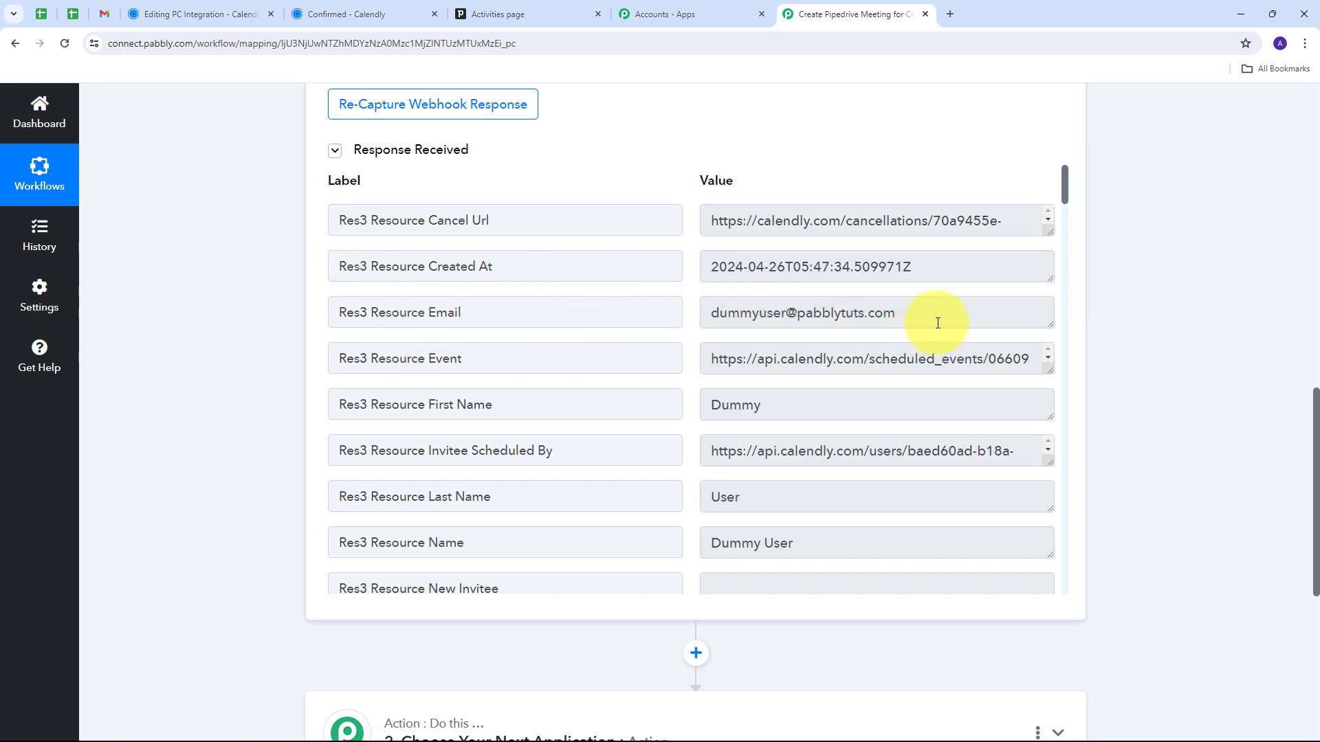
drag(931, 312, 662, 310)
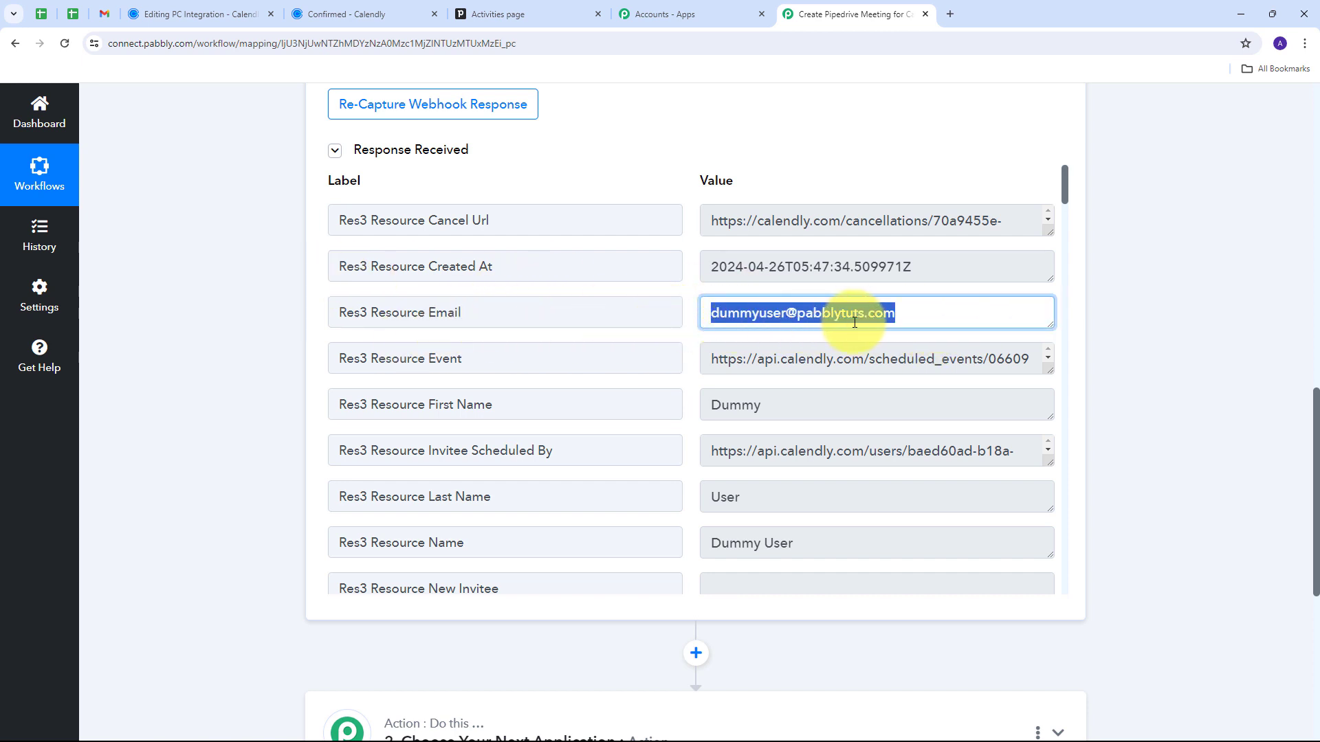
scroll(790, 358, down, 1)
scroll(687, 385, down, 1)
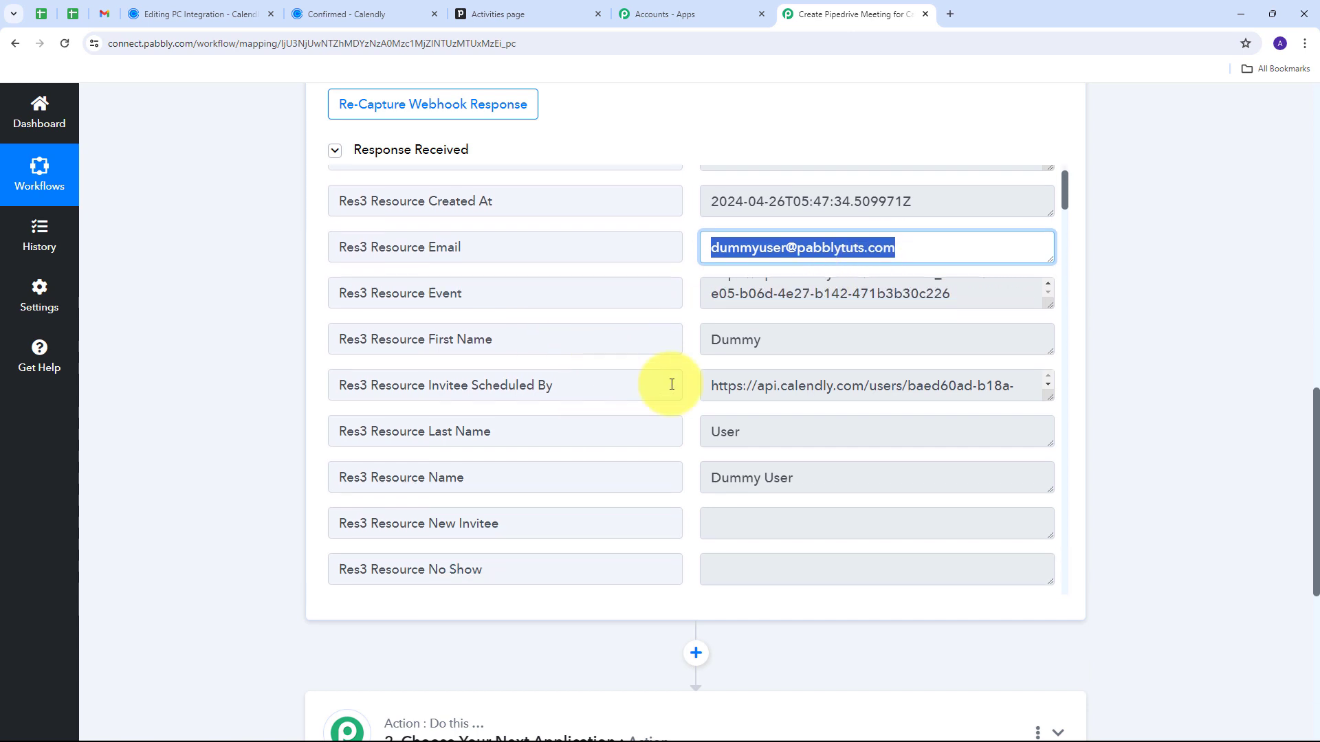
drag(795, 338, 592, 348)
drag(781, 428, 550, 415)
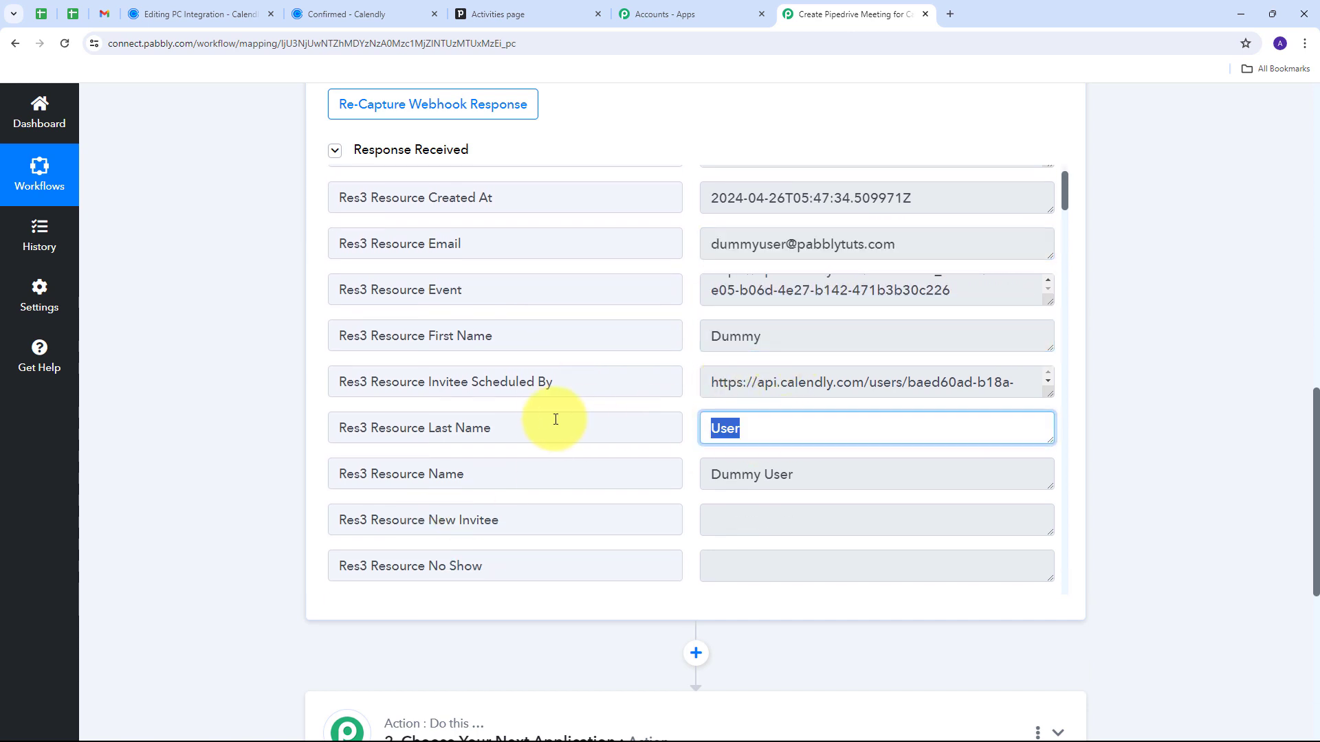
scroll(760, 368, down, 1)
scroll(814, 431, down, 1)
drag(713, 406, 828, 348)
Examine the remaining booking details in the webhook response, including the scheduled event's name and start time.
scroll(852, 323, down, 5)
click(881, 293)
drag(882, 292, 635, 303)
scroll(852, 303, down, 10)
click(922, 332)
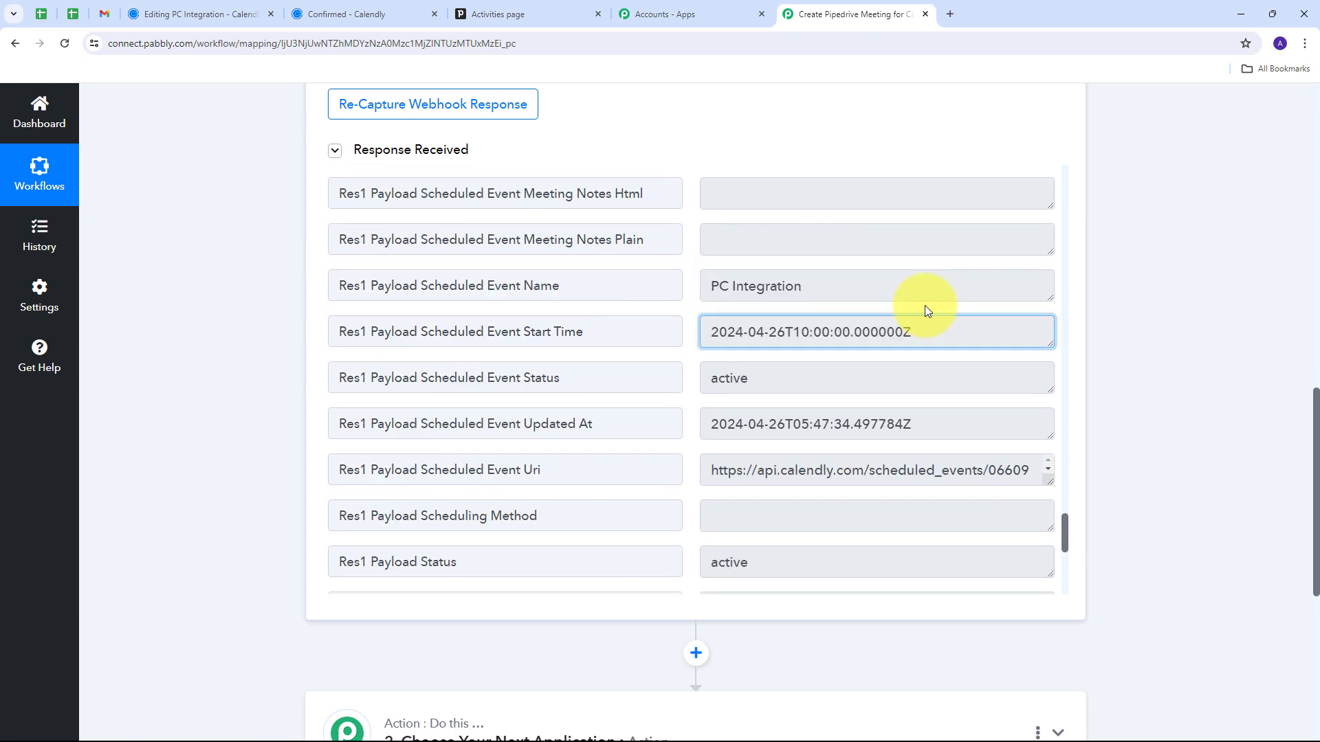
drag(923, 339, 570, 339)
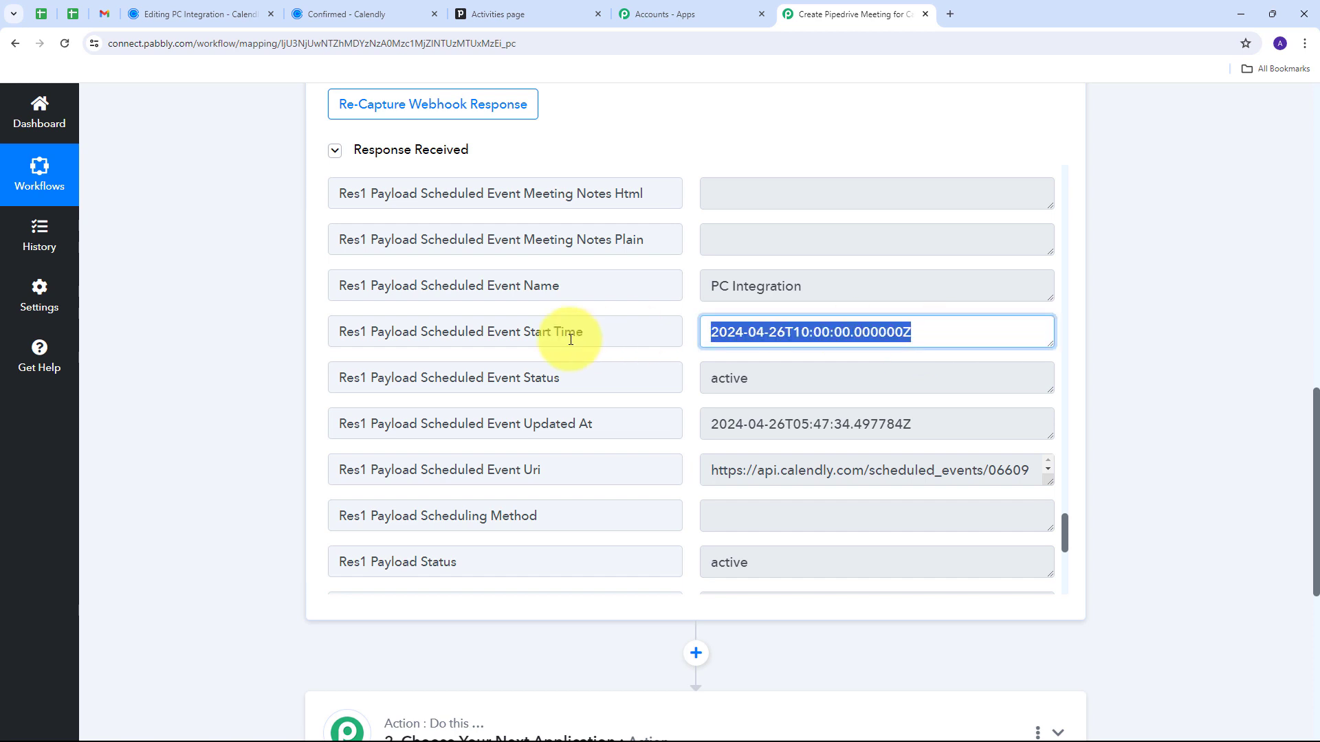
click(770, 335)
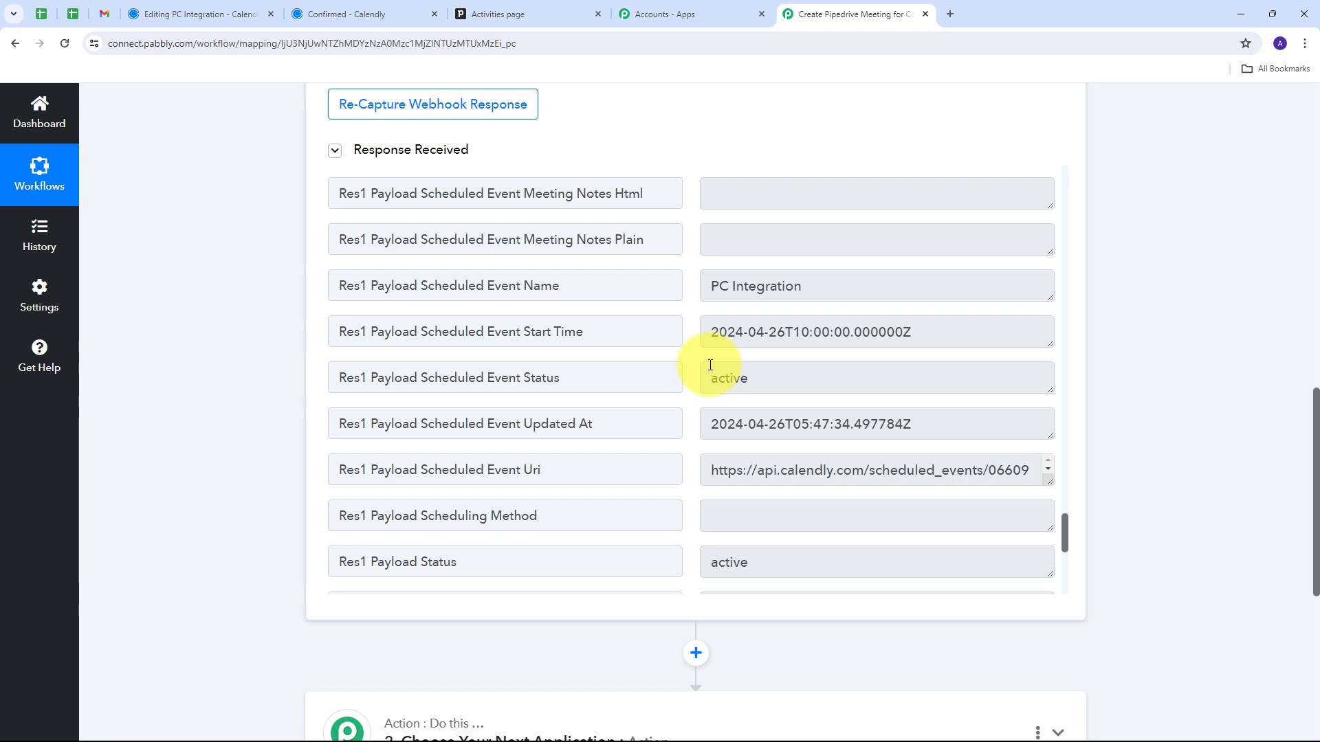
scroll(700, 385, up, 2)
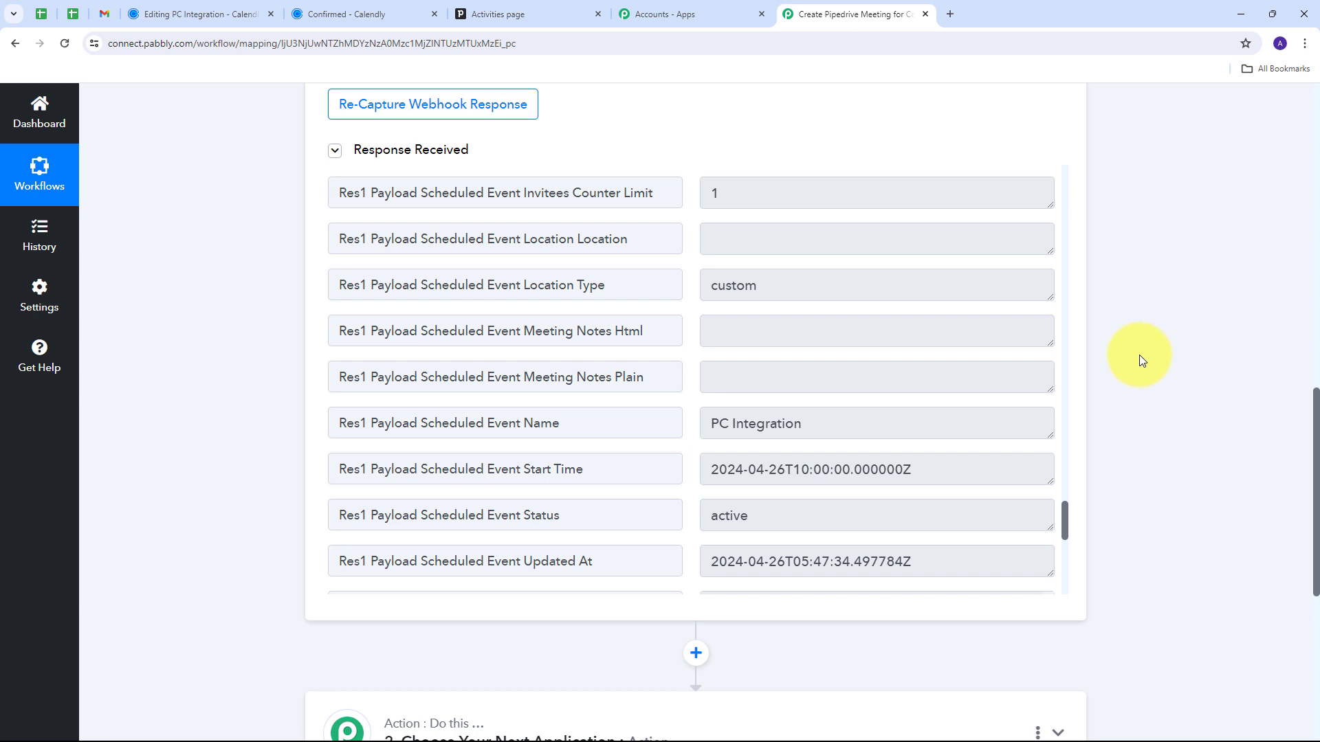
Set the action step's app to Pipedrive with Find Person as the action event.
scroll(1168, 294, down, 6)
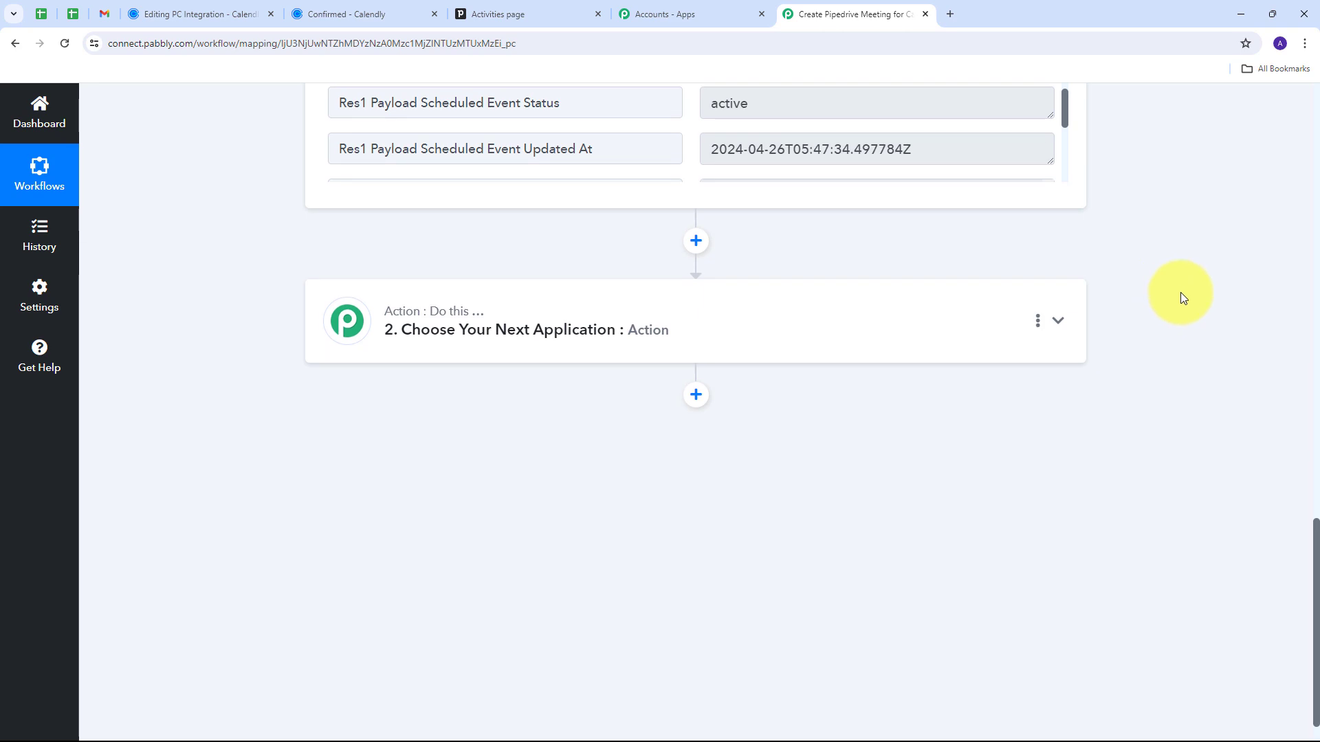
click(978, 327)
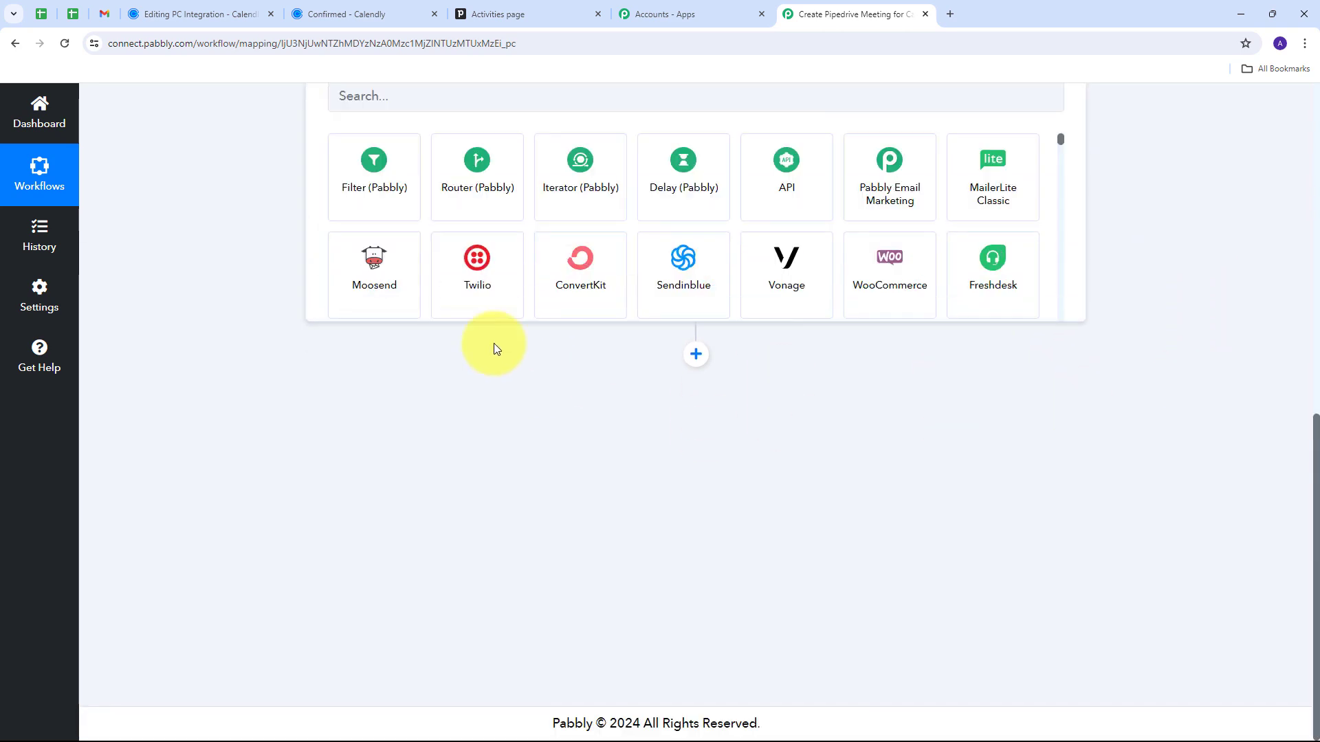
click(423, 372)
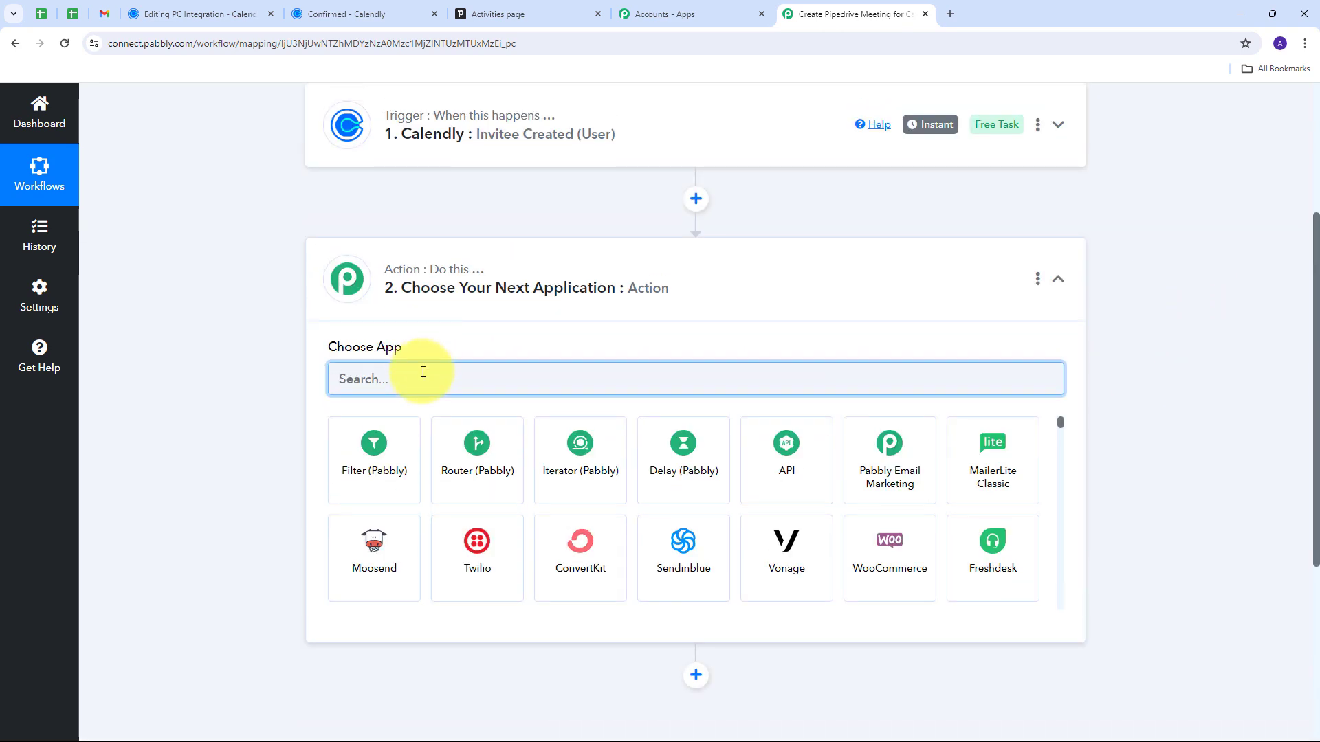
text(Pipedrive)
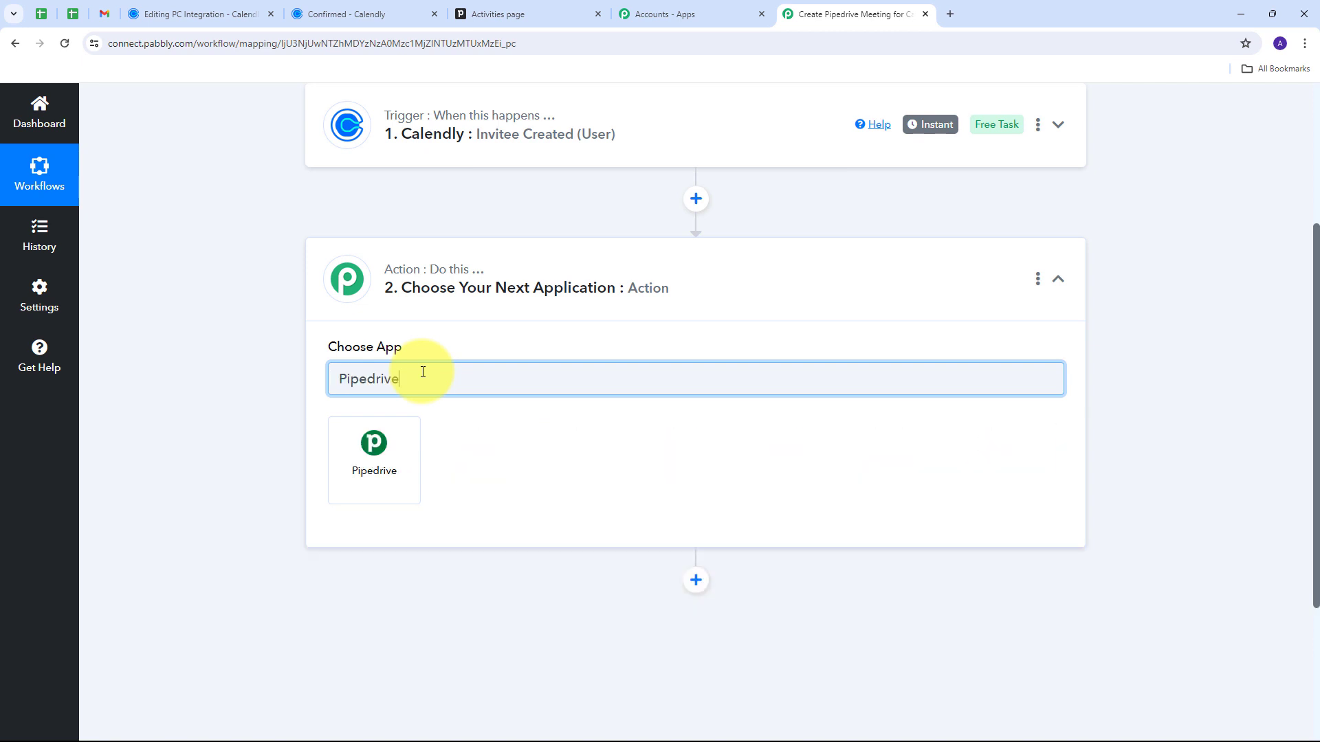
click(374, 453)
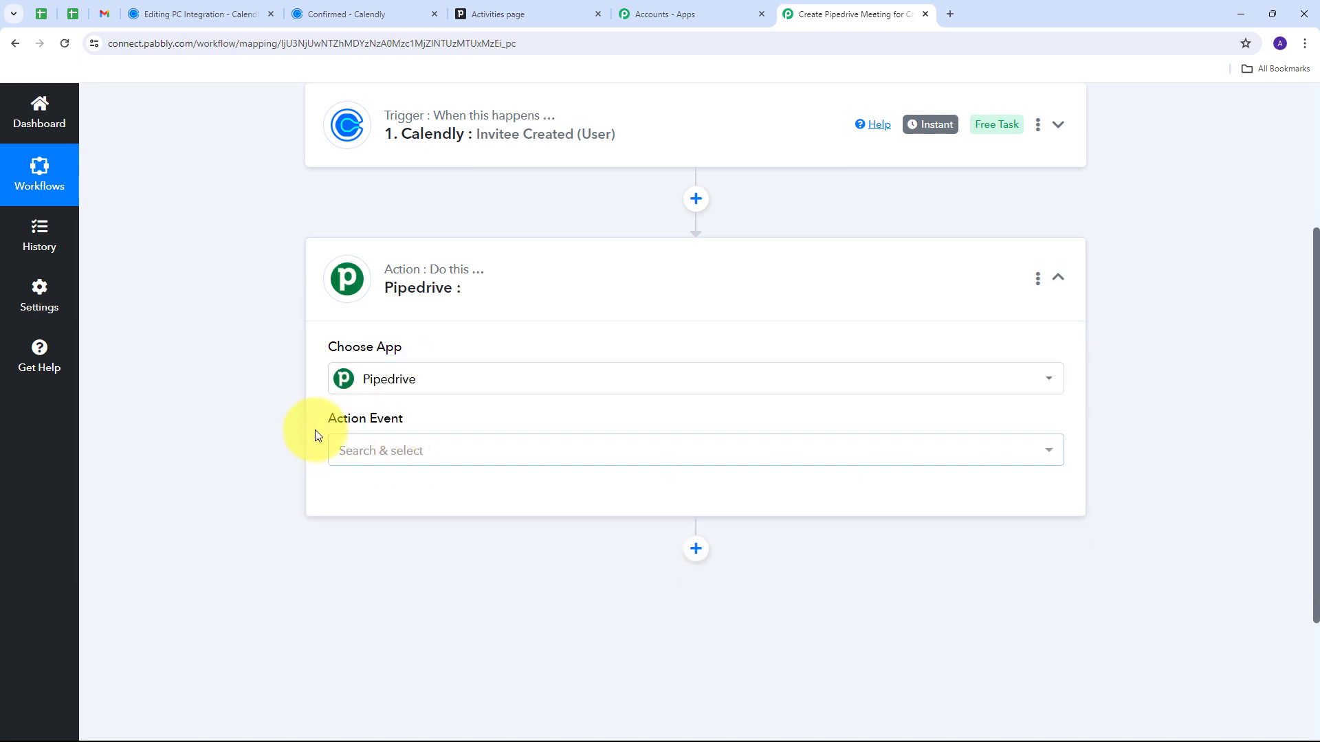
click(628, 450)
scroll(456, 289, down, 6)
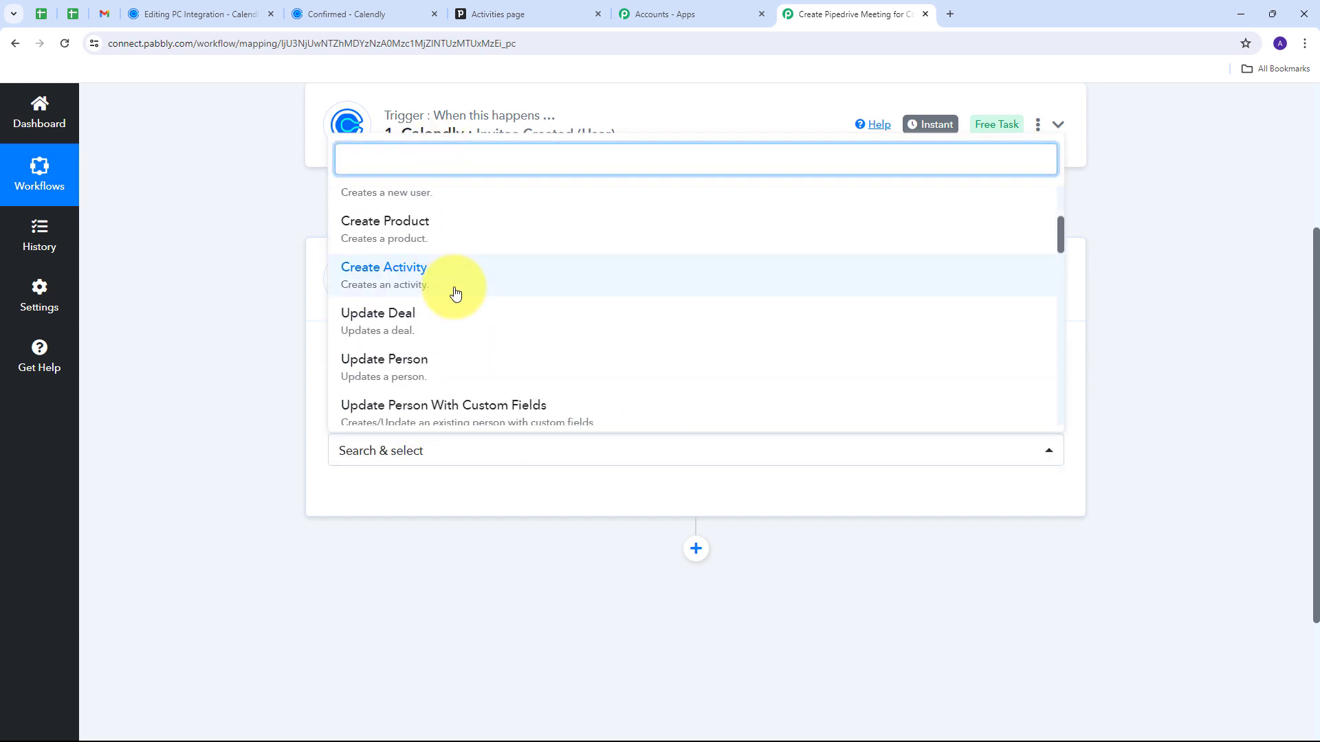
scroll(456, 293, down, 1)
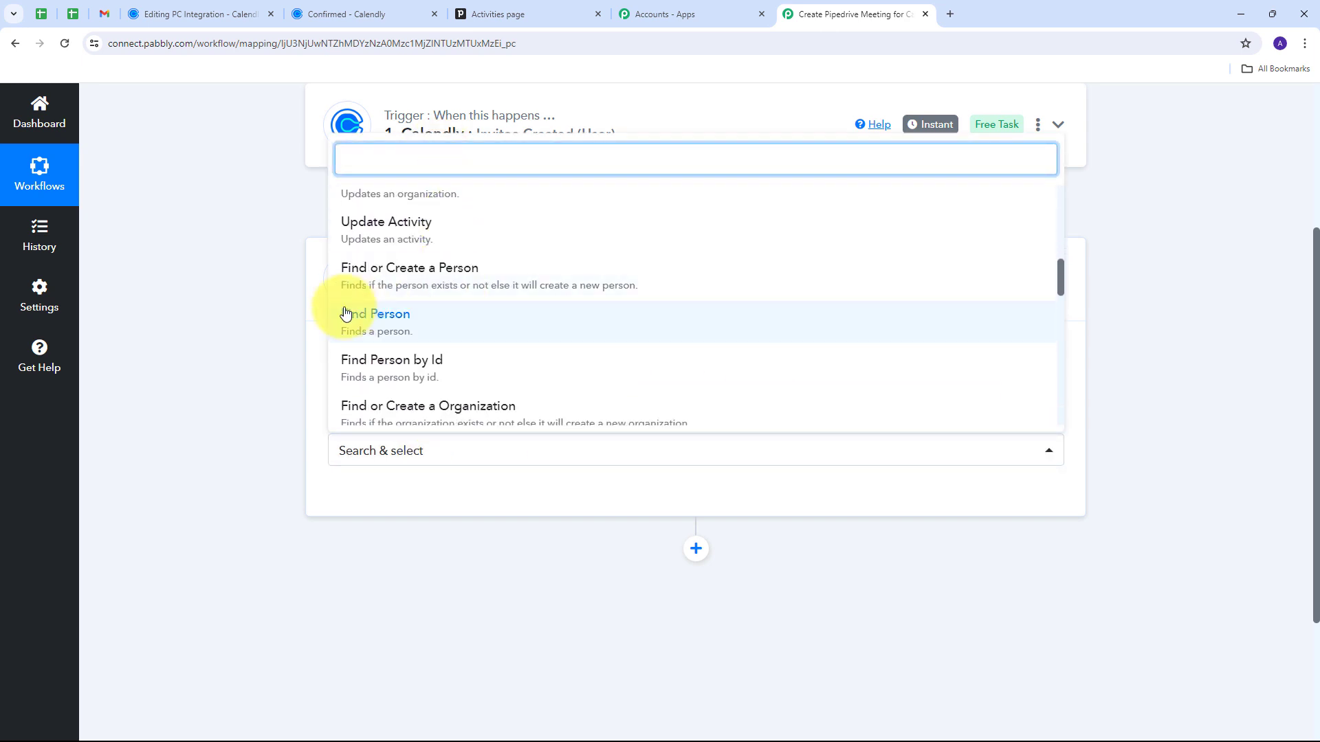
click(393, 322)
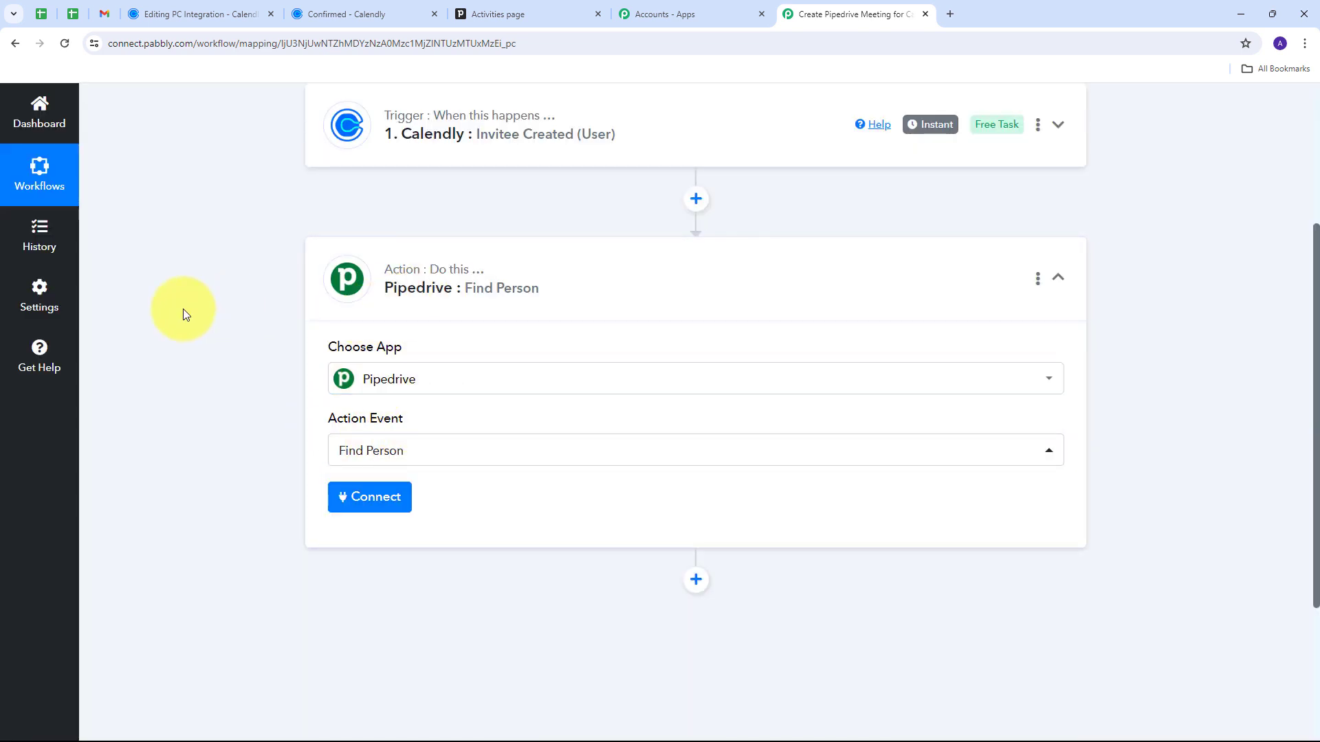
Start a new Pipedrive connection for the action and open the API section of the personal preferences in Pipedrive.
click(363, 509)
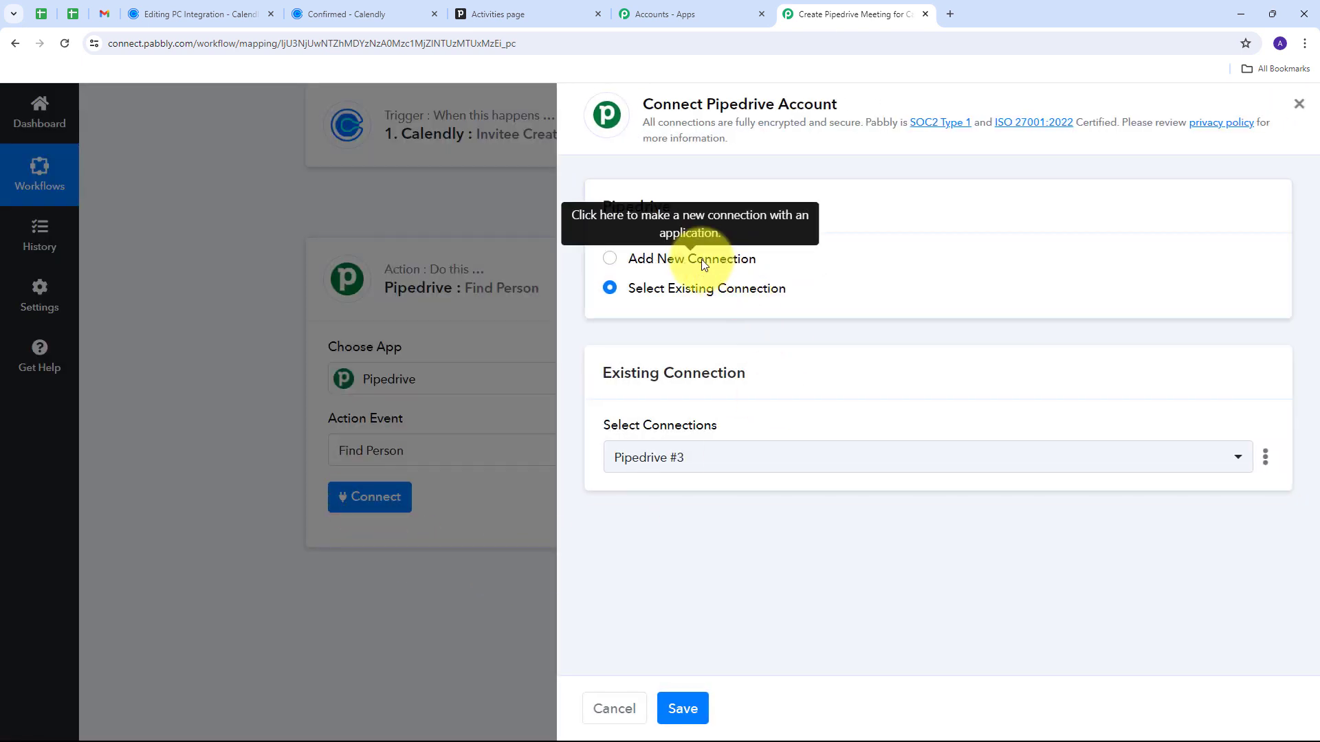
click(702, 258)
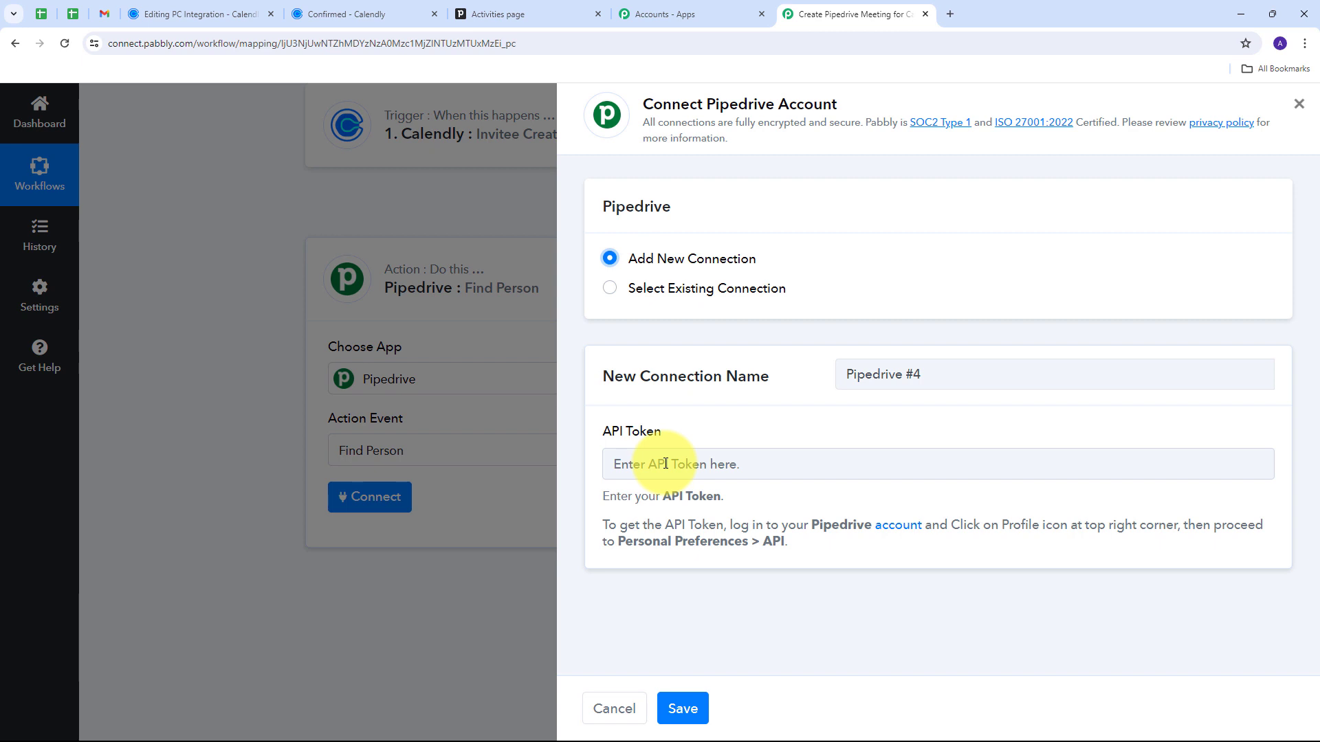
click(522, 14)
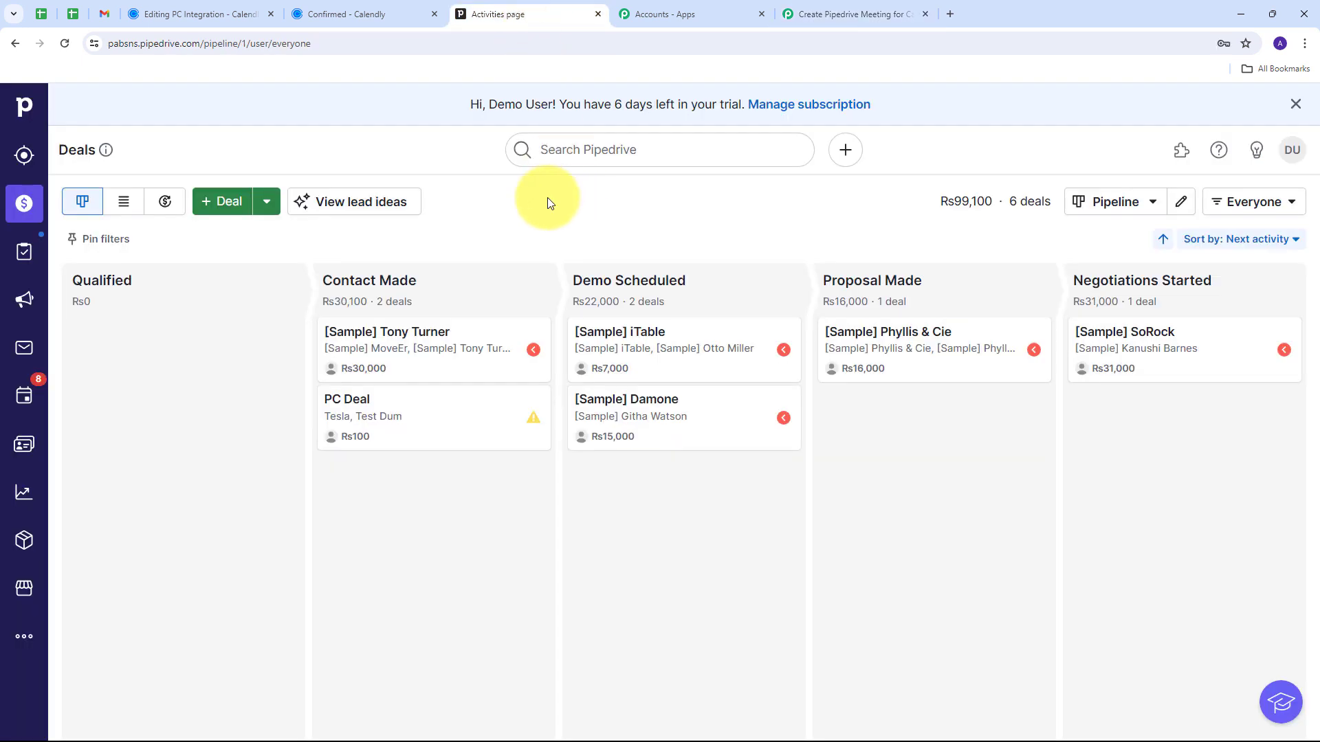
click(1291, 150)
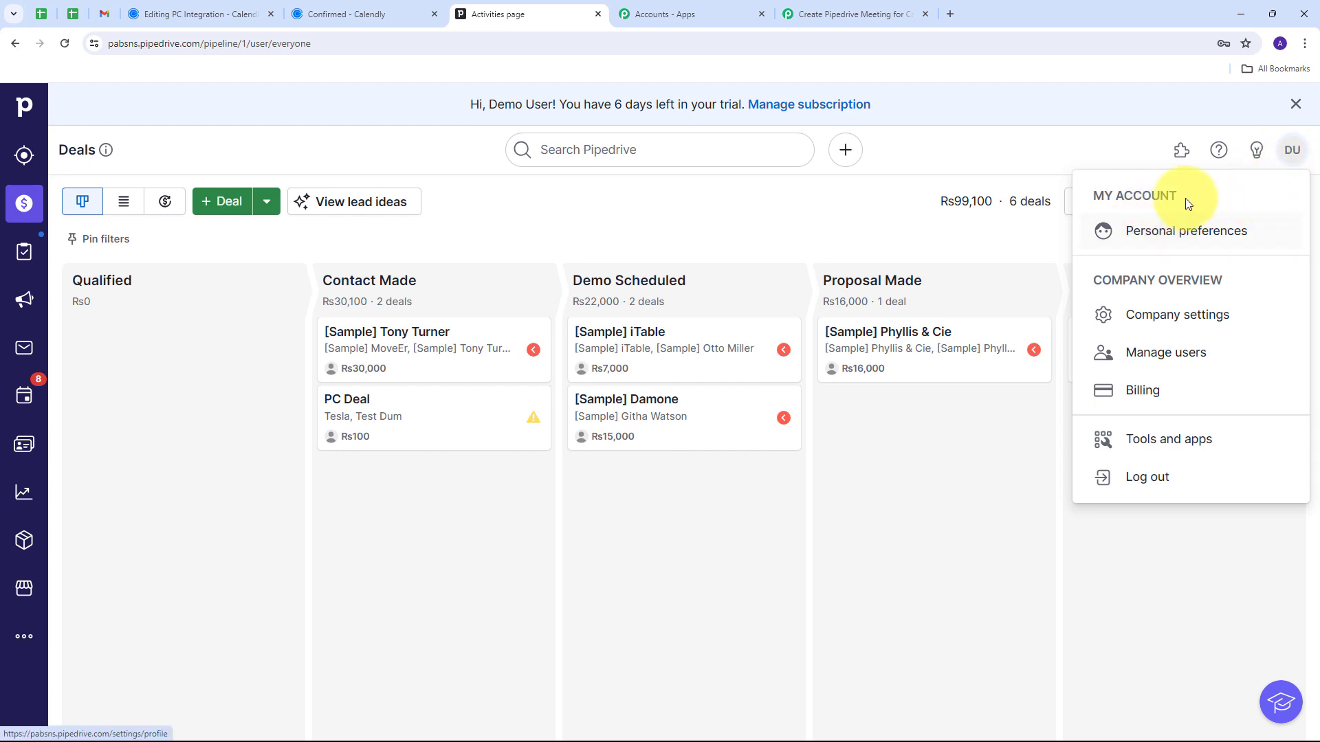
click(1143, 236)
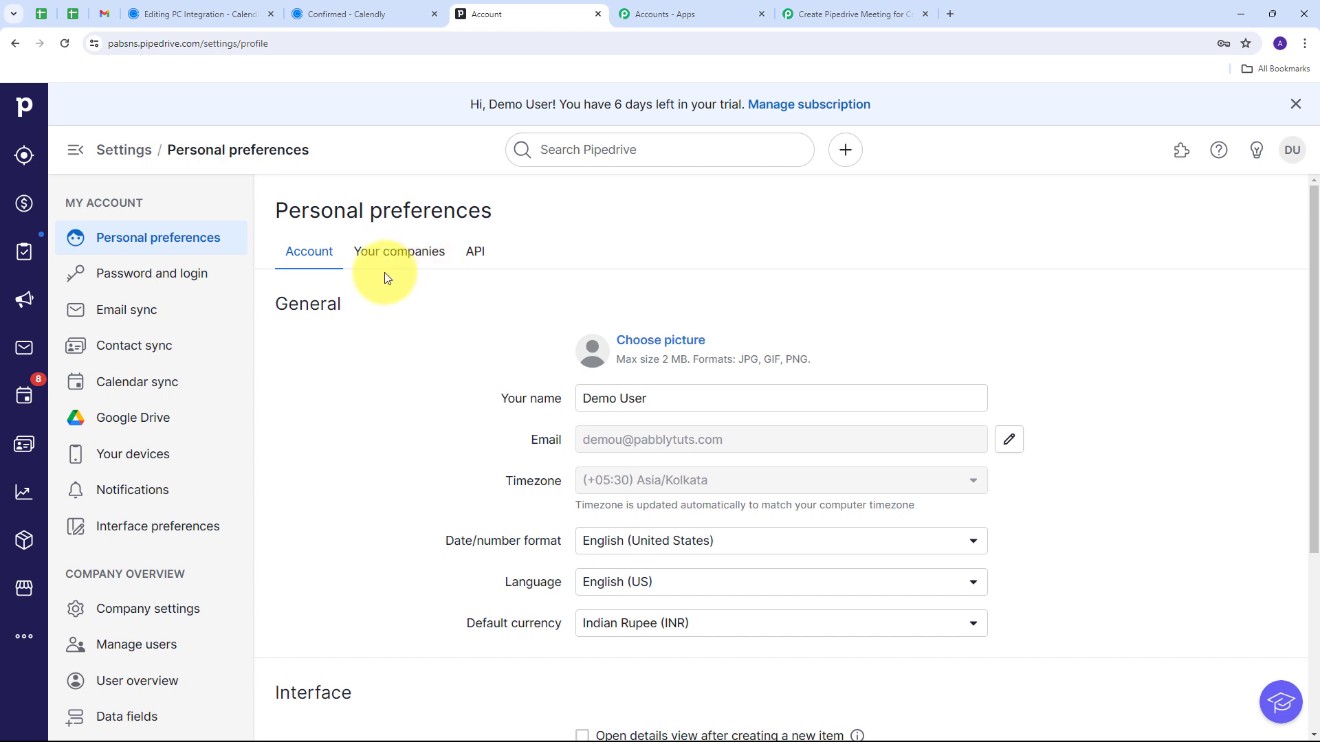
click(472, 255)
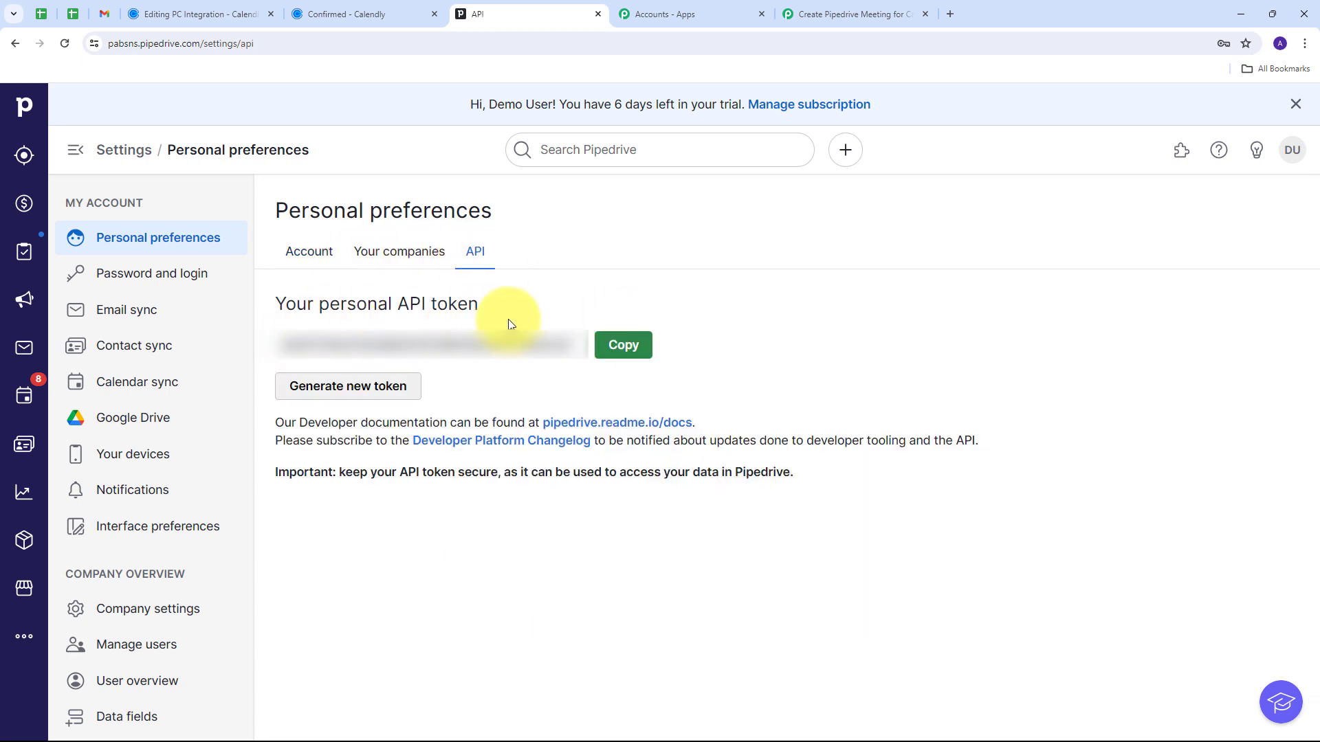
Generate a new personal API token in Pipedrive, replacing the current one, and copy it.
click(368, 391)
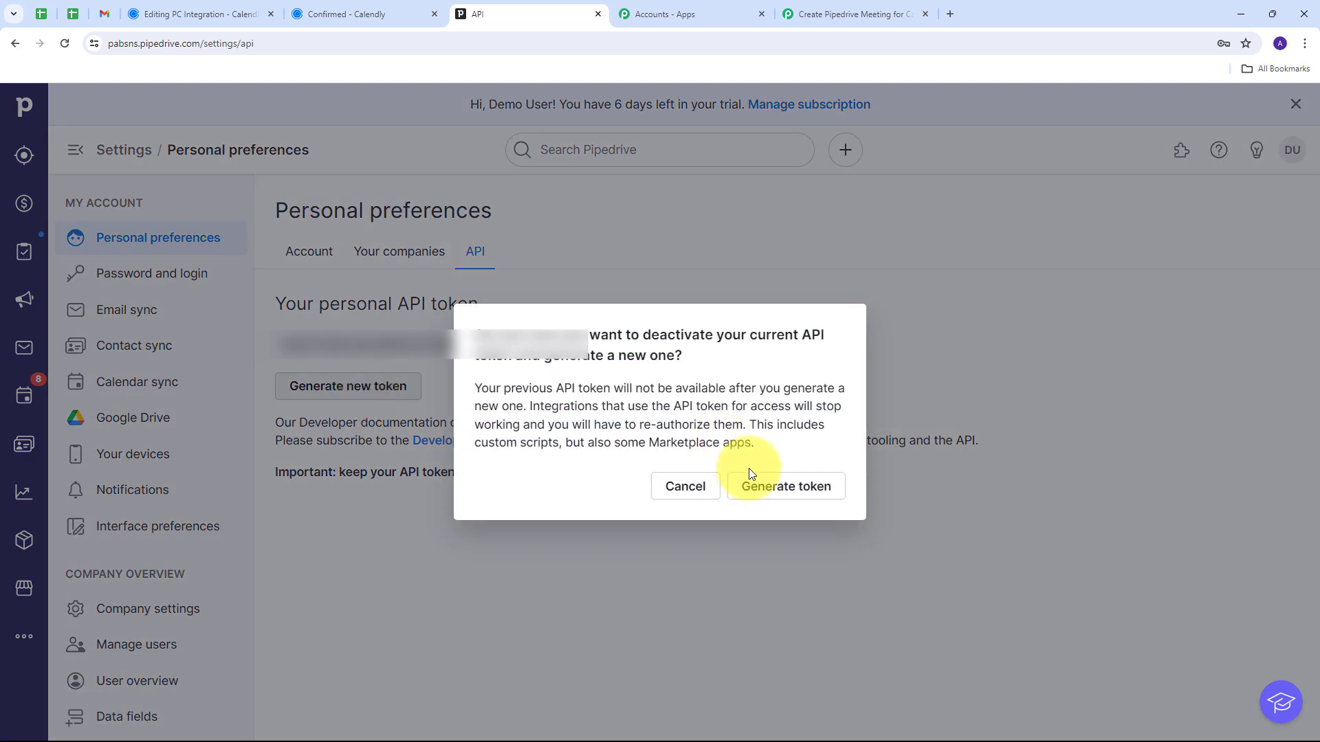
click(771, 486)
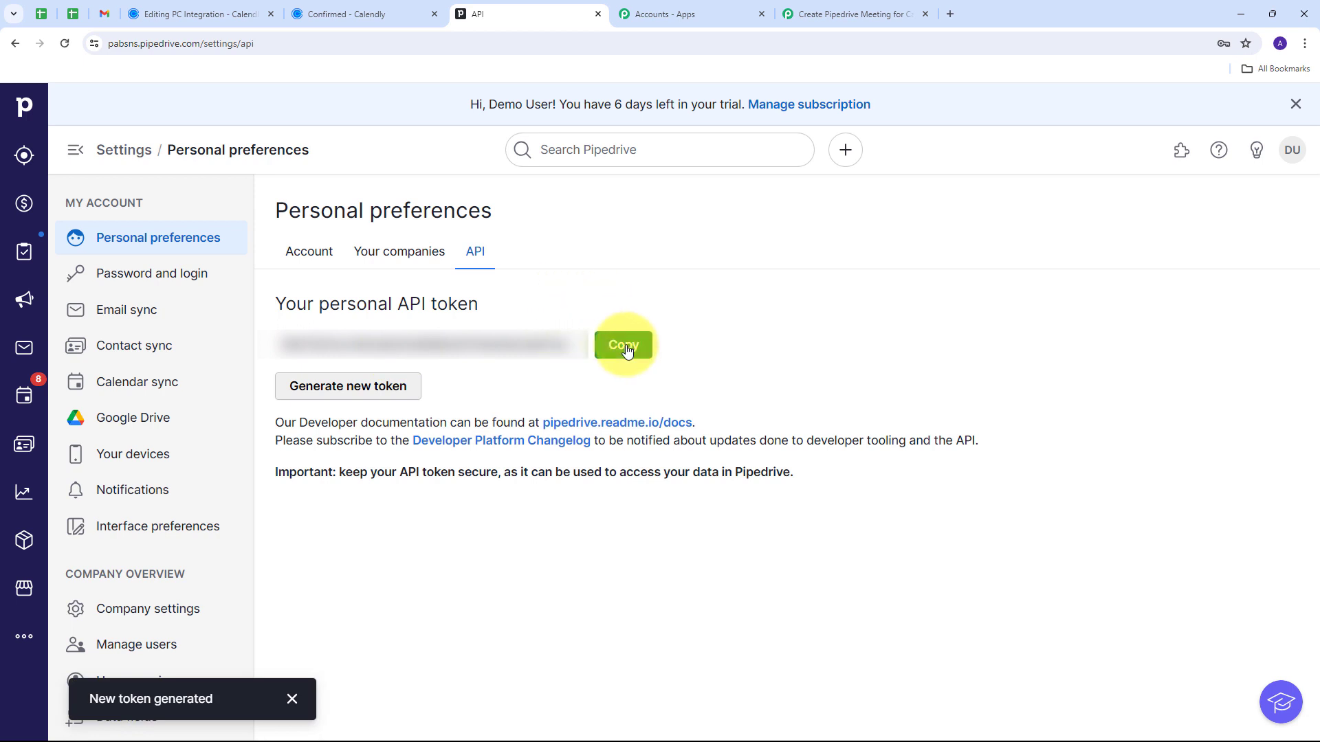
click(626, 351)
Switch back to Pabbly Connect, paste the Pipedrive API token into the new connection, and save it.
click(840, 12)
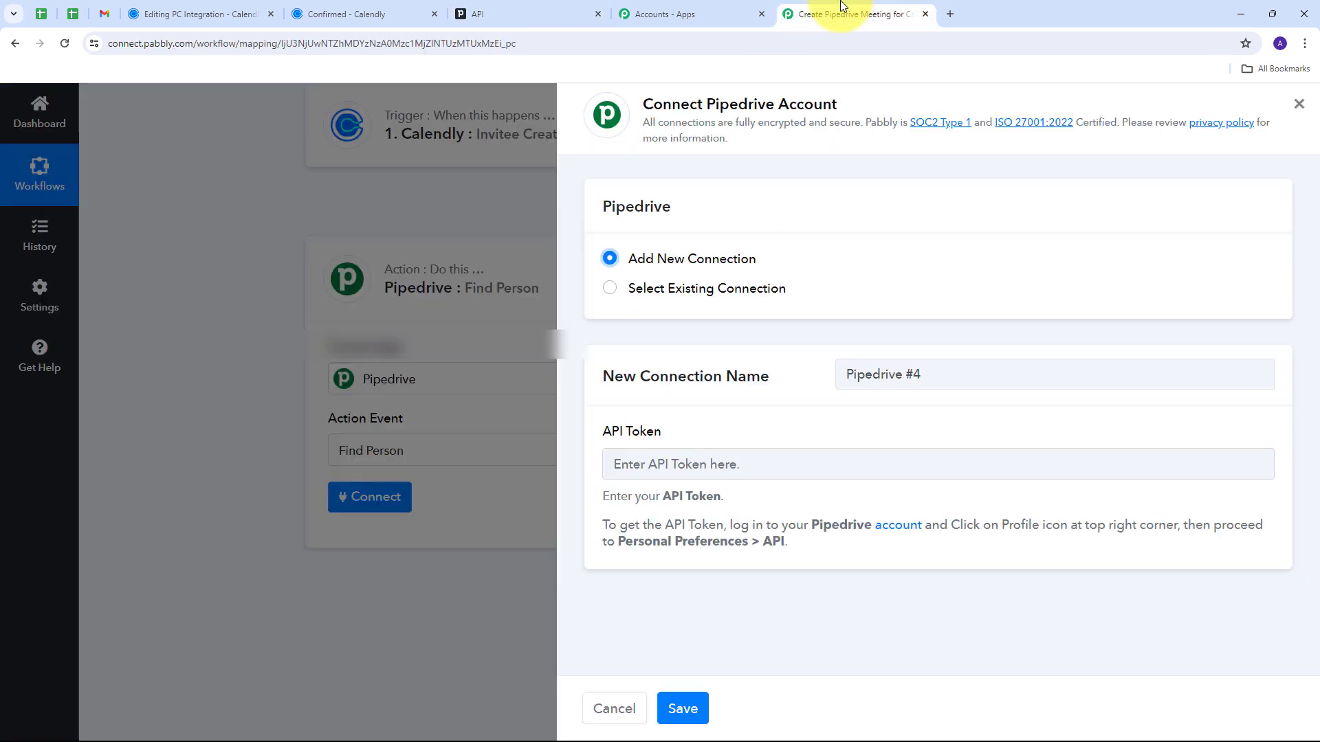
click(721, 461)
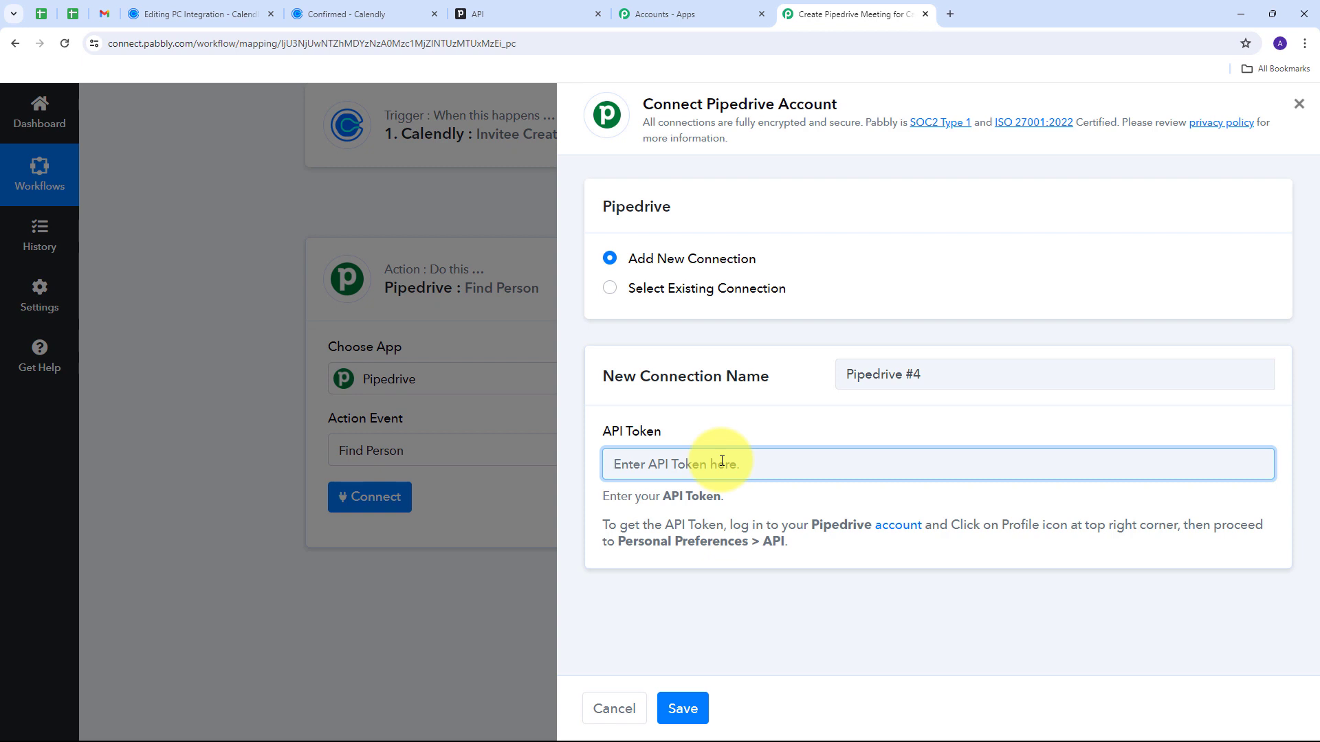
key(ctrl+v)
click(781, 413)
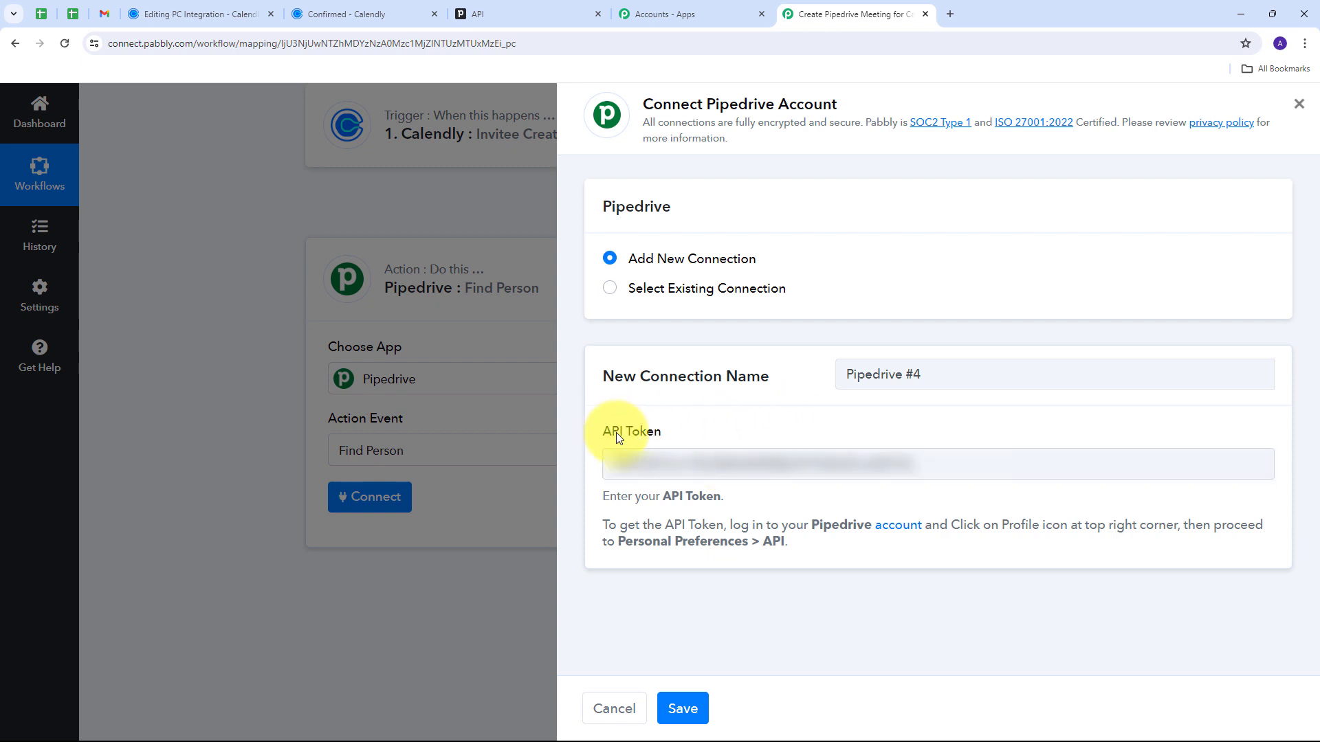
click(683, 709)
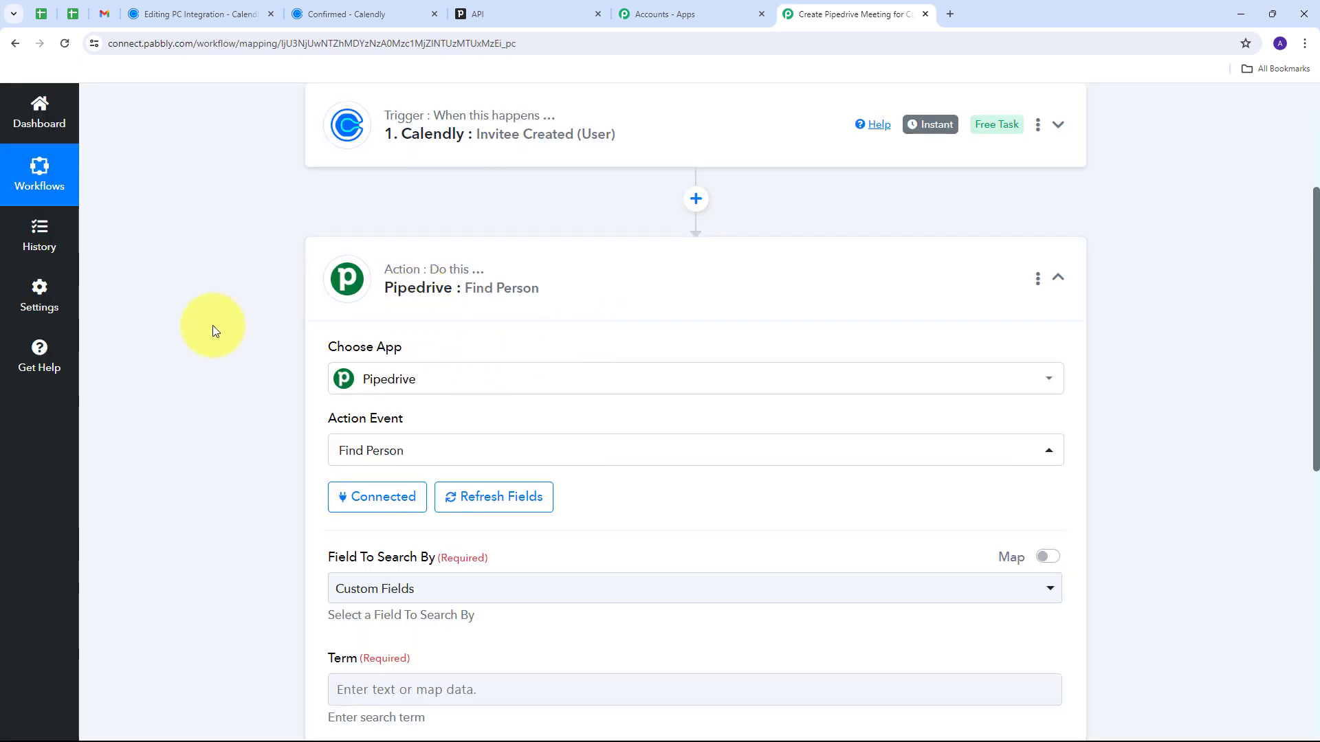
Set the Find Person action's field to search by to Email.
scroll(704, 323, down, 5)
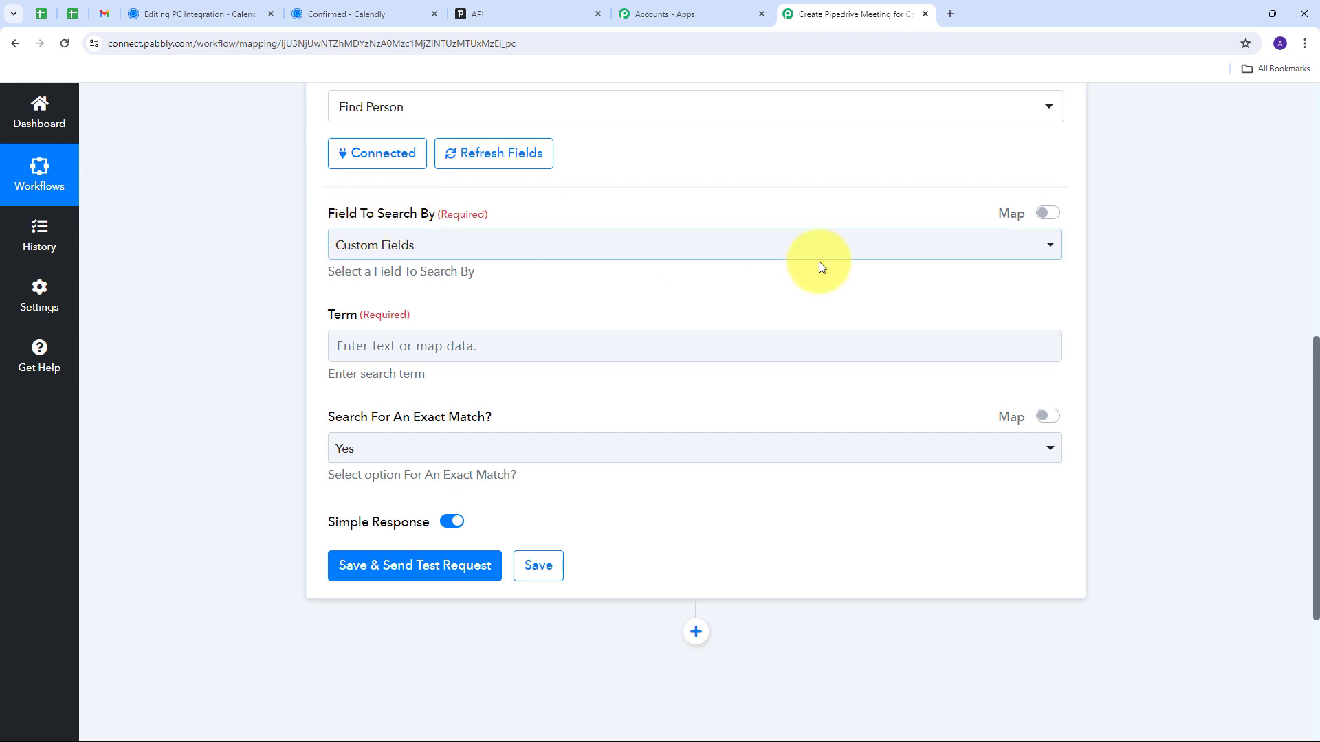
click(593, 246)
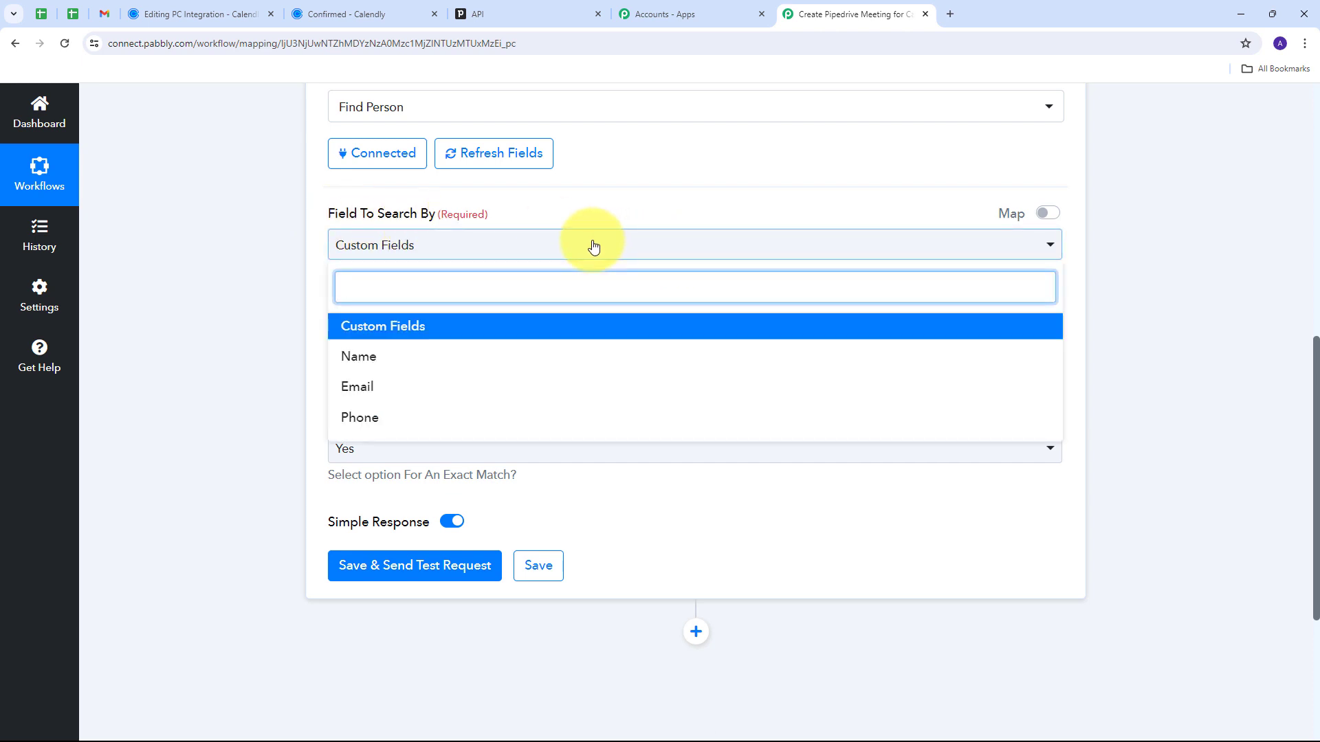
click(369, 391)
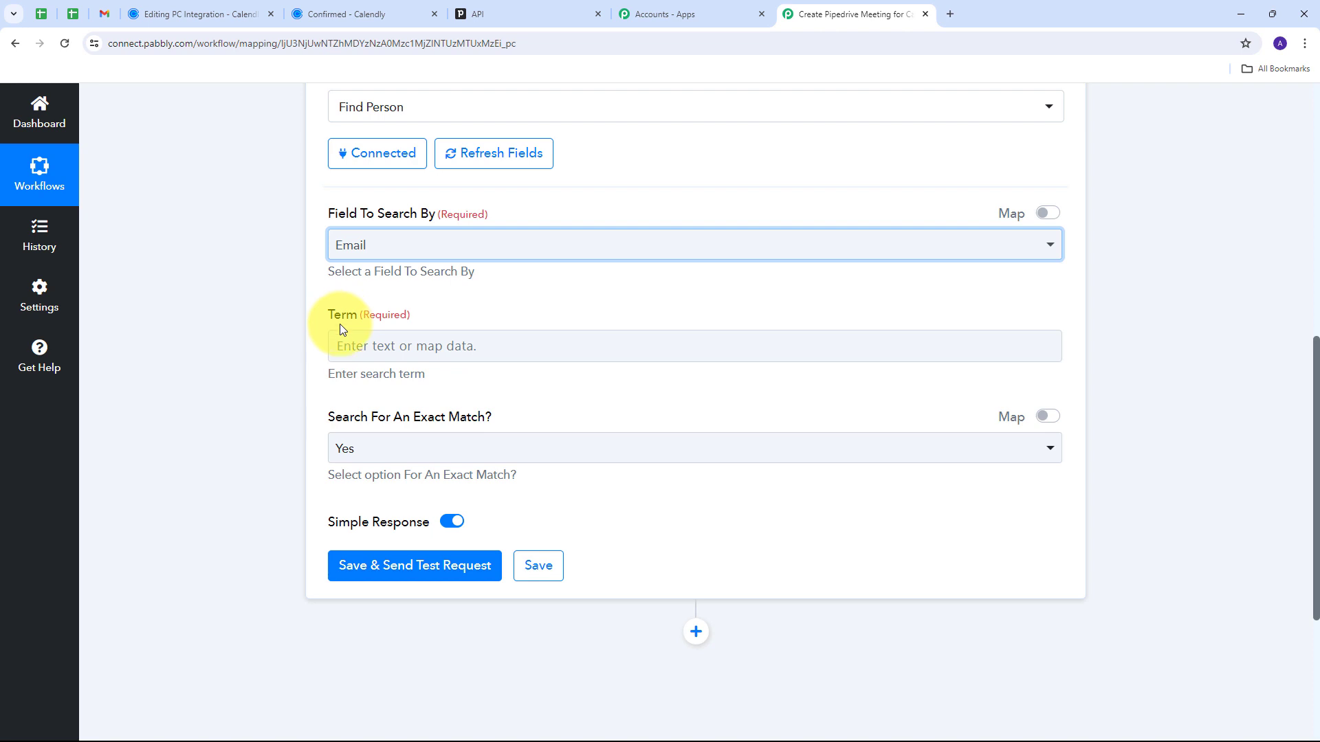
Map the Calendly invitee's Res3 Resource Email as the search term, then save the Find Person action and send a test request.
click(399, 346)
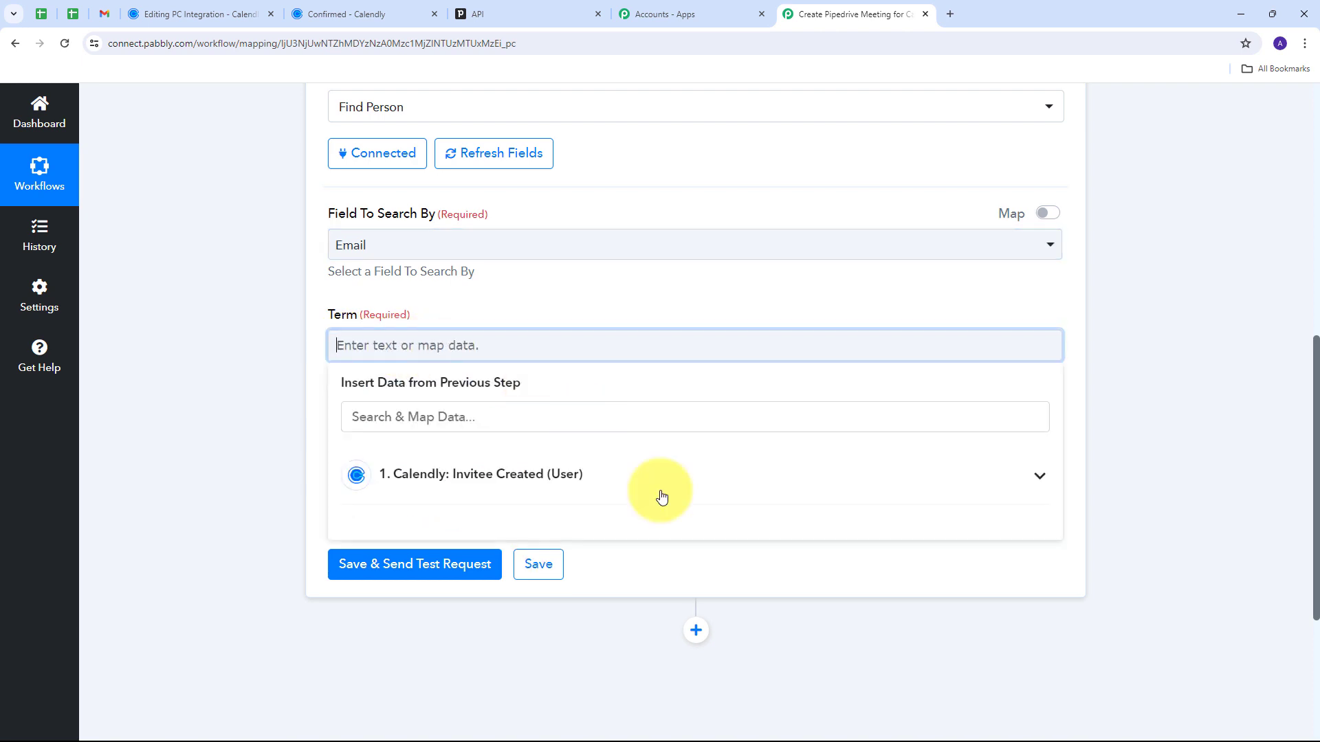
click(630, 482)
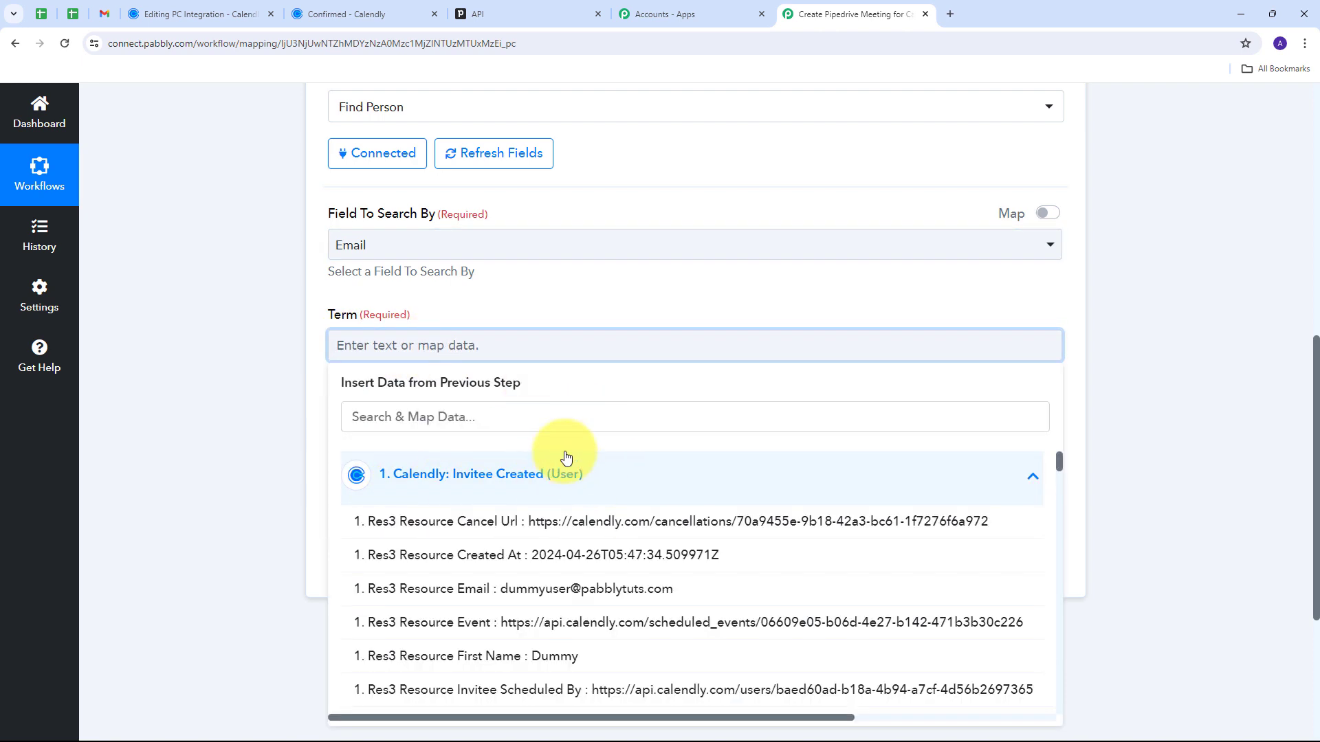
scroll(568, 456, down, 1)
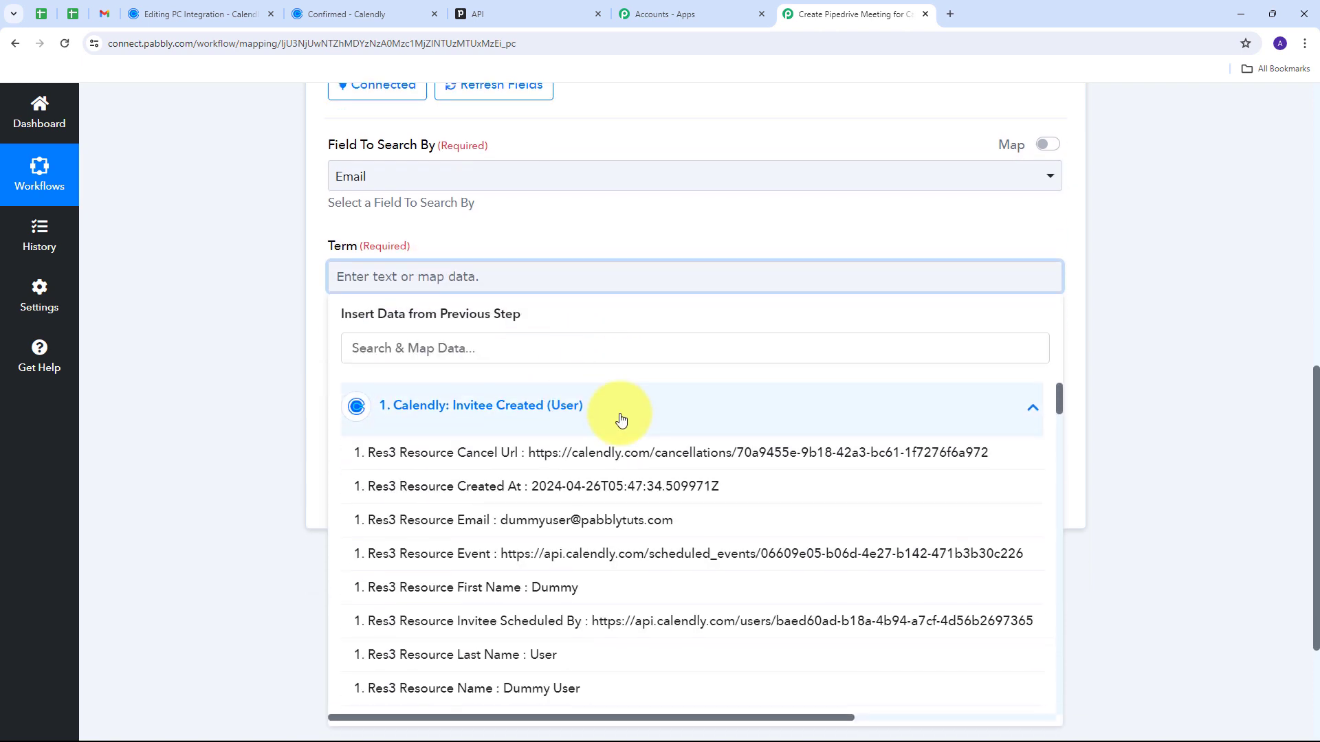
click(555, 526)
scroll(405, 323, up, 1)
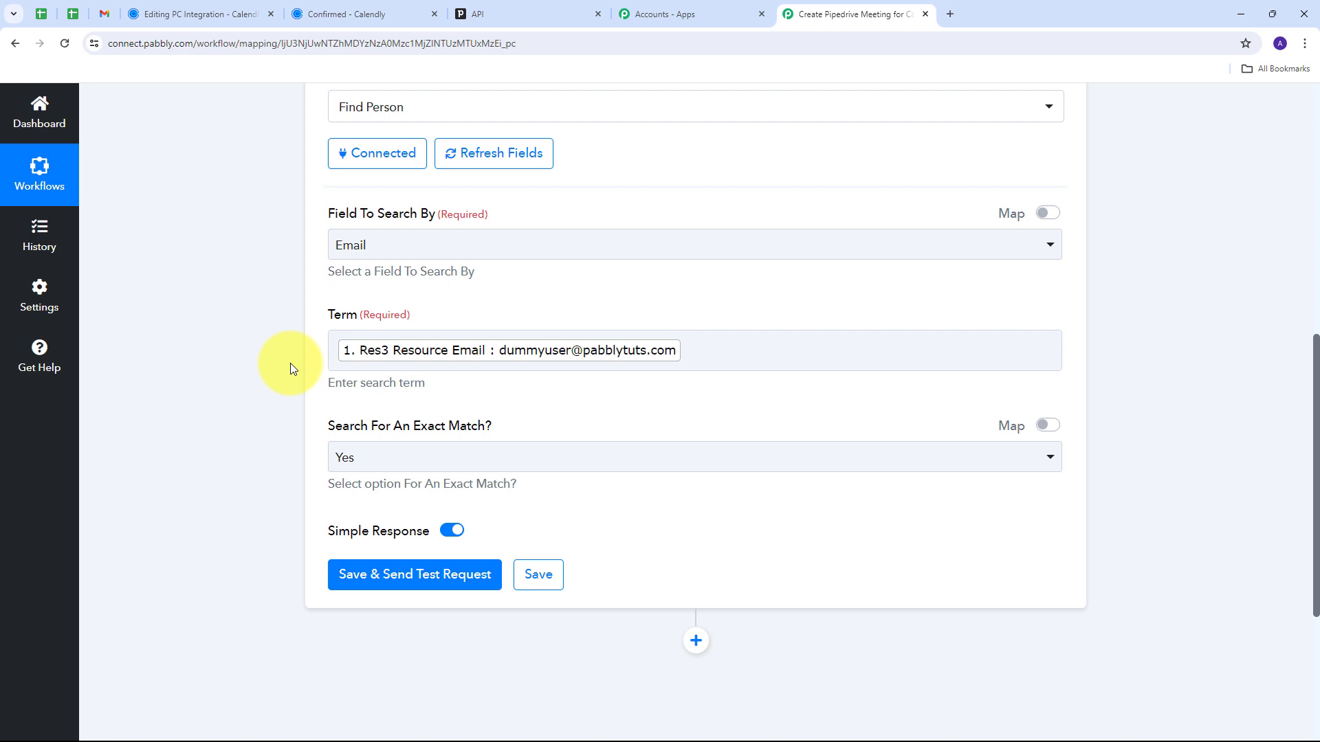
scroll(347, 413, down, 2)
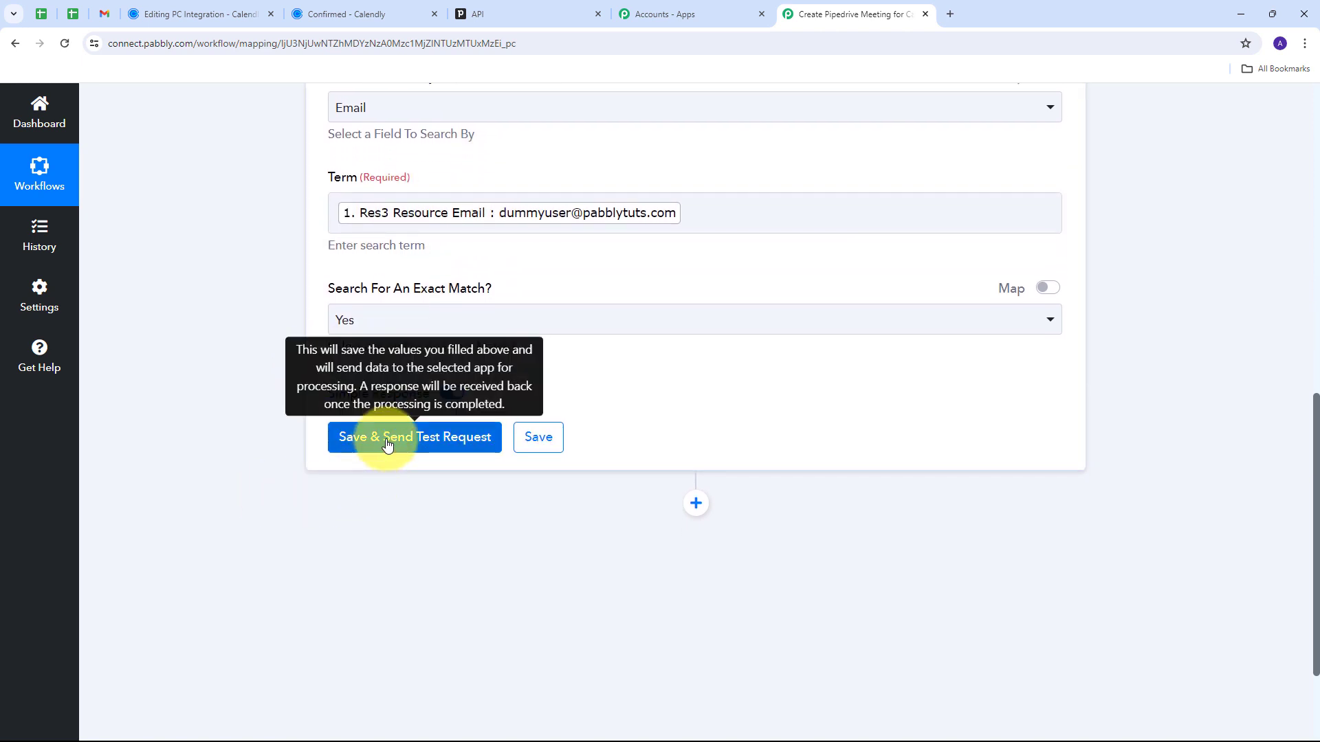
click(387, 443)
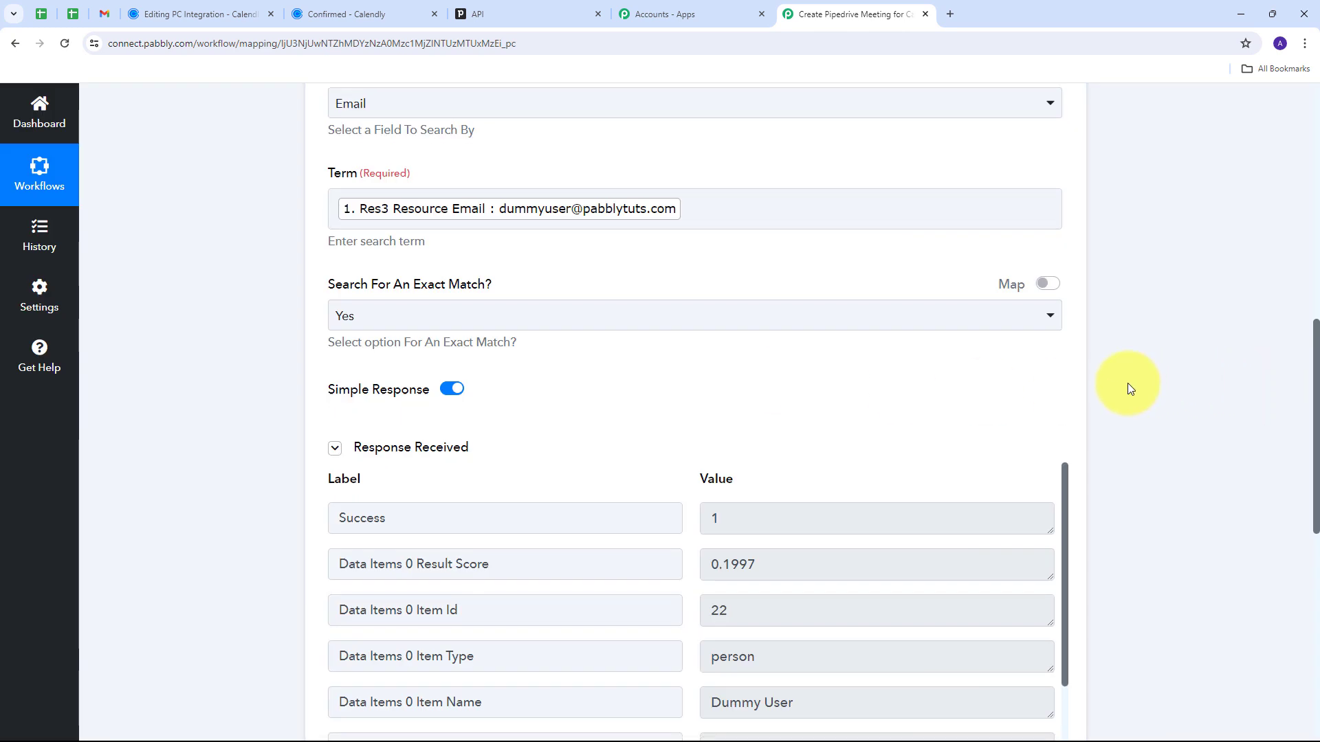
Examine the Find Person response for the person's item ID, name, phone, email and organization ID.
scroll(1127, 382, down, 4)
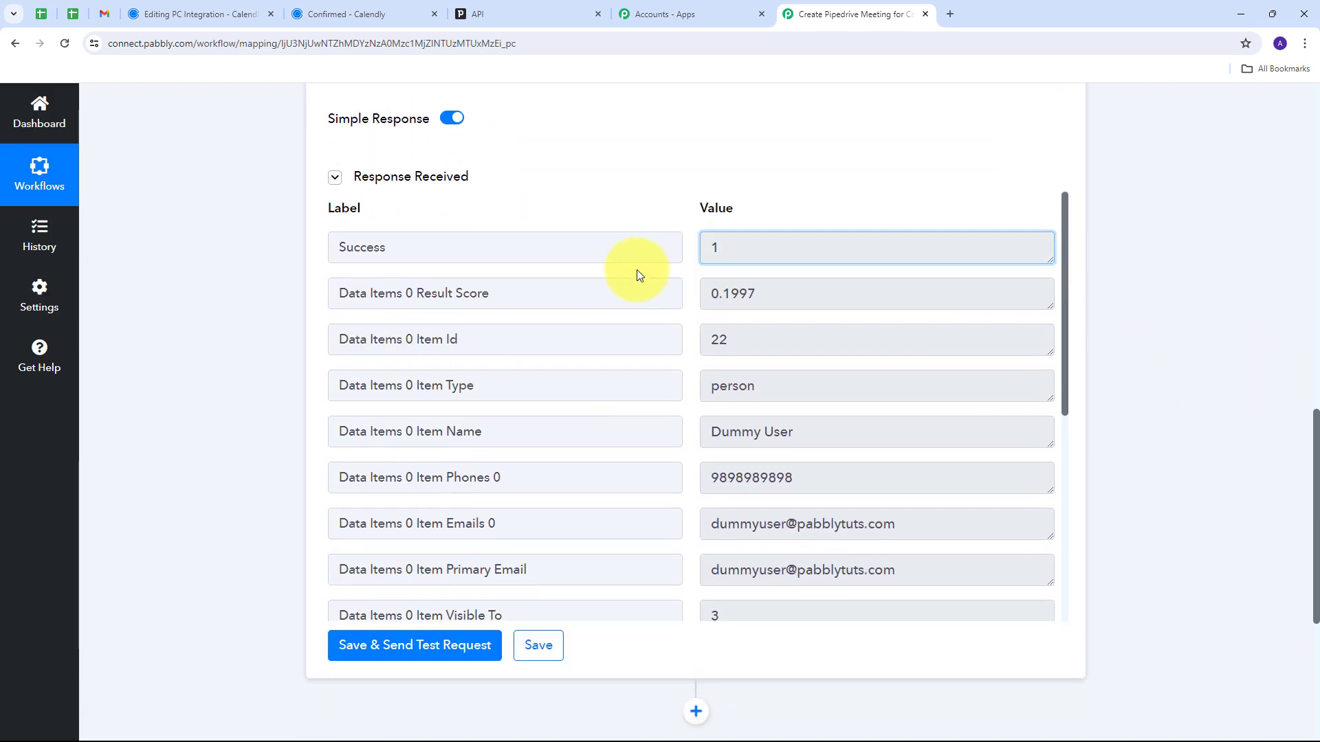
scroll(770, 320, down, 3)
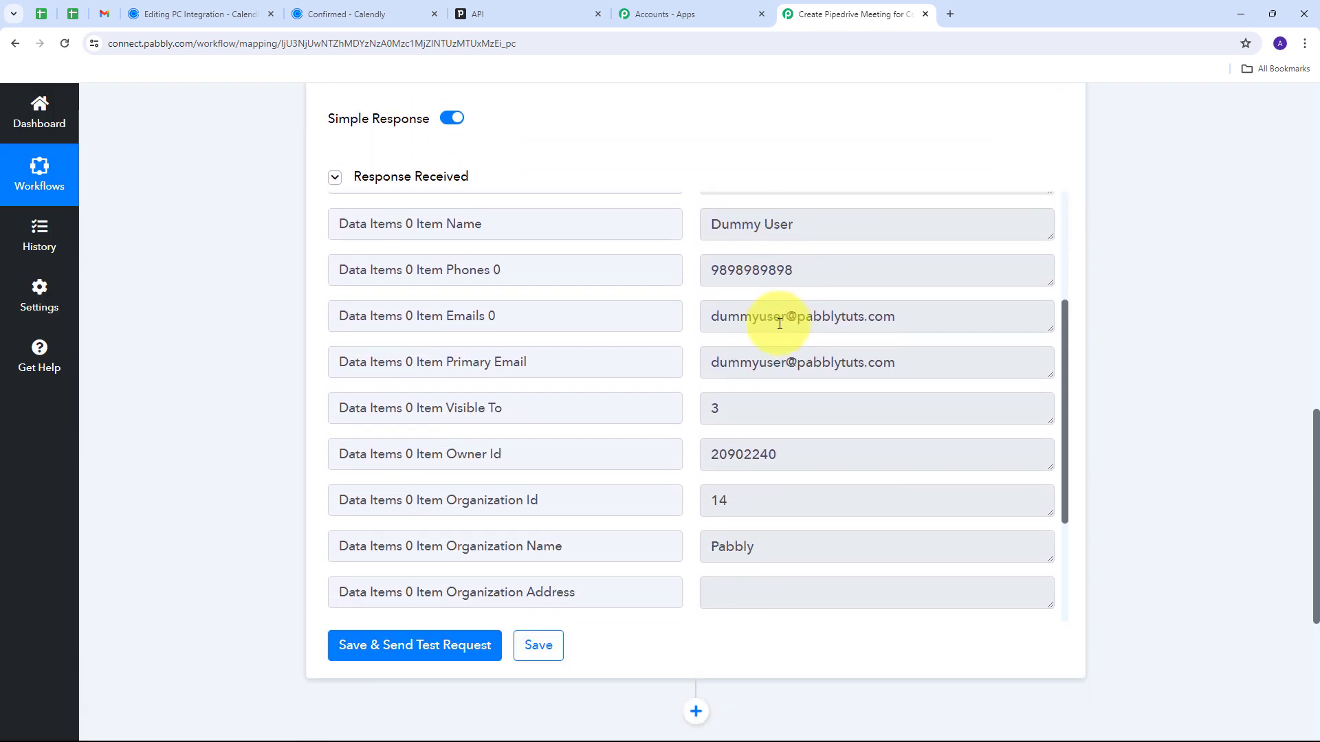
scroll(780, 323, down, 3)
scroll(779, 323, up, 7)
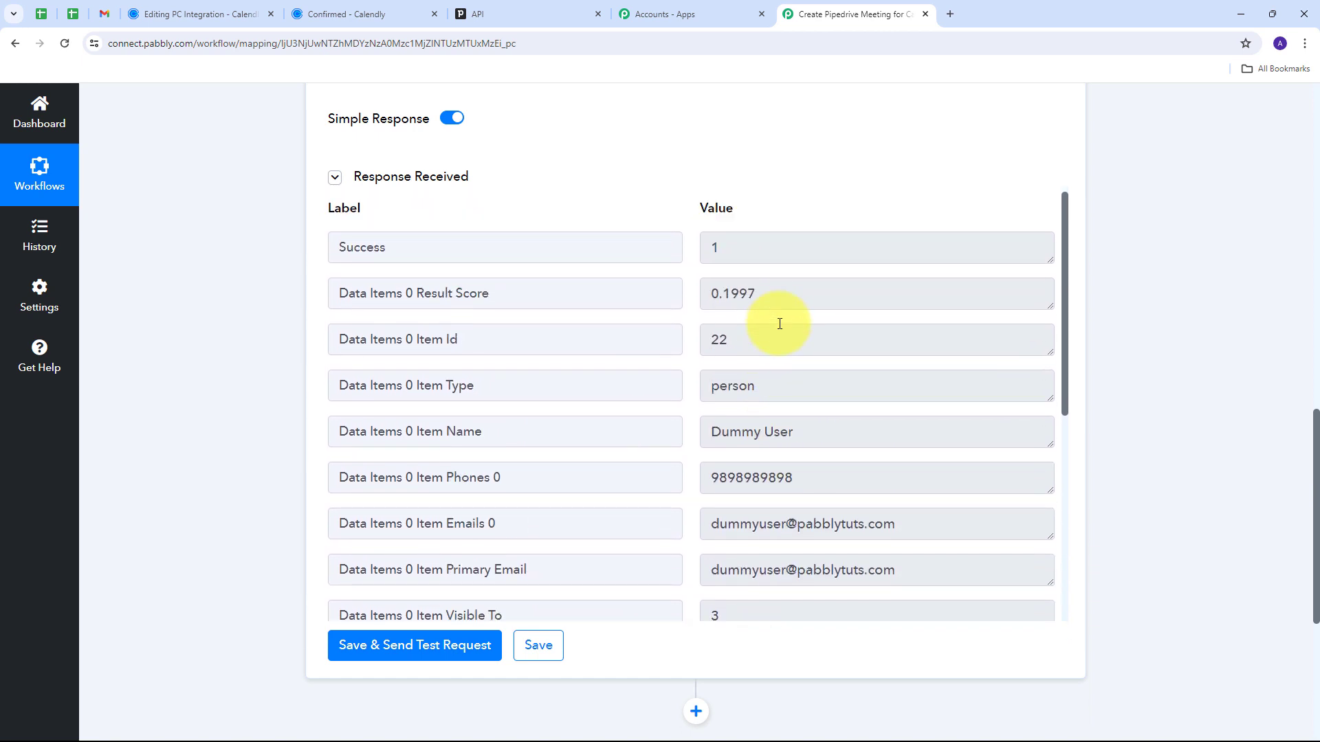
scroll(501, 345, down, 2)
scroll(778, 276, up, 1)
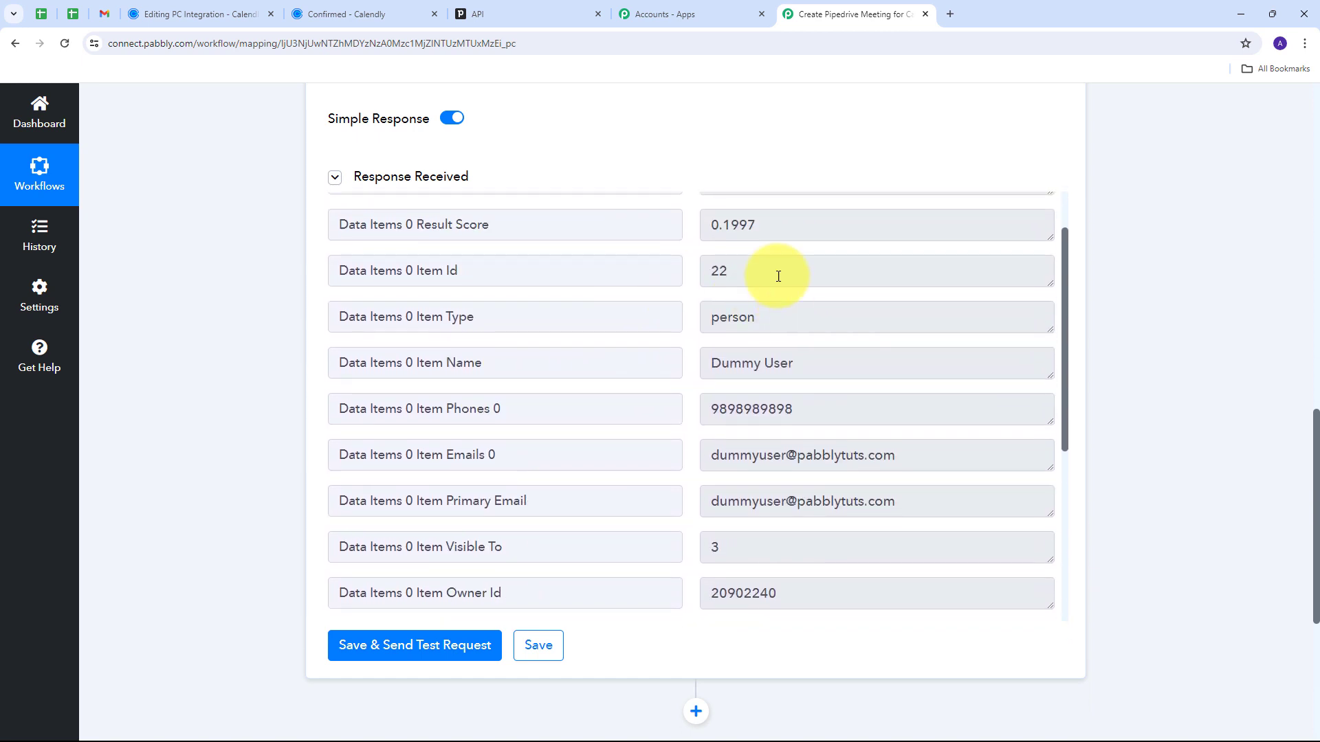
double_click(779, 276)
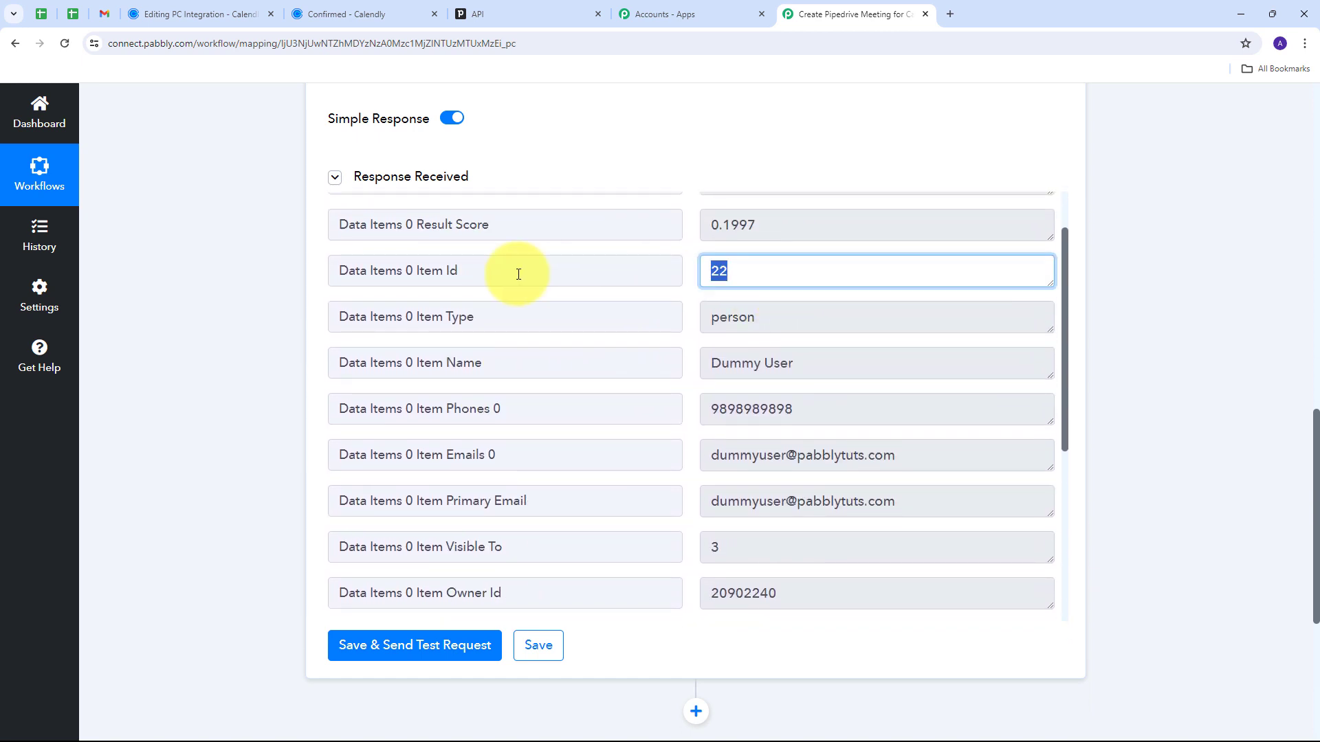
scroll(543, 292, down, 1)
triple_click(727, 294)
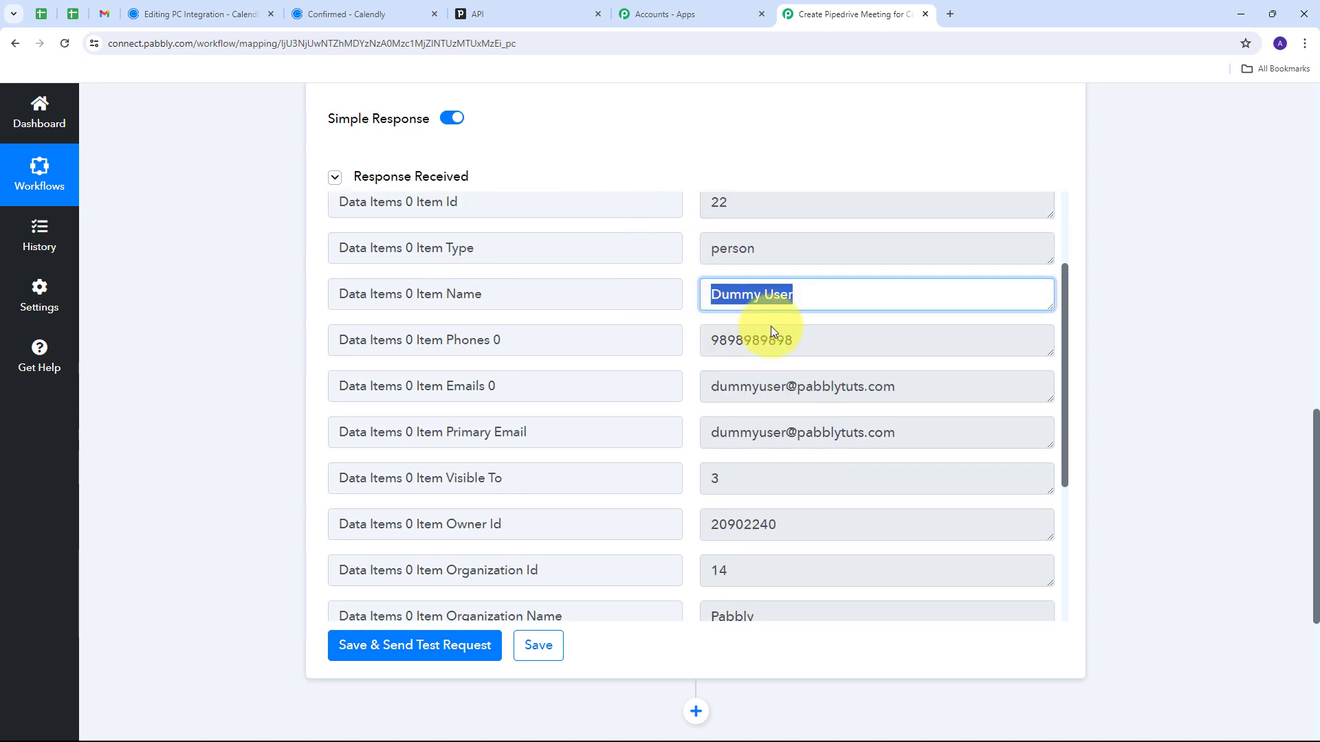
triple_click(828, 348)
triple_click(890, 385)
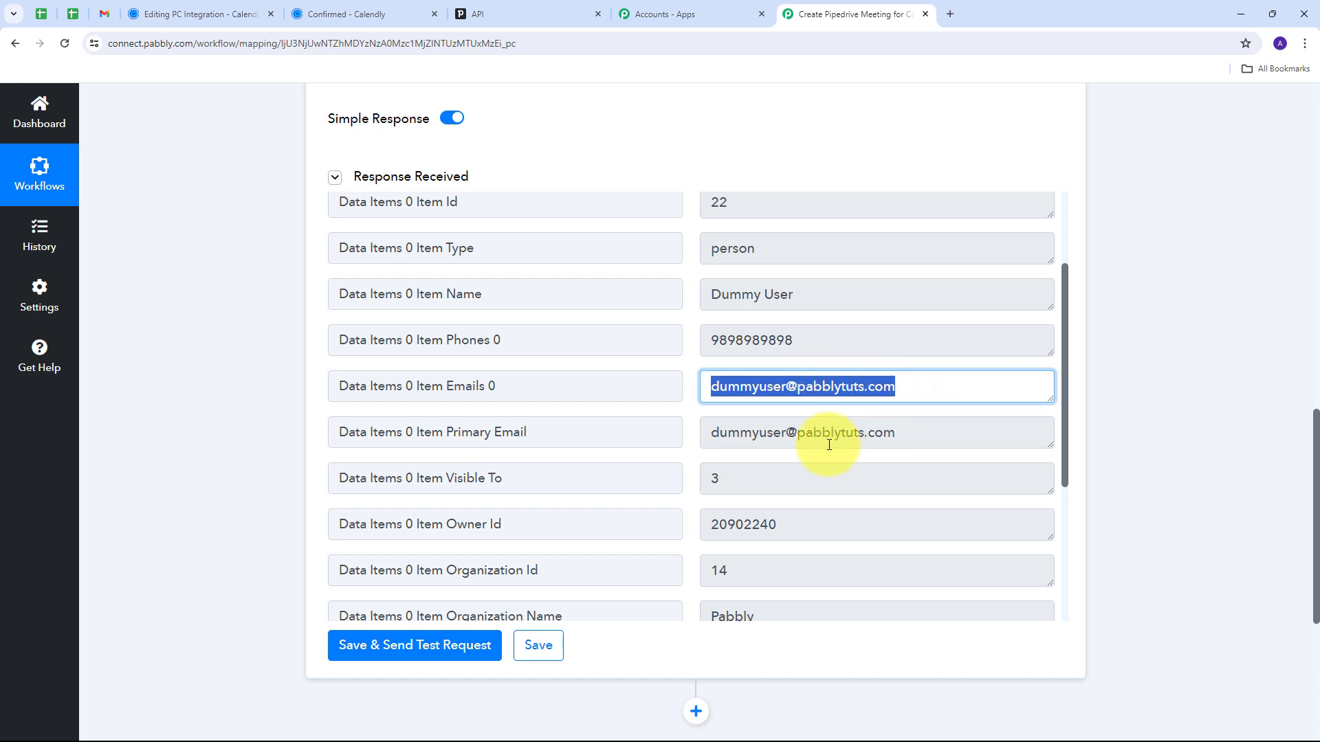
scroll(822, 430, down, 3)
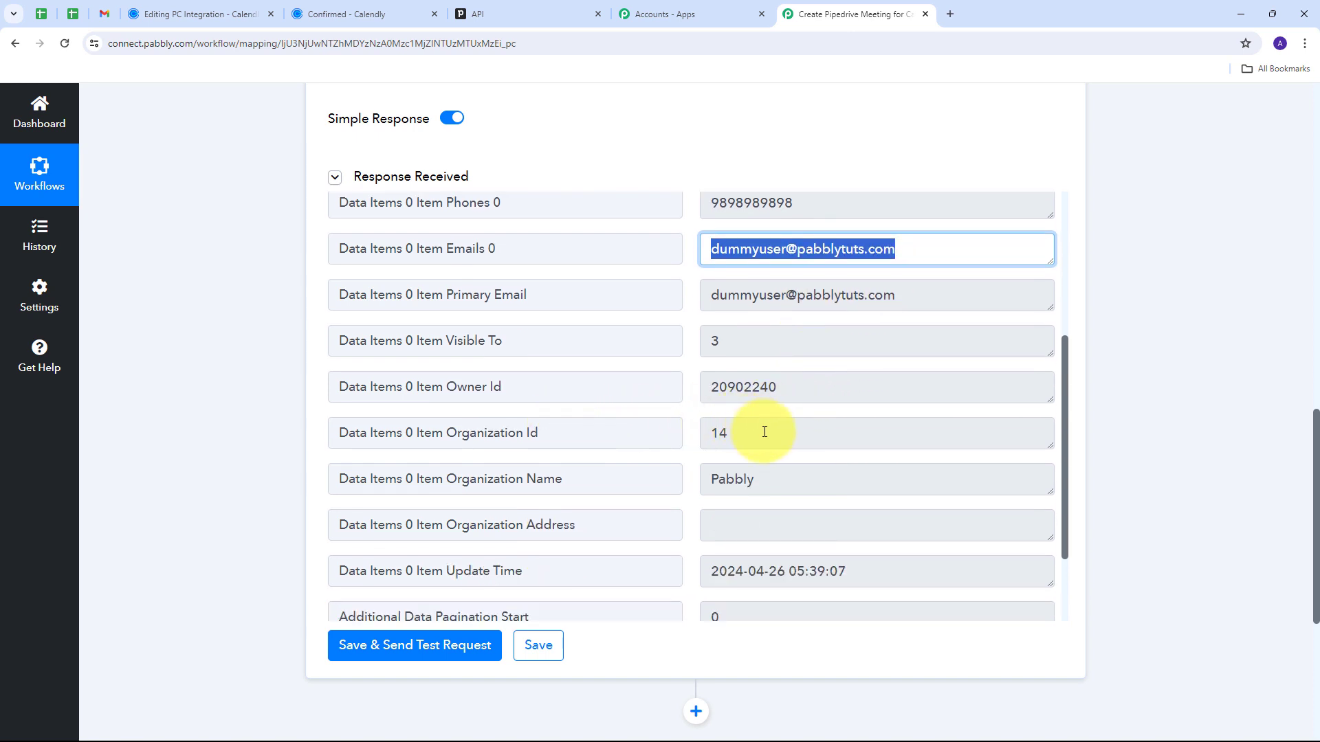
triple_click(765, 432)
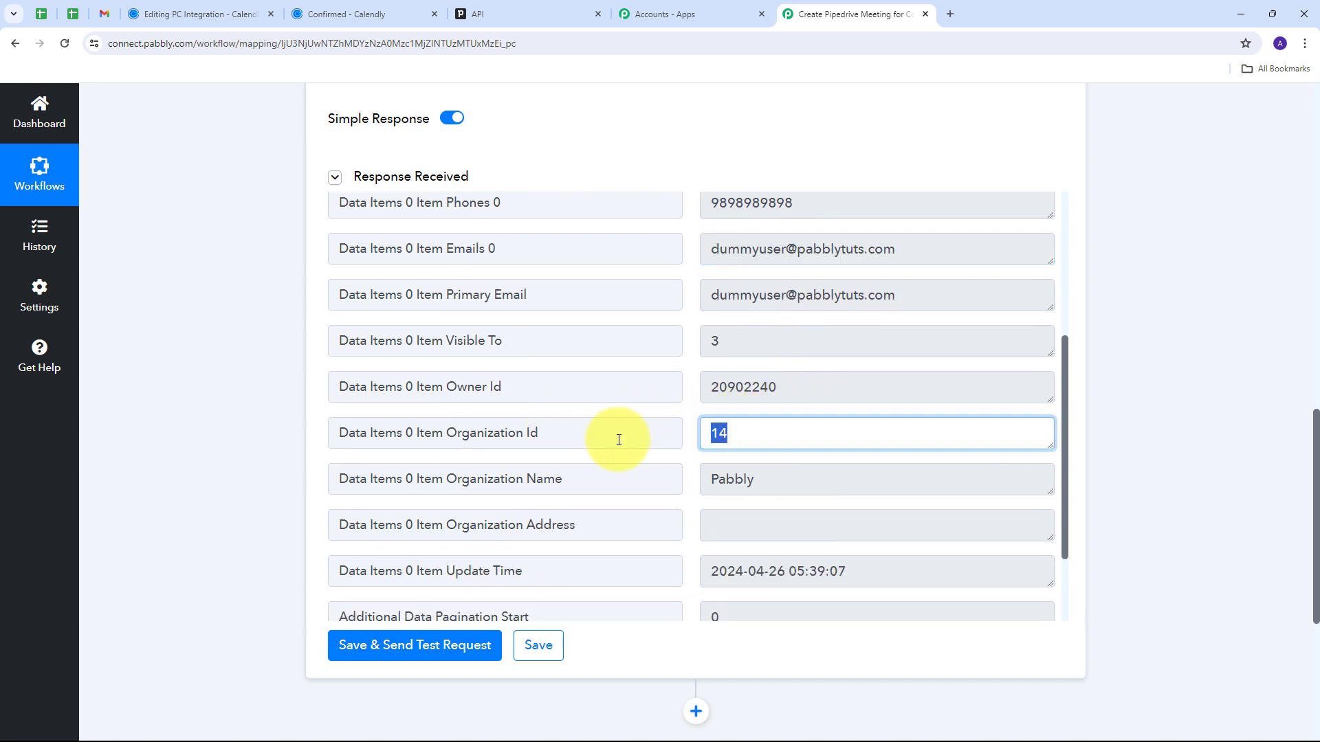
click(682, 437)
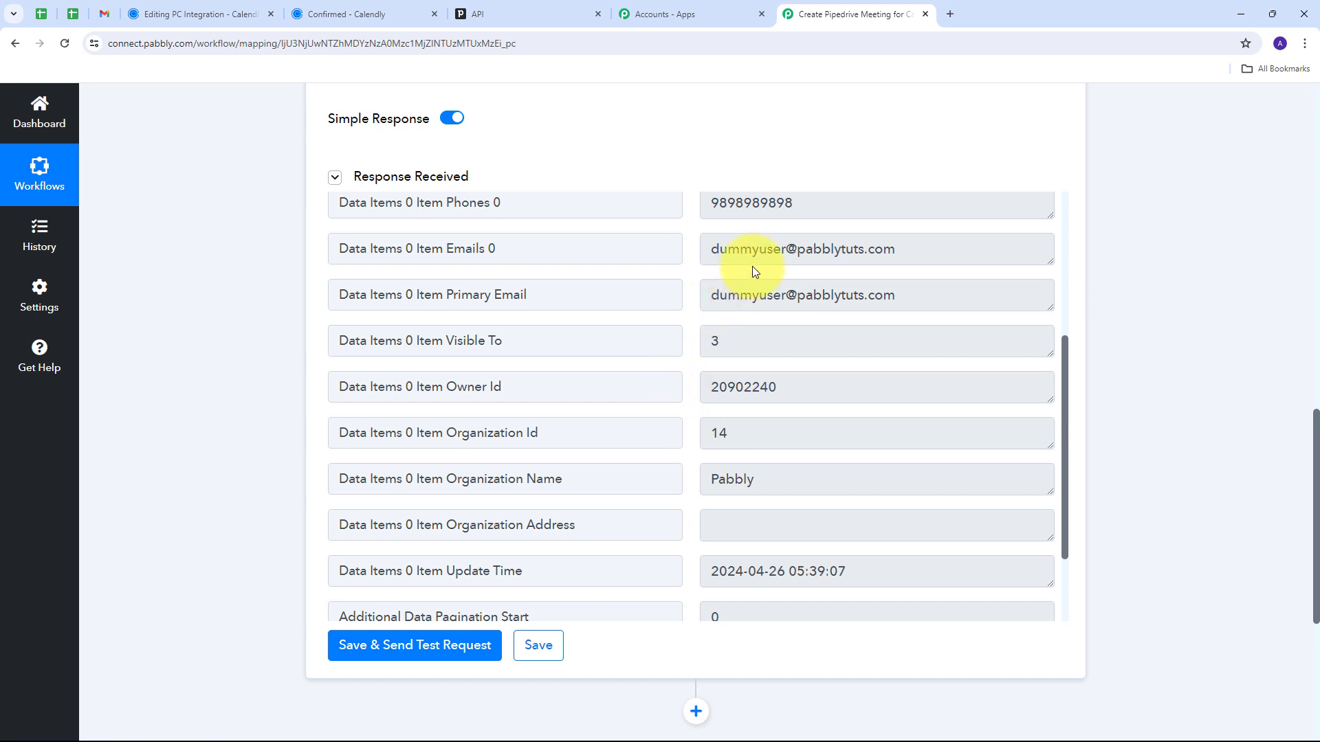
scroll(699, 415, up, 8)
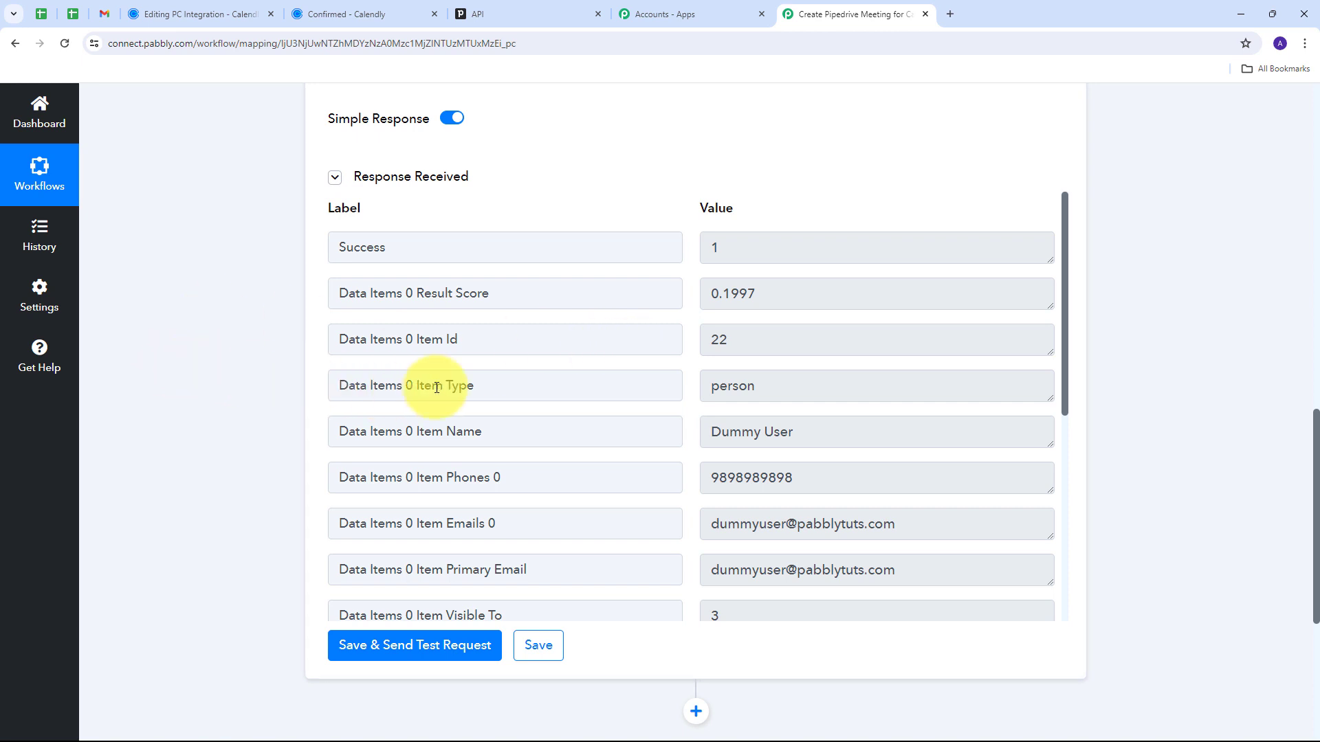
Add a Filter (Pabbly) action after Find Person with Filter Values as the action event, and connect it.
scroll(644, 348, down, 1)
scroll(688, 358, down, 3)
scroll(1156, 307, down, 4)
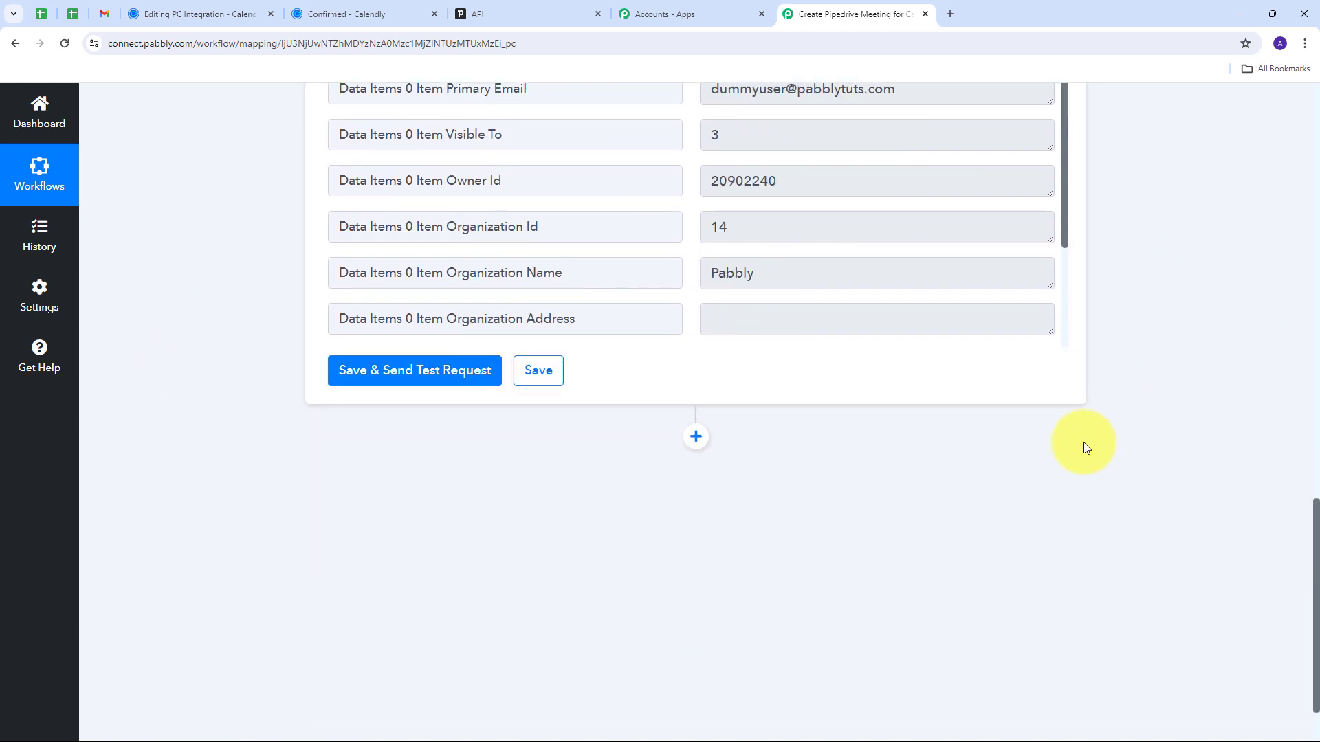
click(695, 437)
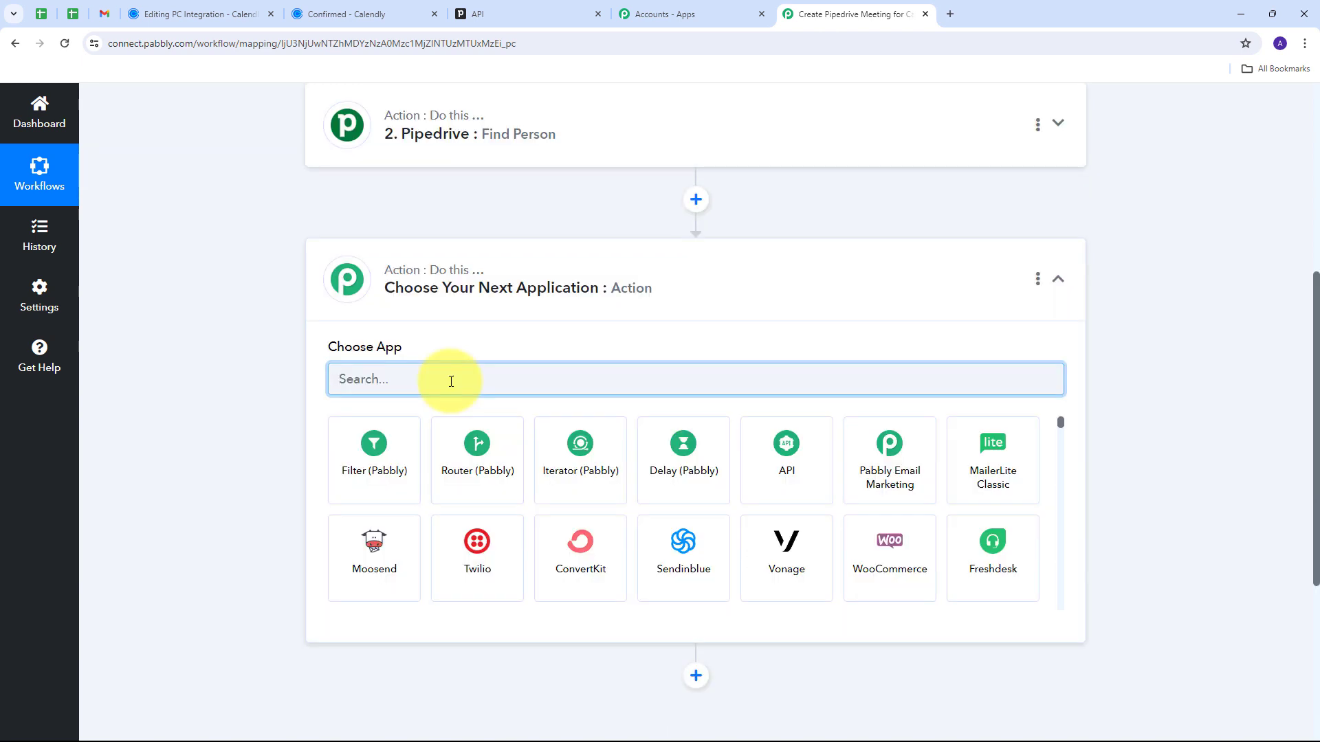
click(382, 460)
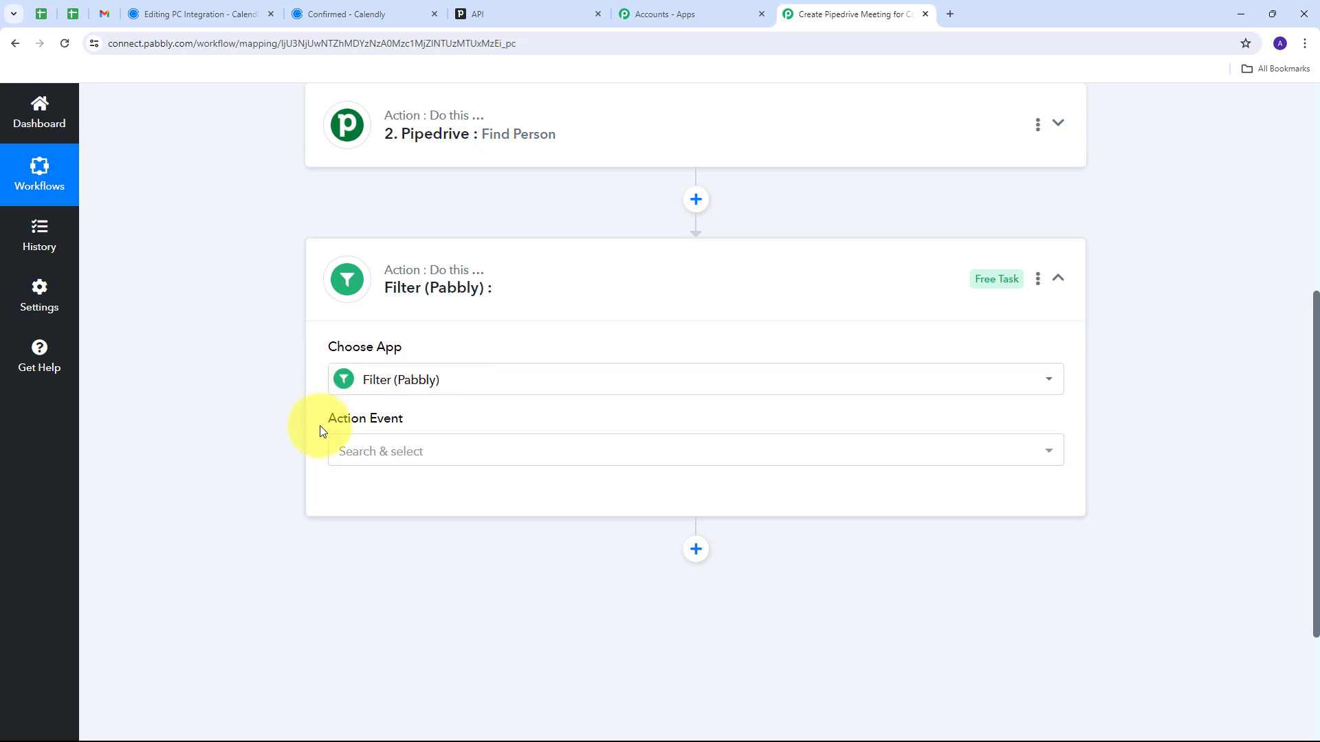
click(566, 454)
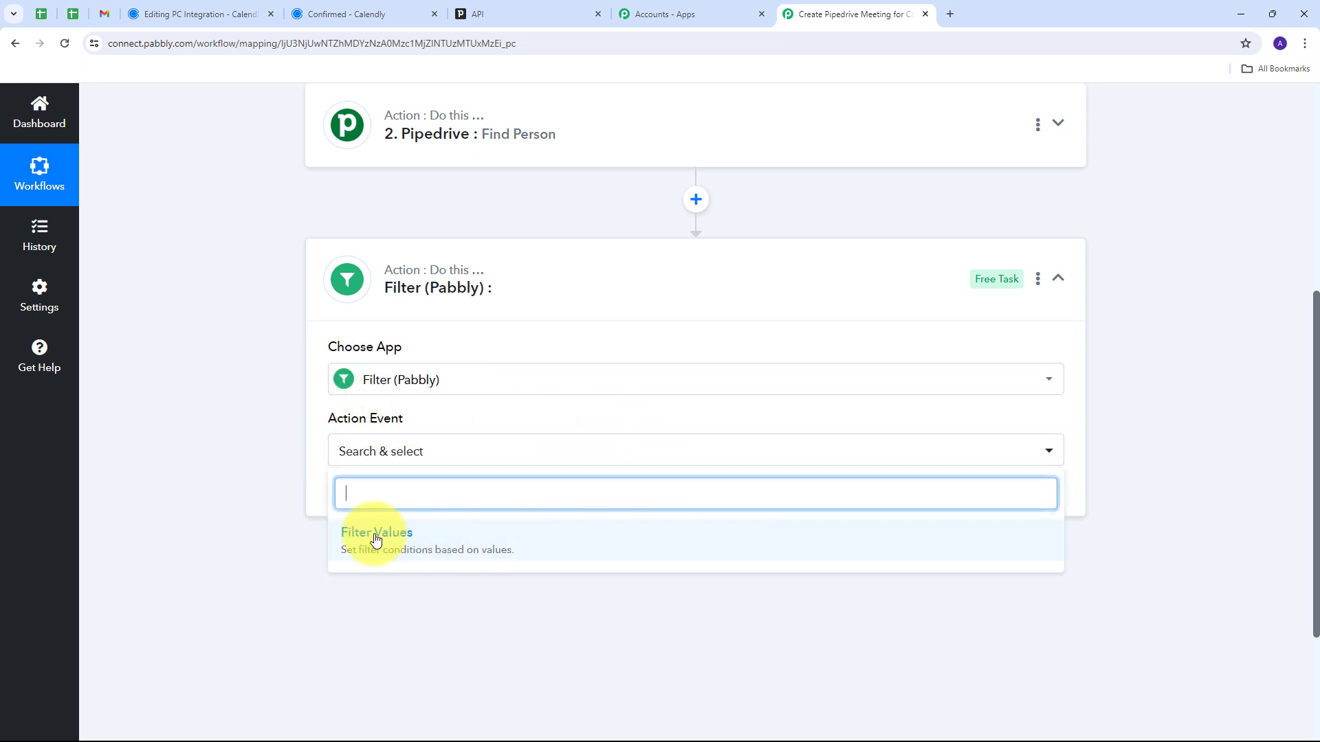
click(426, 545)
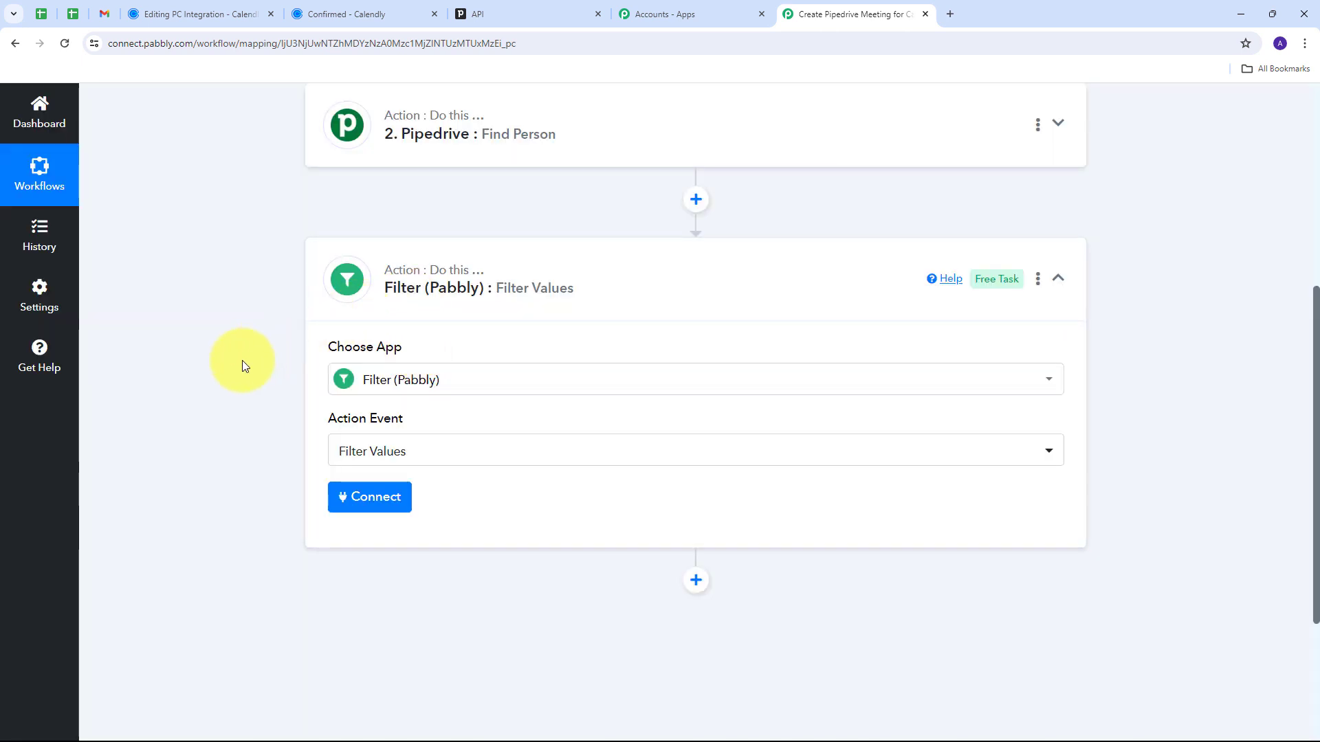
click(361, 500)
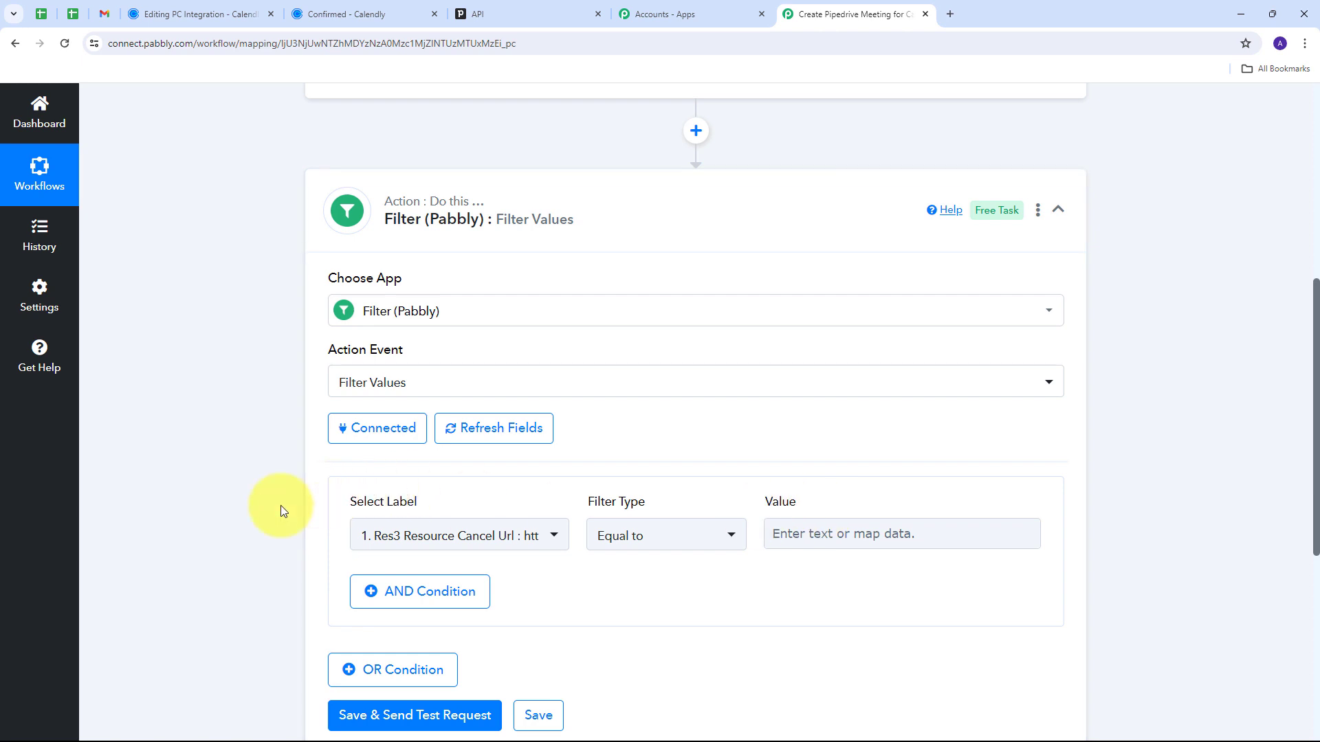
Set the filter condition to check that Find Person's Data Items 0 Item Id exists, using the filter type Exists.
scroll(338, 479, down, 1)
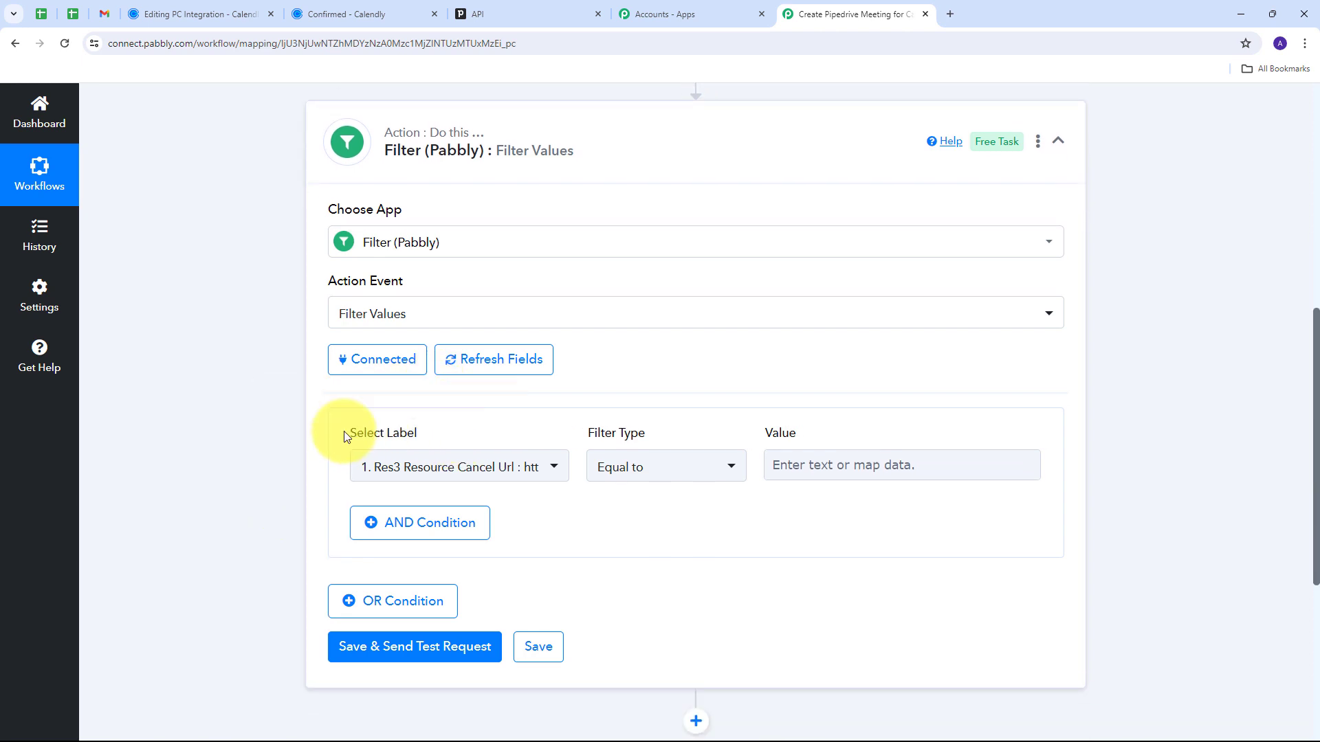
click(549, 468)
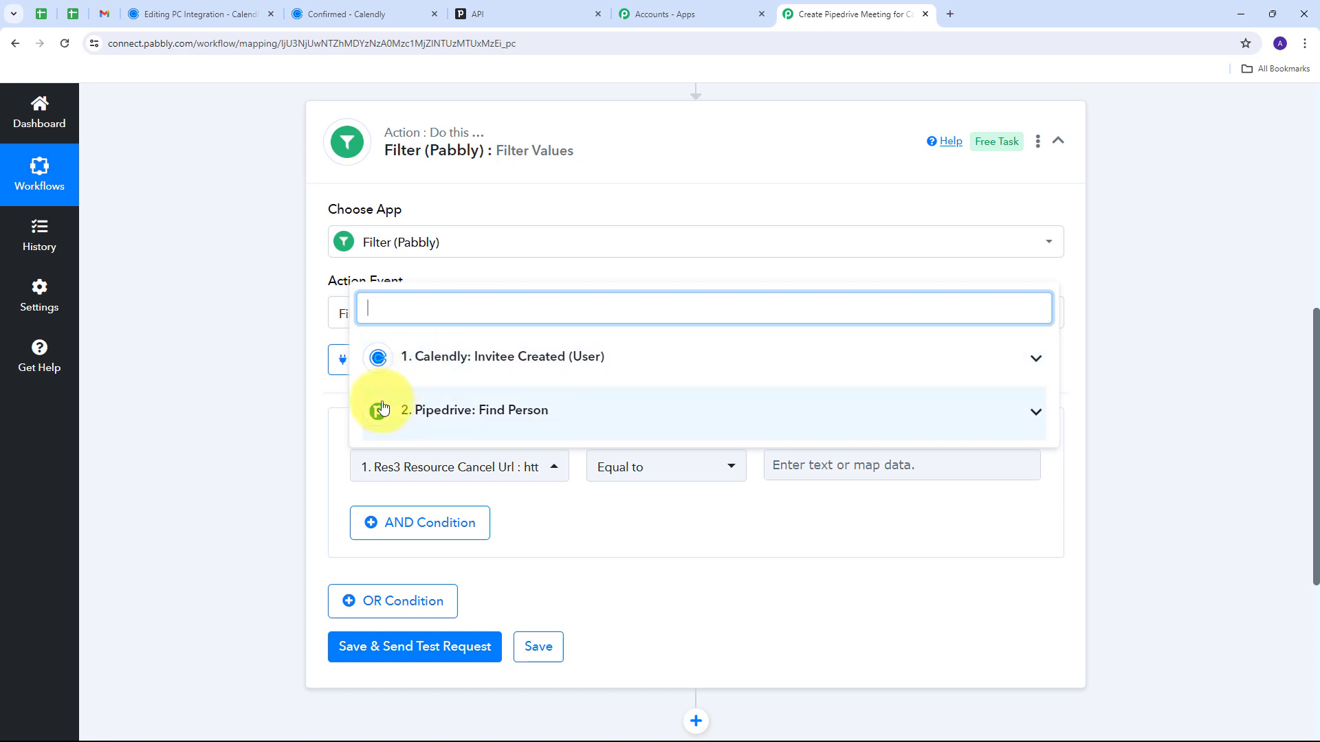
click(660, 411)
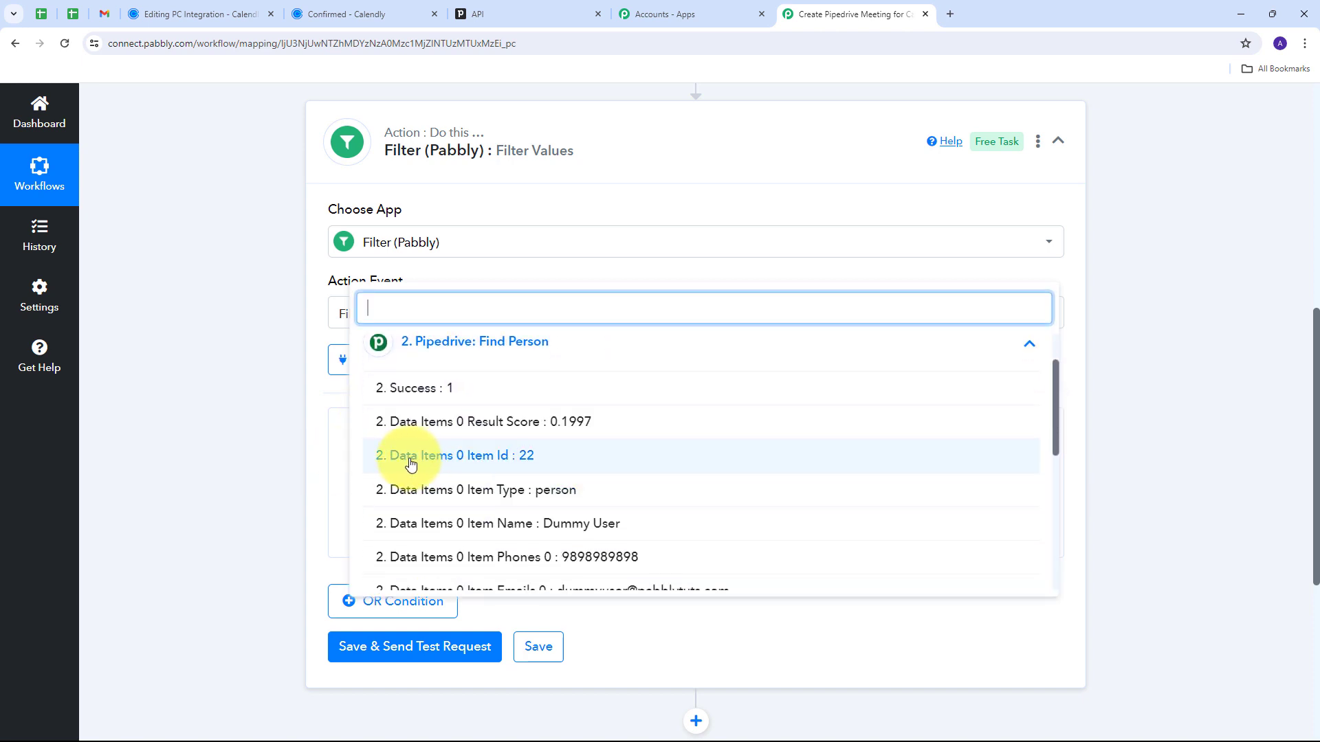
click(501, 459)
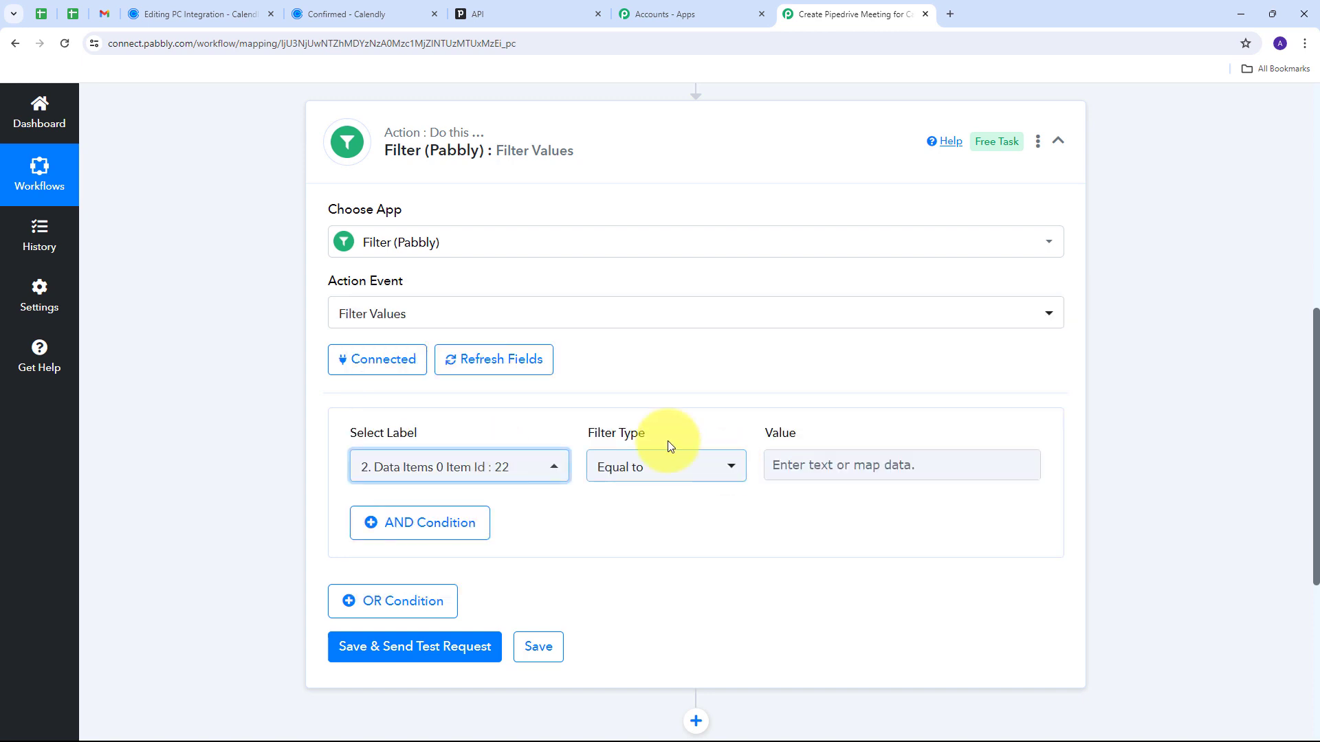
click(728, 468)
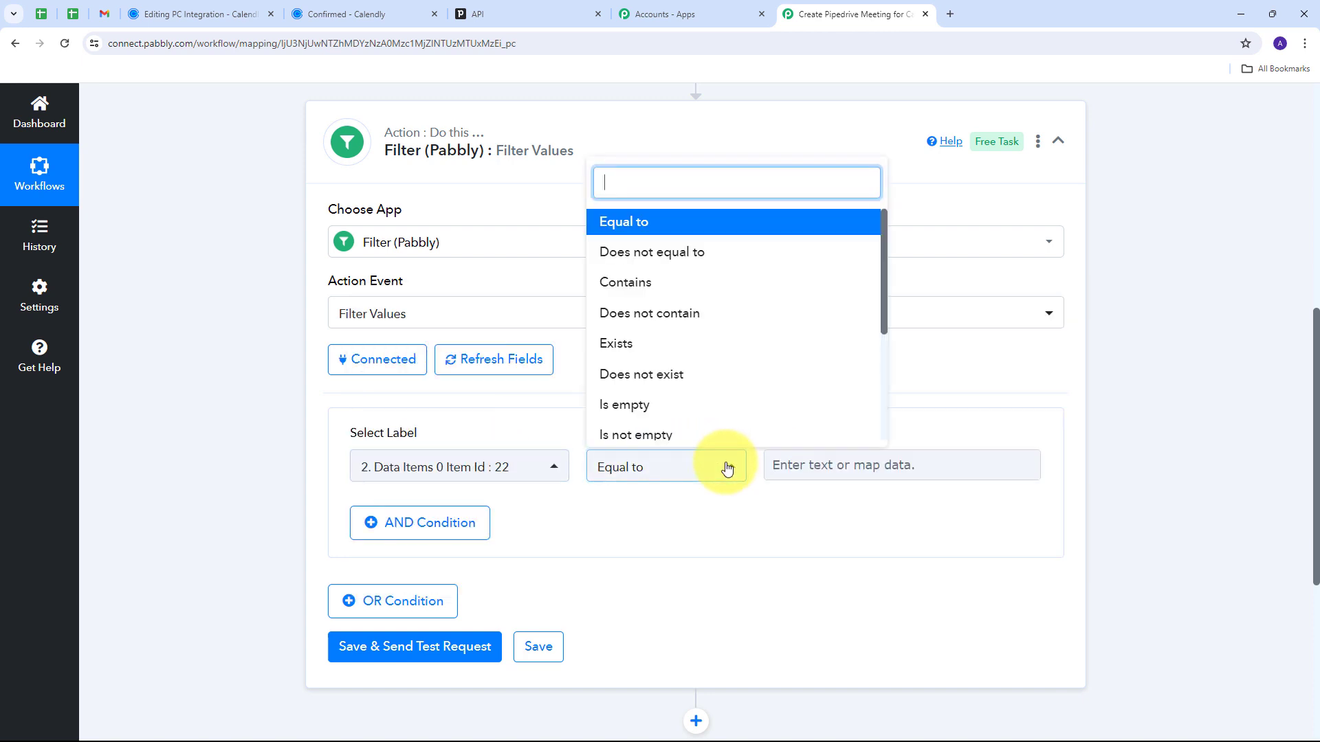
click(638, 347)
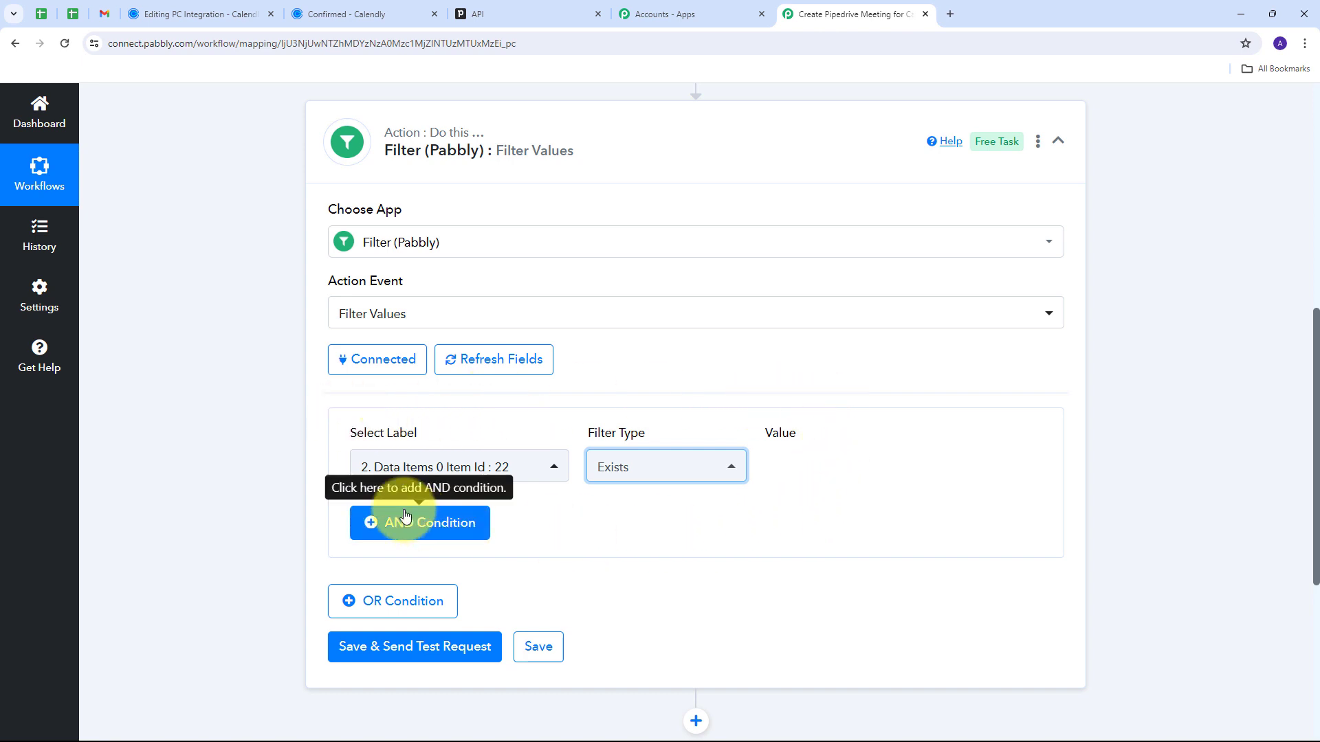
Save the filter, send a test request, and check the status and message in its response.
scroll(309, 632, down, 2)
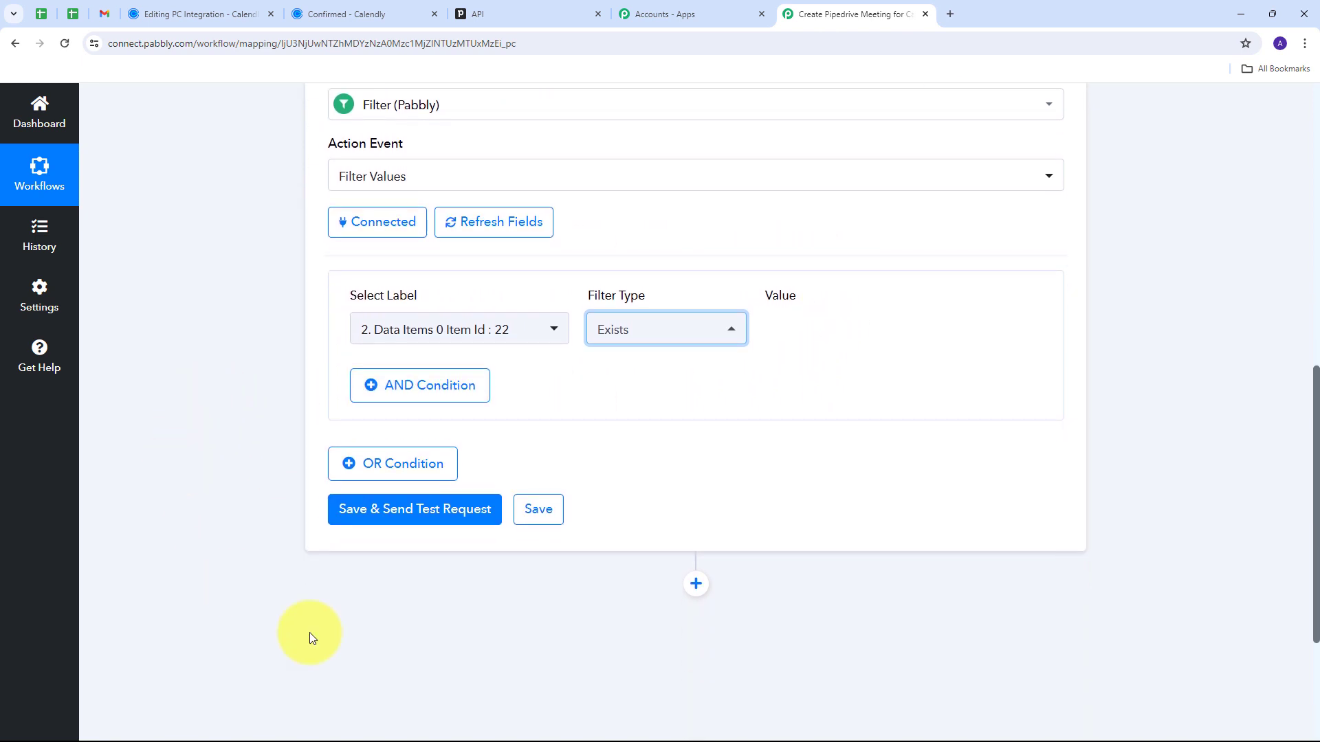
click(387, 519)
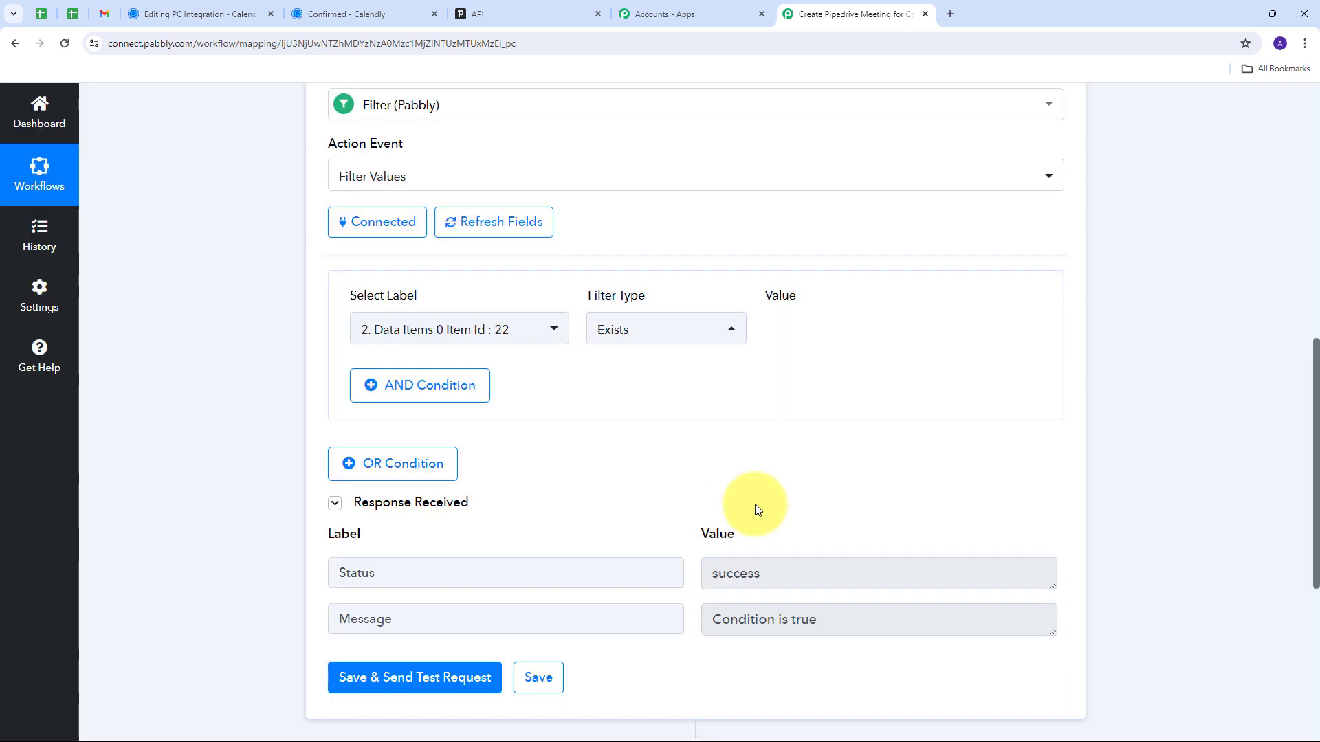
scroll(755, 504, down, 1)
drag(844, 508, 525, 516)
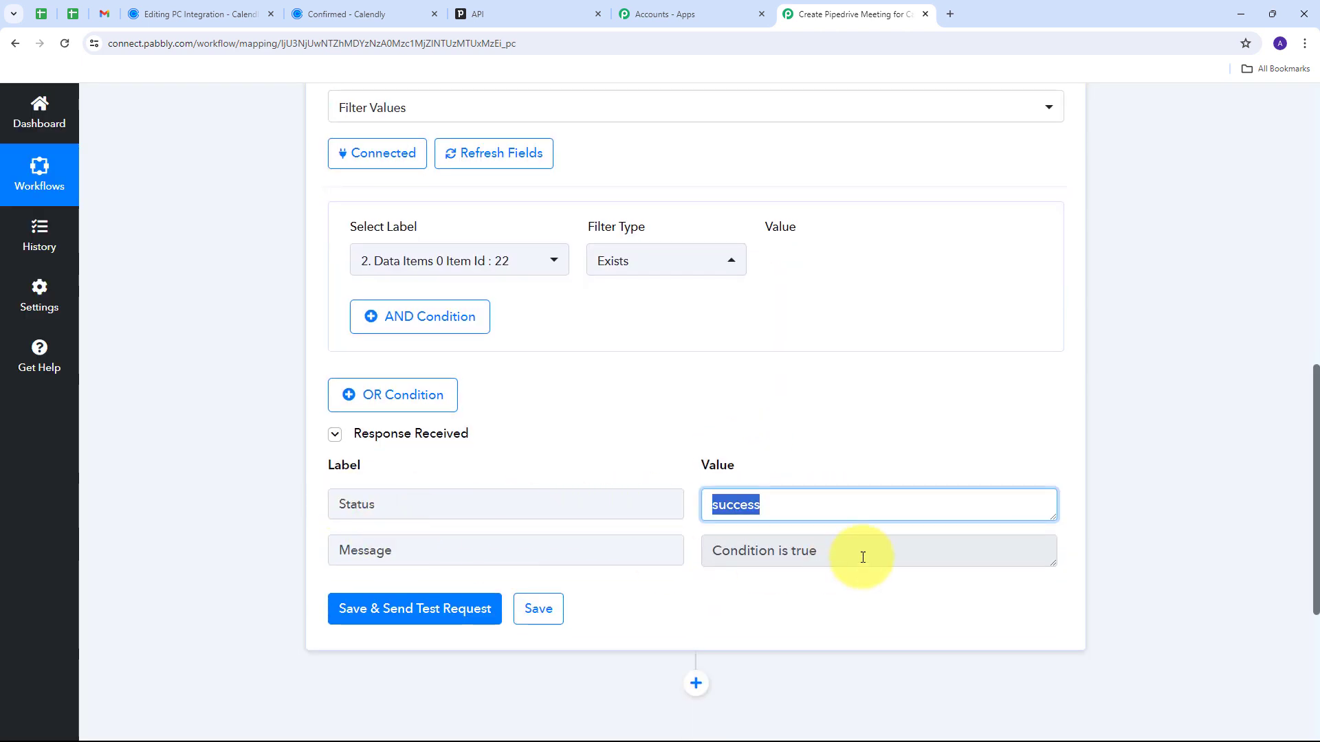
drag(860, 551, 588, 433)
click(589, 427)
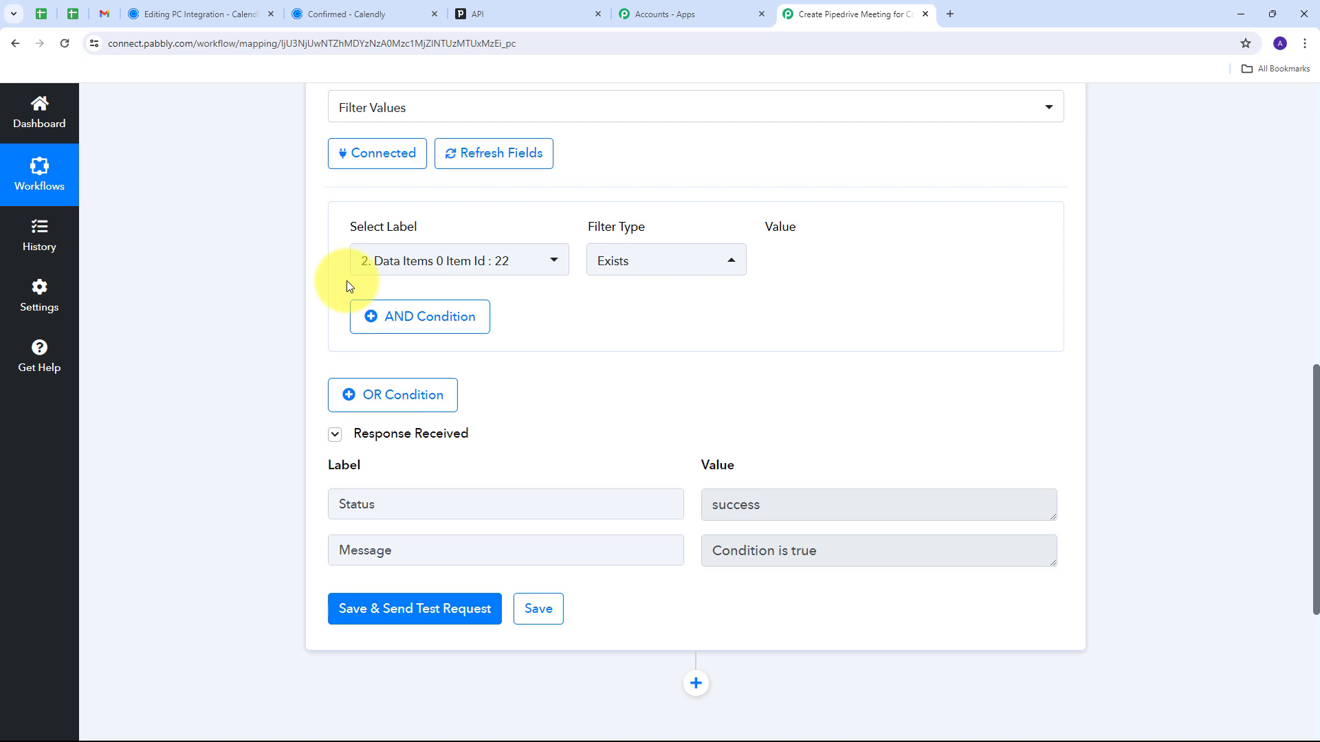
Add a Pipedrive action after the filter with Create Activity as the action event.
scroll(1150, 344, down, 5)
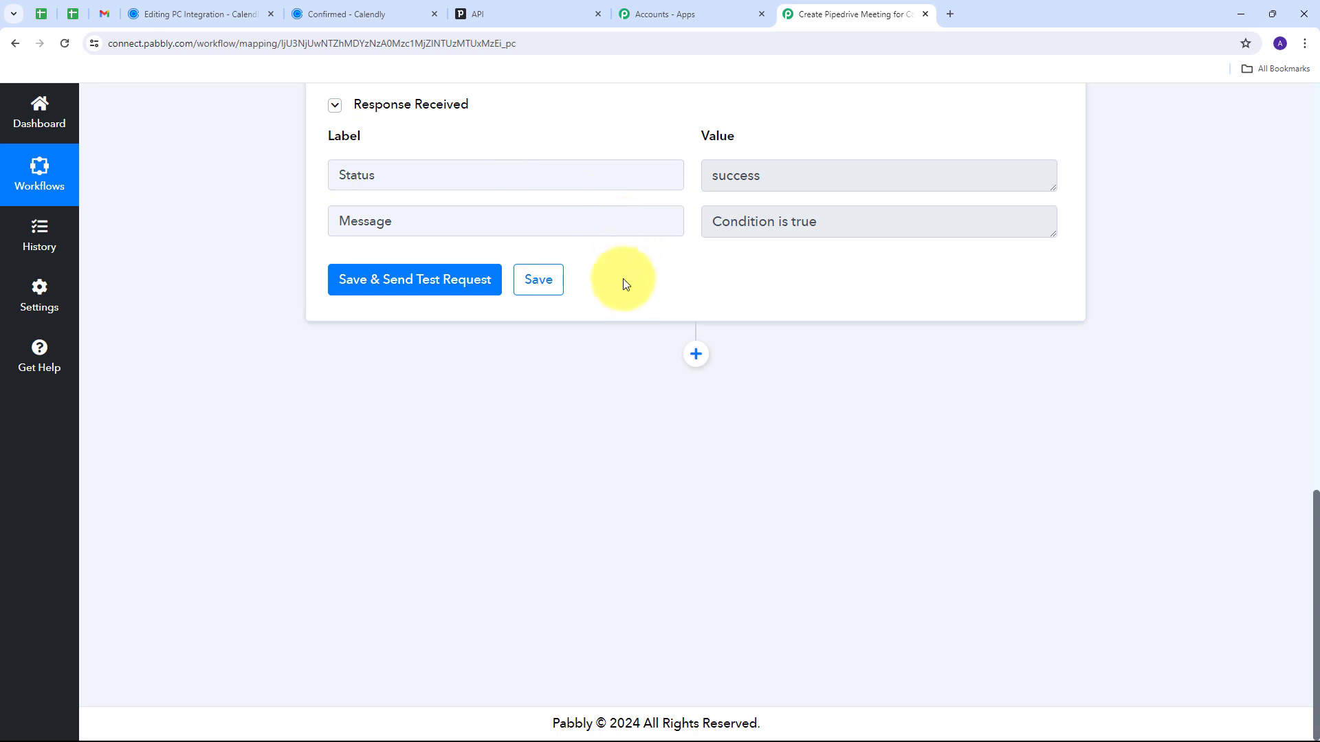
click(696, 356)
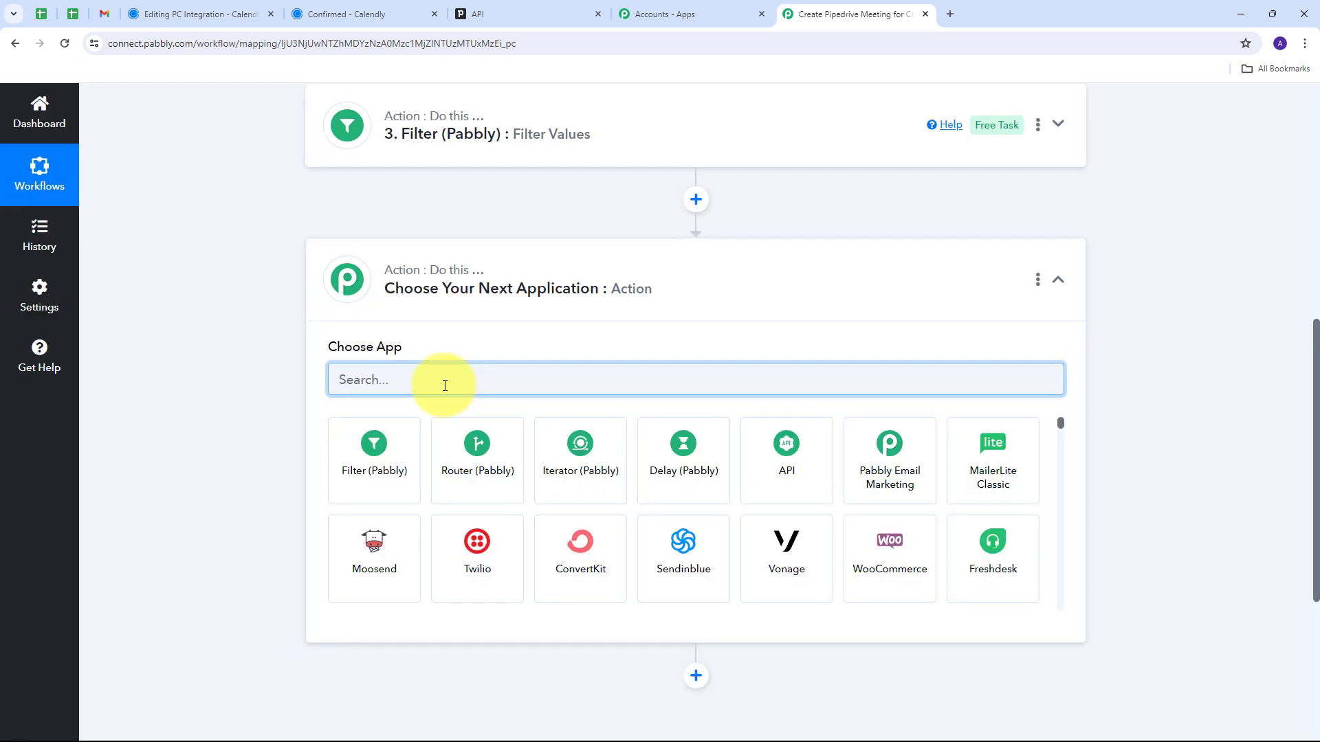
text(Pipedrive)
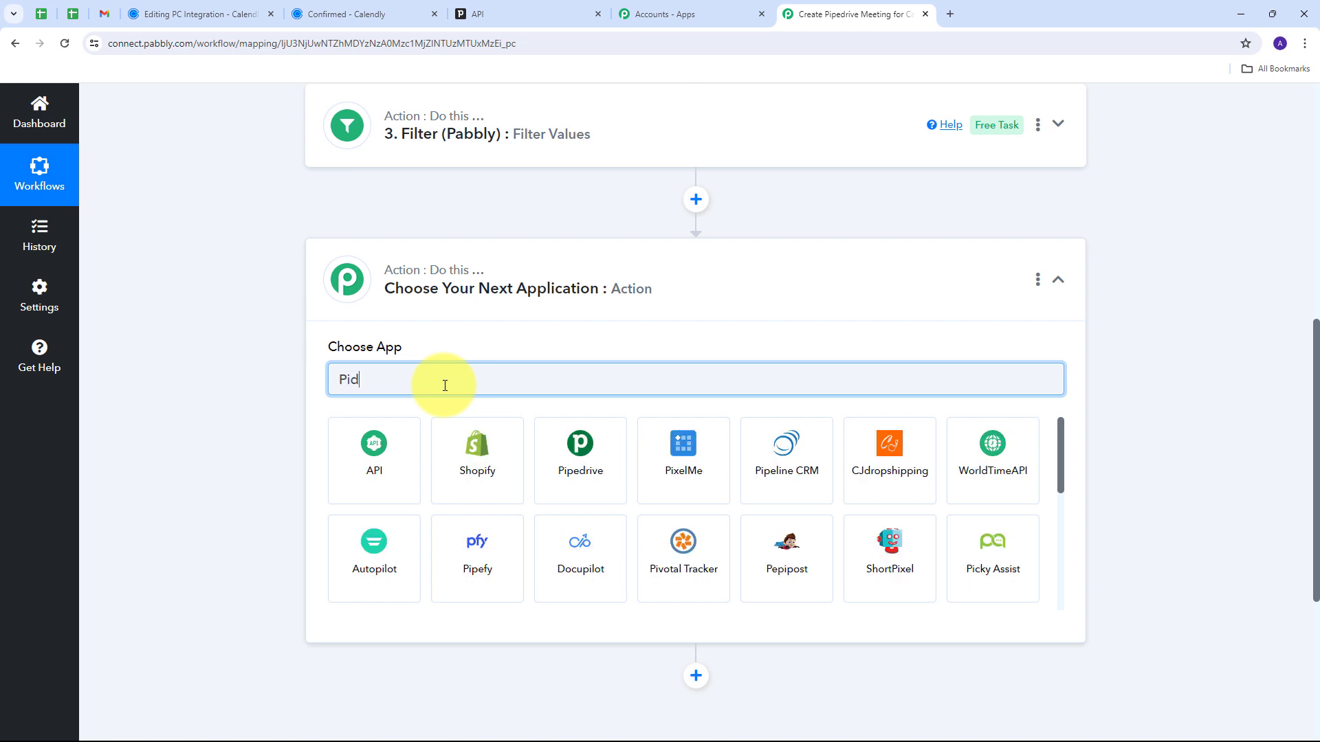
click(374, 450)
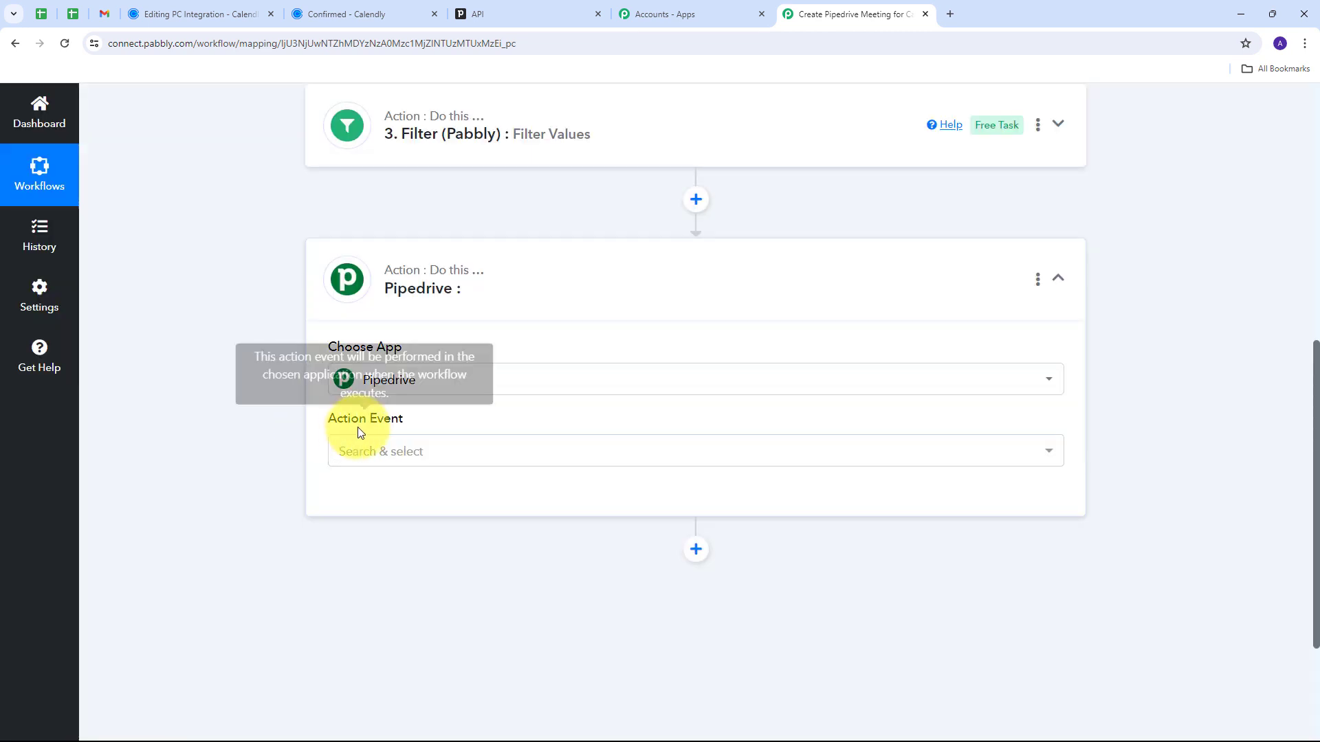
click(519, 458)
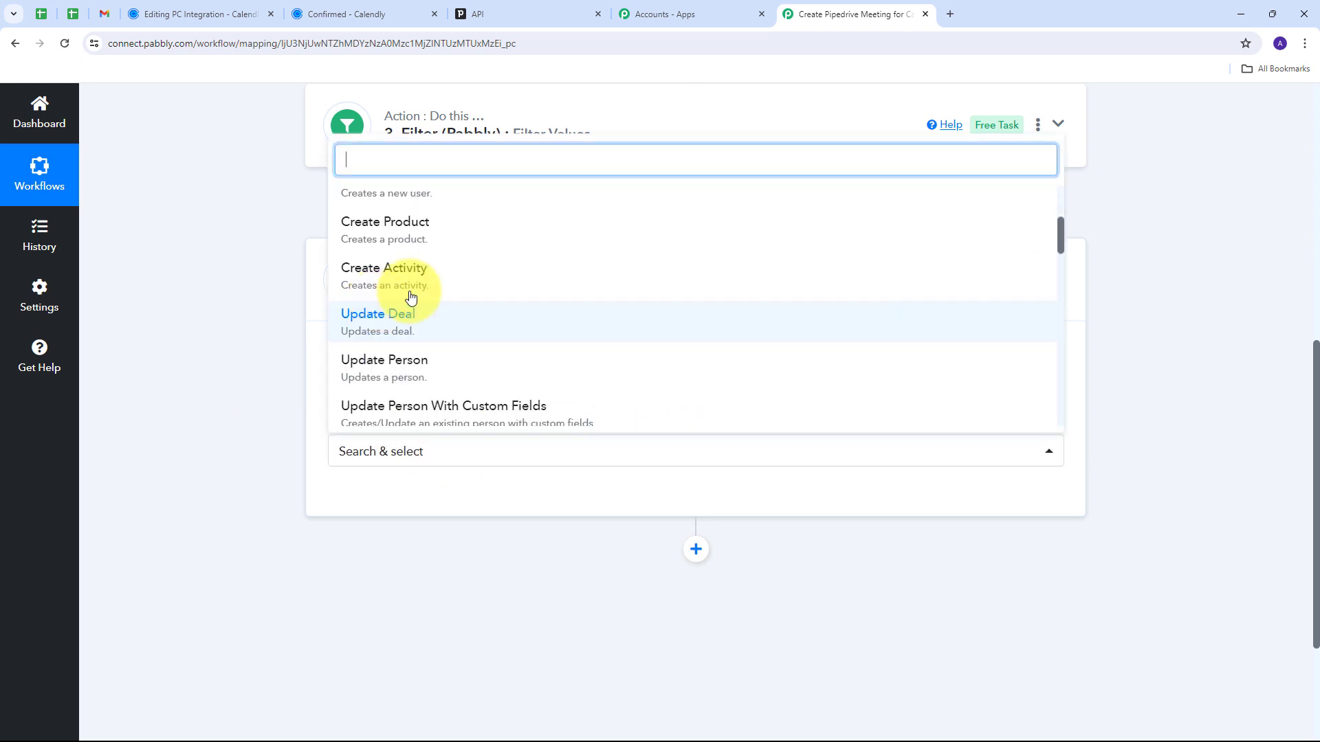
scroll(406, 302, up, 1)
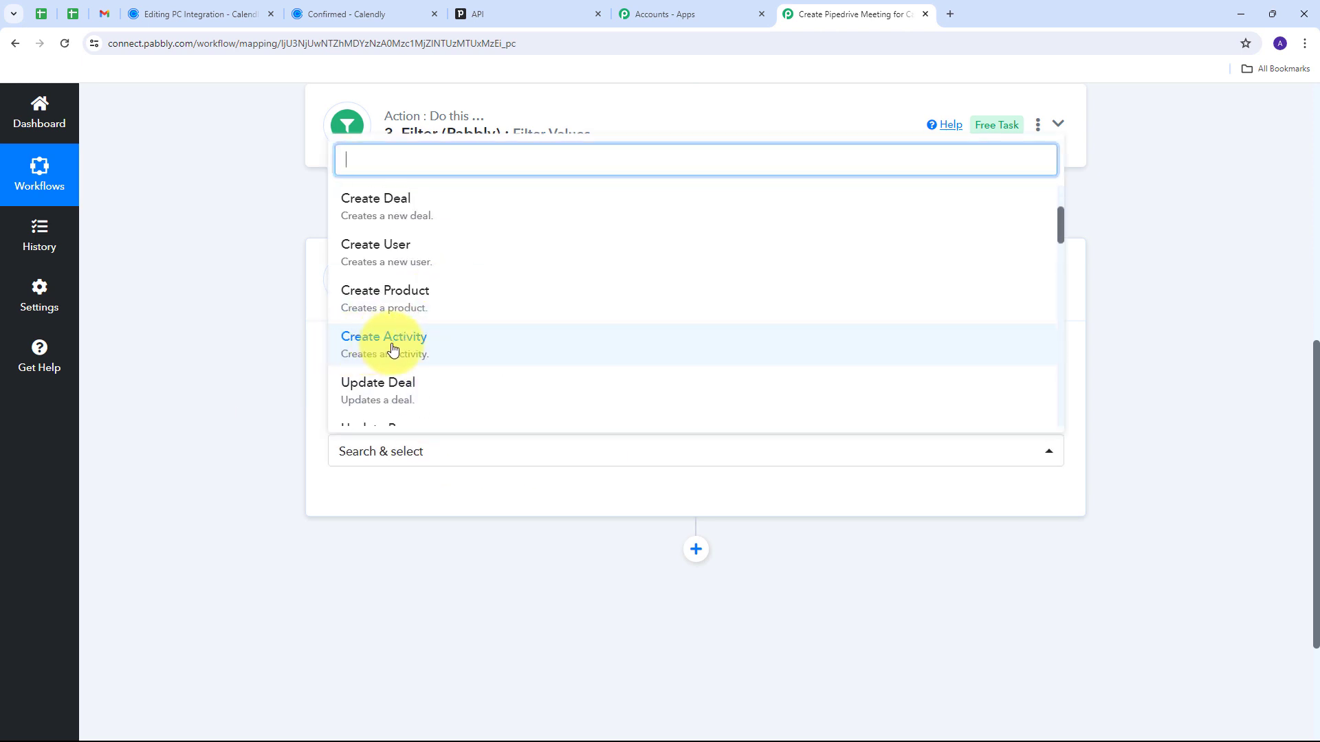
click(399, 350)
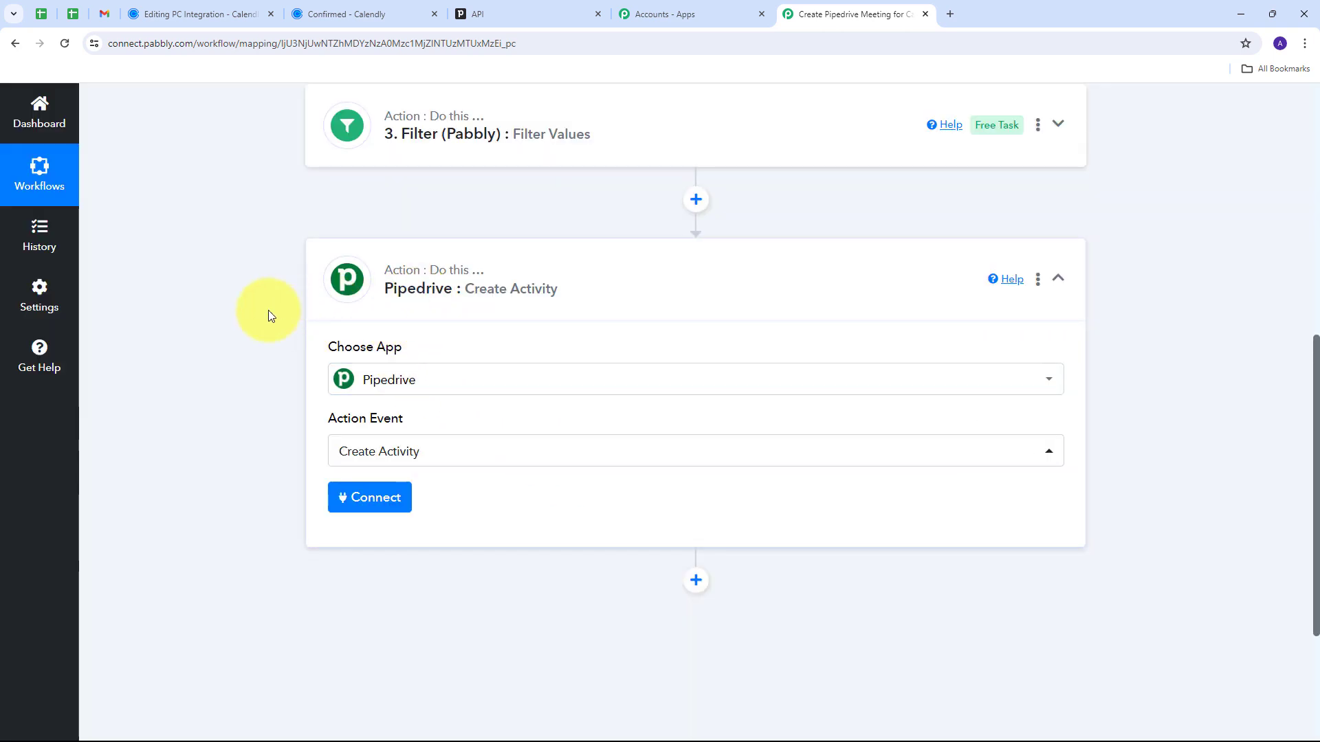
Connect the Create Activity action with the existing Pipedrive #4 connection and look over its fields.
click(374, 507)
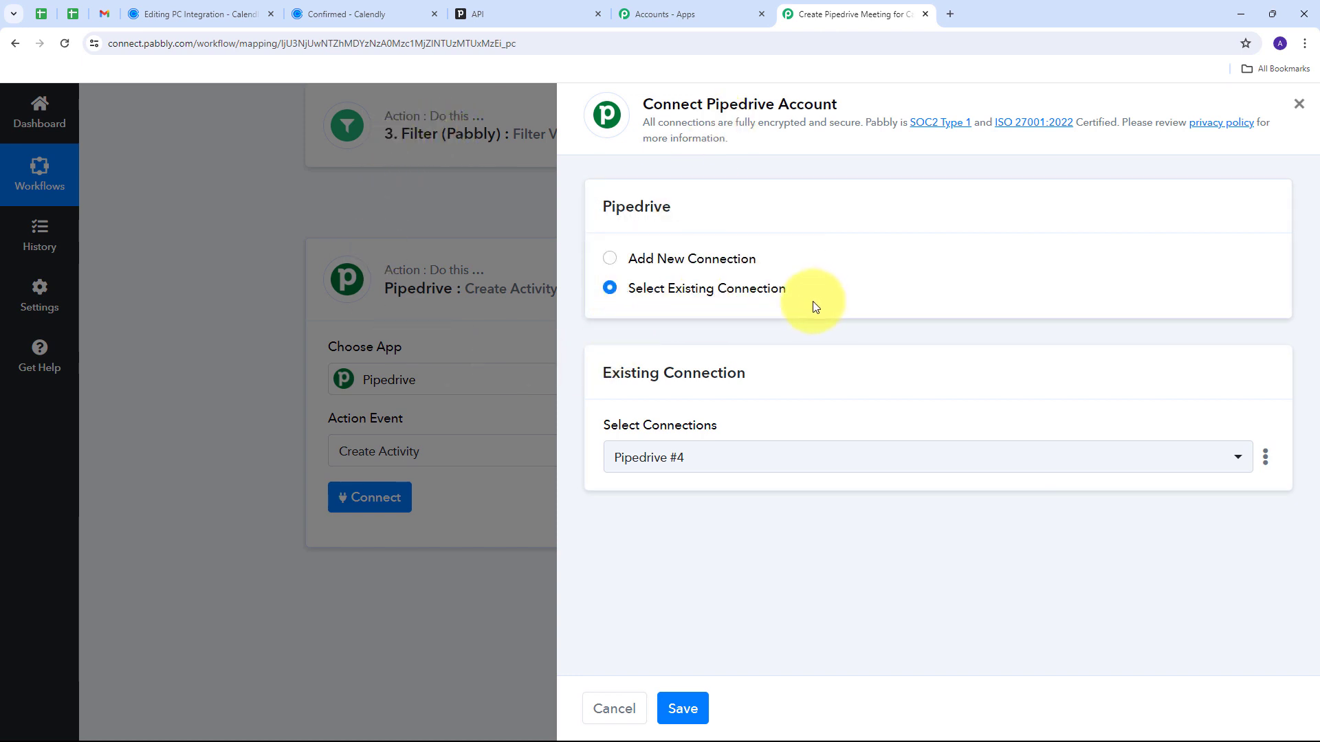
click(683, 708)
scroll(492, 344, up, 6)
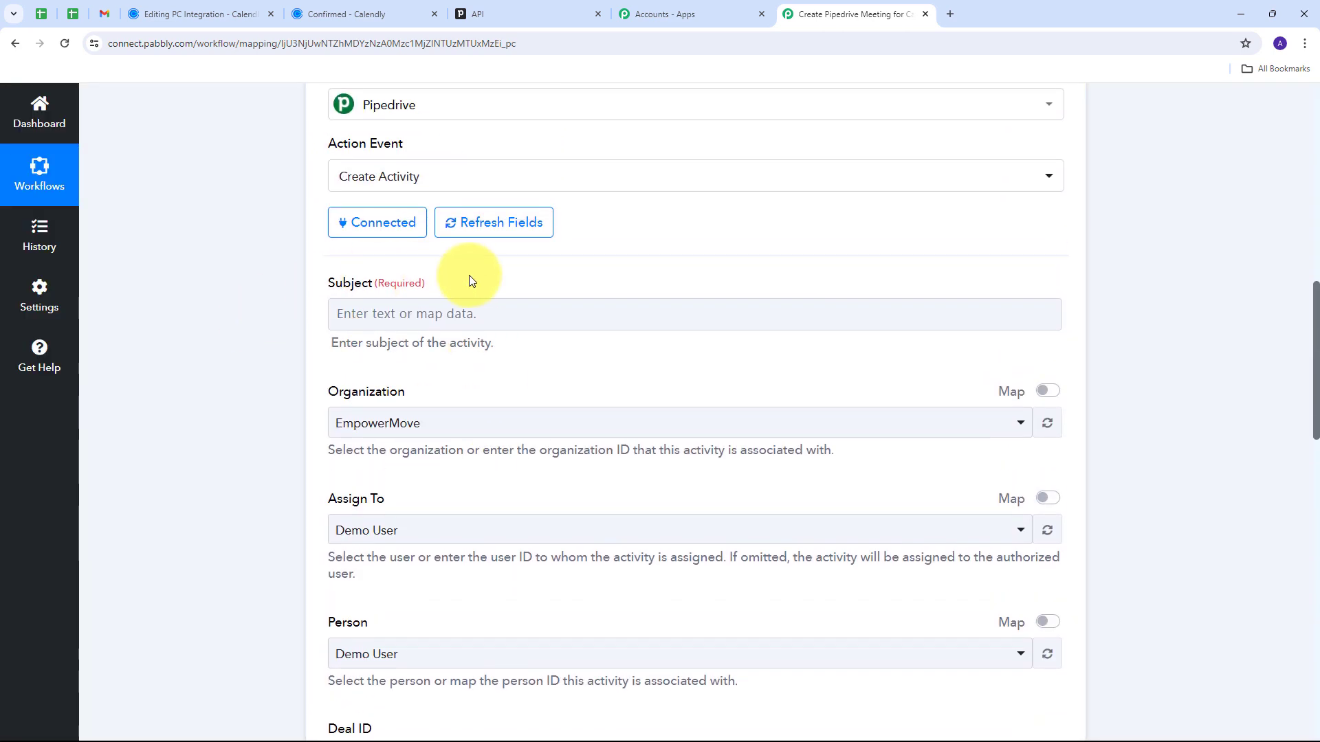
scroll(495, 419, down, 7)
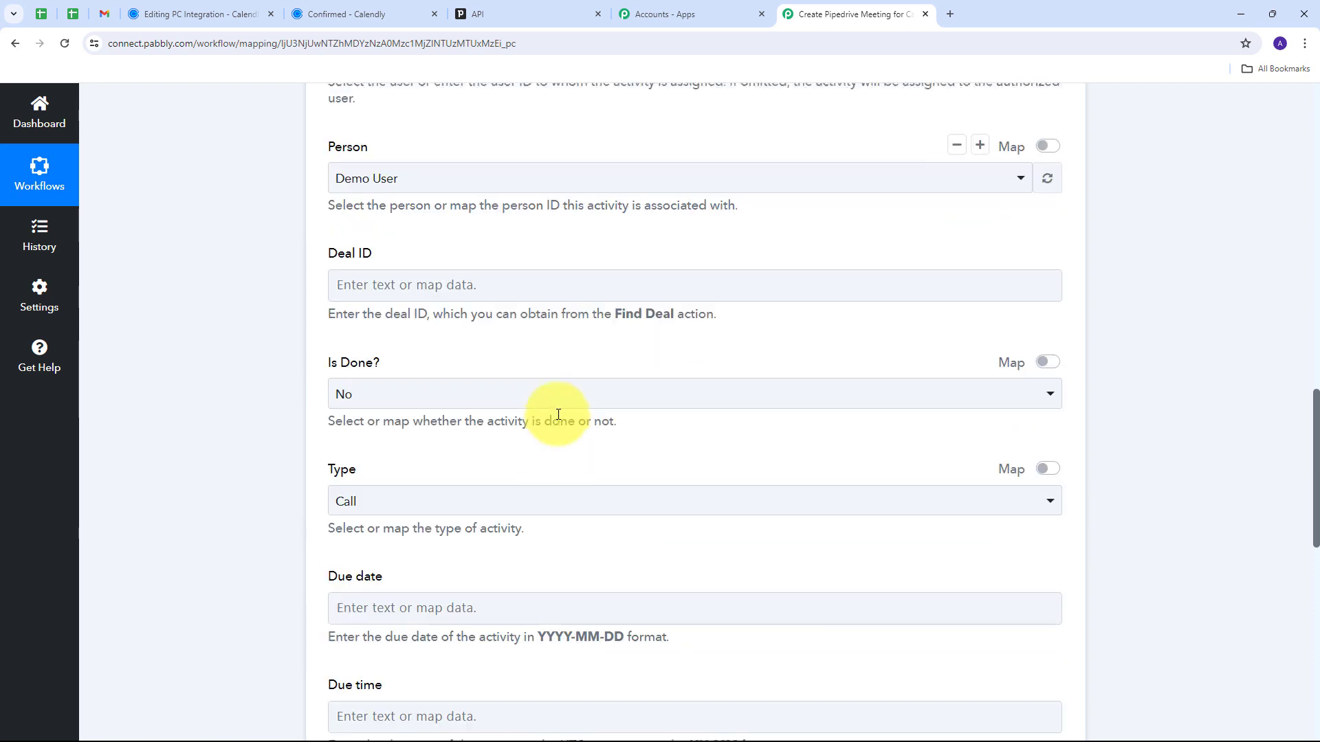
scroll(558, 415, up, 8)
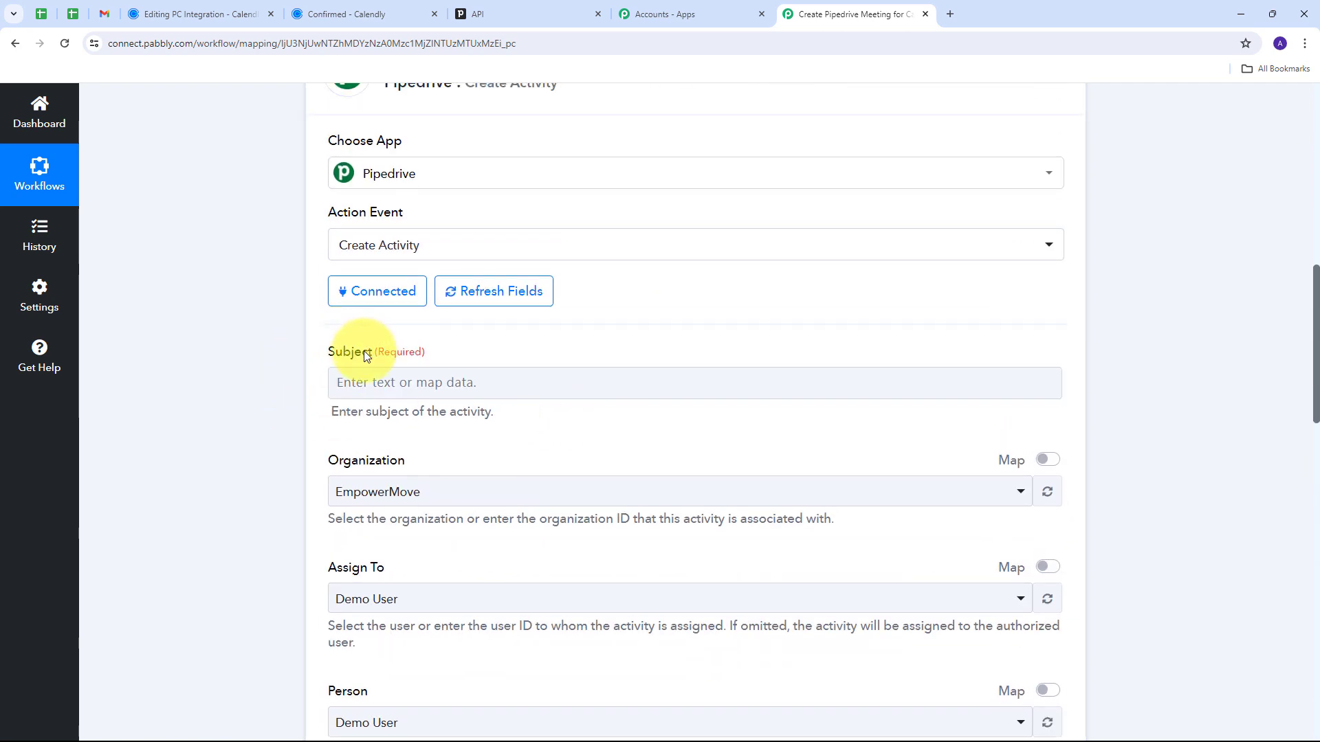
Map the Calendly trigger's Res2 Resource Name as the activity's subject.
click(350, 369)
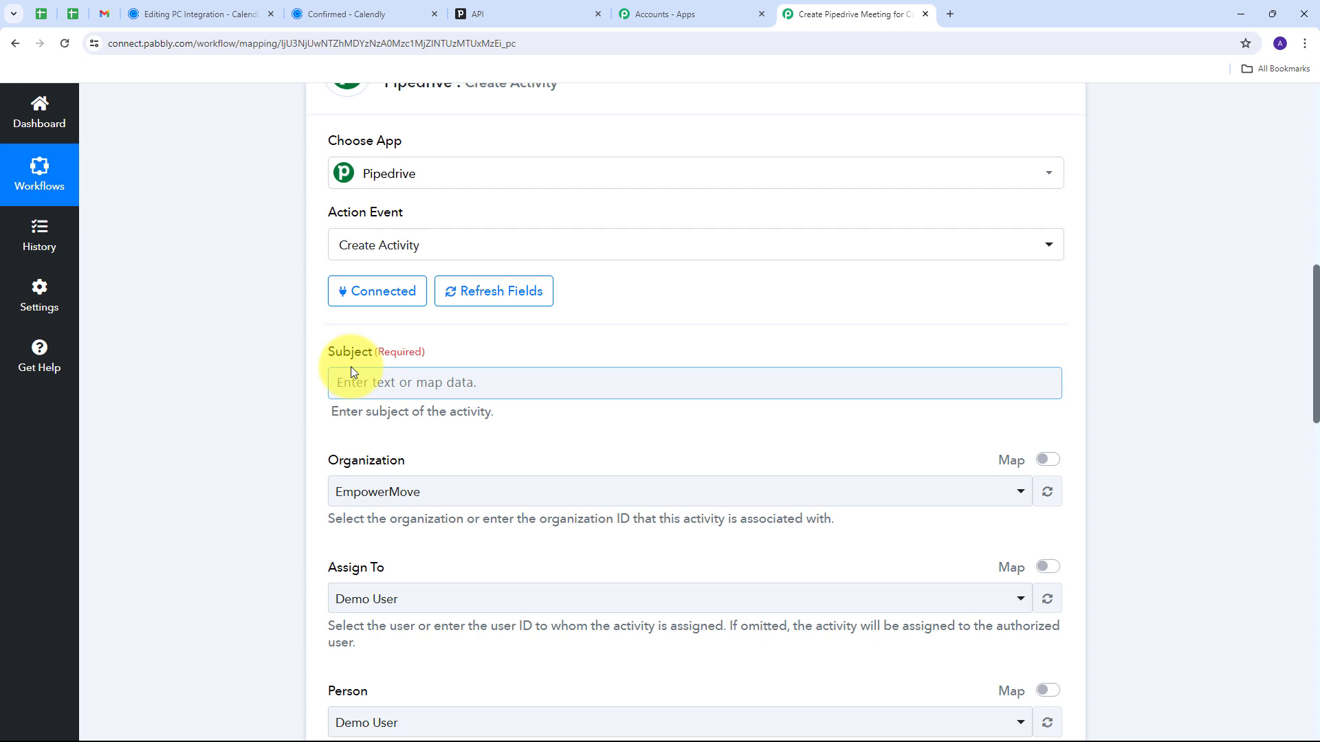
click(340, 382)
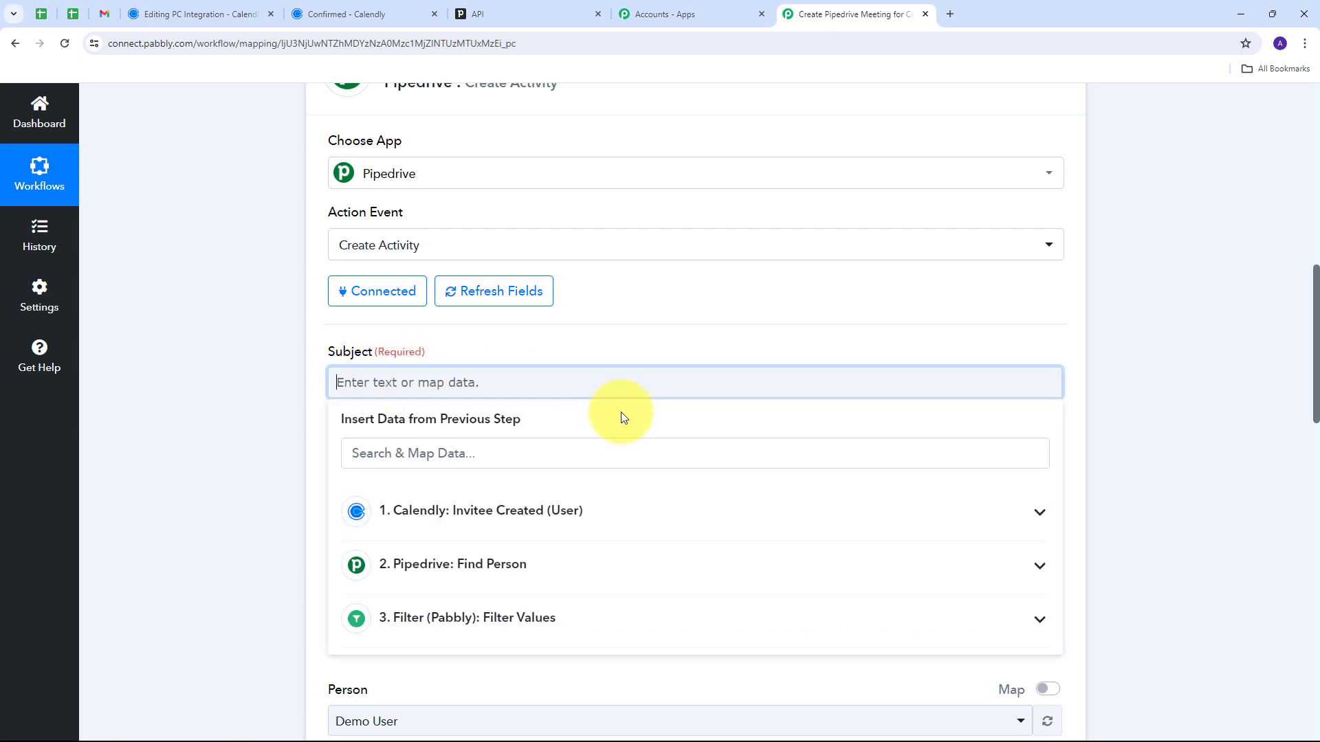
click(578, 523)
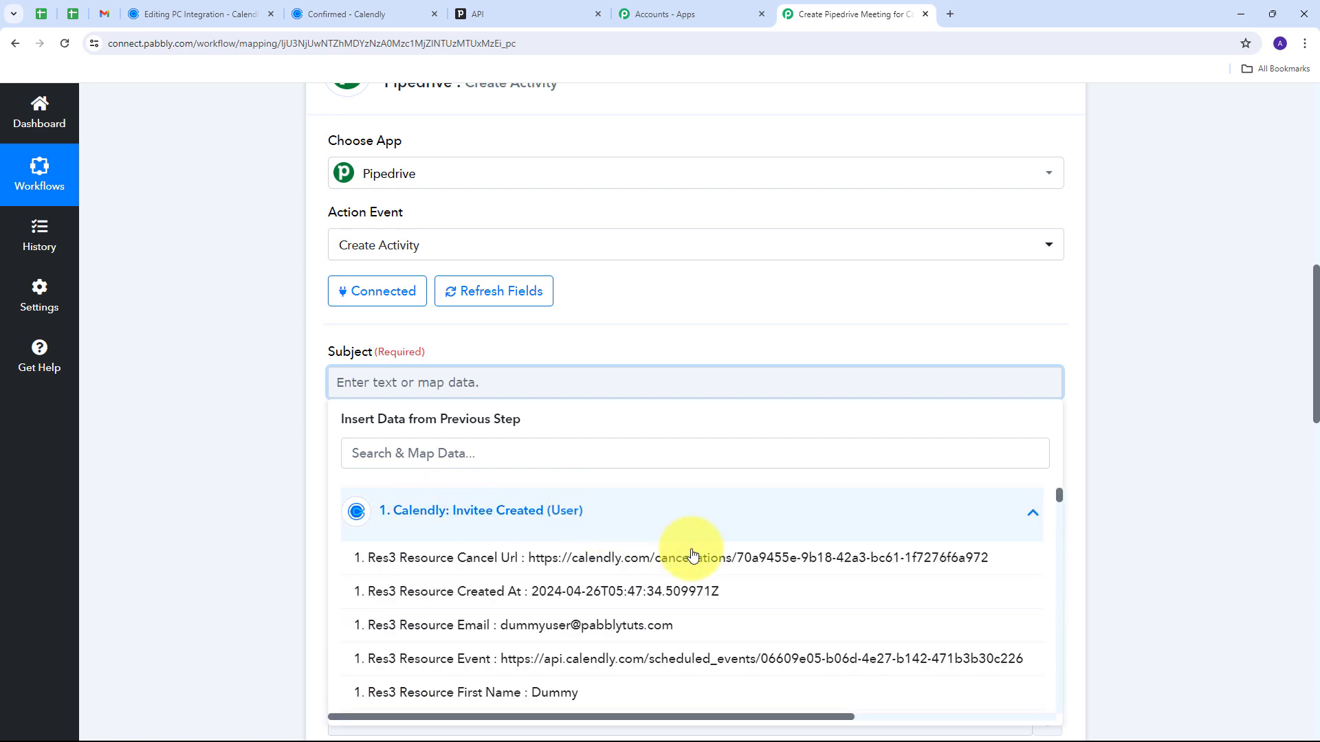
scroll(589, 566, down, 5)
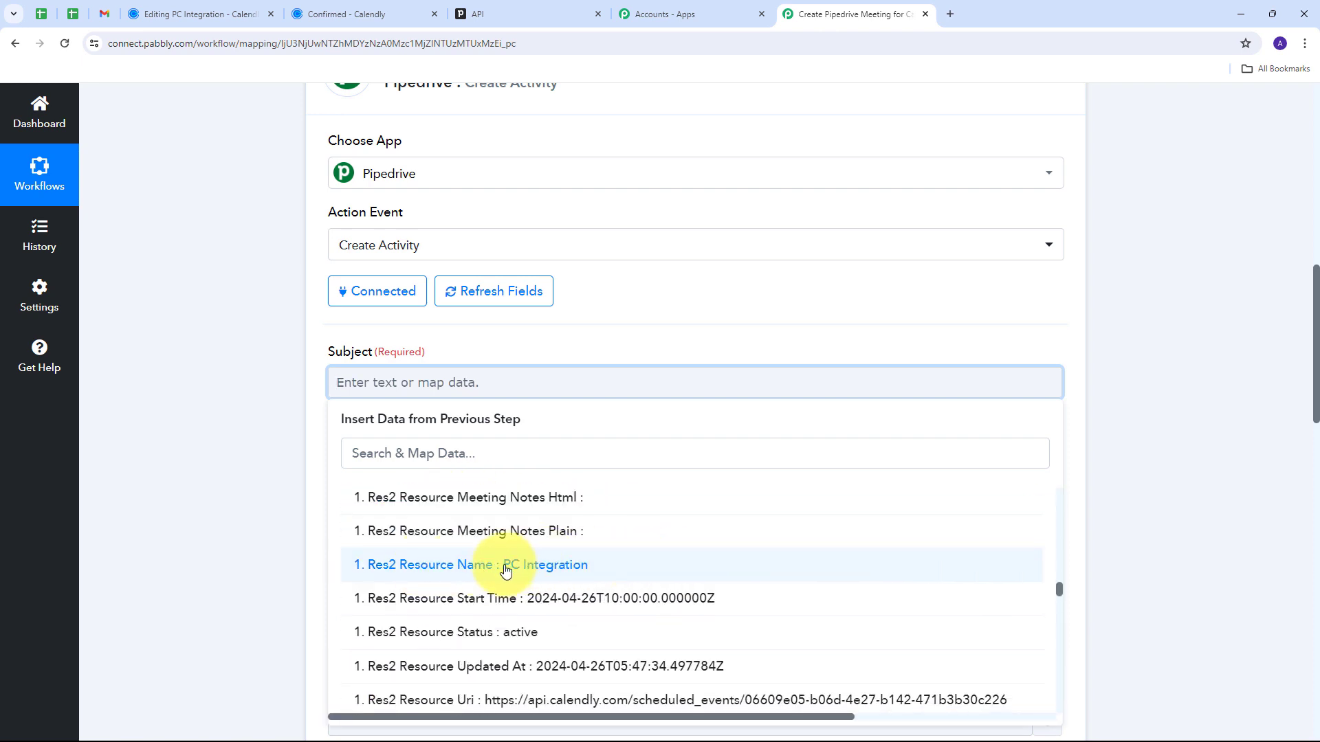
click(555, 573)
click(236, 442)
Enable mapping for the activity's Organization field and replace its preset value with Find Person's Data Items 0 Item Organization Id.
scroll(585, 391, down, 2)
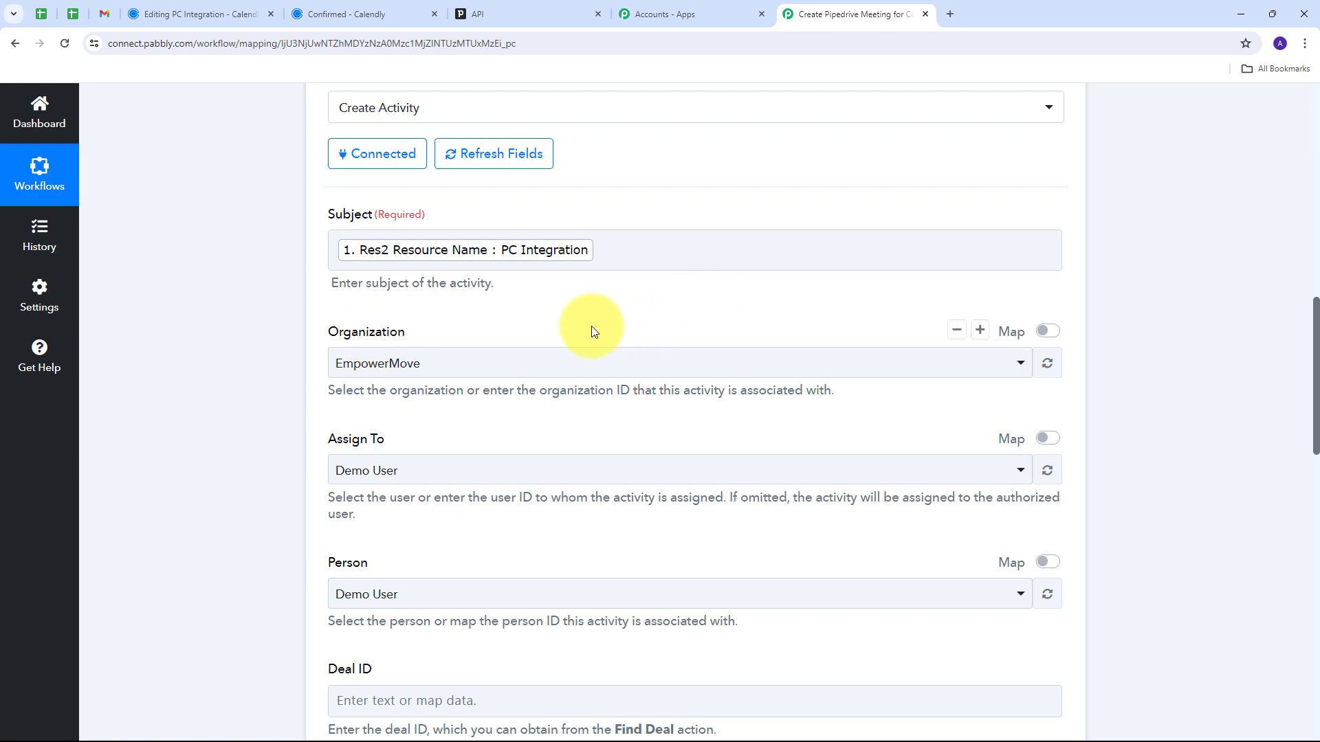
click(1047, 331)
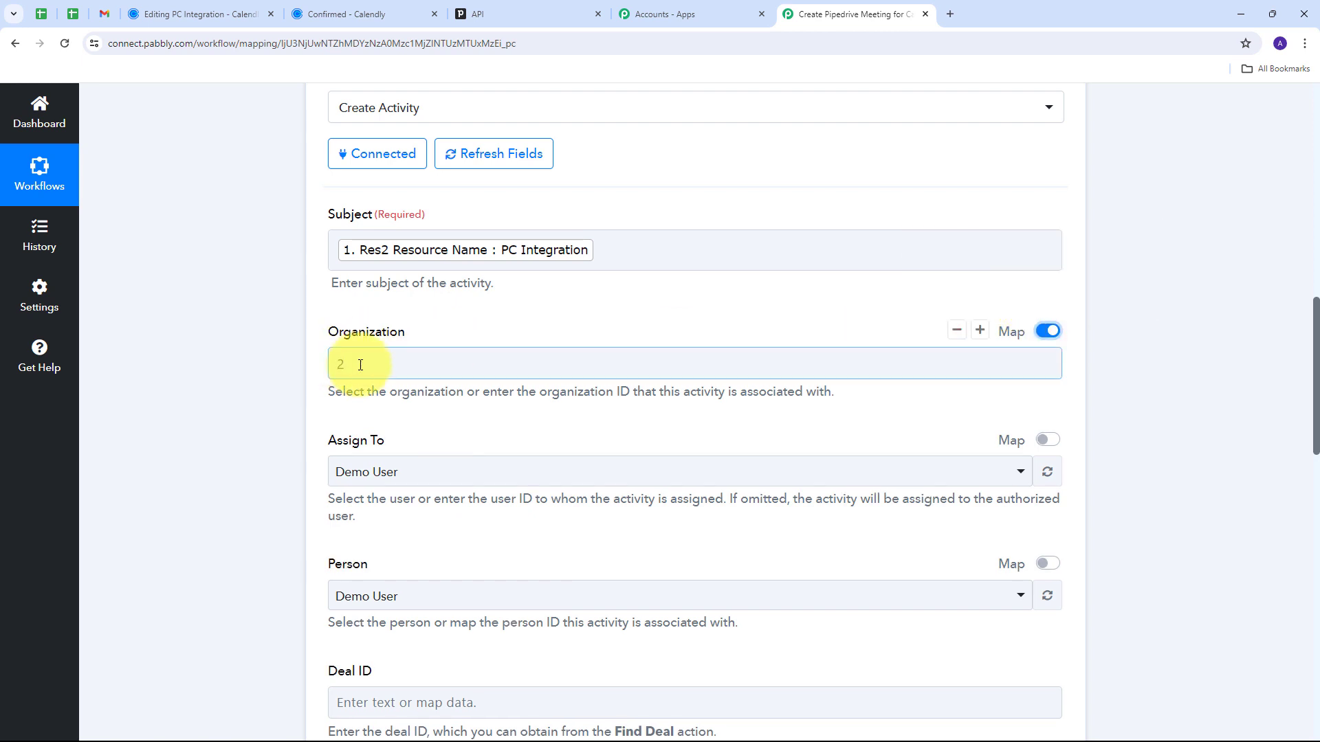
click(332, 368)
text(2)
key(BackSpace)
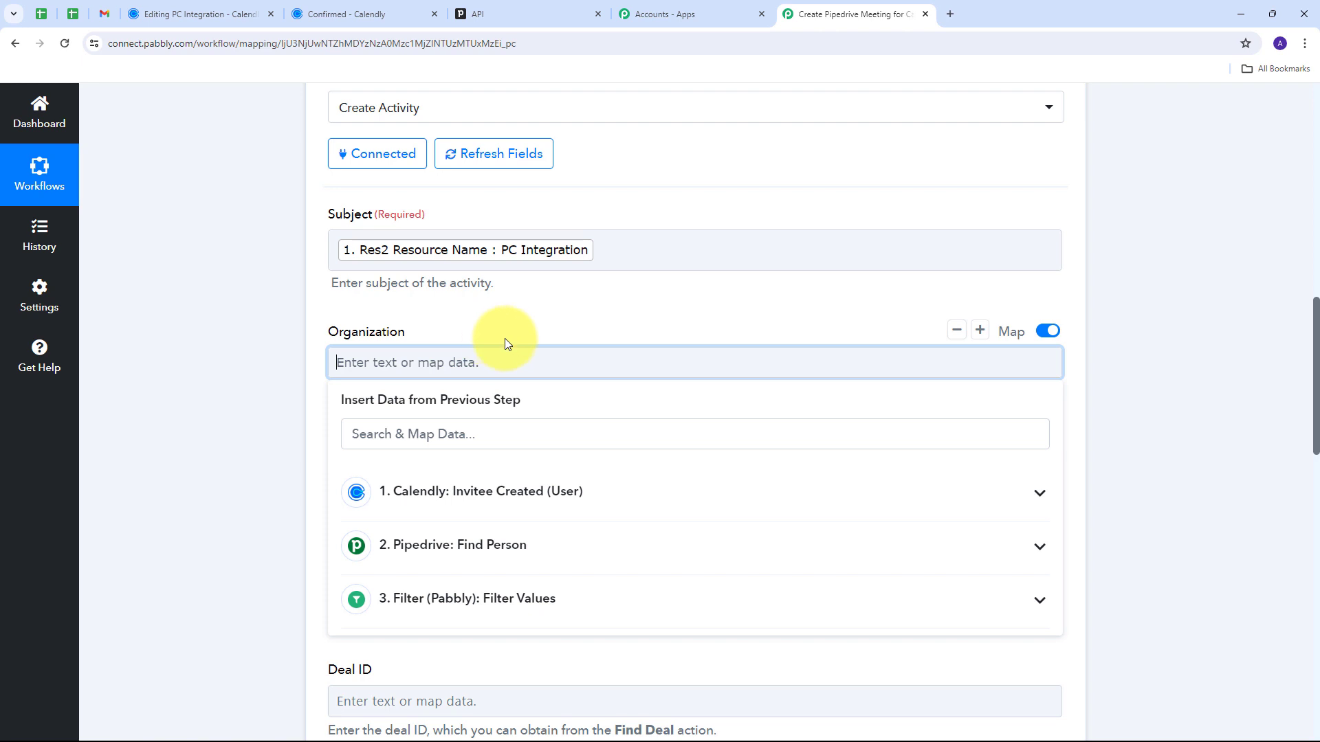
scroll(647, 282, down, 1)
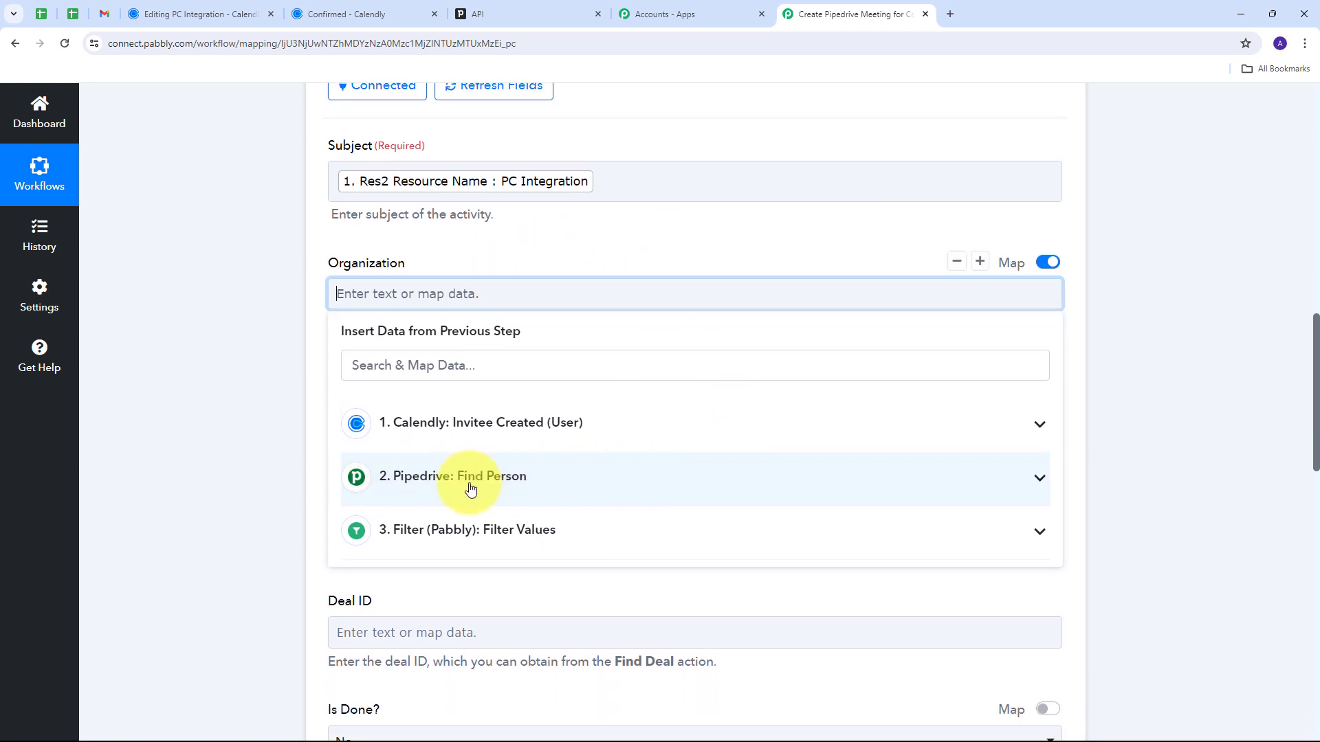
click(578, 480)
scroll(464, 536, down, 3)
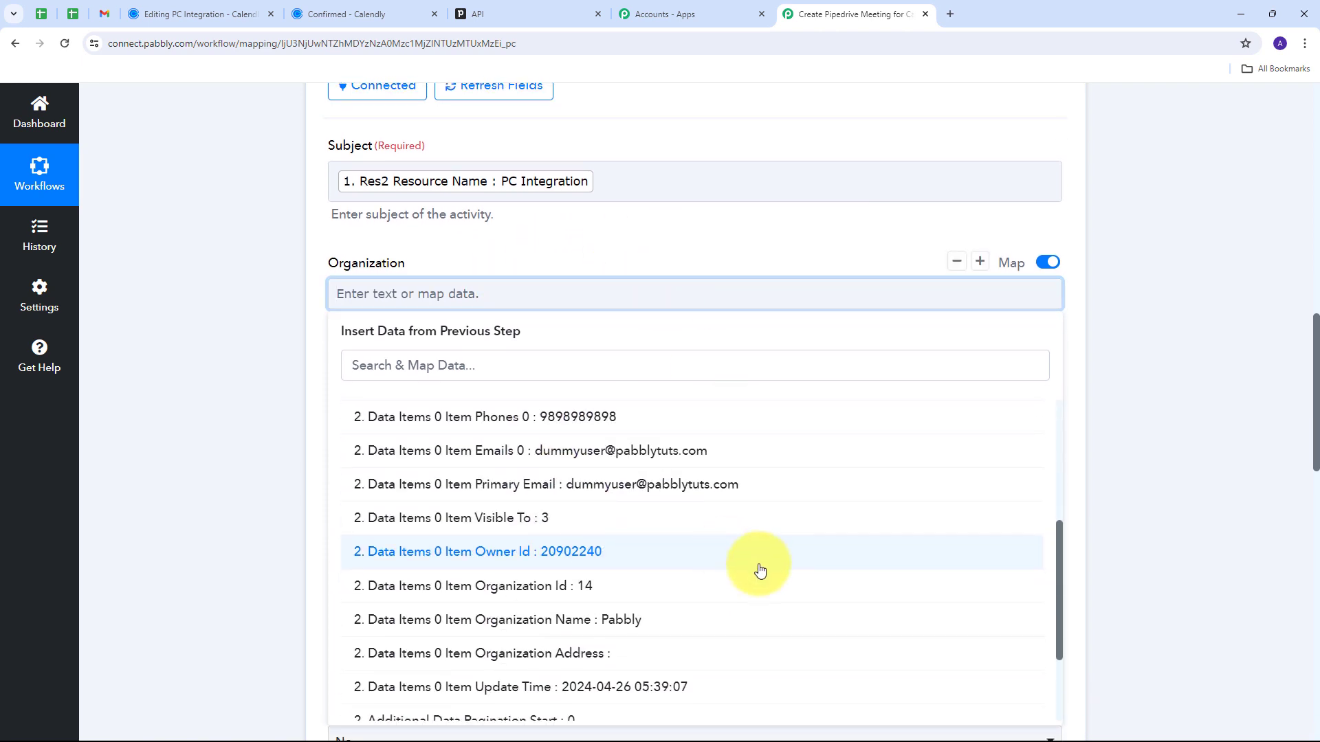
click(536, 586)
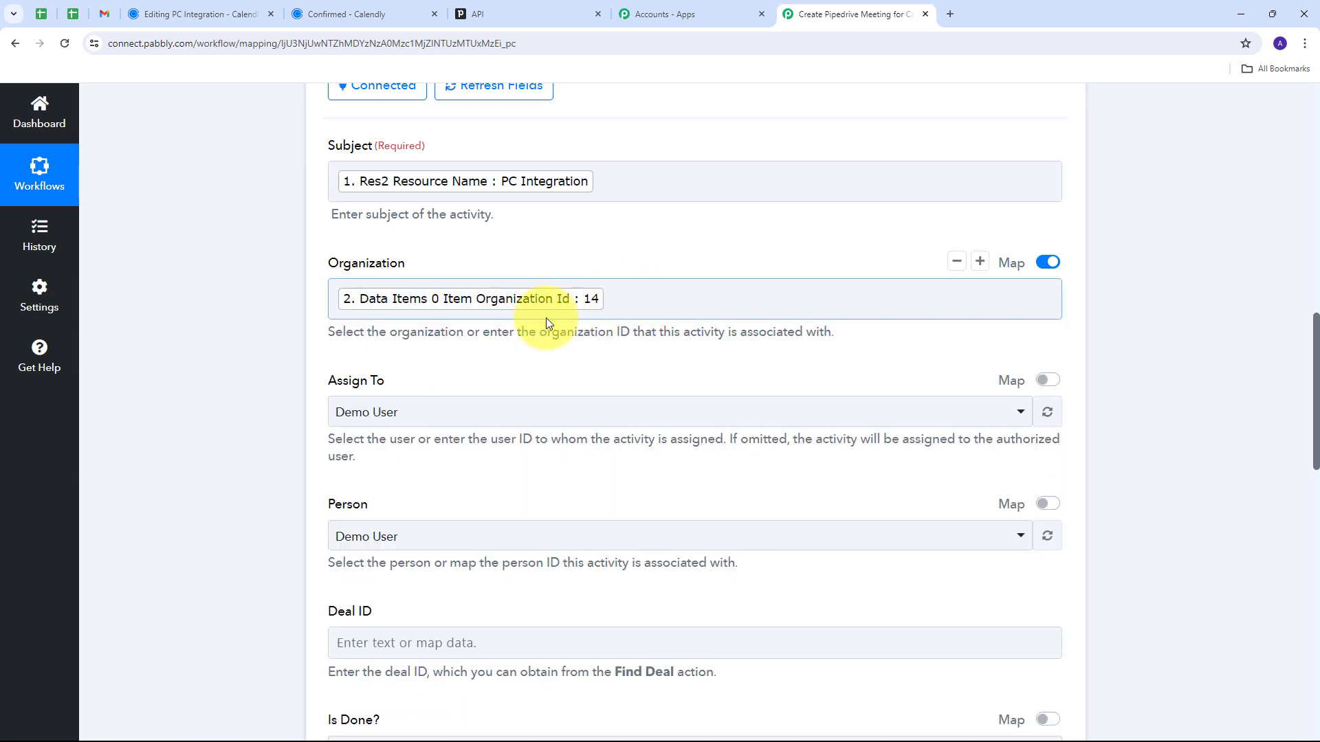
Enable mapping for the activity's Person field and replace its preset value with Find Person's Data Items 0 Item Id.
scroll(500, 257, down, 3)
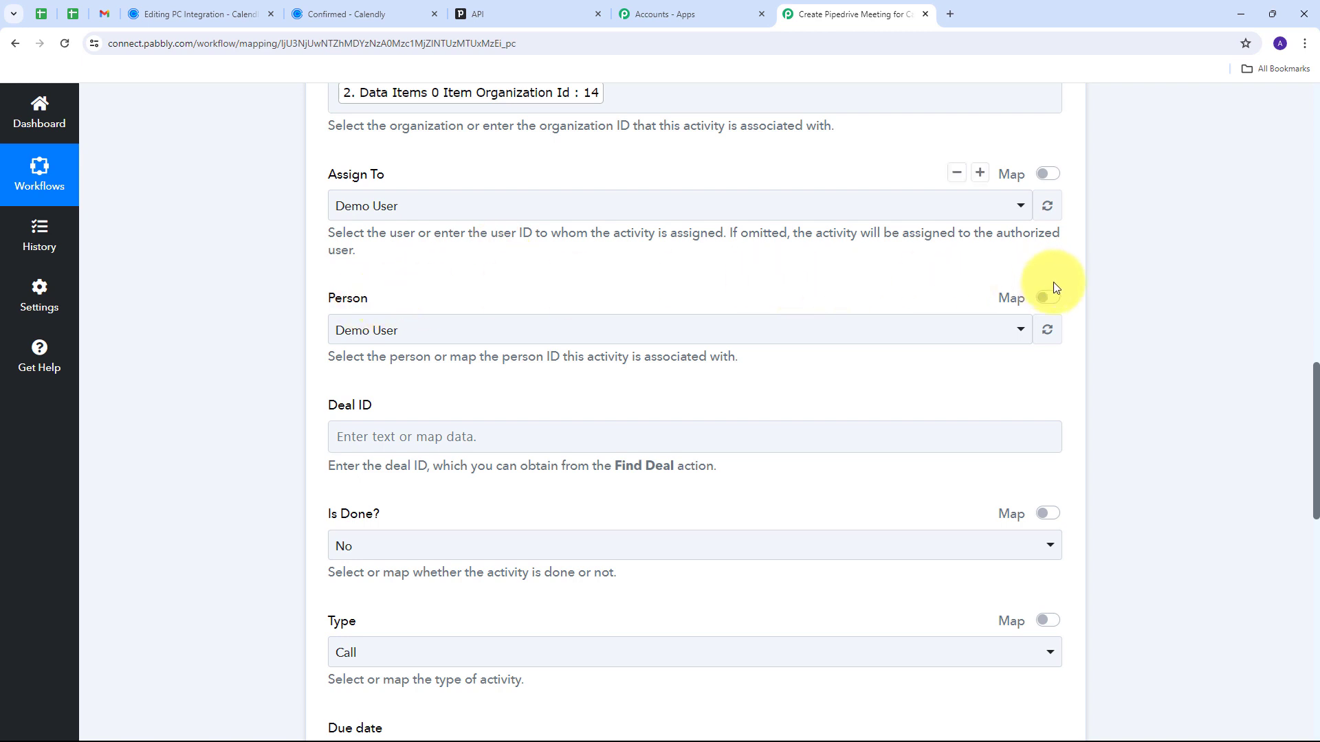
click(1050, 299)
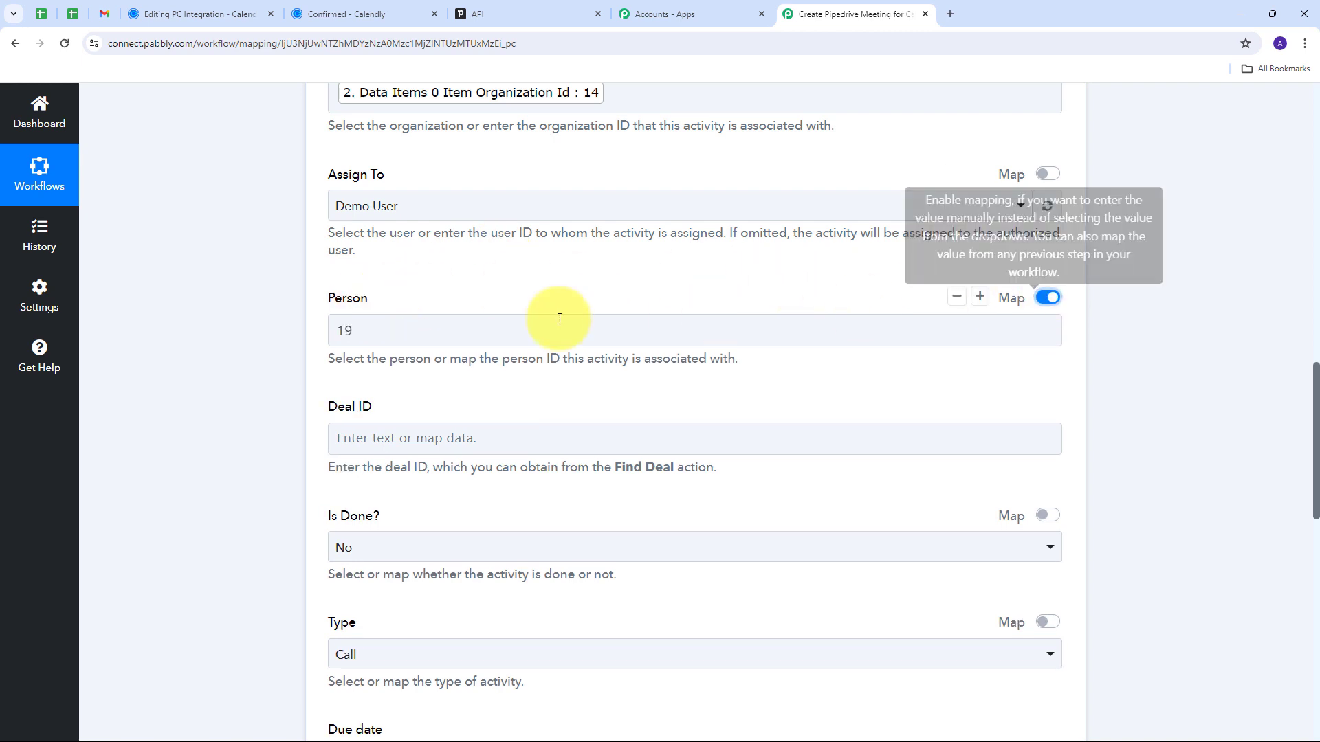
drag(427, 329, 286, 344)
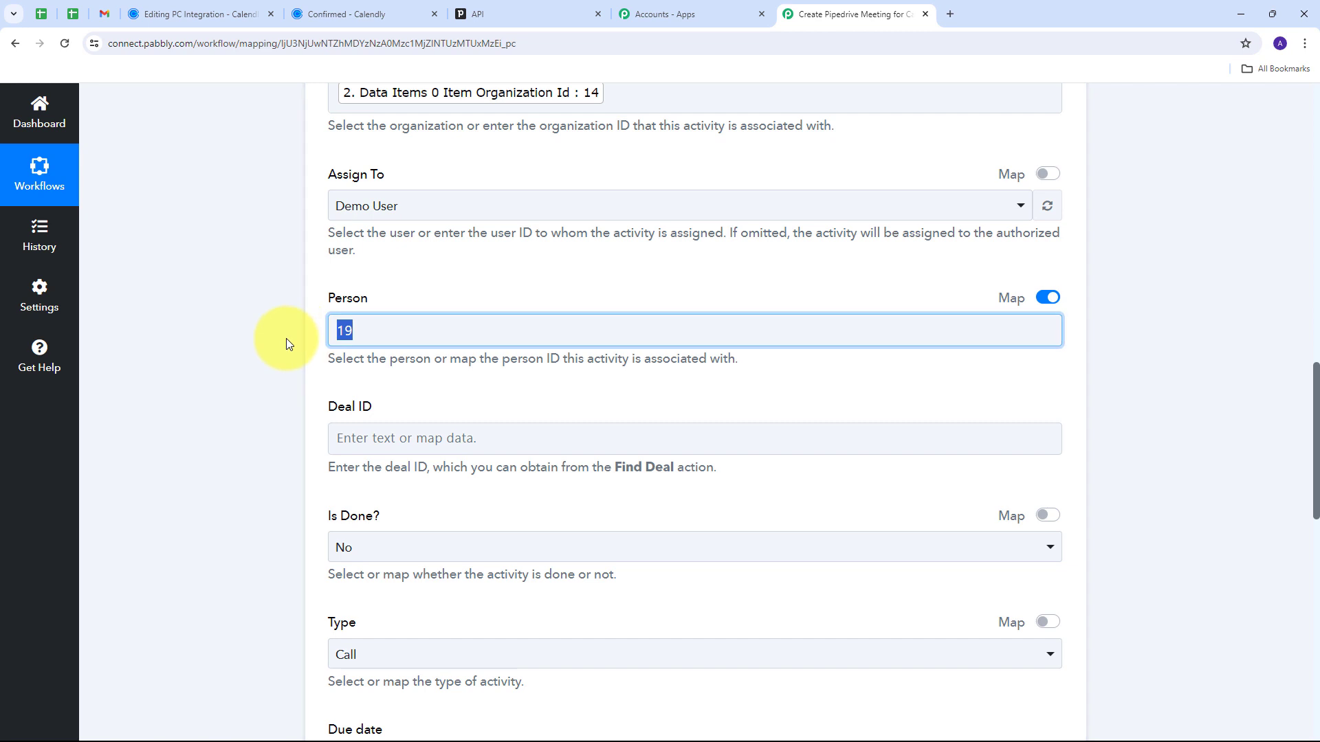
key(BackSpace)
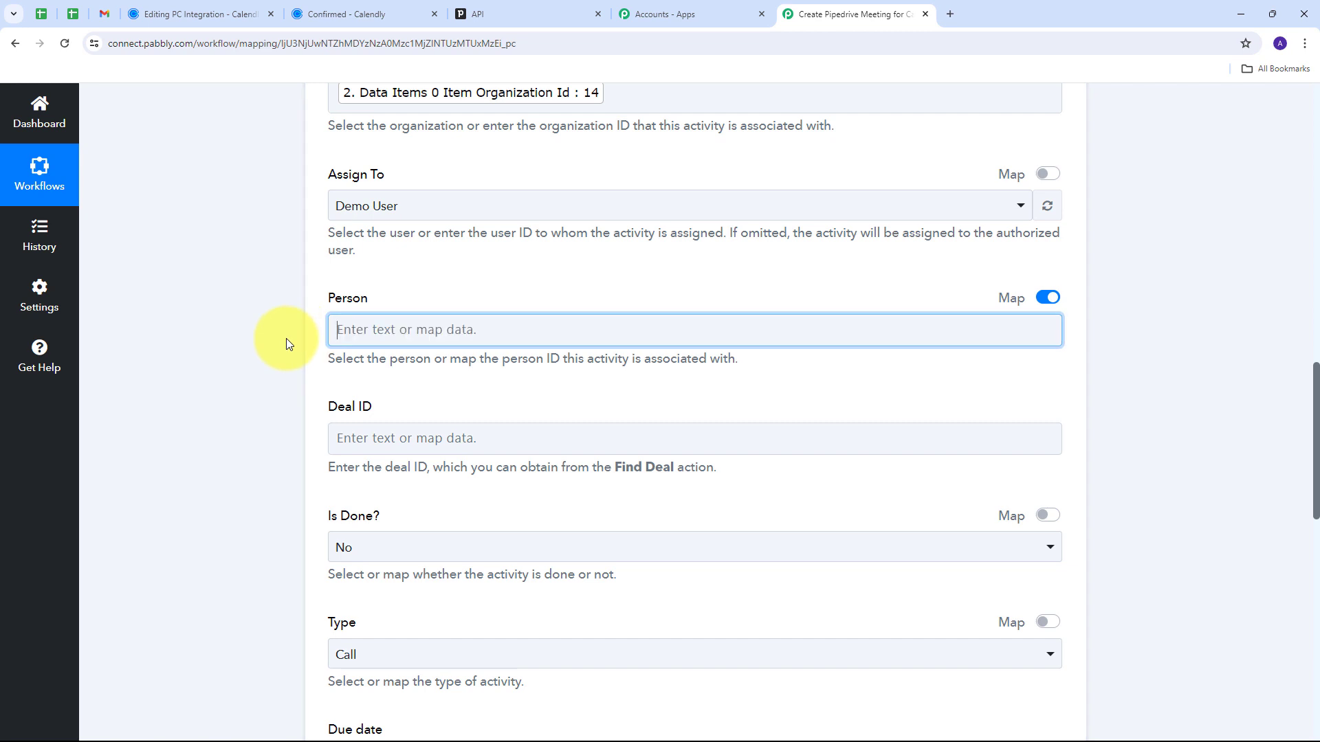
click(358, 331)
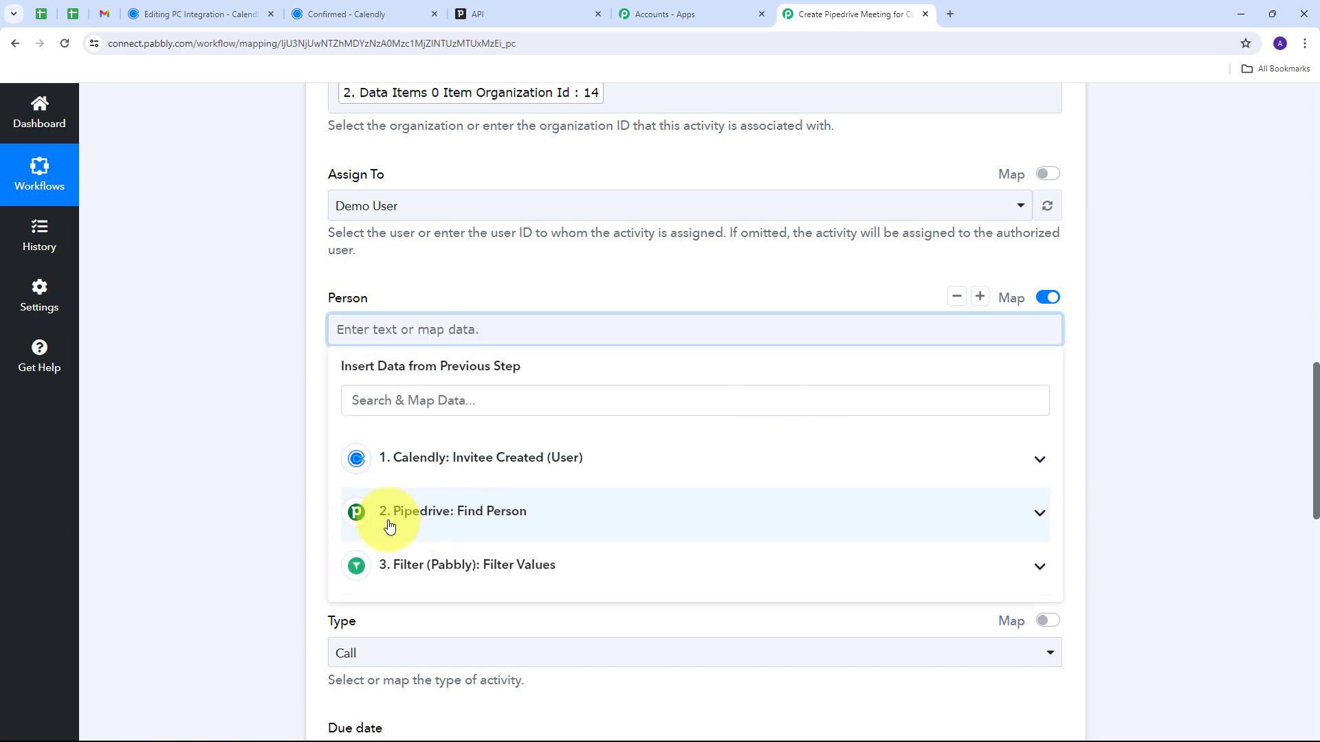
click(571, 520)
scroll(508, 550, down, 1)
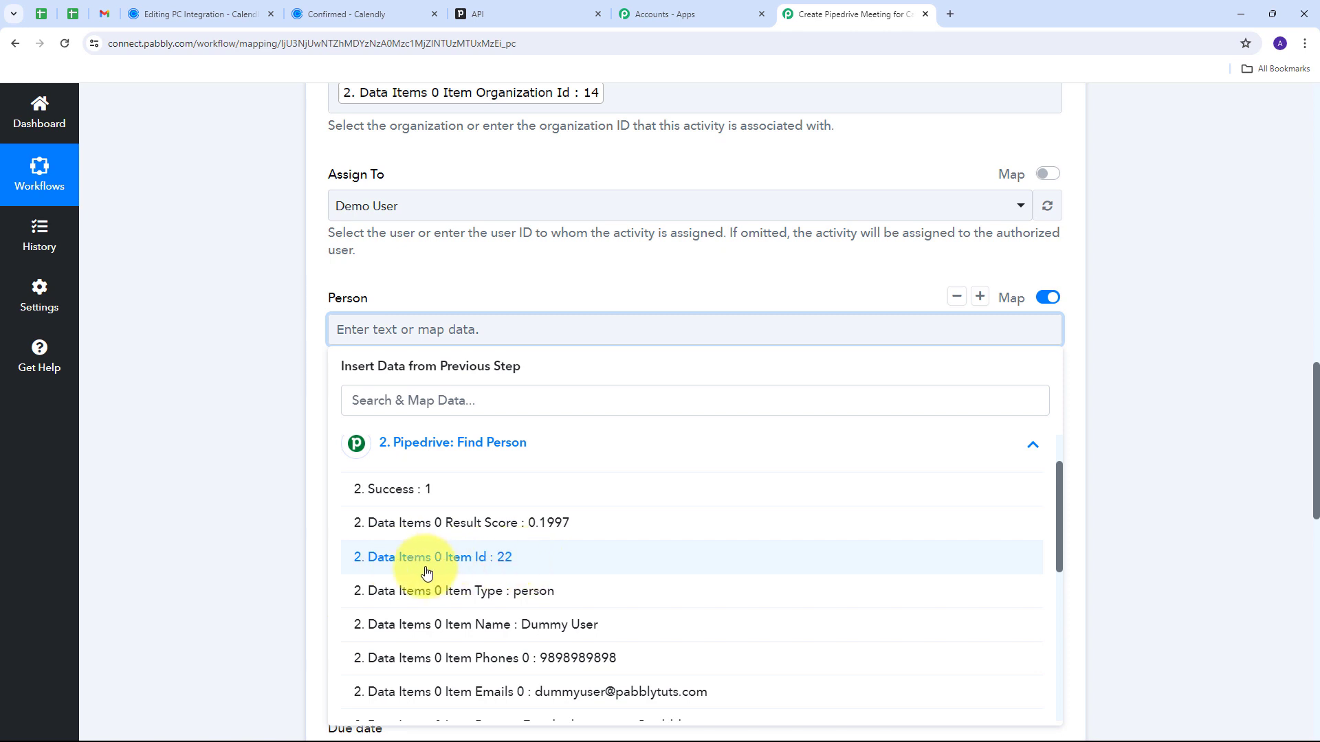
click(511, 560)
Review the activity's mapped and remaining fields, examining the formats required for Due date and Due time.
scroll(561, 380, up, 2)
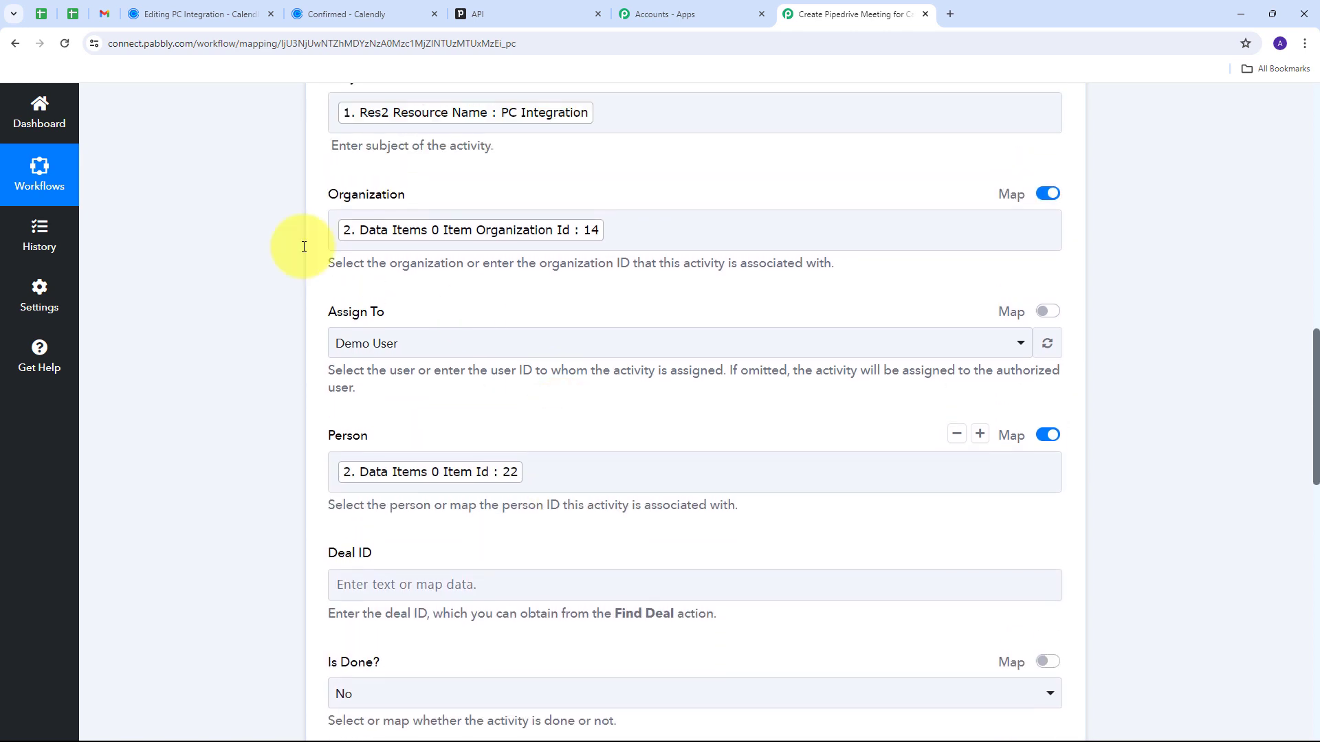
scroll(590, 410, down, 2)
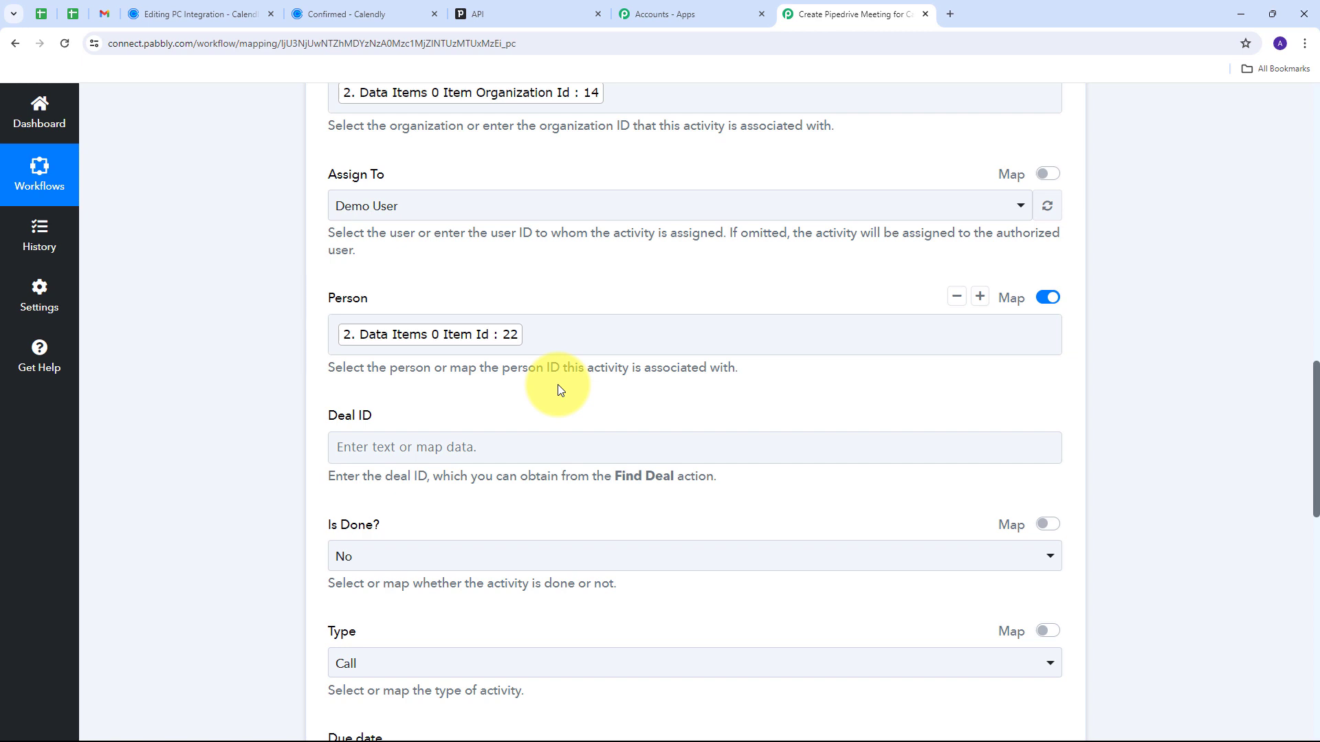
scroll(364, 283, down, 1)
scroll(332, 296, up, 2)
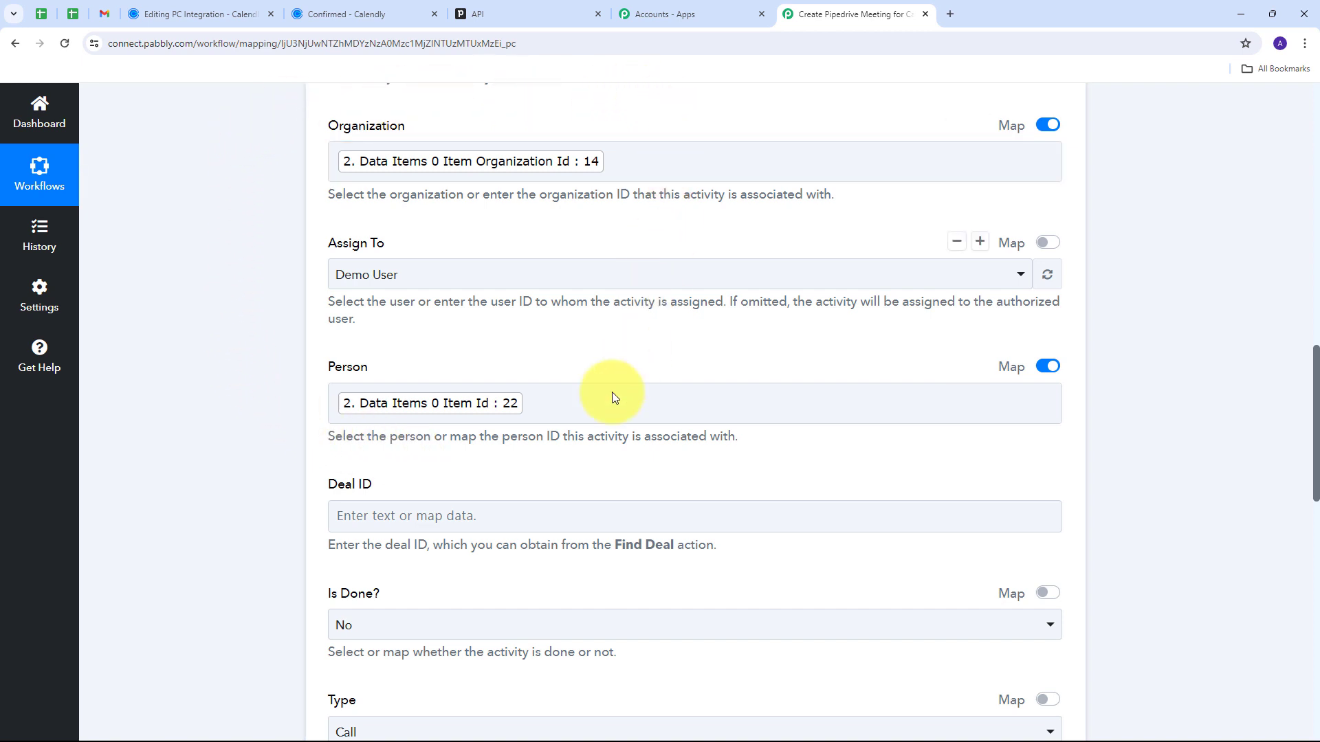
scroll(560, 286, down, 5)
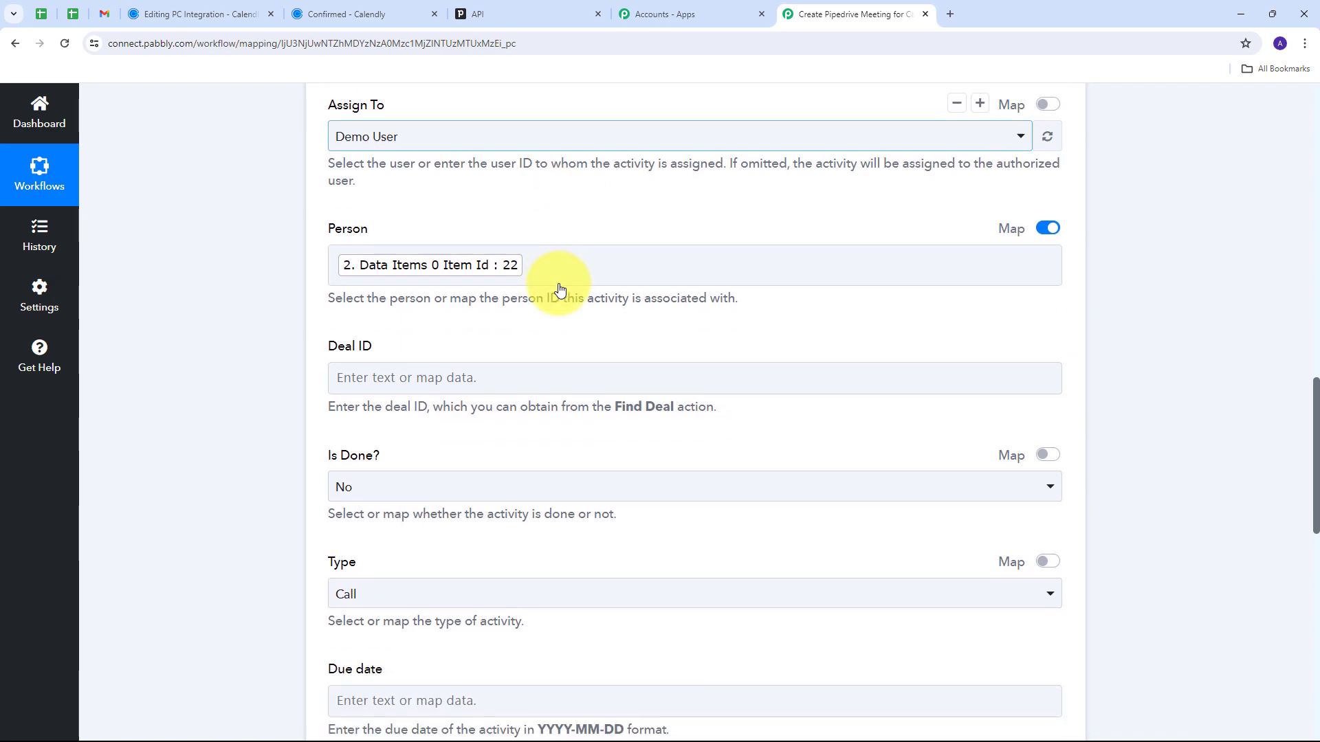
scroll(559, 289, down, 2)
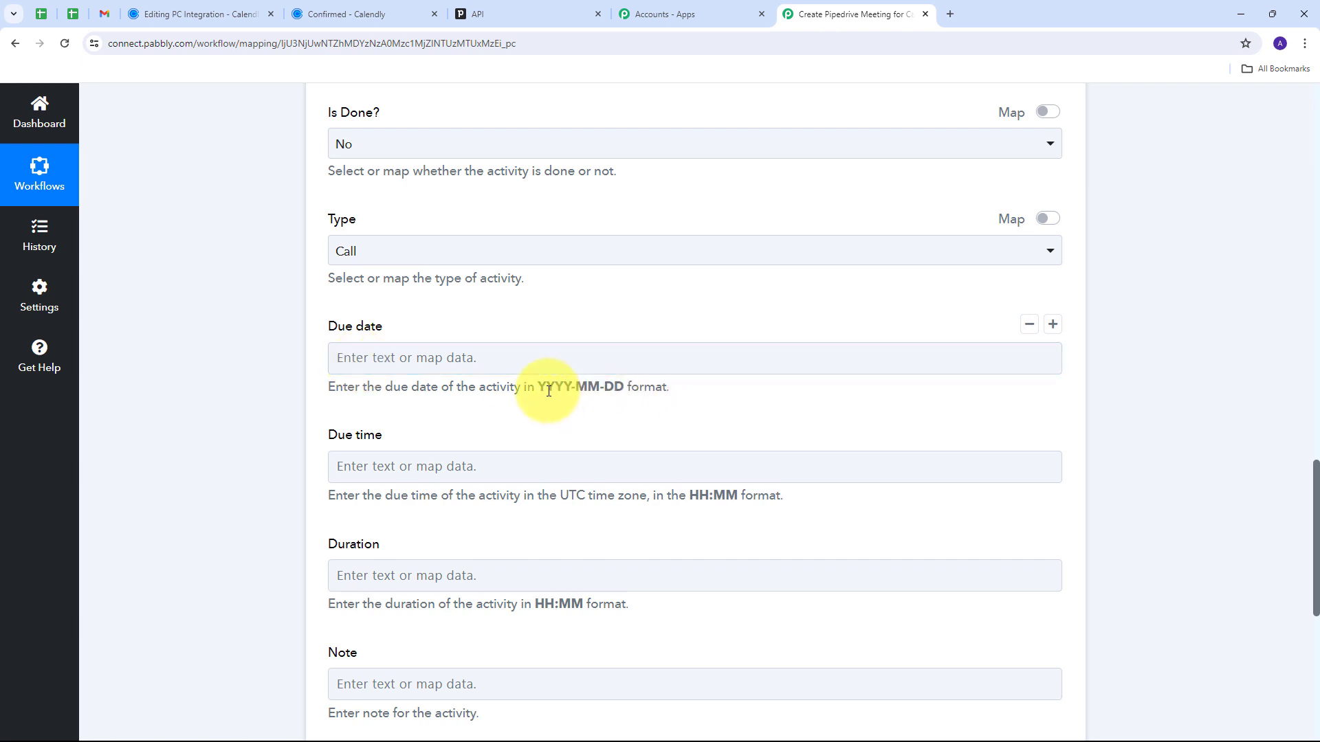
drag(539, 388, 626, 388)
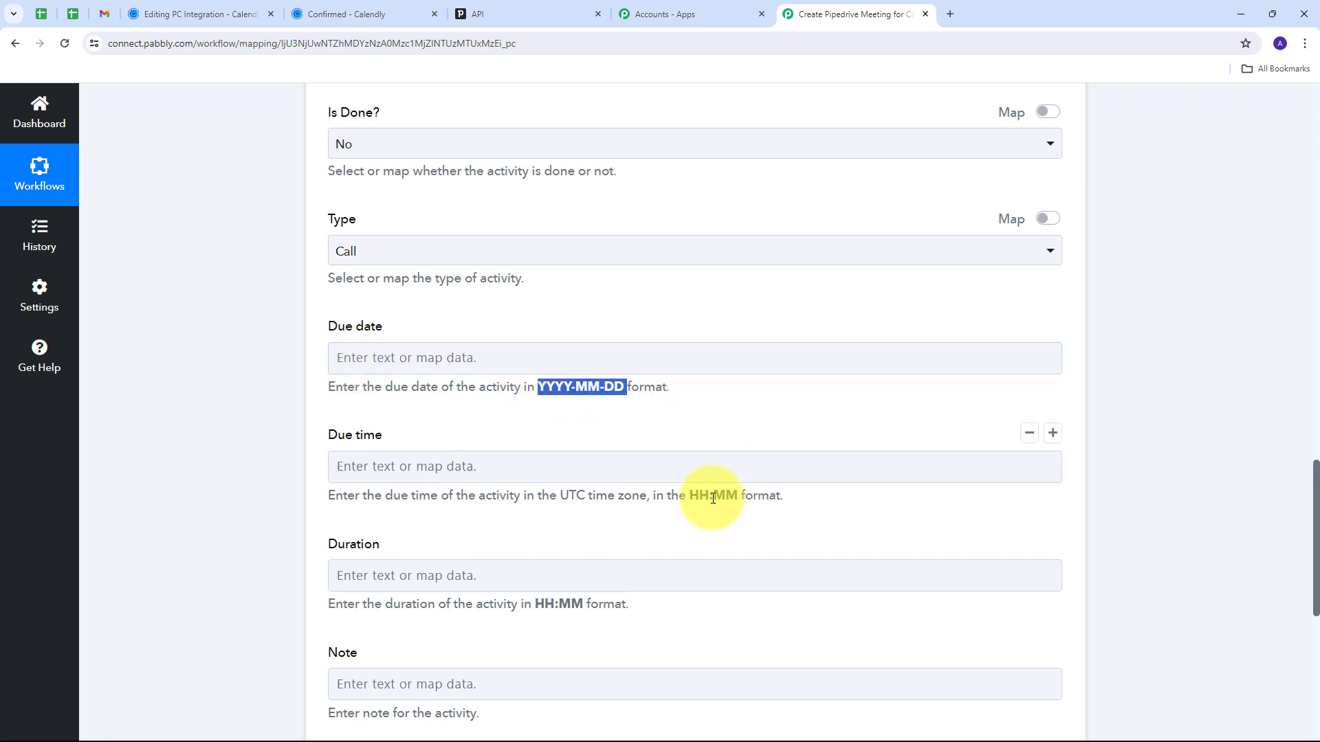
drag(689, 496, 726, 502)
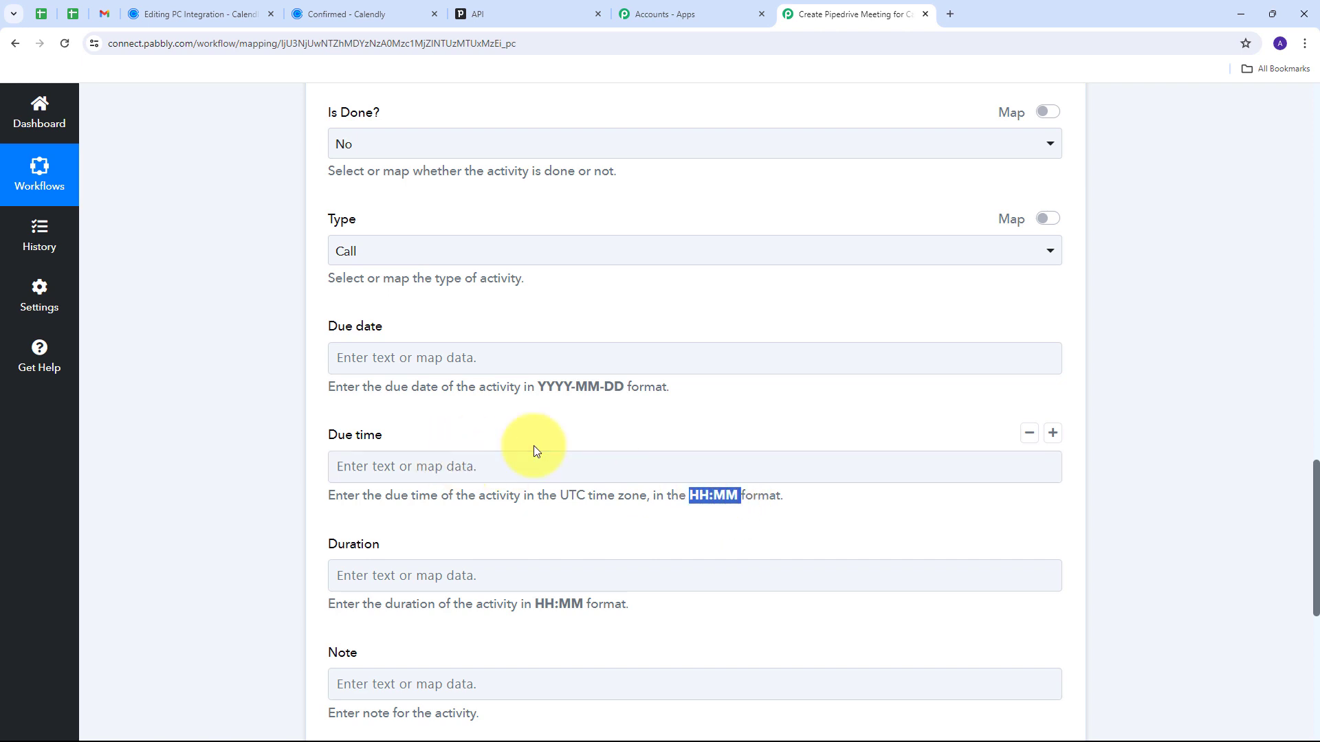
Insert a Date/Time Formatter (Pabbly) action after the filter with Format Date Only as the action event and connect it.
scroll(534, 445, up, 15)
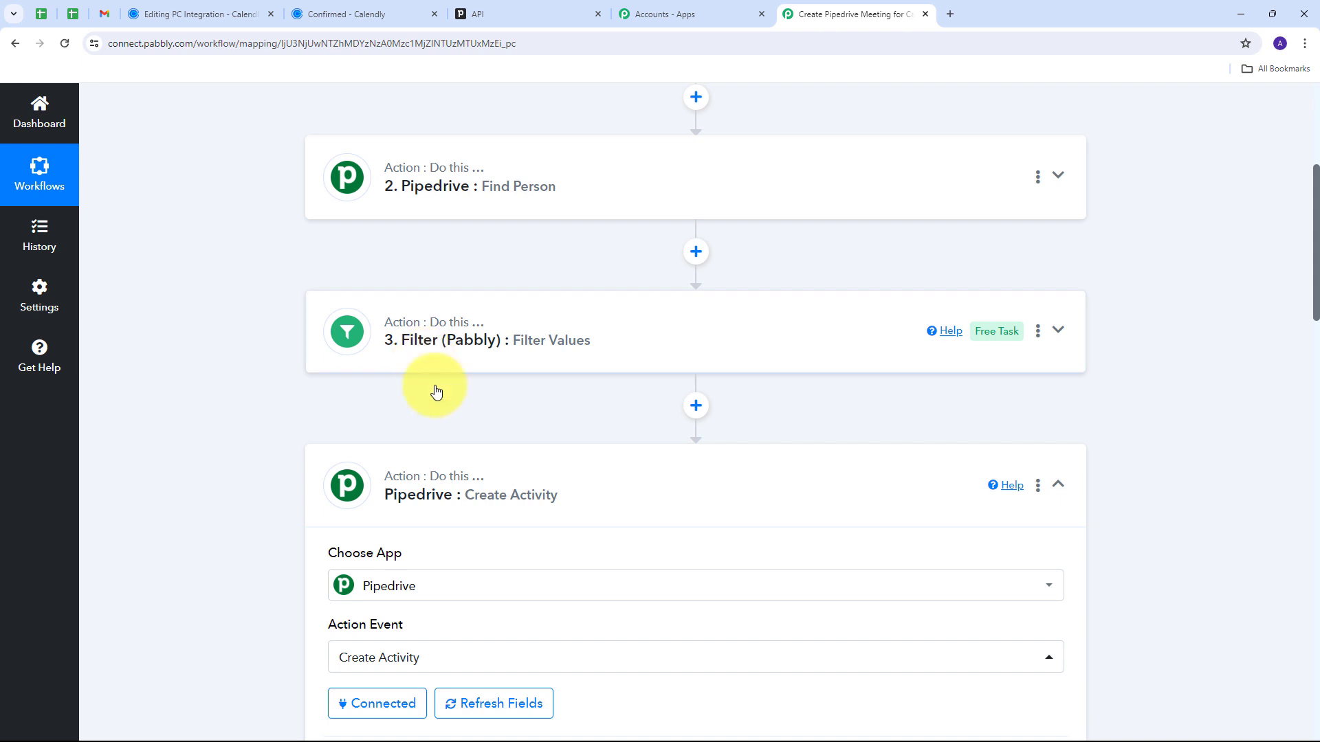
click(697, 407)
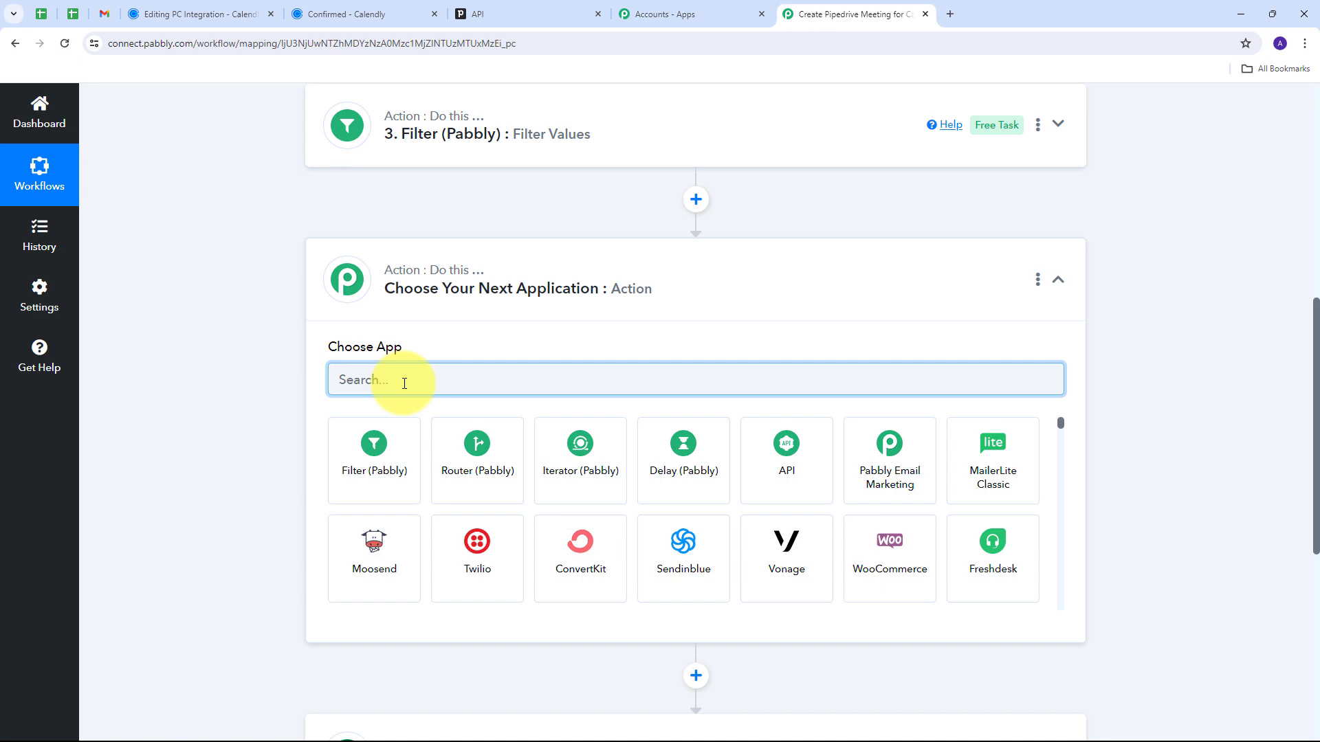
text(Date)
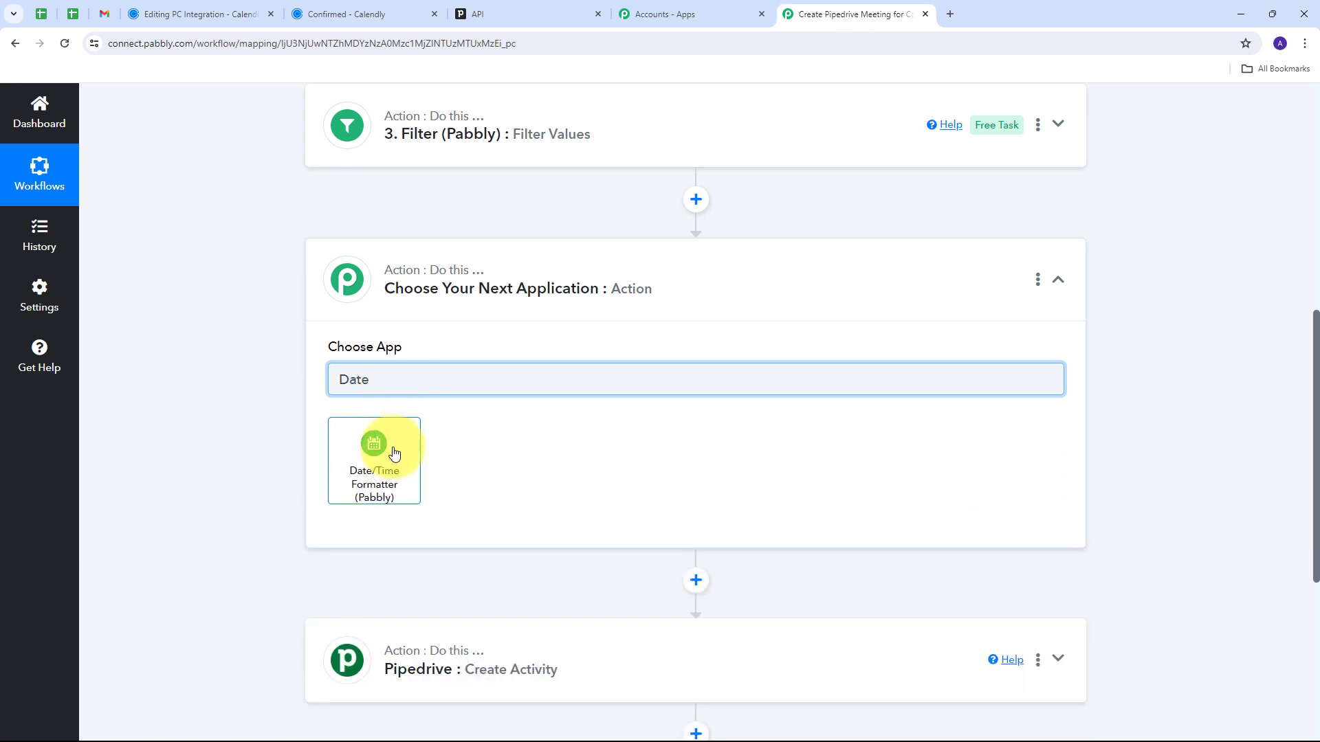
click(393, 452)
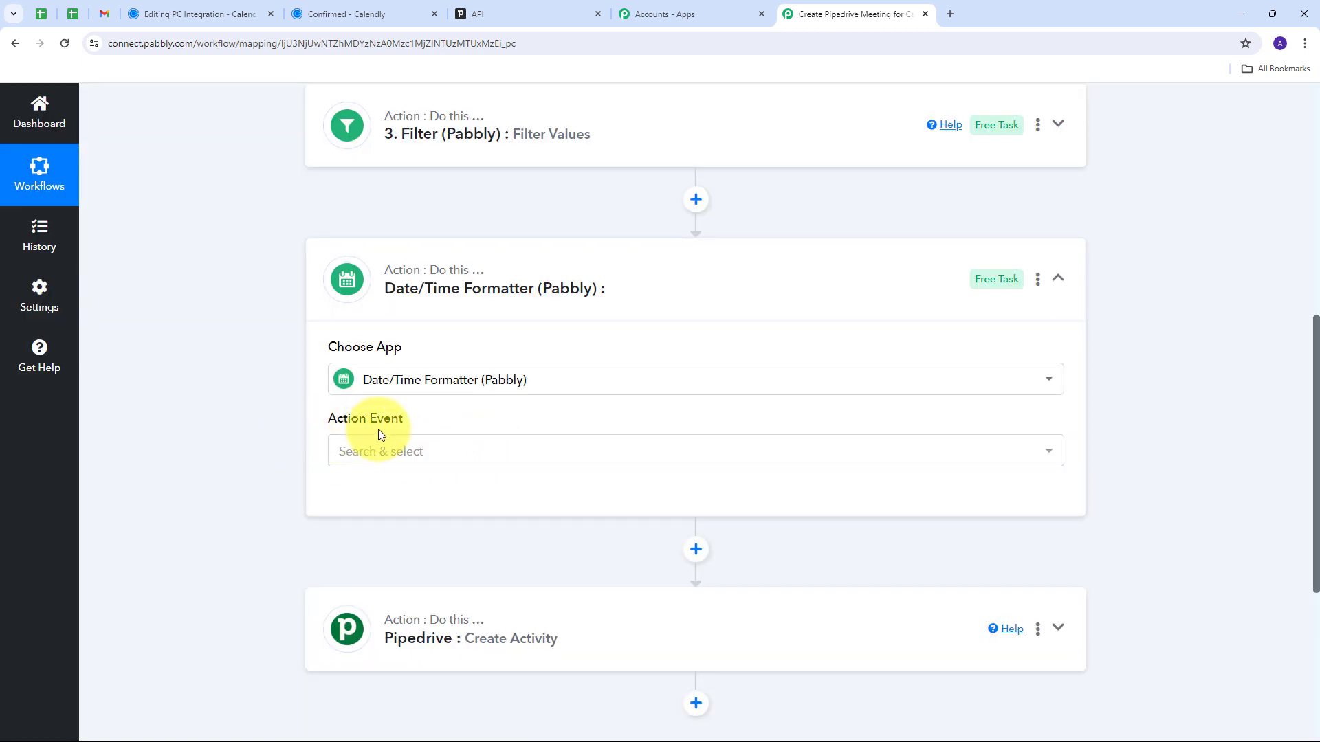
click(565, 462)
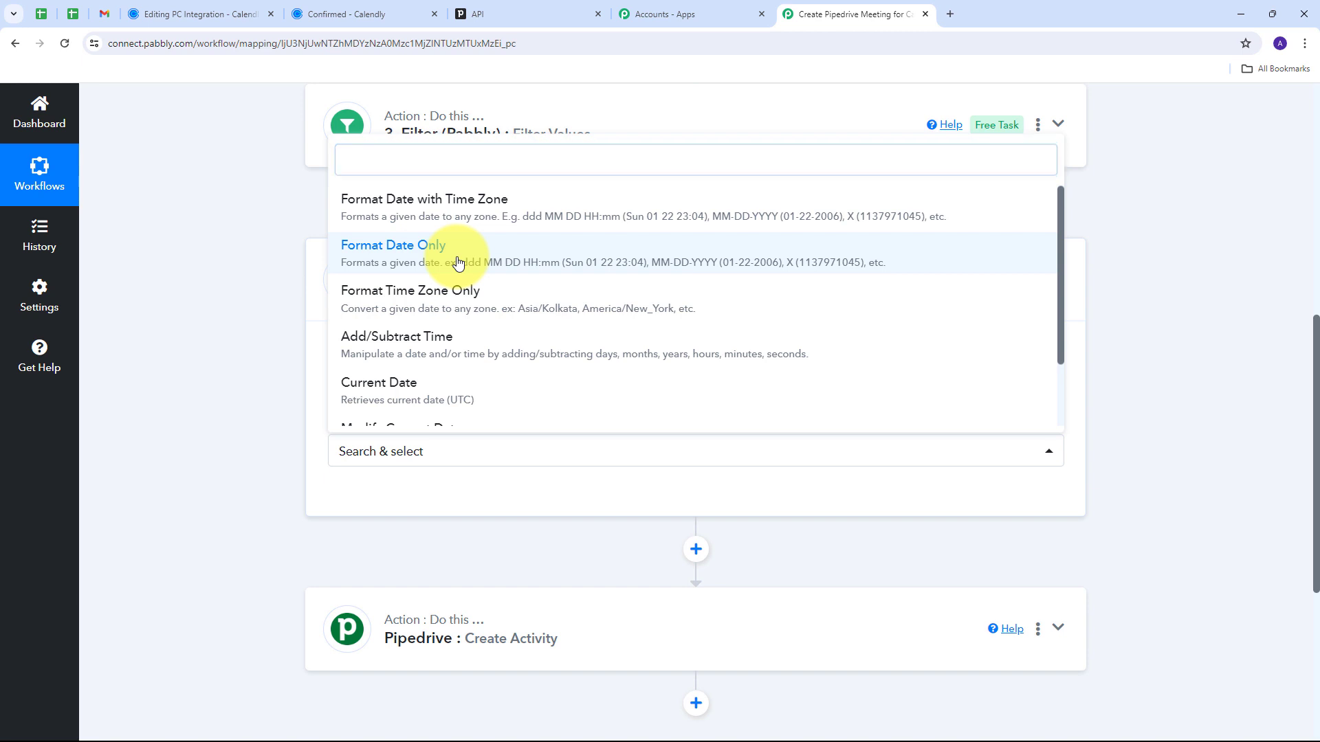
click(458, 263)
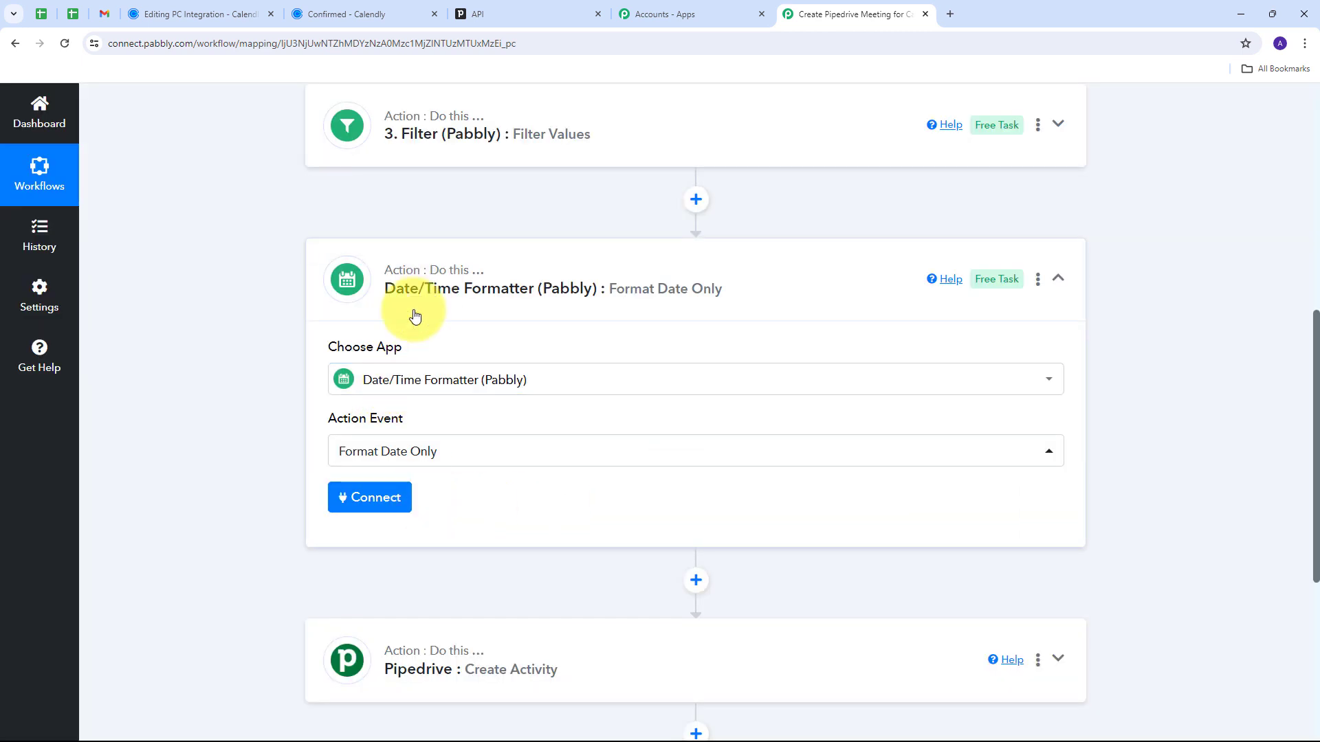
click(359, 503)
Map the Calendly trigger's Res1 Payload Scheduled Event Start Time as the formatter's Date.
scroll(605, 380, down, 3)
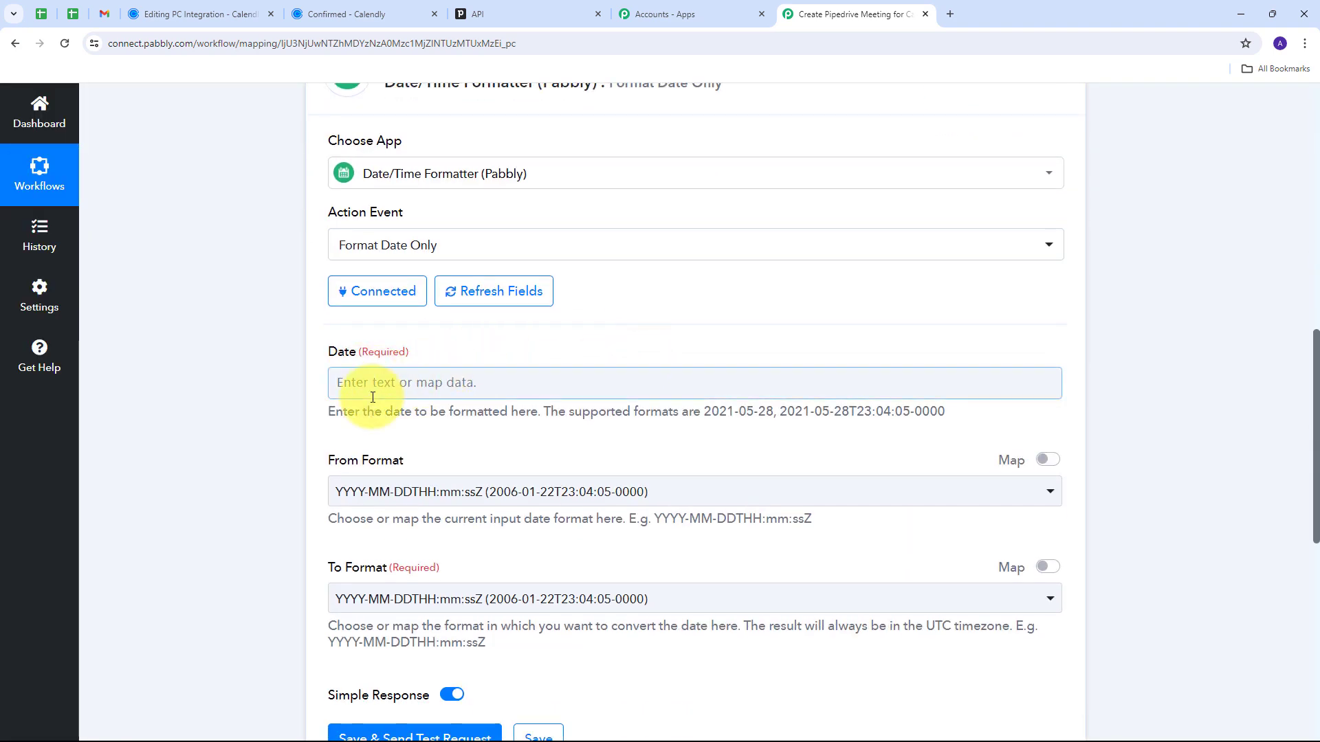
click(426, 383)
click(571, 517)
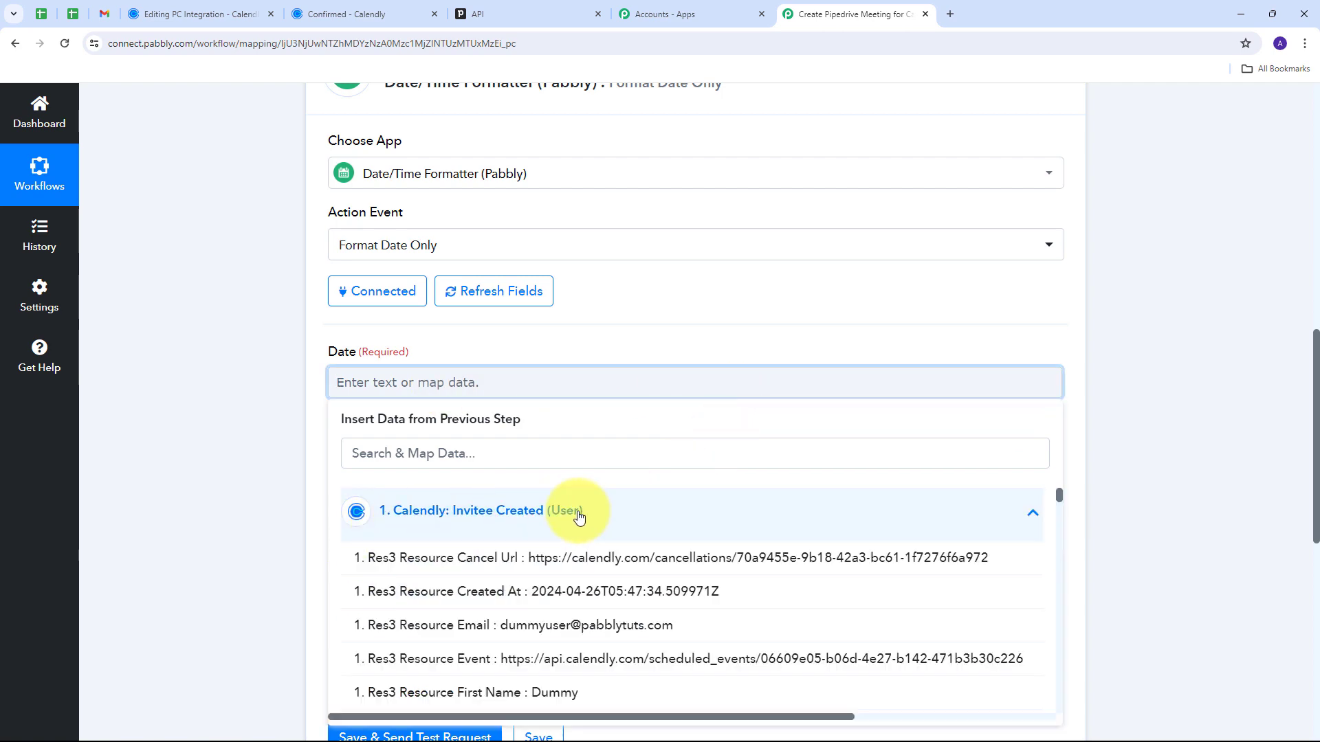
scroll(672, 486, down, 8)
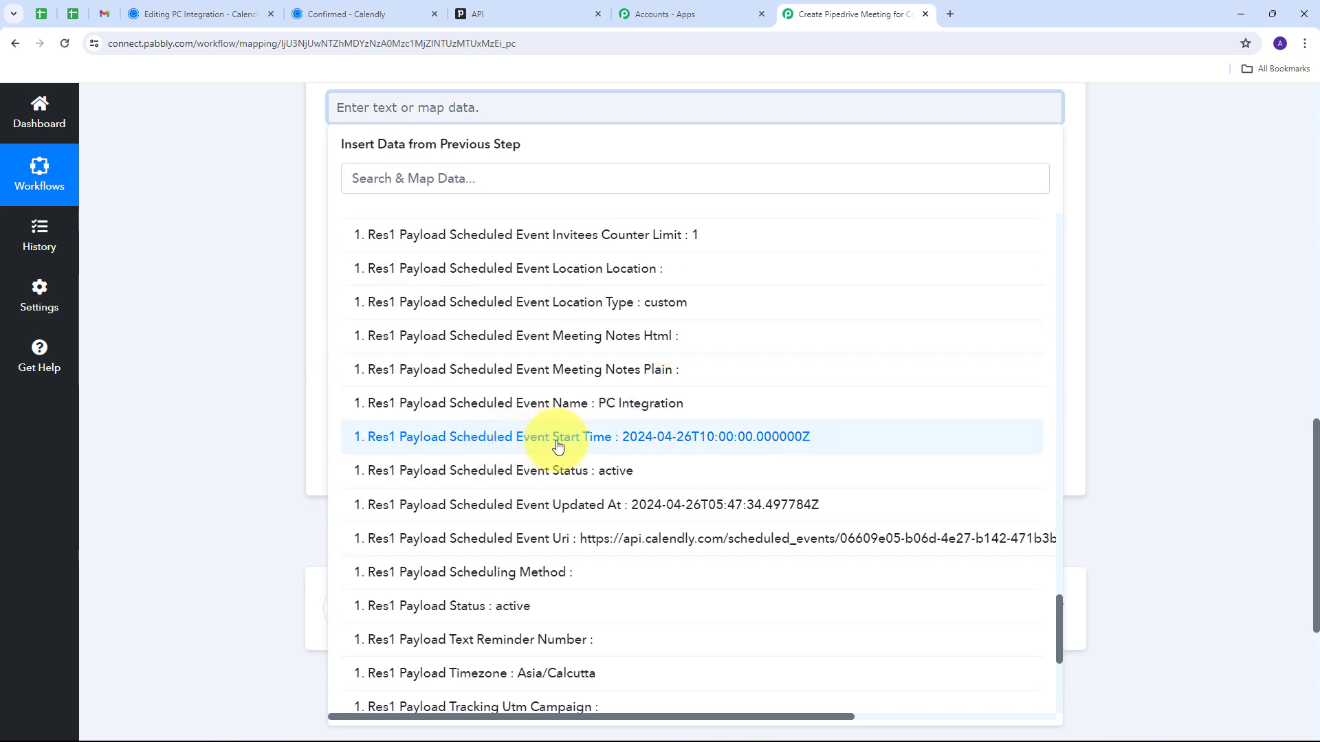
click(692, 445)
click(225, 254)
scroll(275, 296, up, 3)
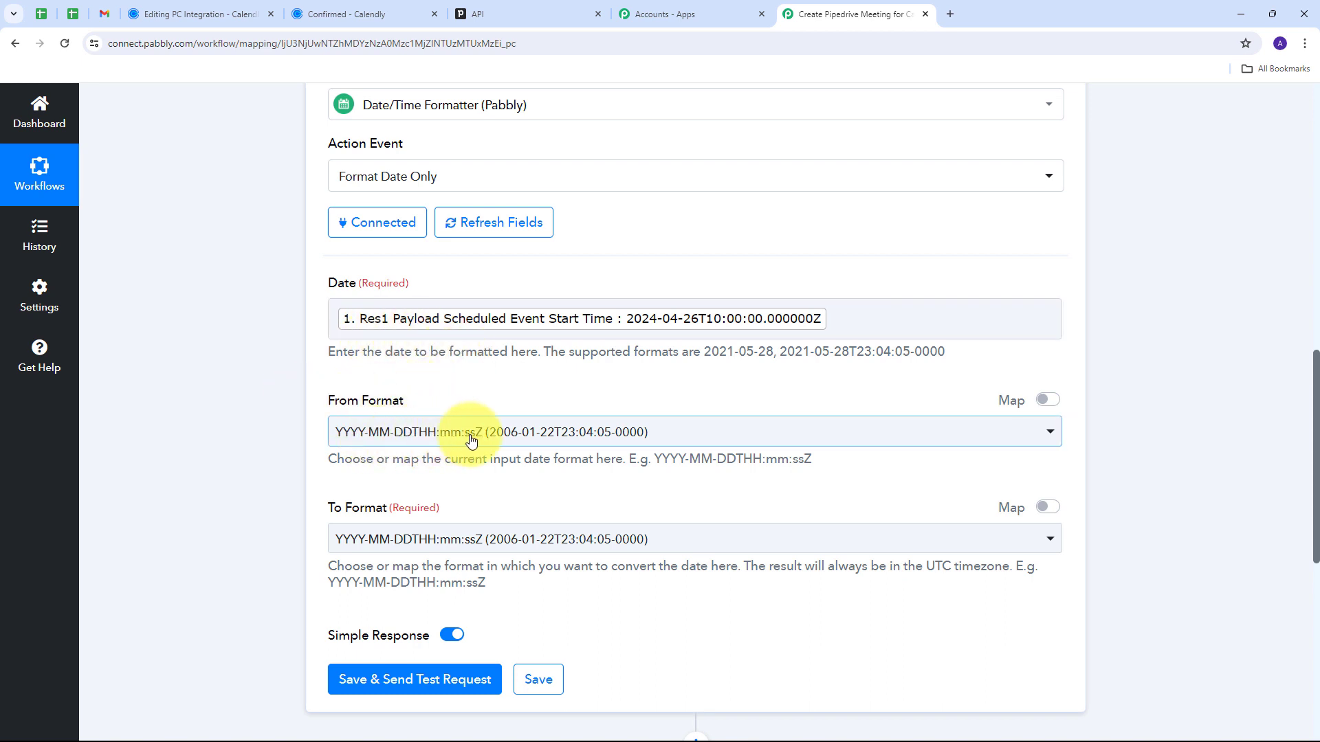
Set the formatter's To Format to YYYY-MM-DD HH:mm:ss, then save the step and send a test request.
scroll(472, 439, down, 2)
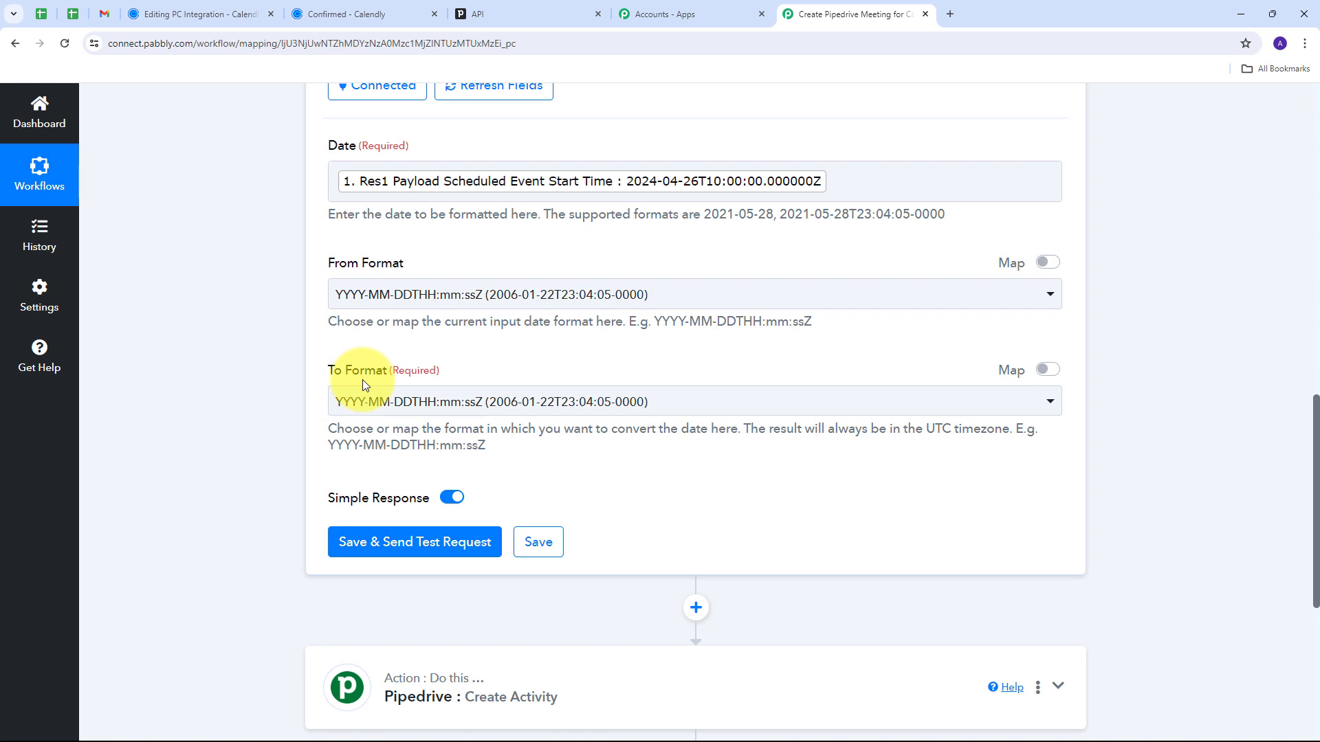
click(690, 408)
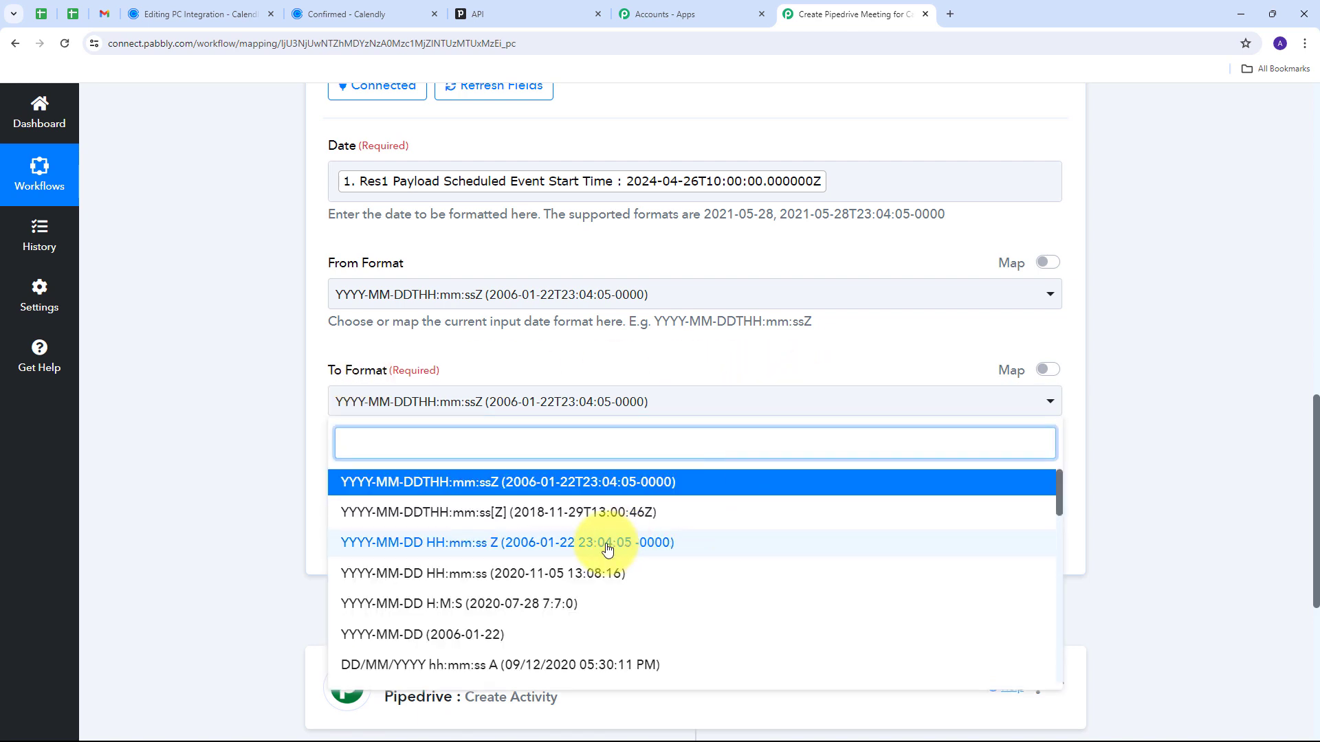
click(530, 578)
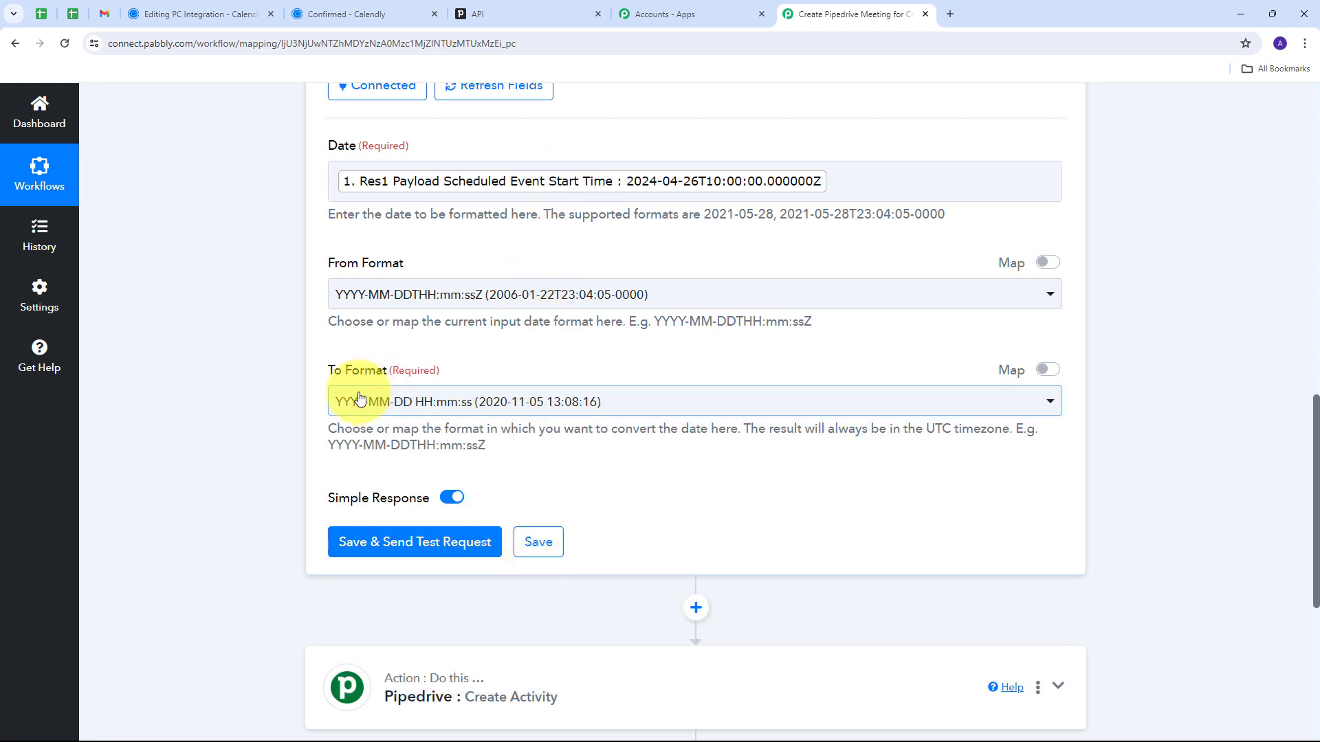
scroll(536, 383, down, 1)
scroll(510, 386, down, 1)
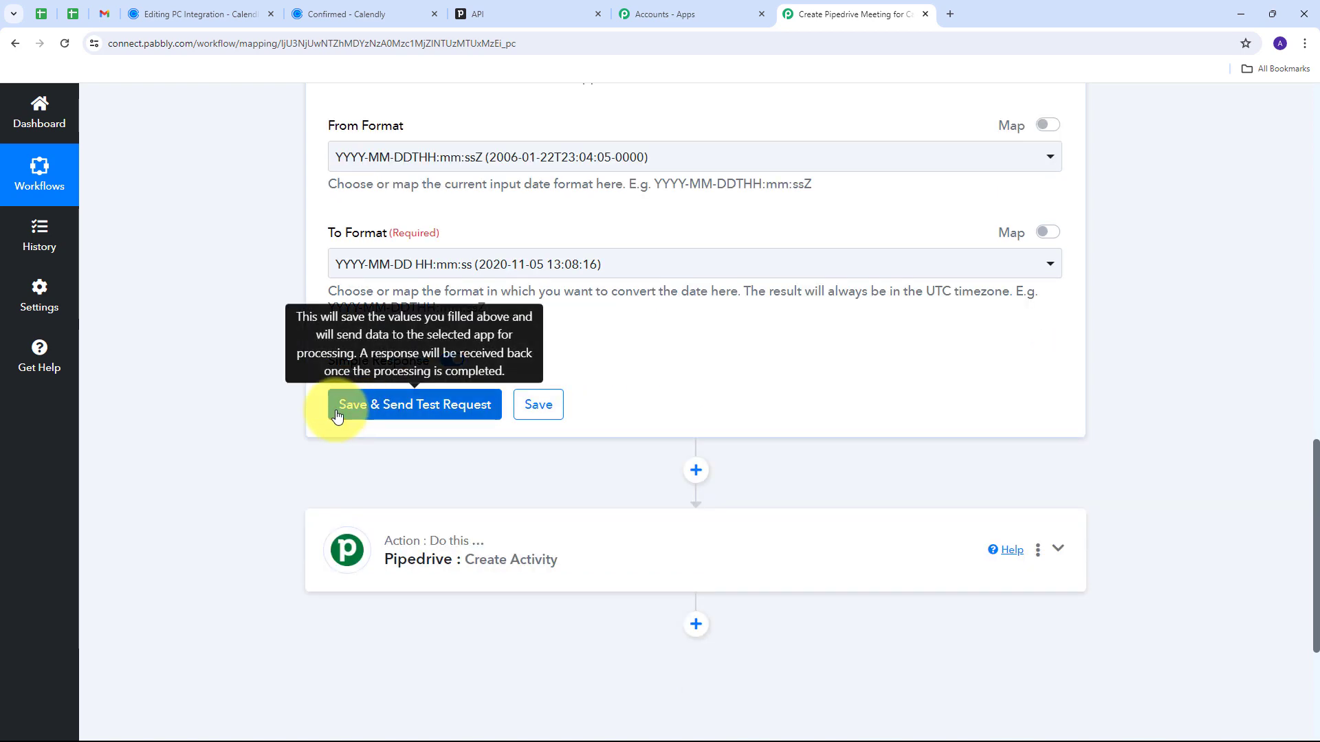
click(406, 411)
Examine the date and time portions of the result in the formatter's test response.
scroll(851, 376, down, 1)
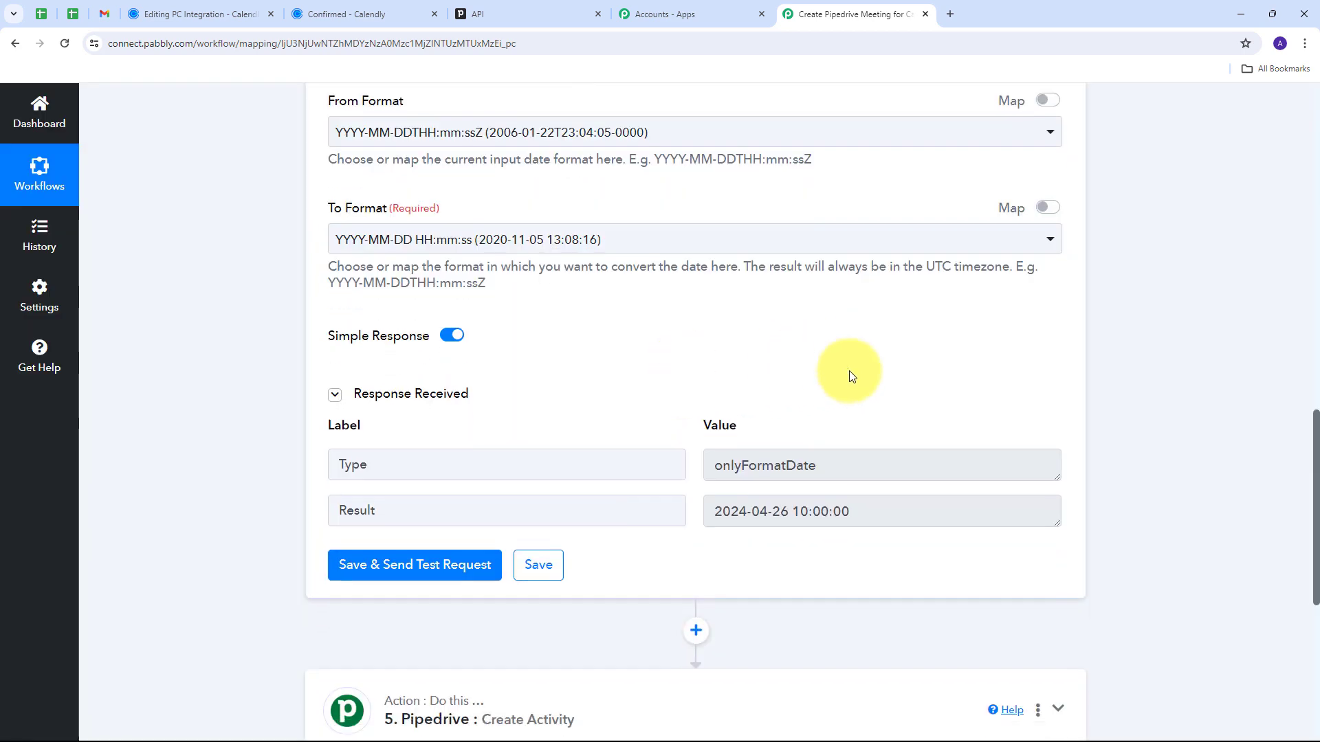
scroll(851, 376, down, 1)
drag(892, 474, 660, 489)
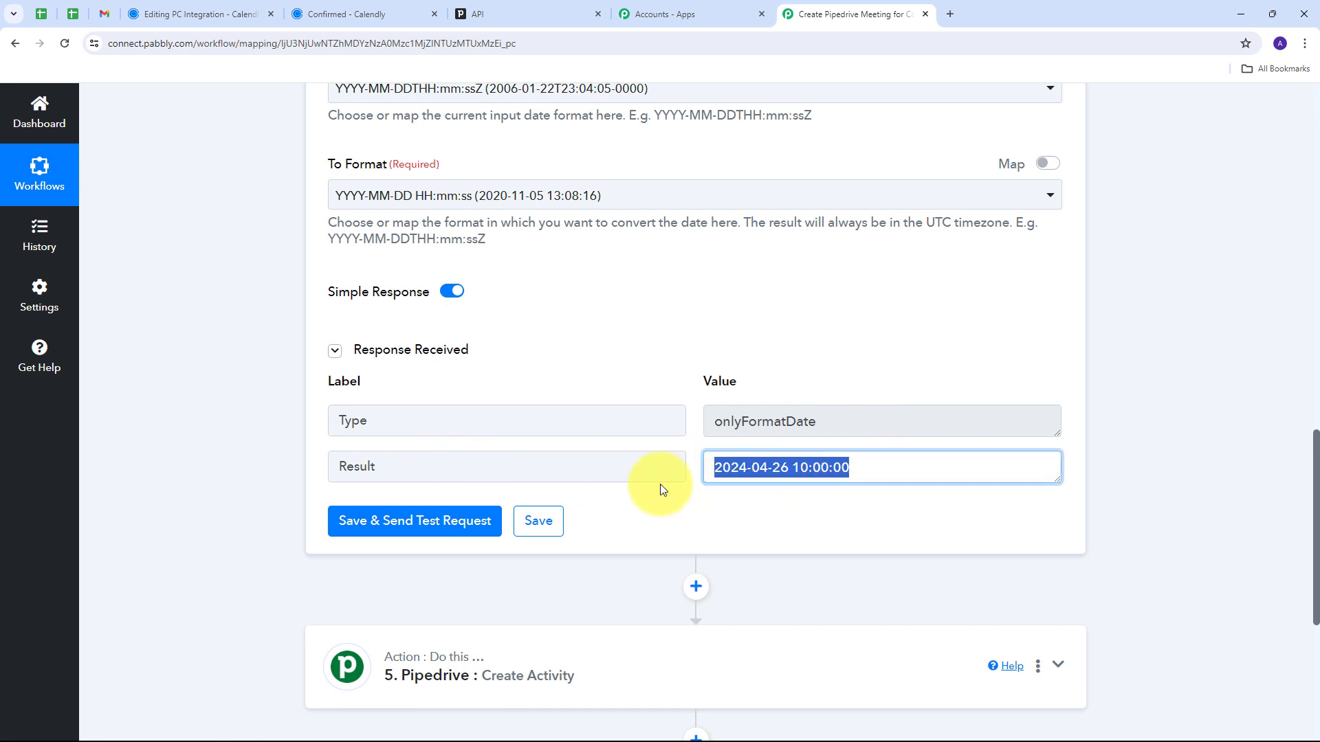
click(789, 524)
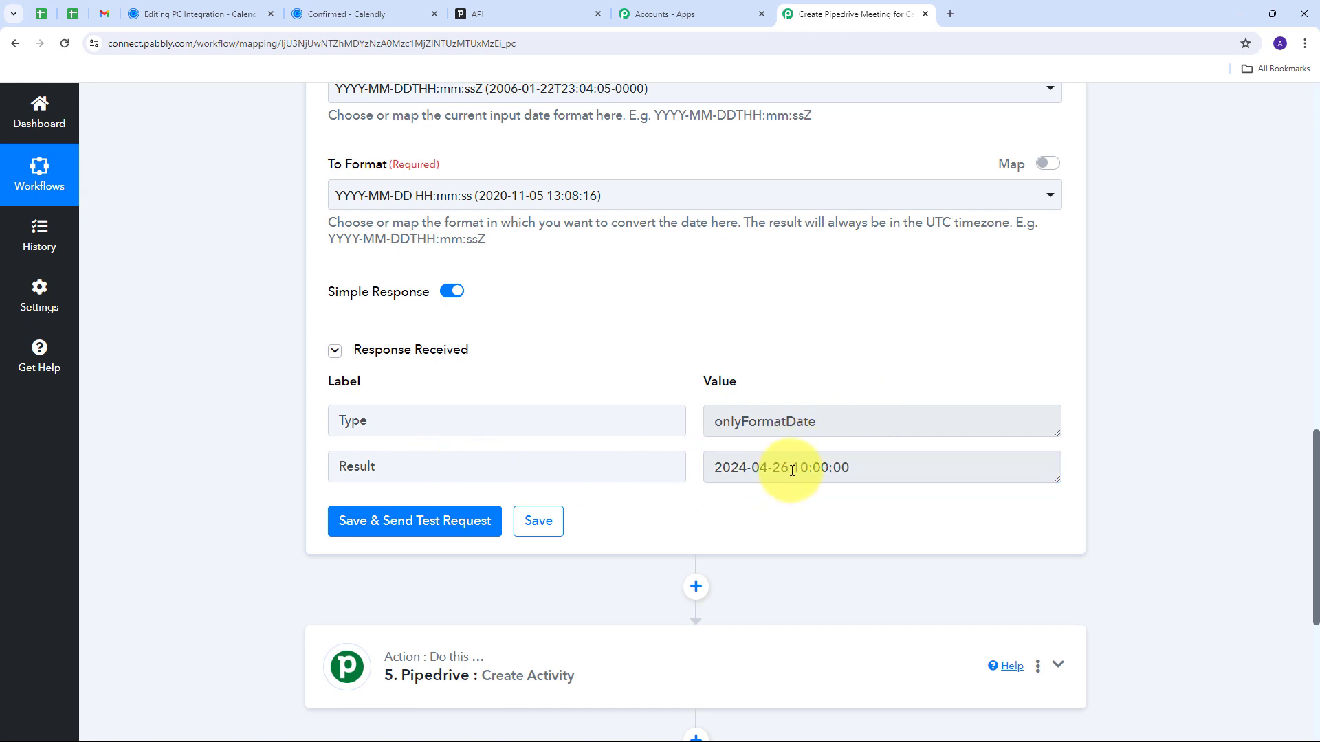
drag(791, 470, 700, 471)
drag(790, 471, 847, 446)
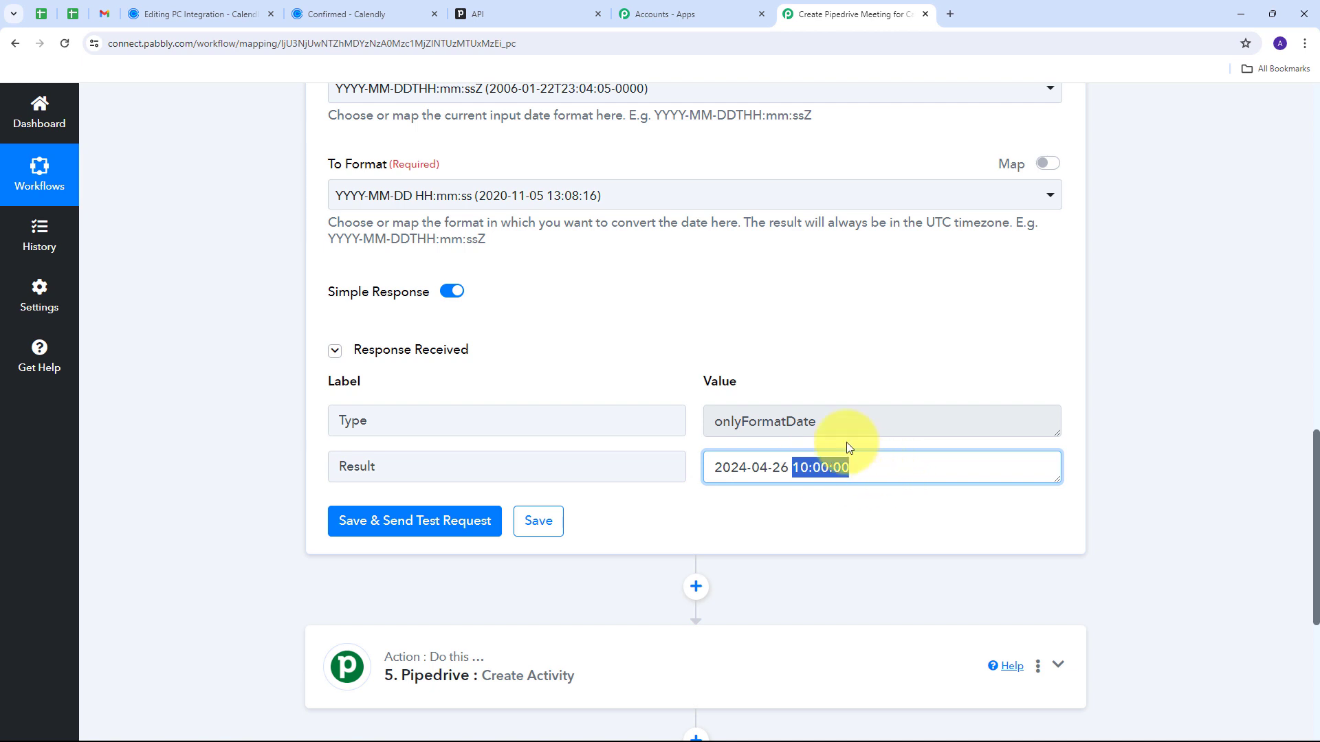
click(831, 348)
Insert a Text Formatter by Pabbly action between the Date/Time Formatter and Create Activity steps.
scroll(784, 412, down, 2)
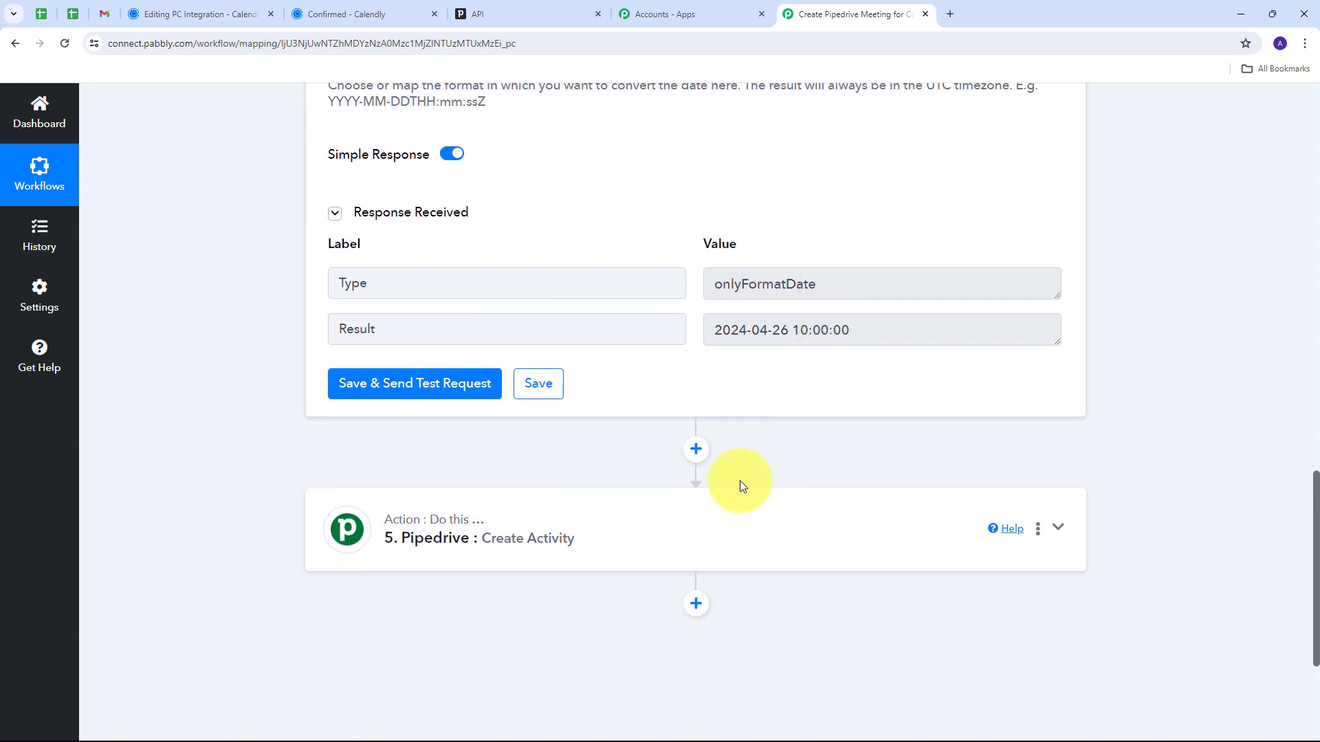
click(696, 449)
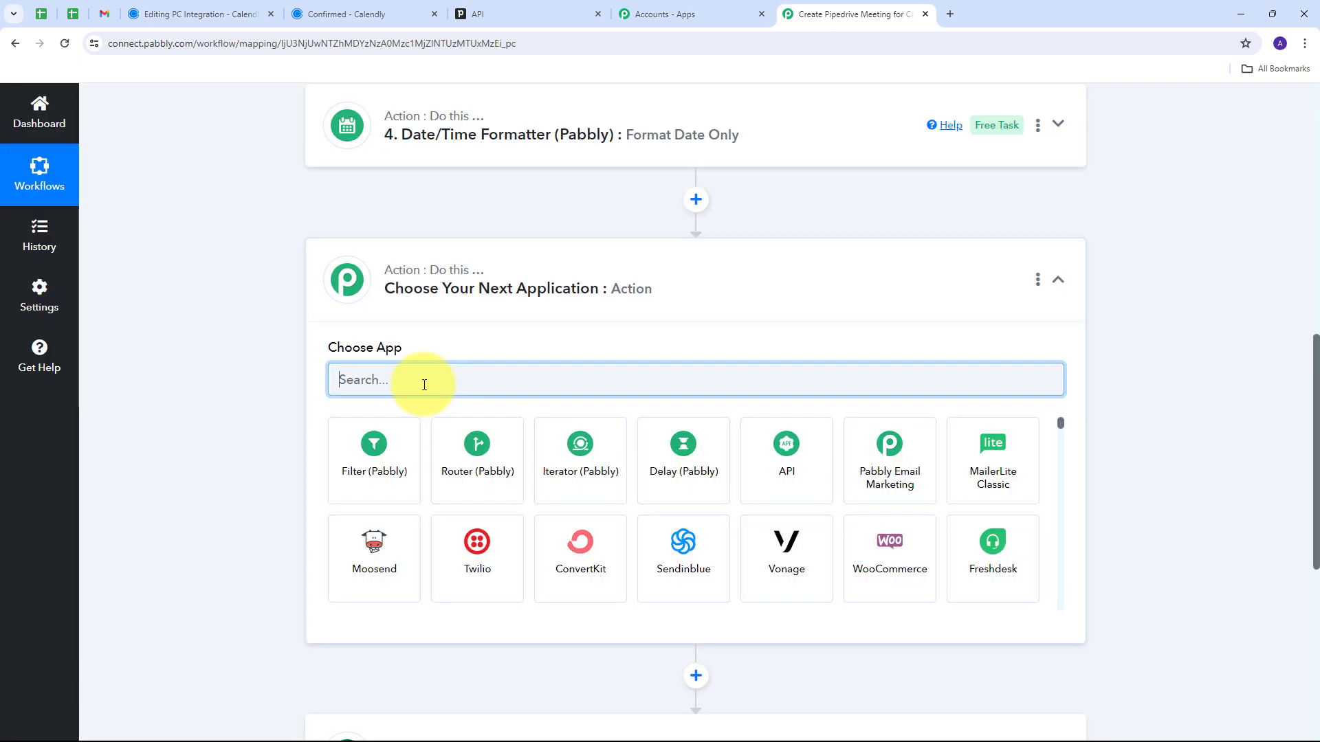
text(Text)
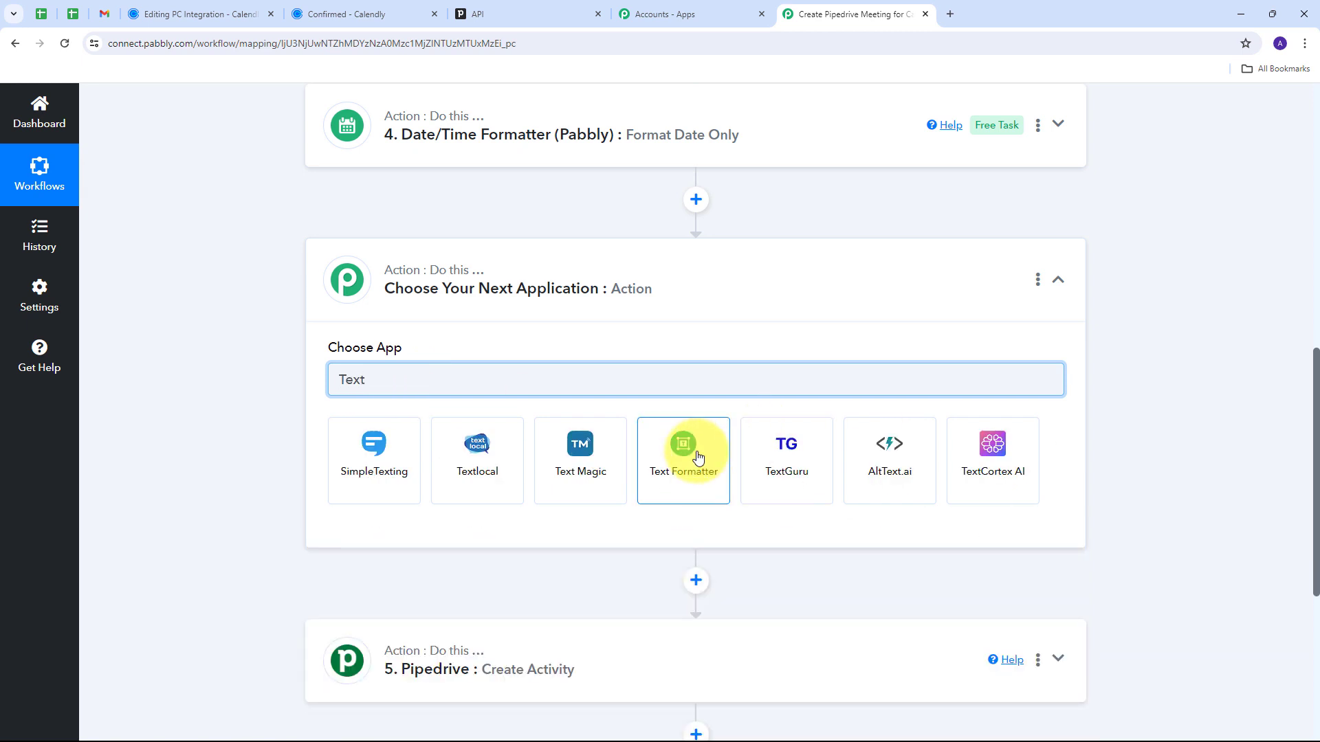
click(698, 456)
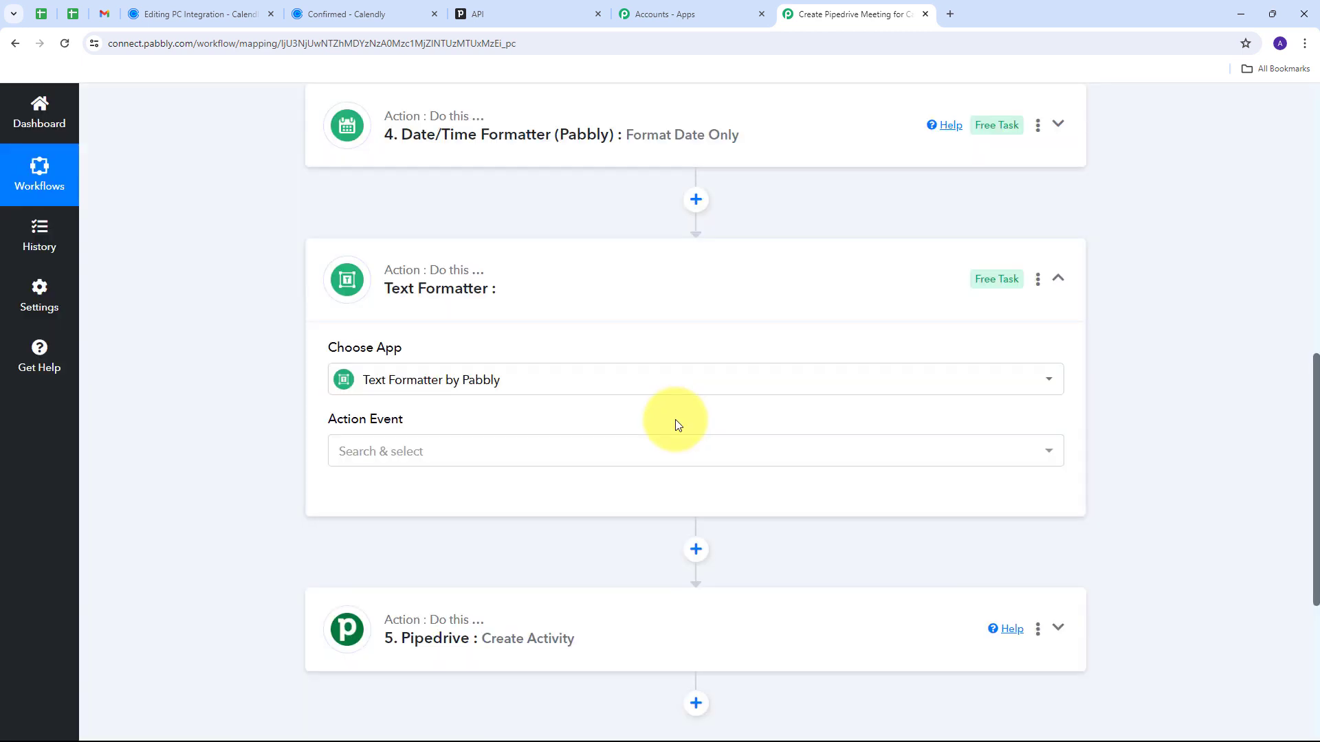
Choose Split Text as the Text Formatter's action event and connect the step.
click(533, 450)
scroll(413, 385, down, 1)
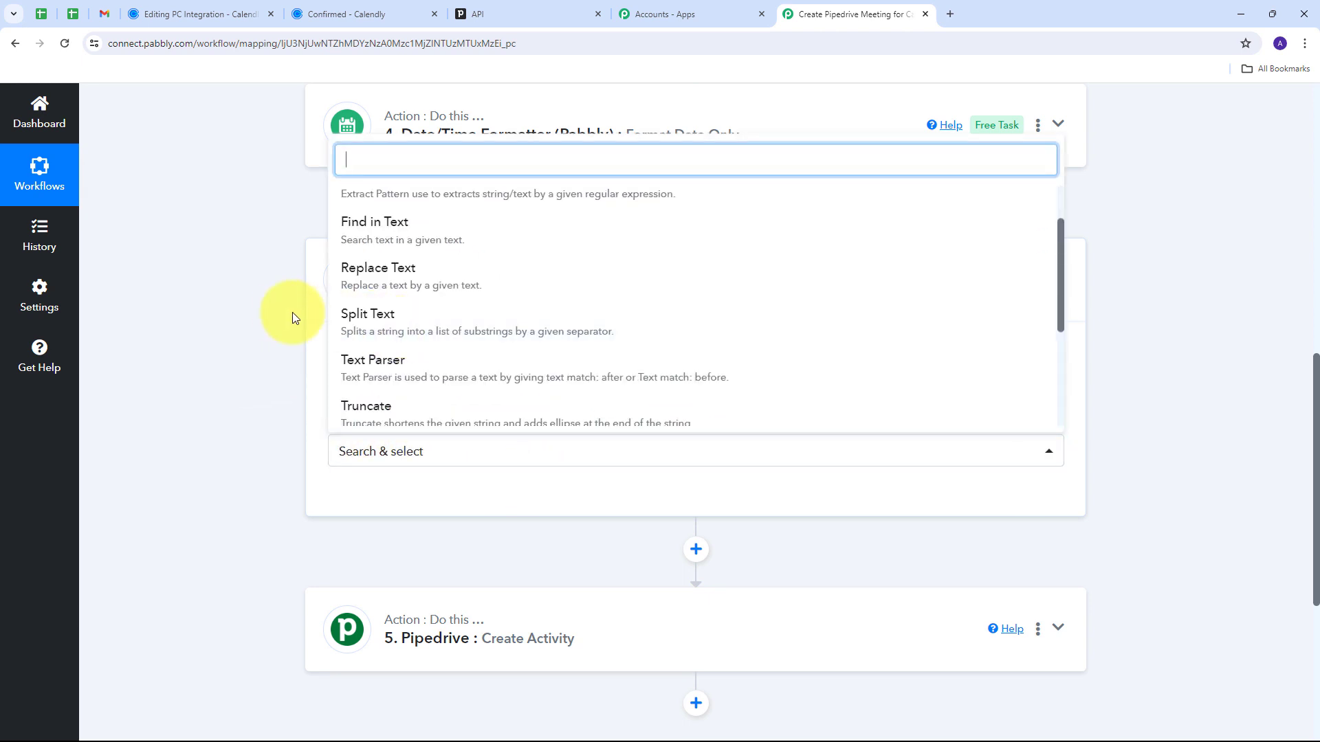
click(377, 329)
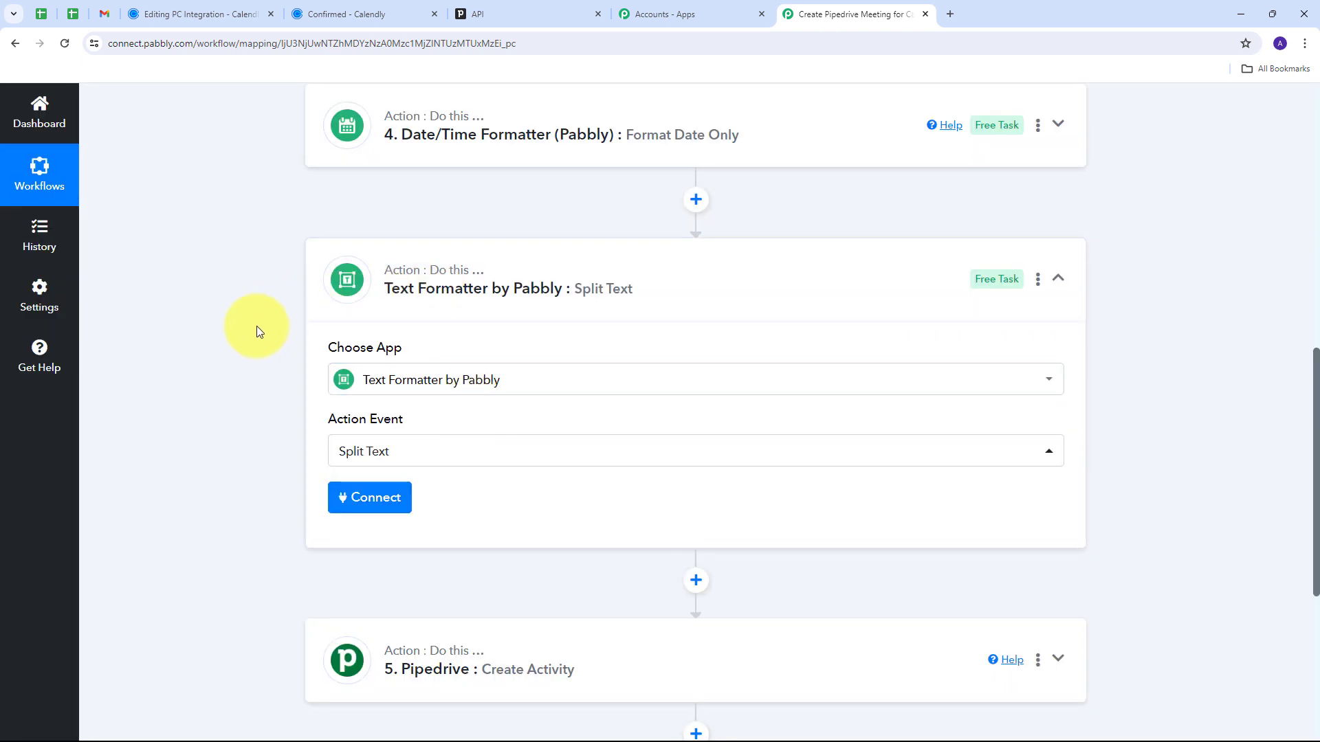
click(369, 498)
Map the Date/Time Formatter's Result as the Text to Split.
scroll(571, 348, down, 4)
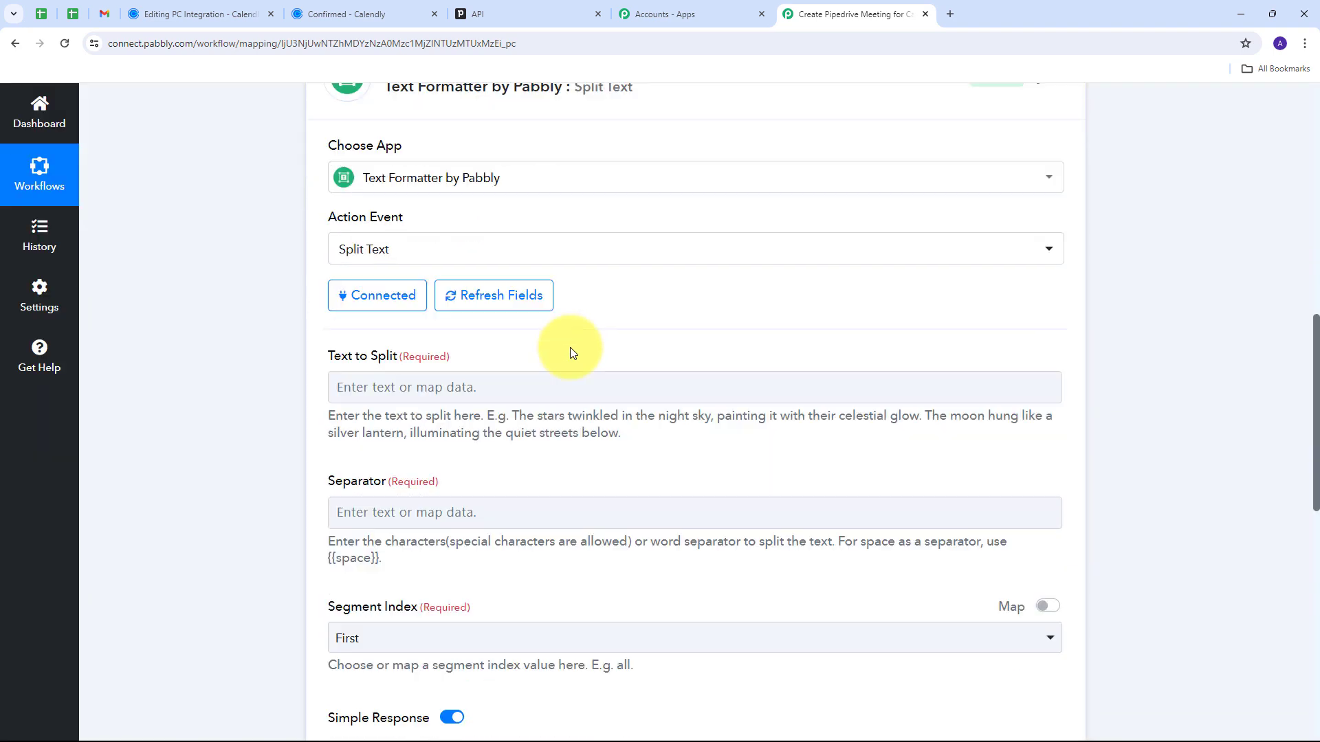
click(421, 313)
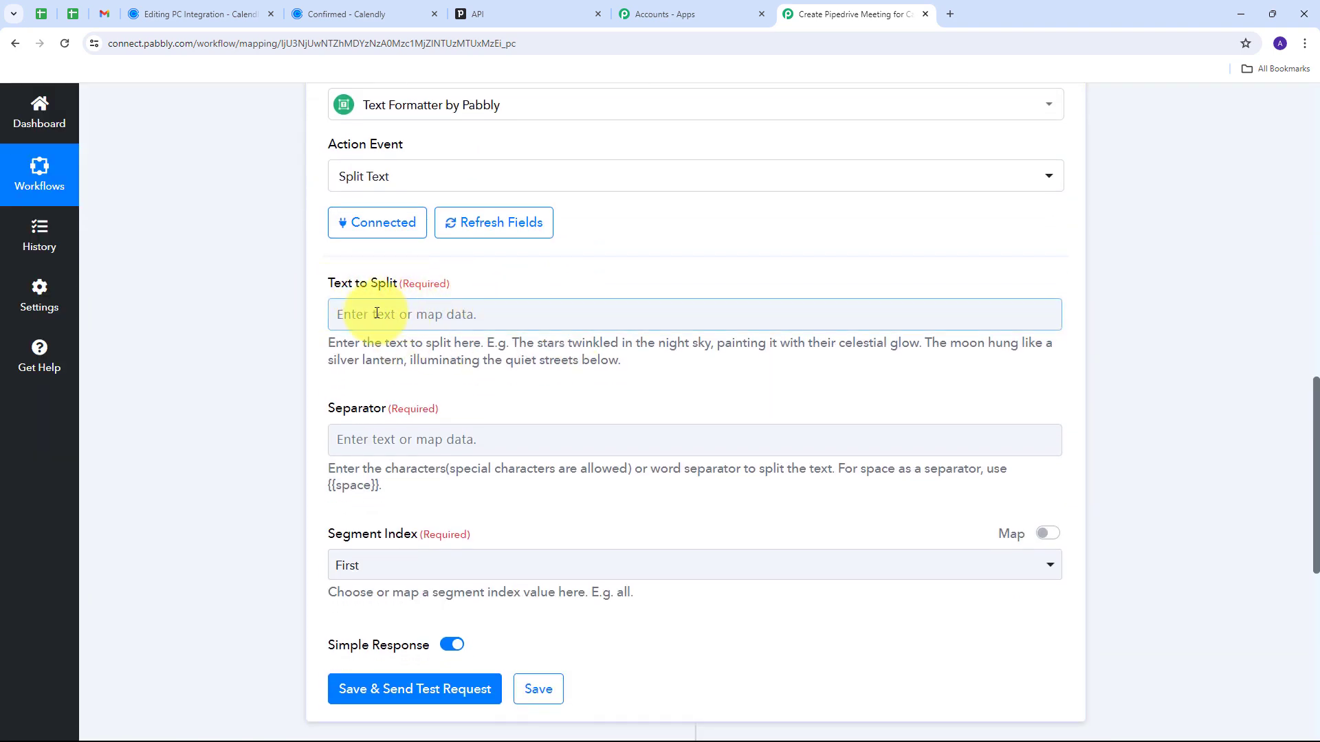
click(398, 313)
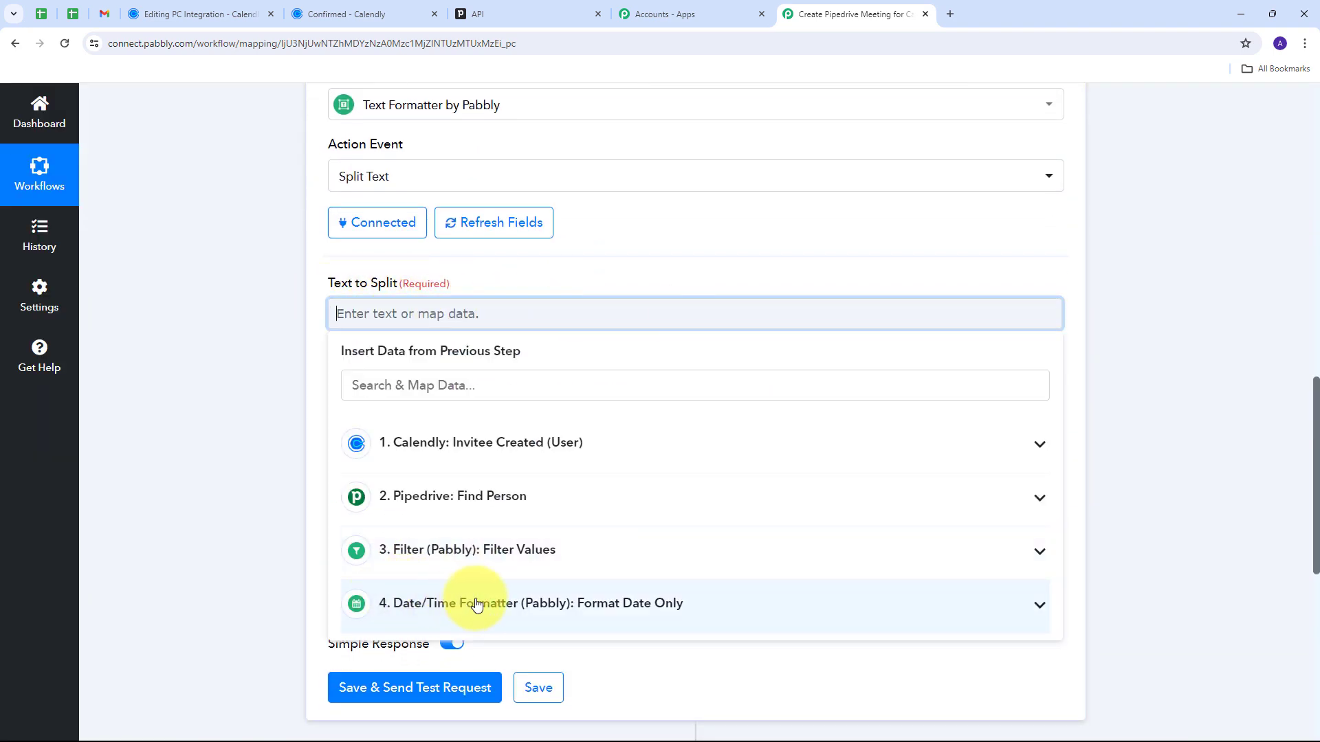
click(583, 604)
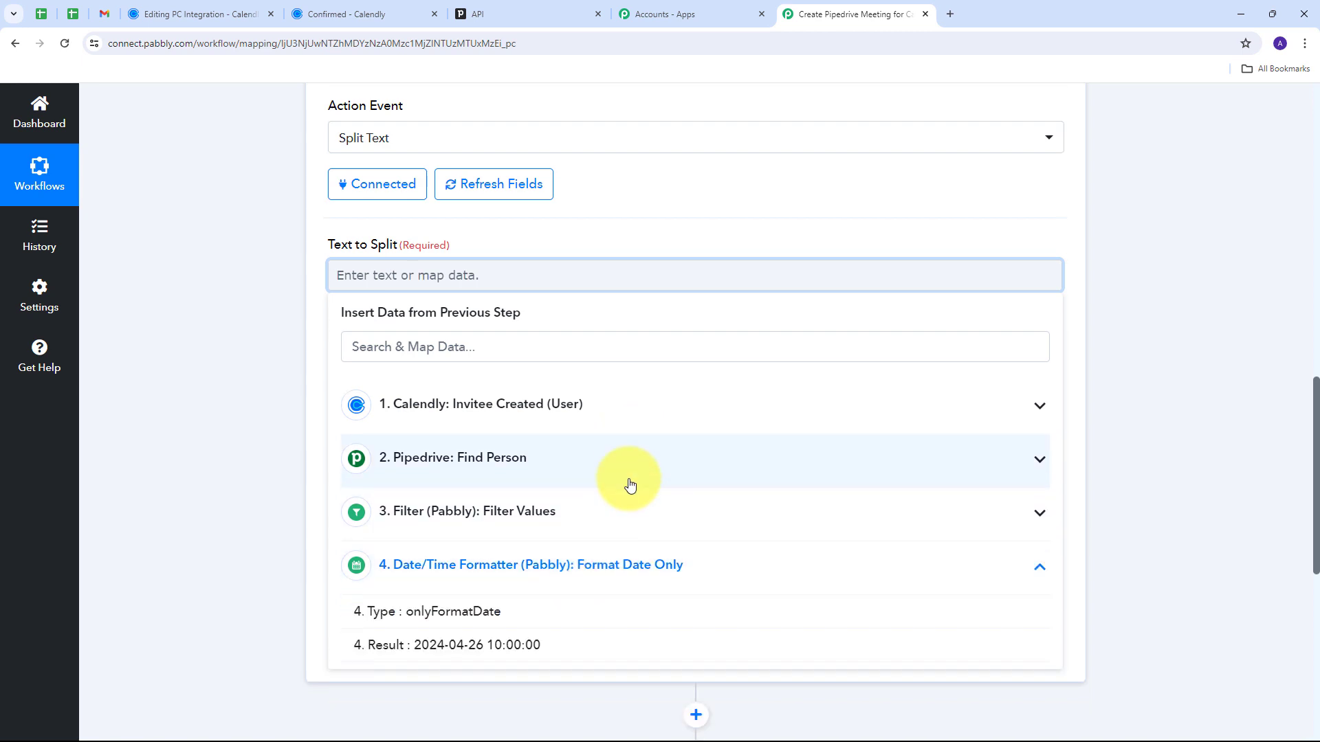
scroll(502, 522, down, 2)
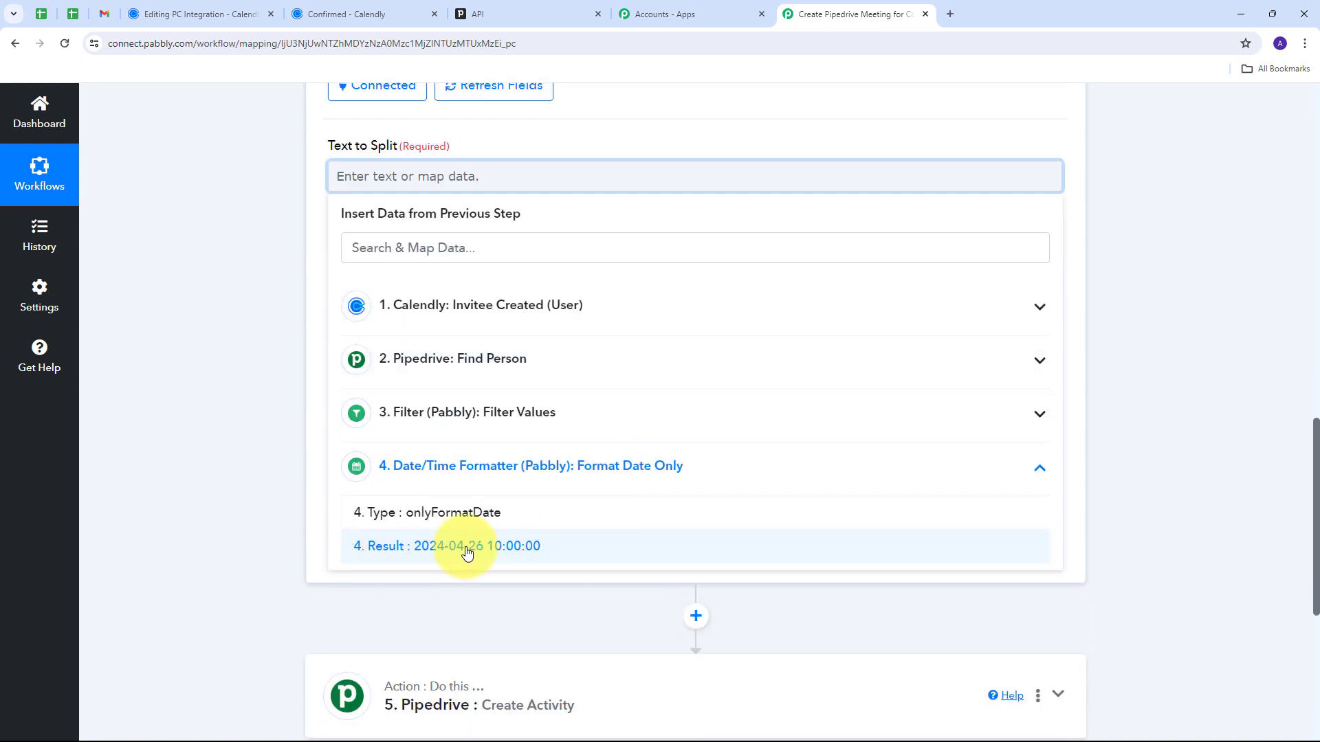
click(246, 290)
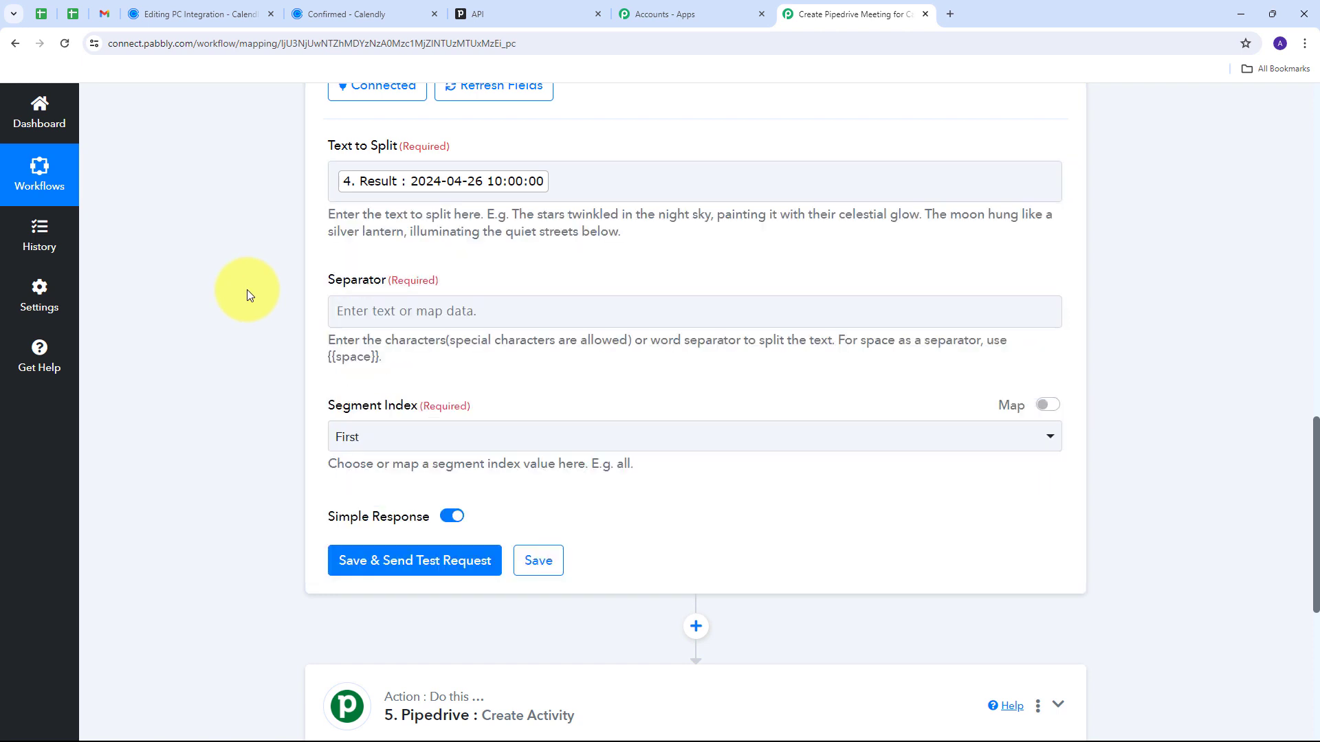
Set the Split Text Separator to {{space}}, copying the placeholder from the field's help text.
scroll(501, 291, up, 1)
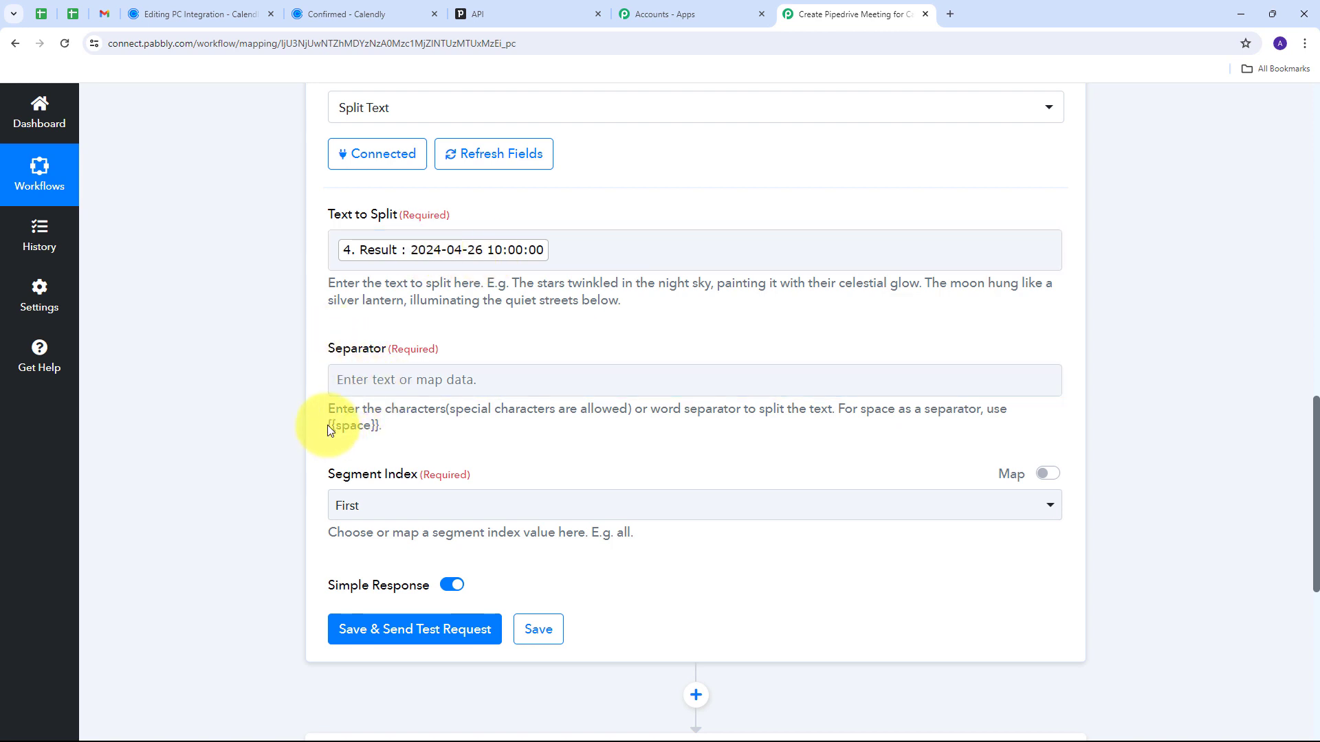
drag(328, 425, 377, 429)
key(ctrl+c)
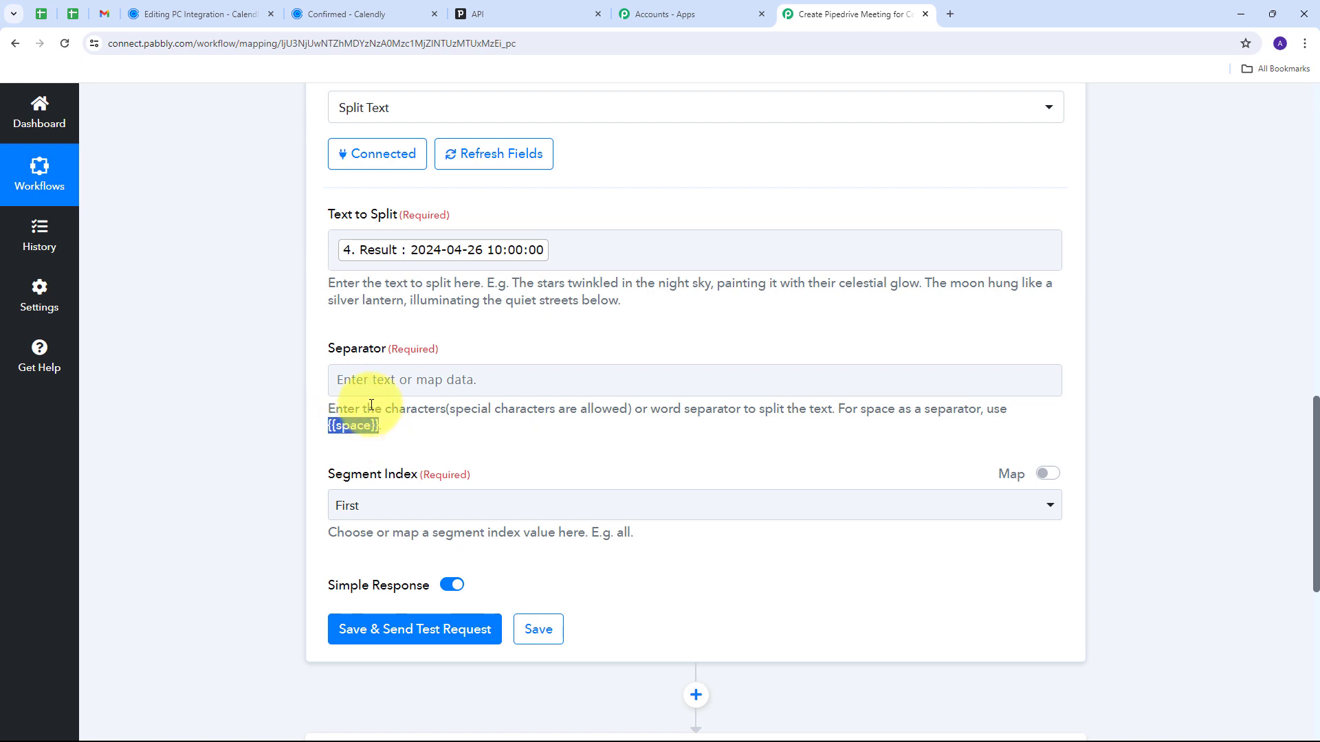
click(373, 377)
key(ctrl+v)
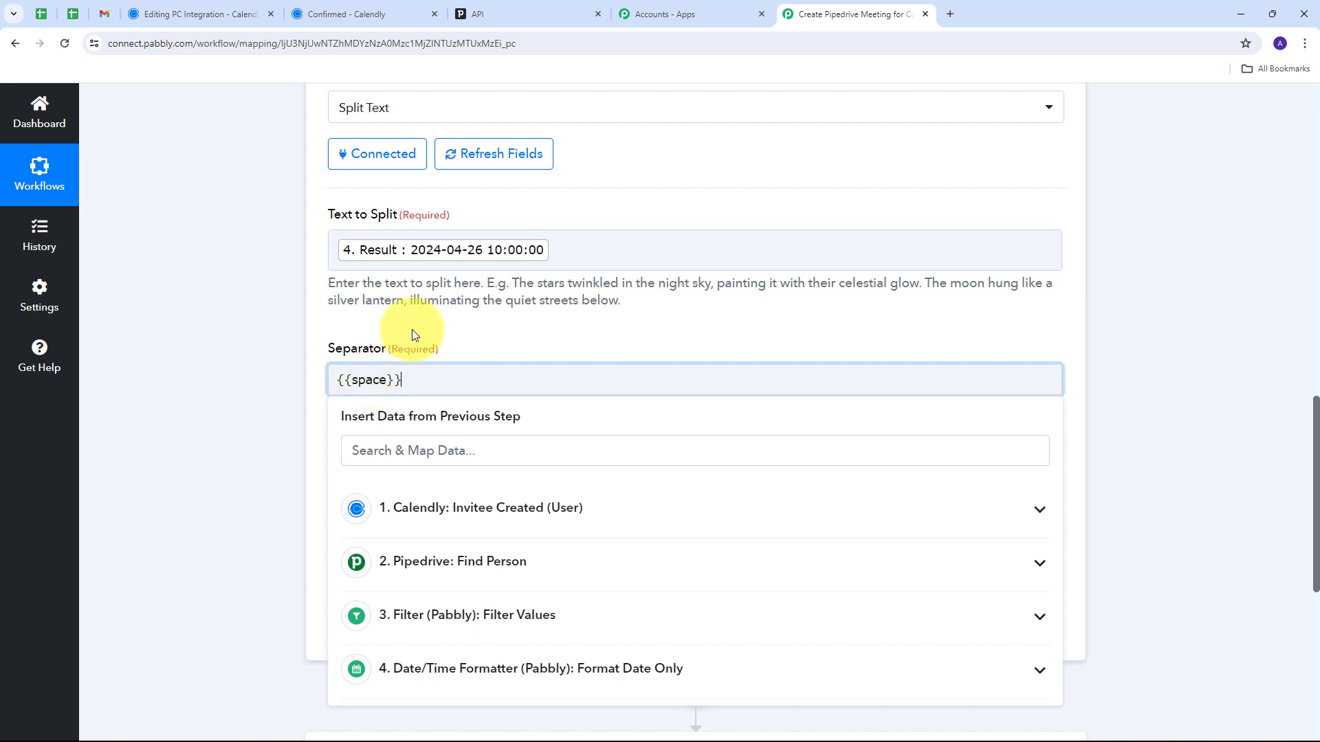
click(413, 328)
Set the Segment Index to All, then save and test the step, examining the split date and time values.
scroll(385, 412, down, 1)
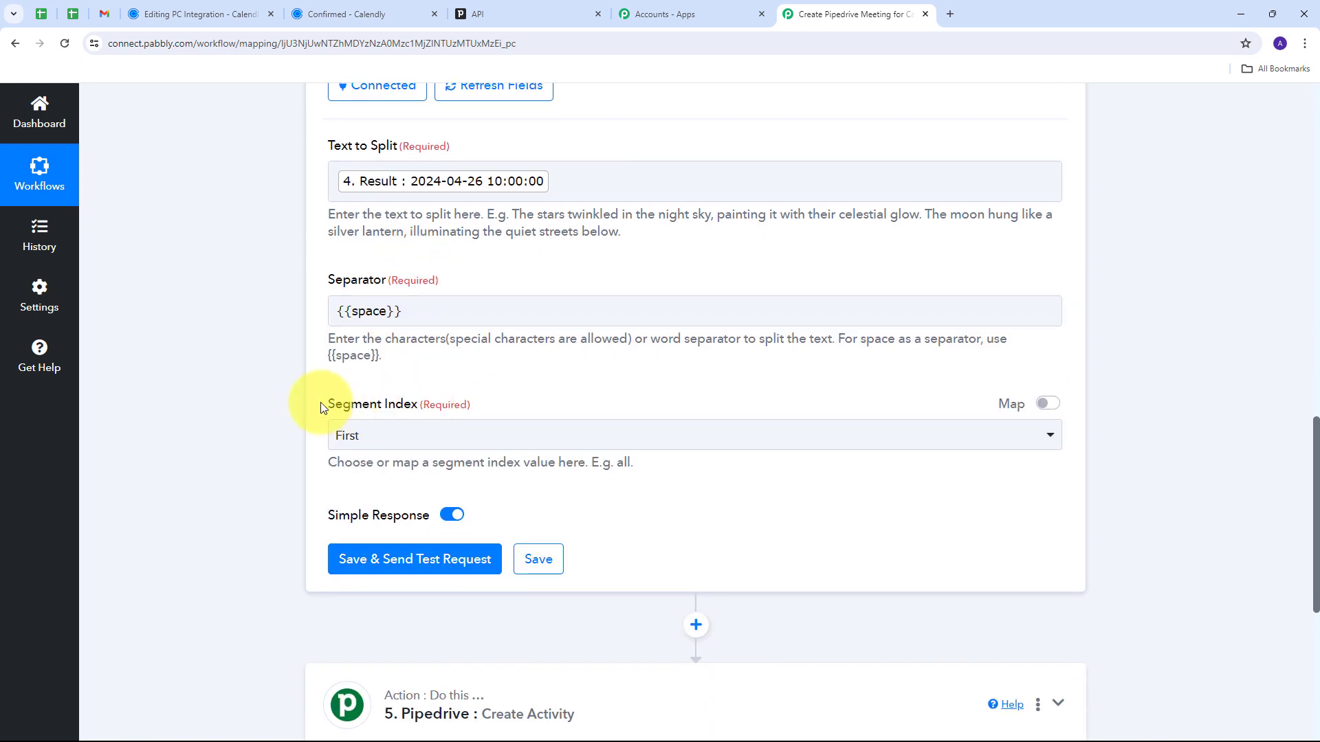
click(666, 438)
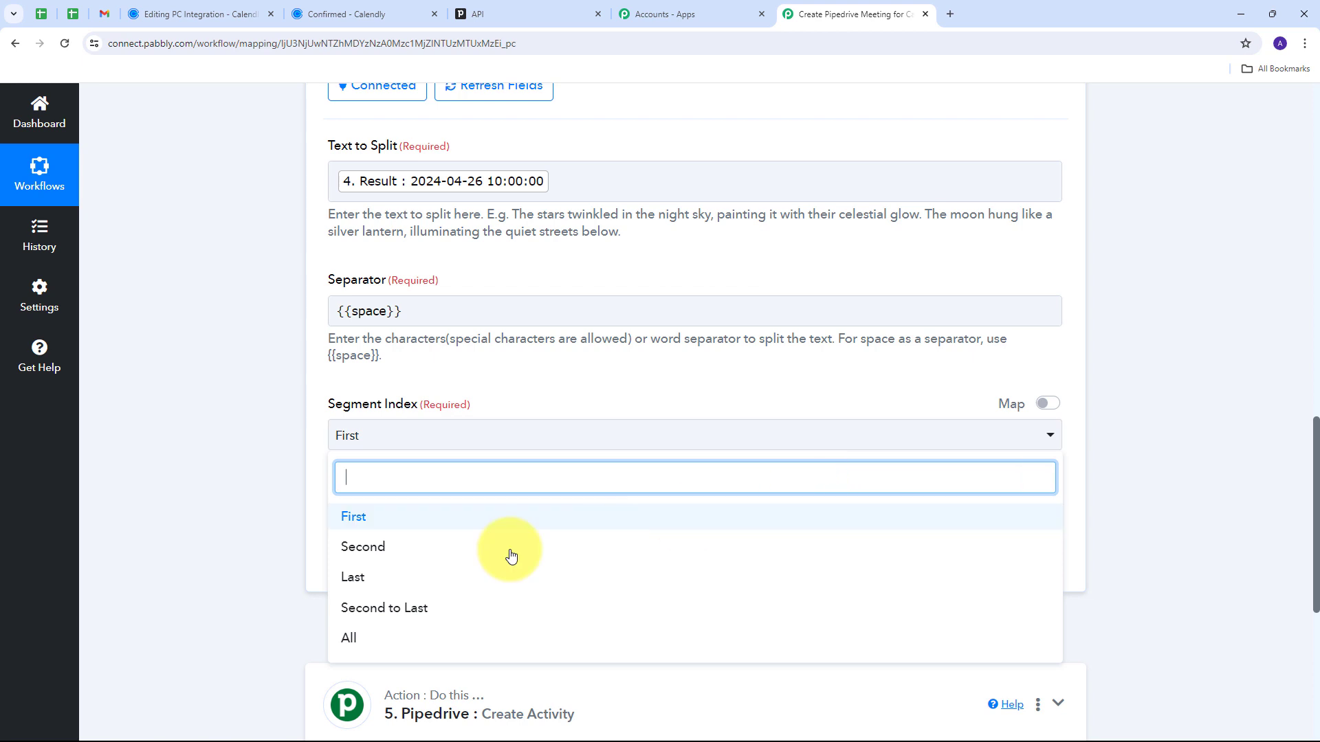
click(348, 636)
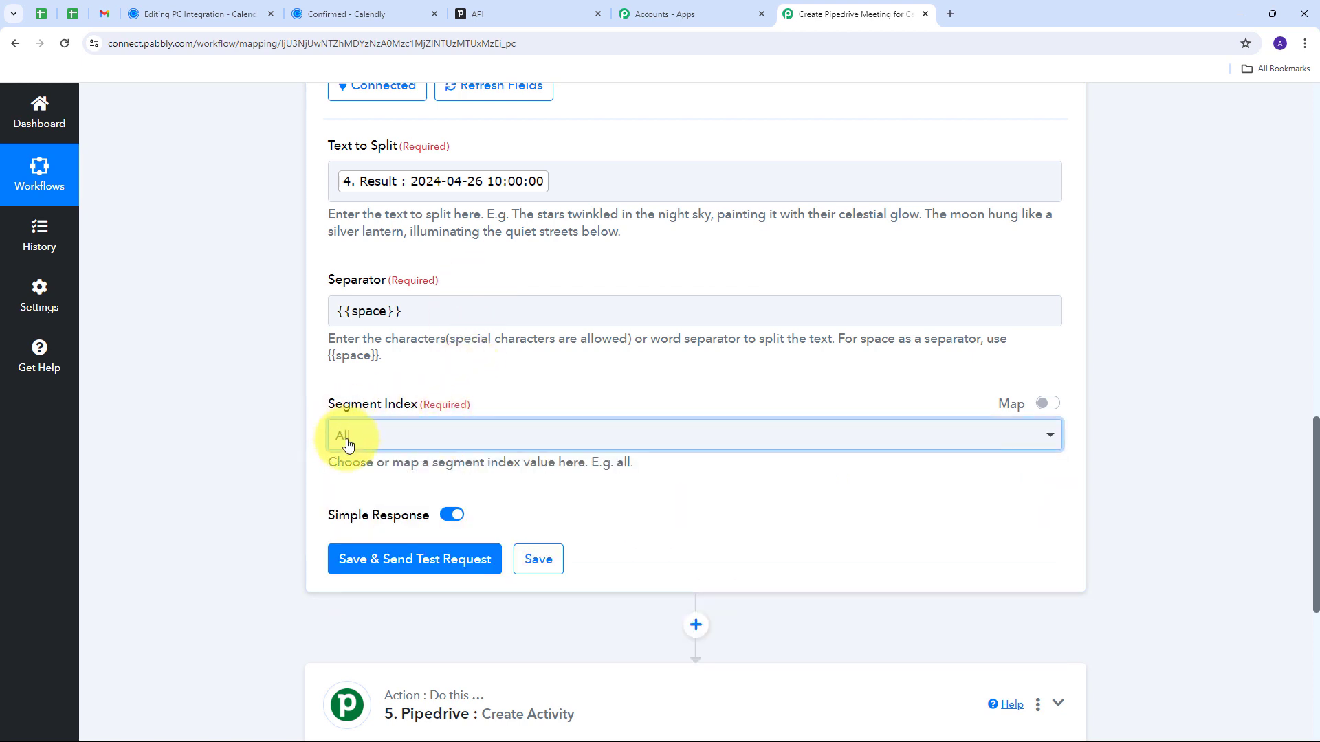
scroll(345, 446, up, 1)
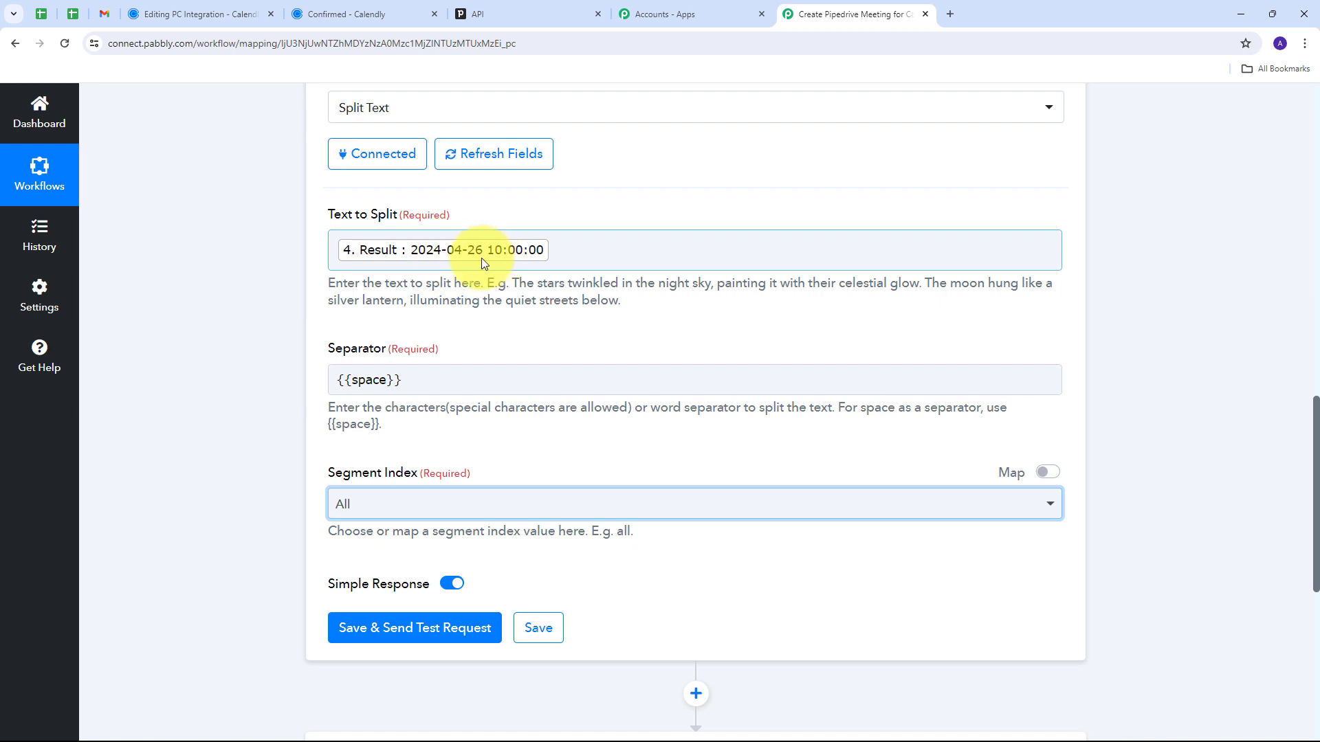
scroll(484, 253, down, 2)
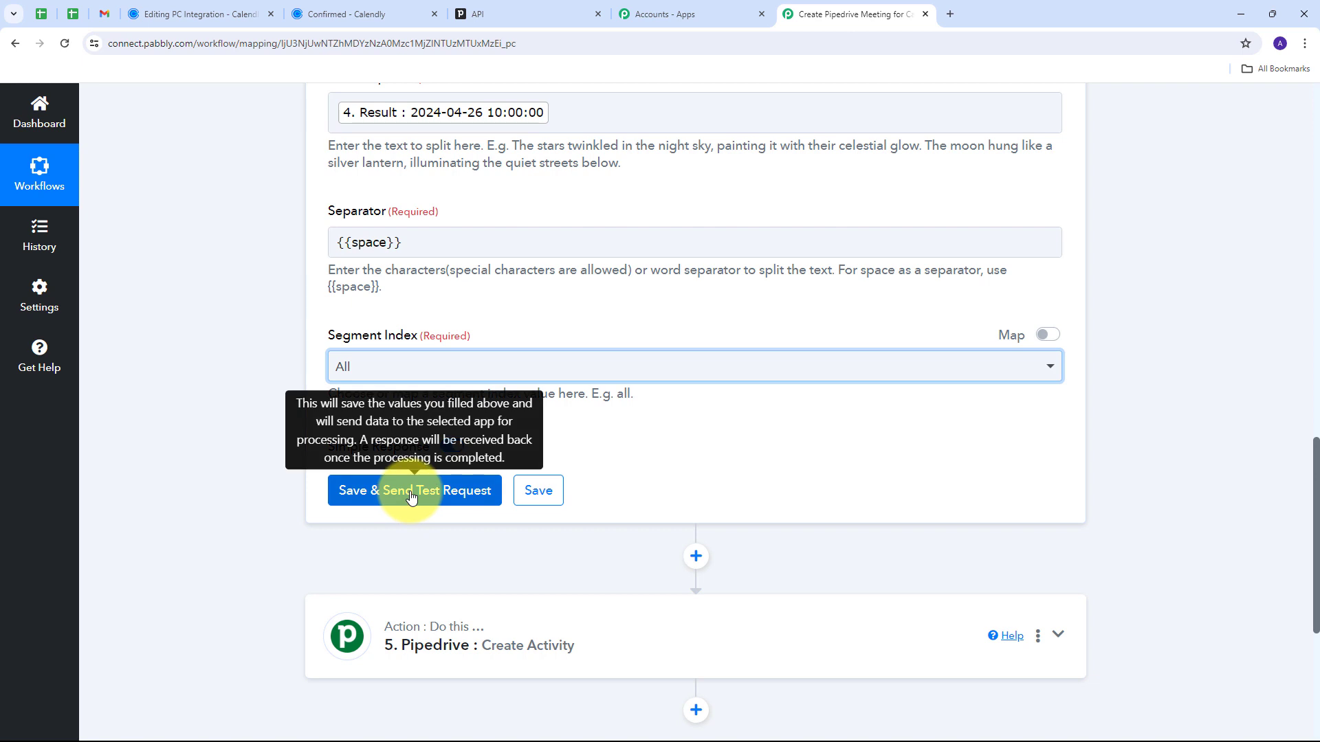
click(411, 494)
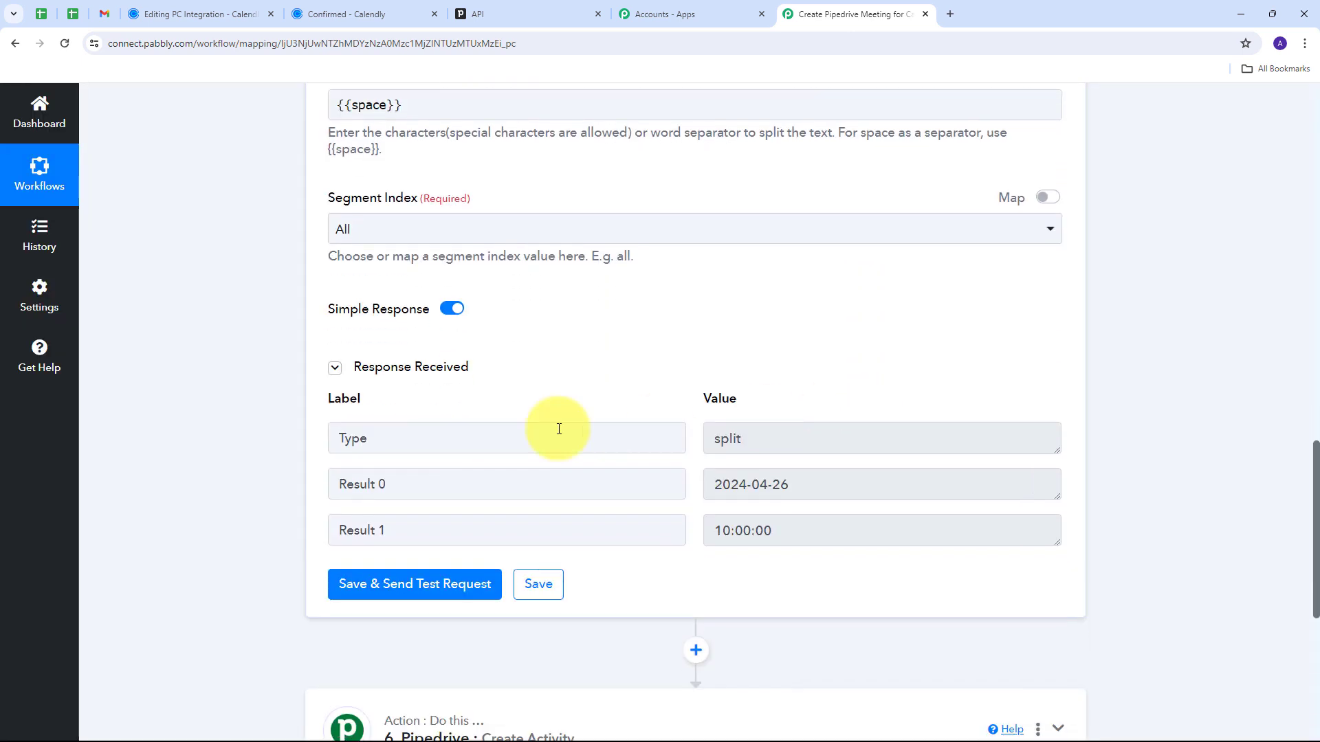
click(789, 439)
triple_click(730, 440)
triple_click(816, 484)
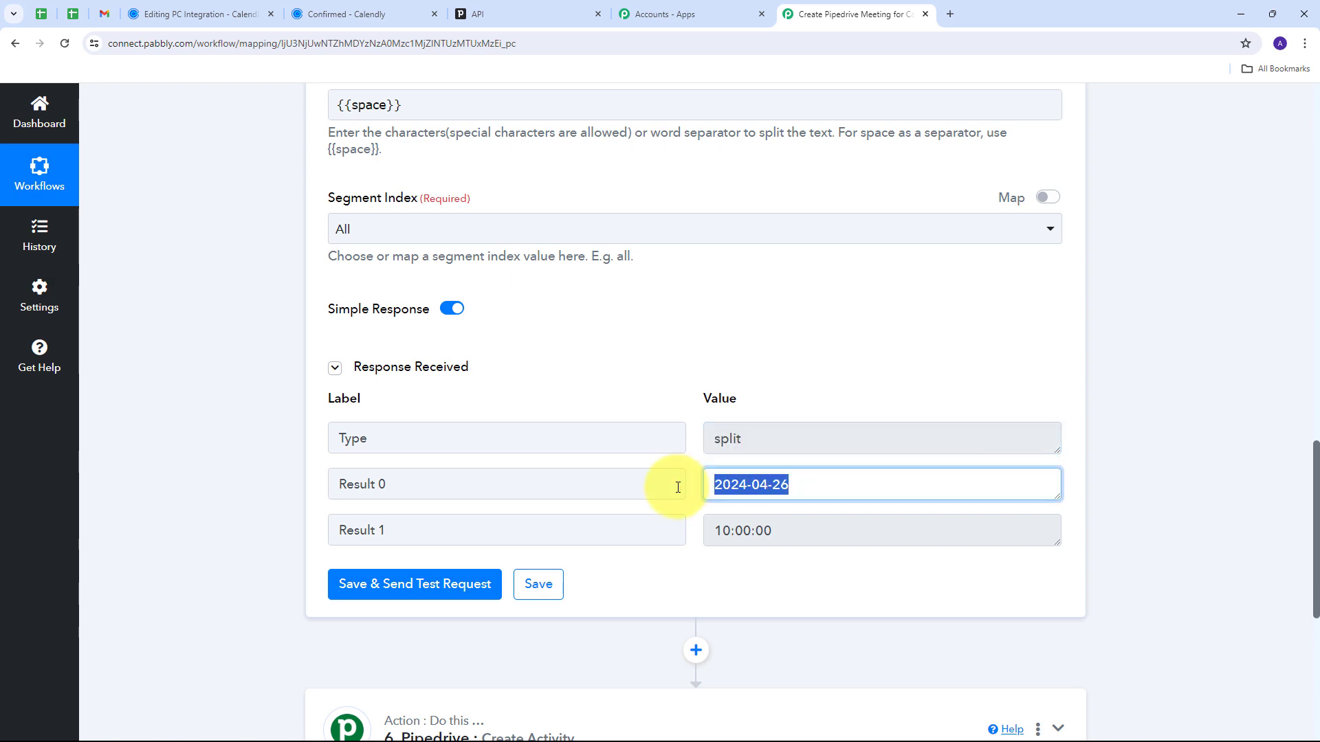
triple_click(790, 530)
Reopen the Pipedrive Create Activity step and map the Split Text Result 0 as the Due date.
scroll(478, 294, down, 5)
scroll(559, 325, up, 1)
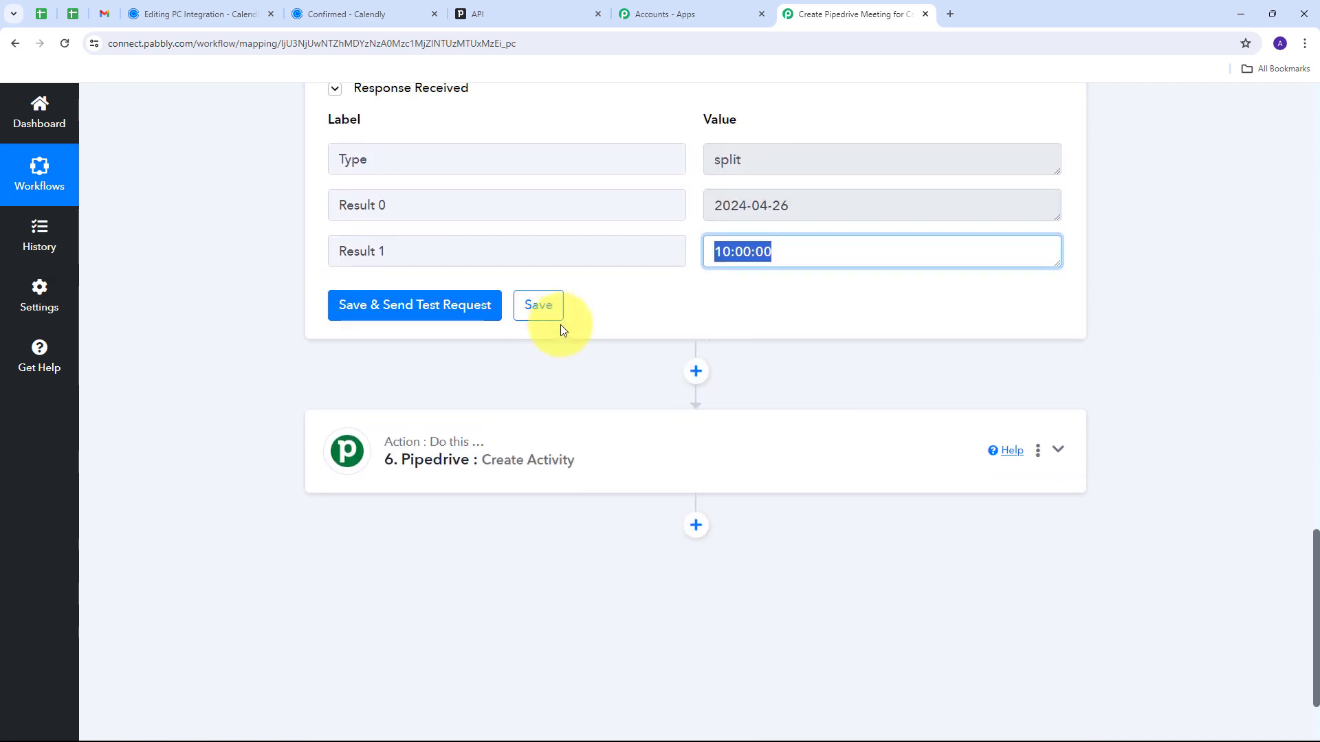
scroll(499, 390, down, 1)
click(509, 383)
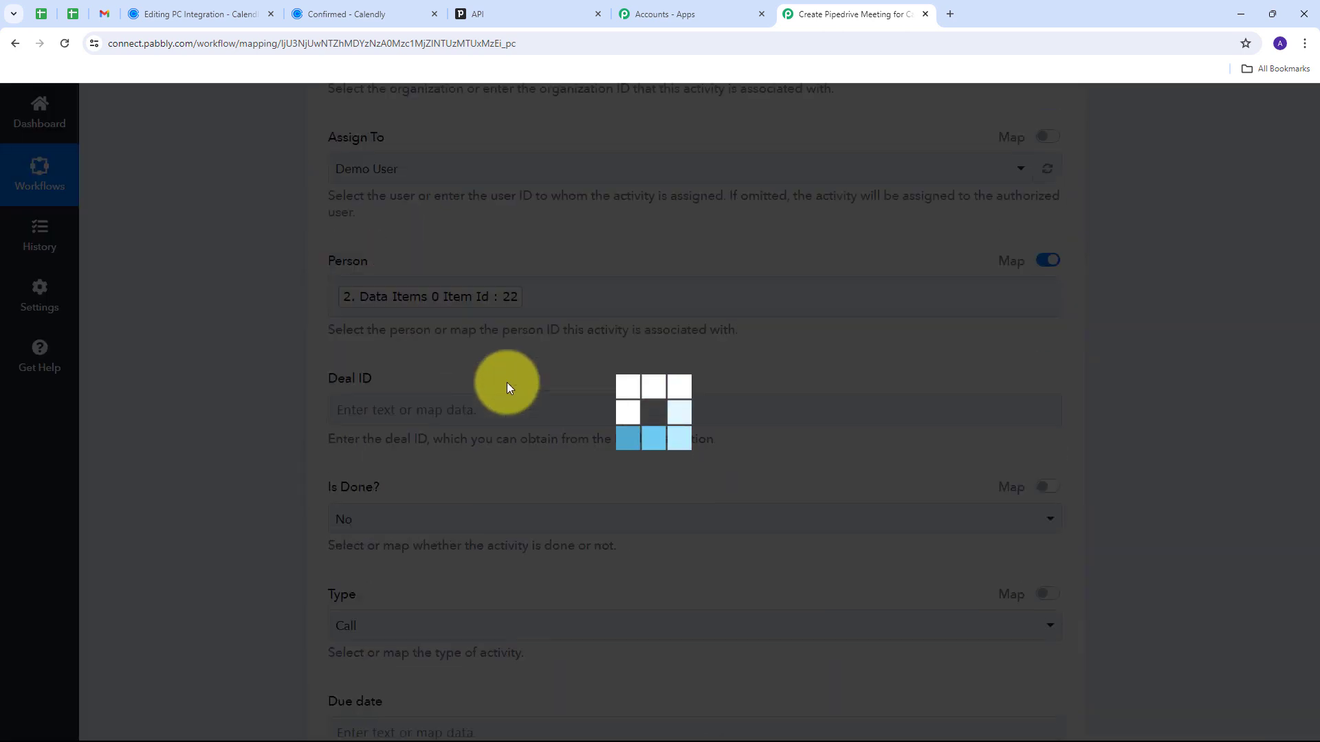
scroll(481, 323, down, 7)
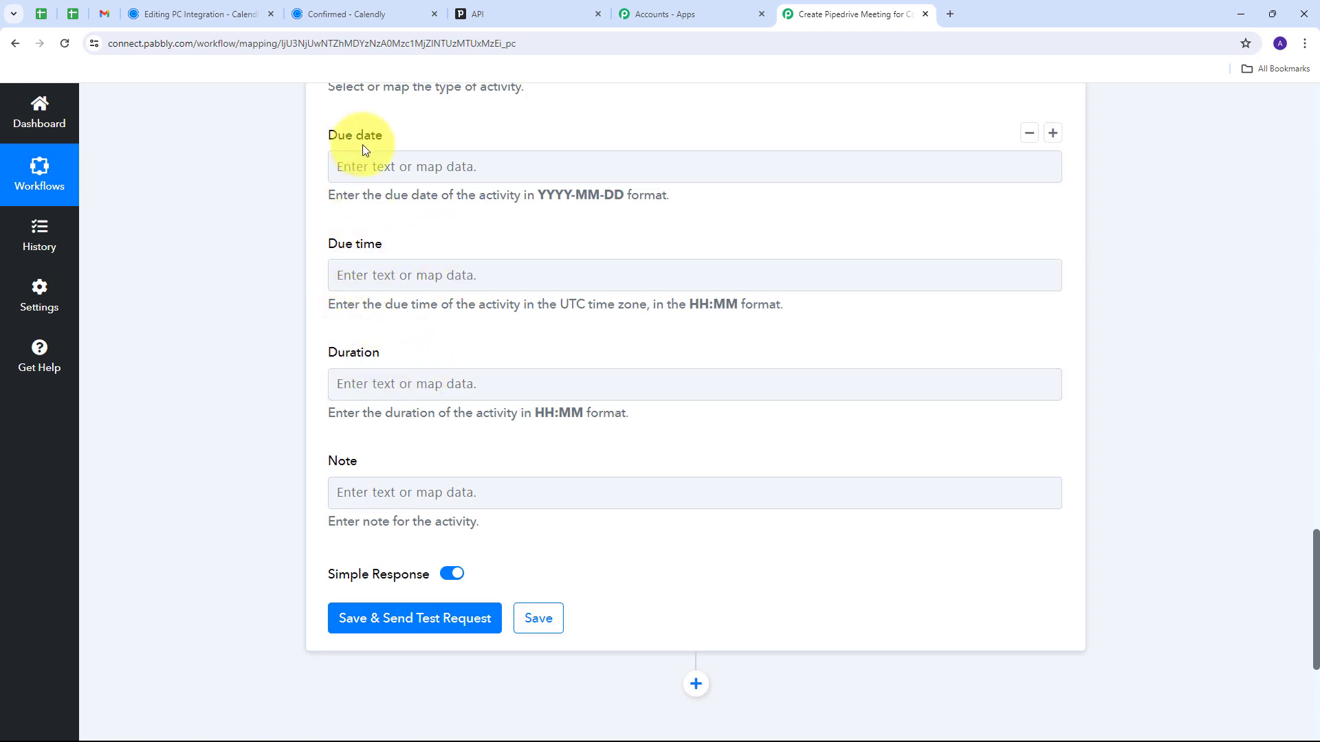
scroll(405, 160, up, 1)
scroll(405, 161, up, 2)
click(375, 303)
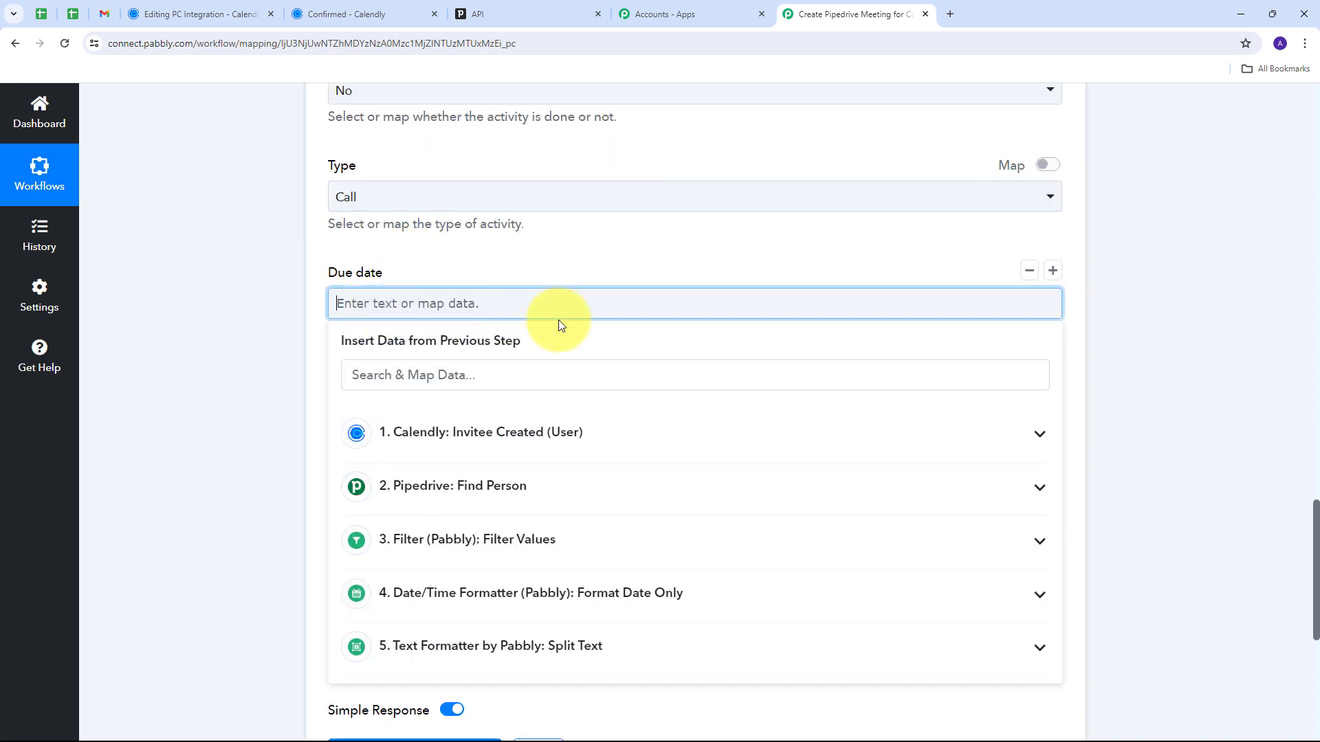
click(560, 647)
scroll(660, 440, down, 1)
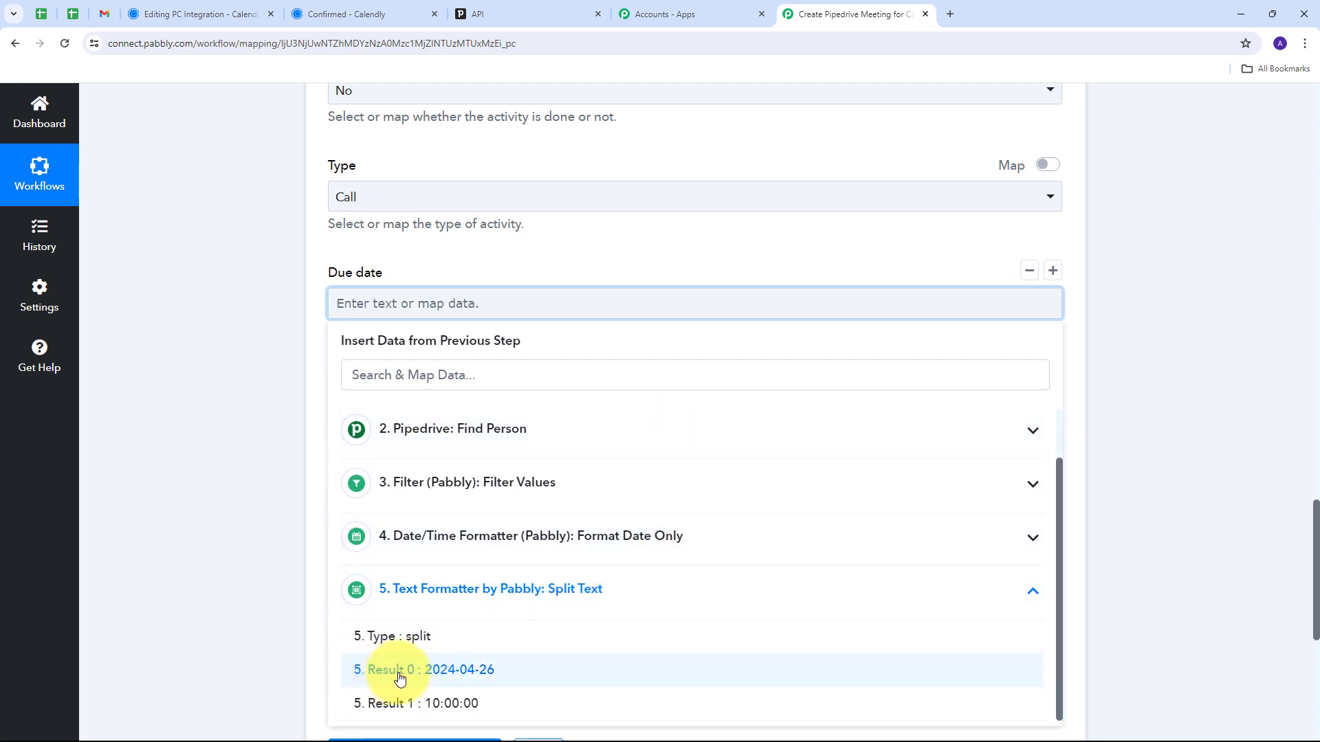
click(485, 679)
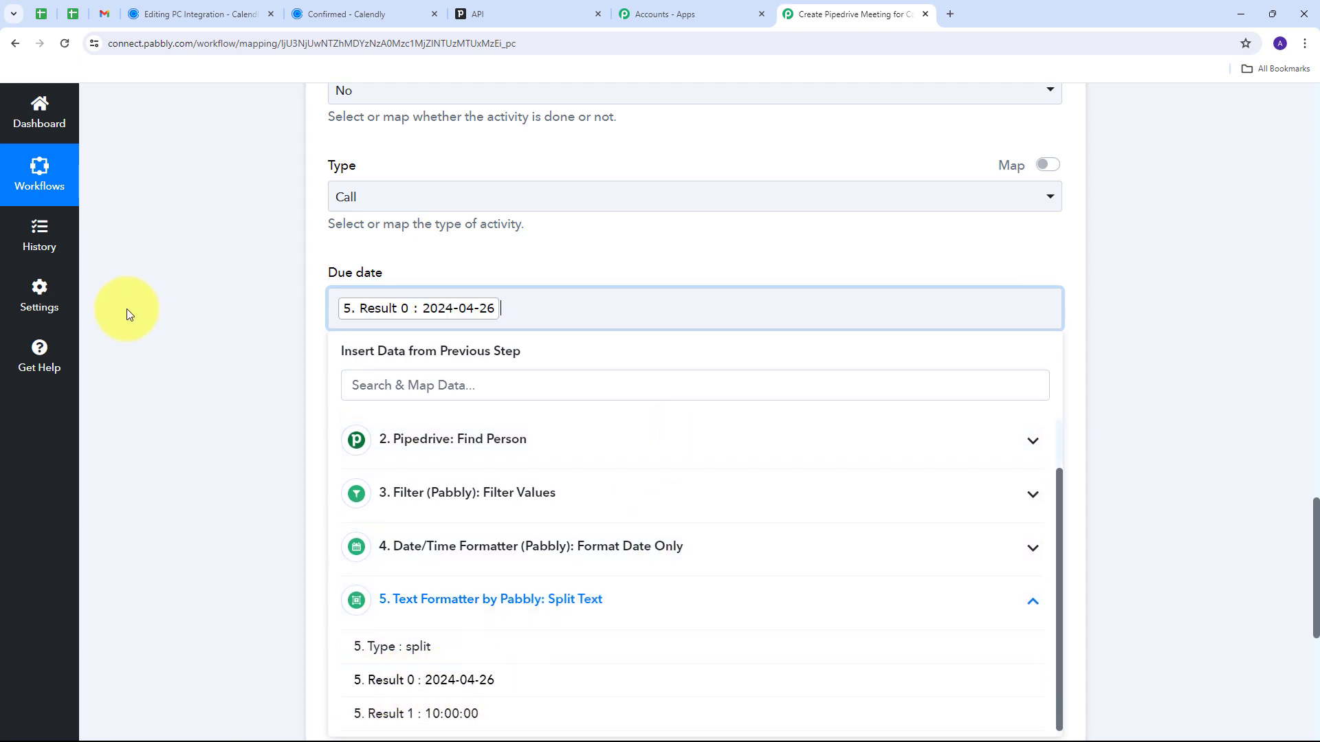
click(118, 309)
Map the Split Text Result 1 as the activity's Due time.
scroll(381, 357, down, 2)
click(363, 284)
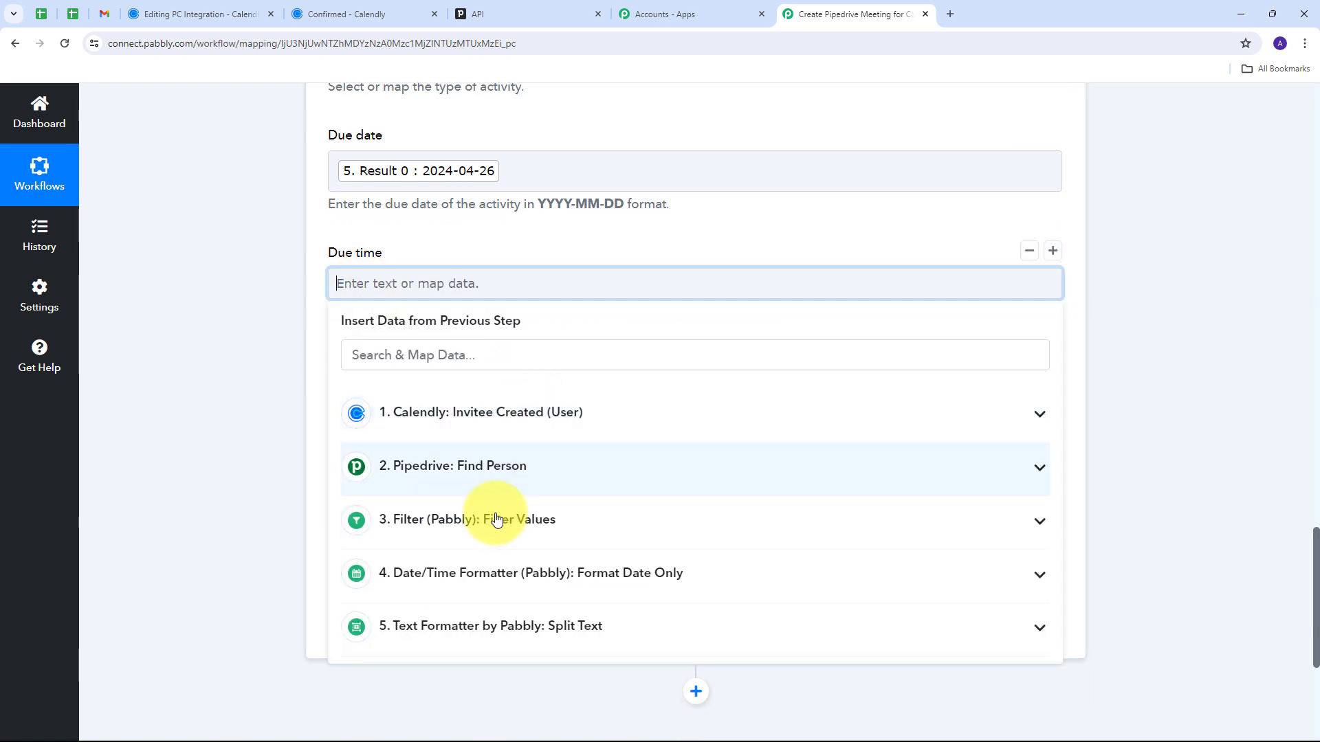
click(486, 625)
click(484, 681)
click(253, 321)
Save the Create Activity step with a test request and examine the Success and Data Type values in the response.
scroll(486, 392, up, 4)
scroll(486, 398, up, 5)
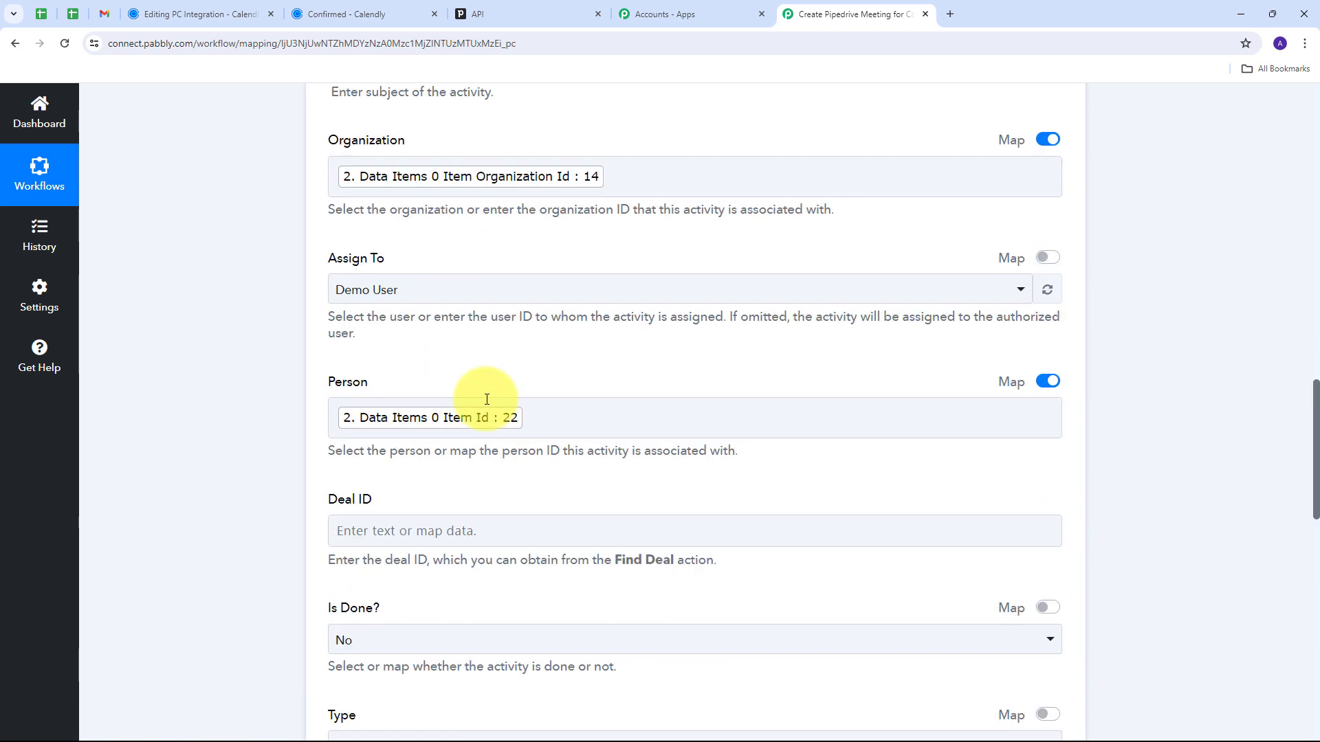
scroll(495, 398, down, 9)
scroll(509, 340, down, 3)
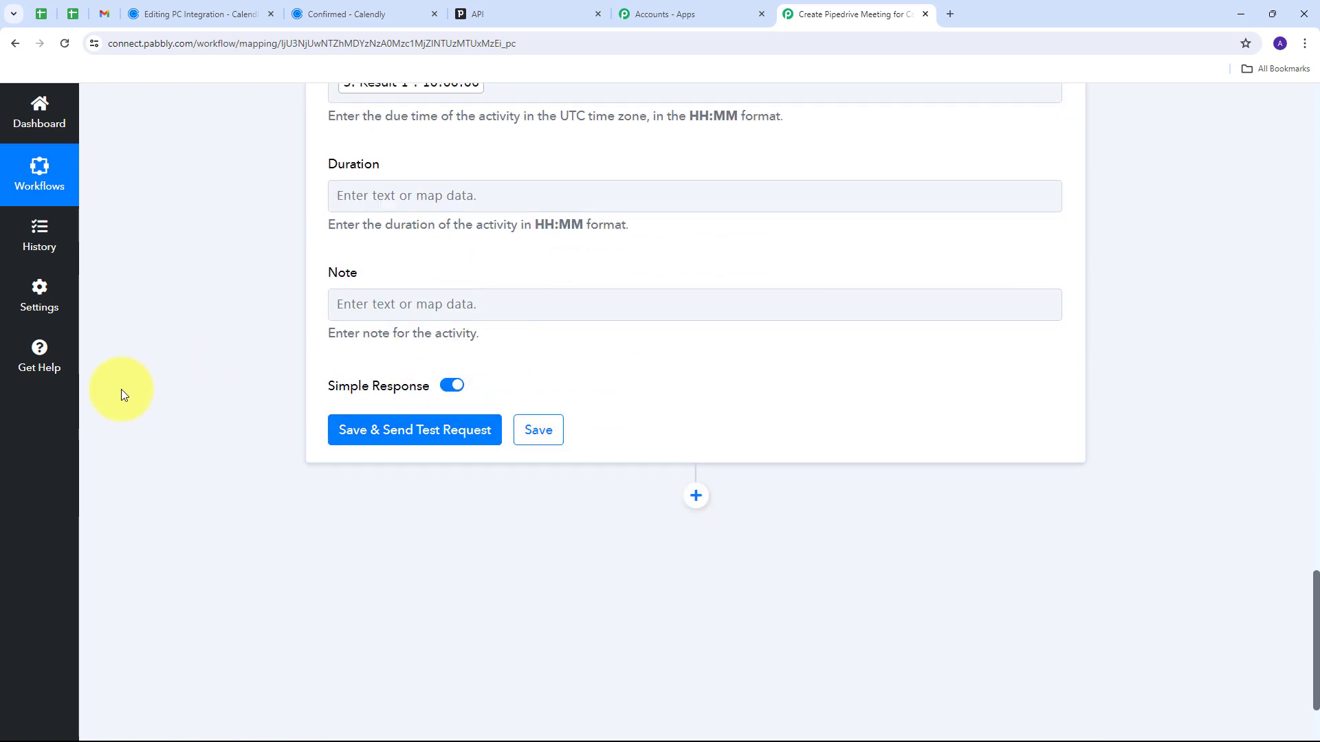
click(421, 436)
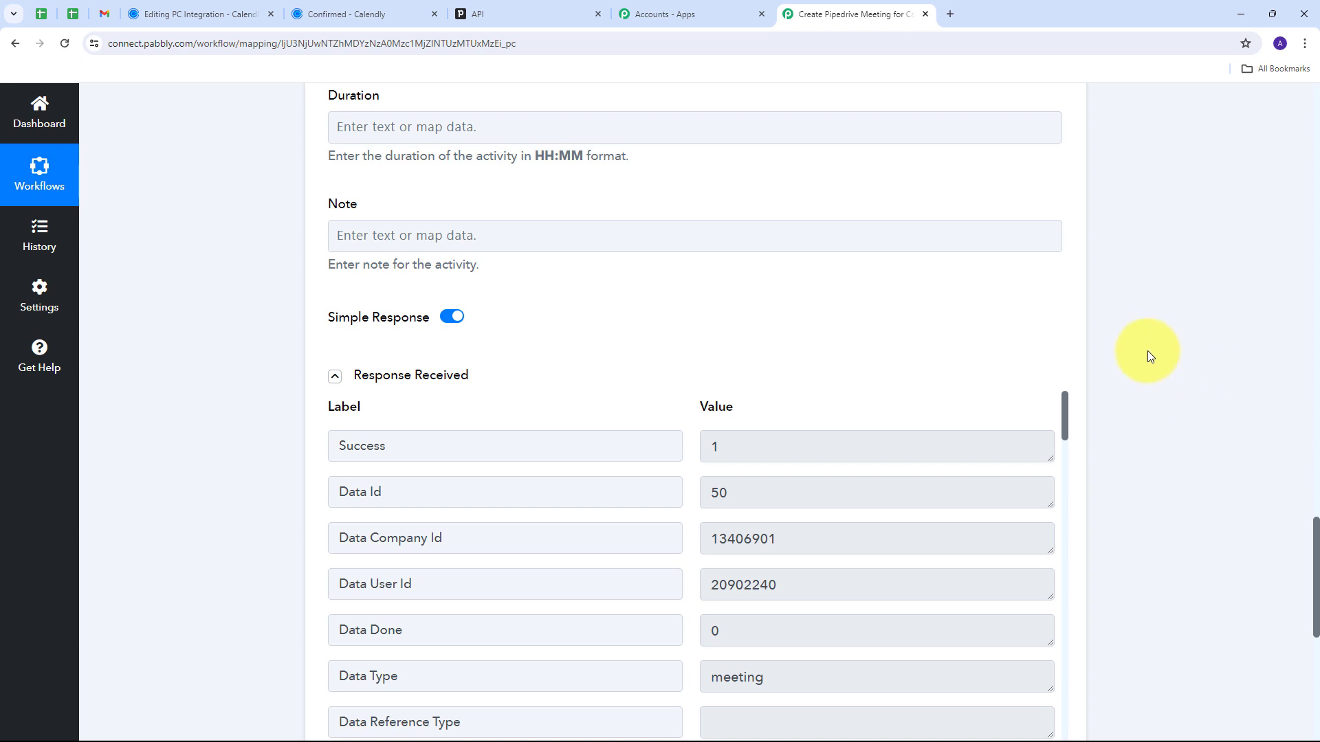
scroll(1148, 351, down, 3)
drag(772, 241, 667, 244)
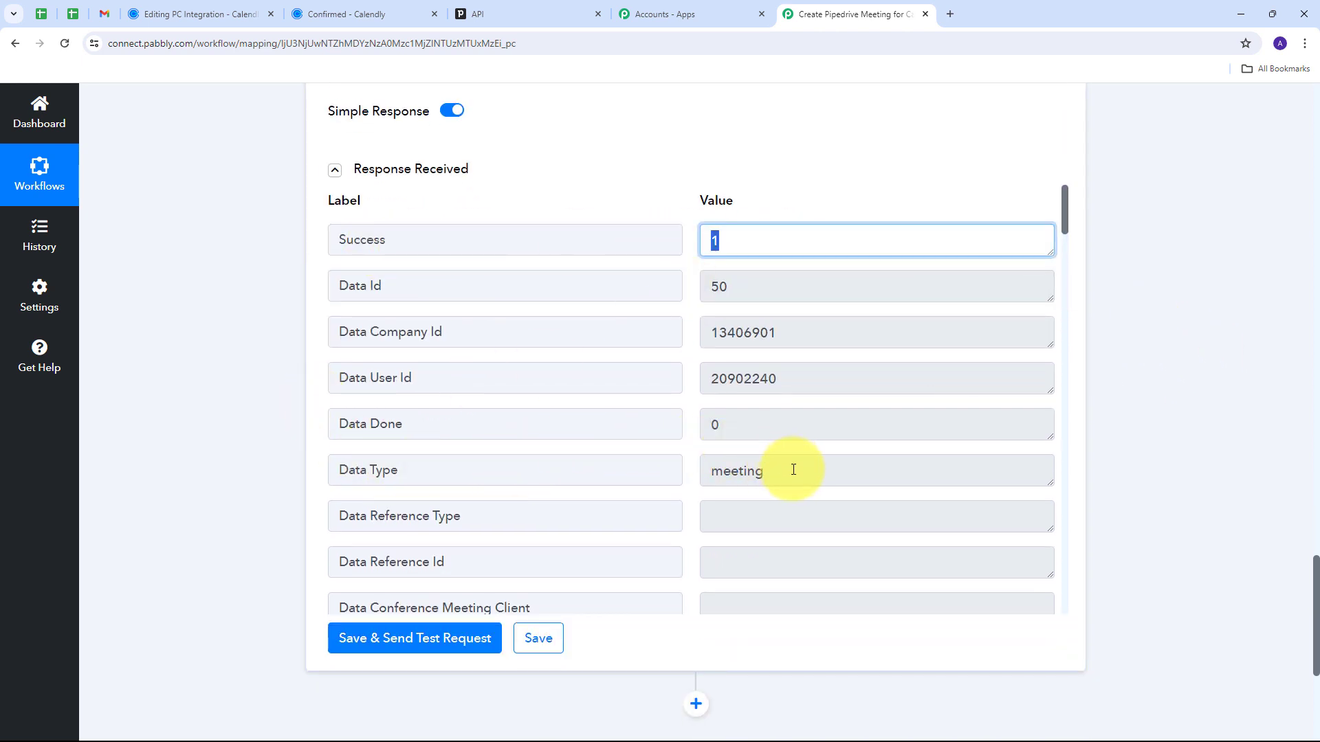
drag(793, 470, 654, 465)
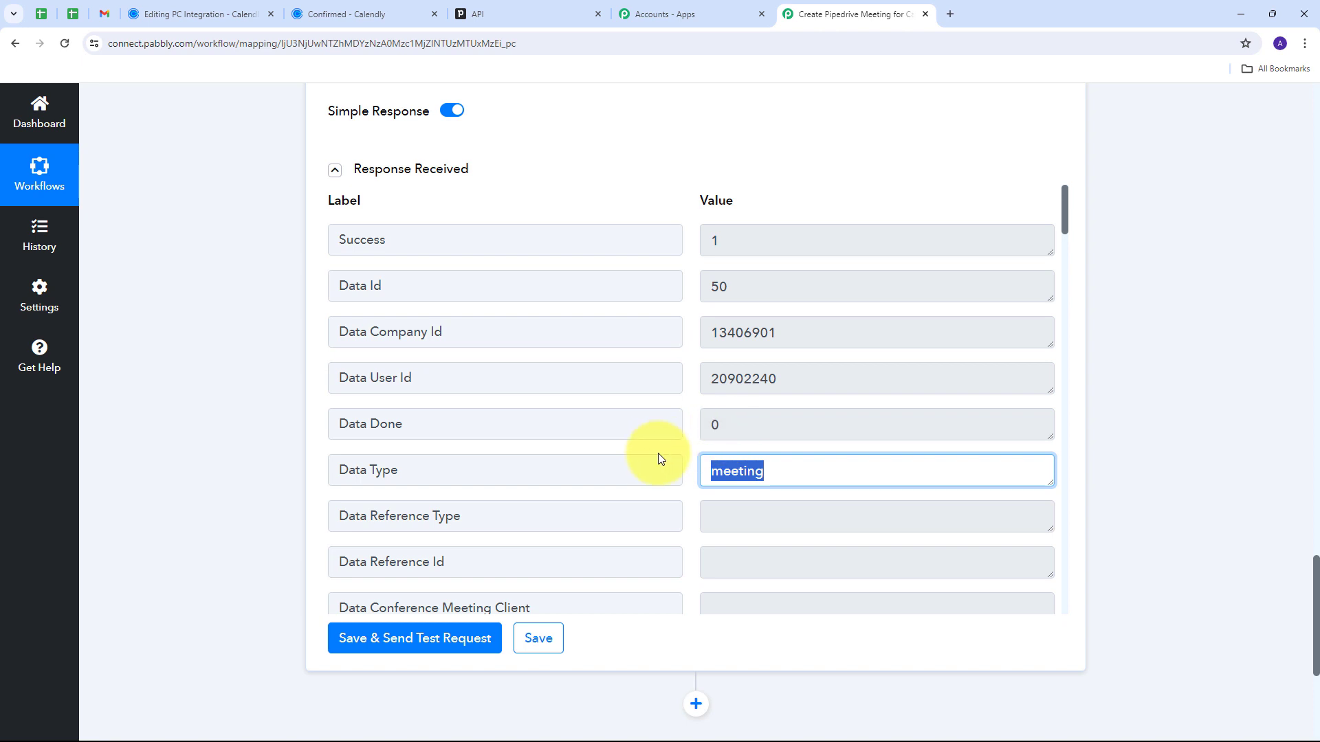
click(687, 431)
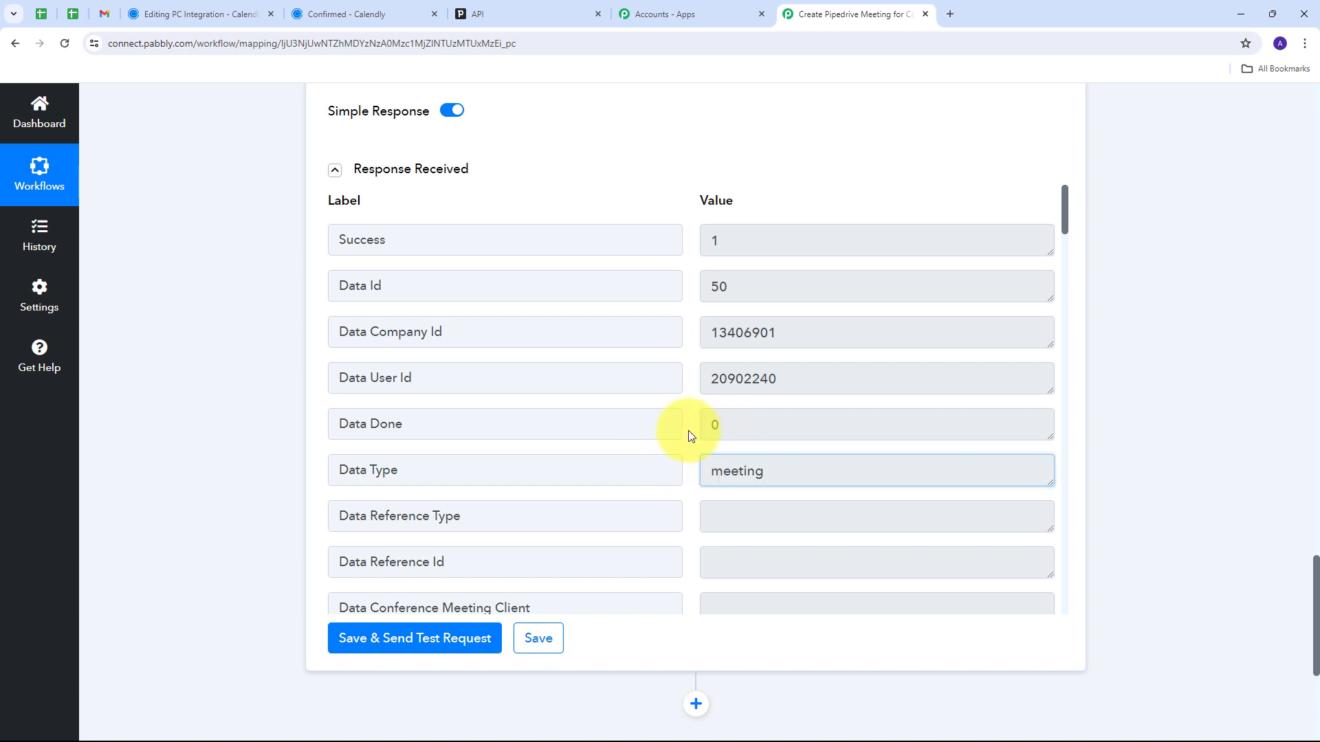
Switch to Pipedrive, filter the activities to meetings and open the PC Integration activity to check its details.
click(500, 10)
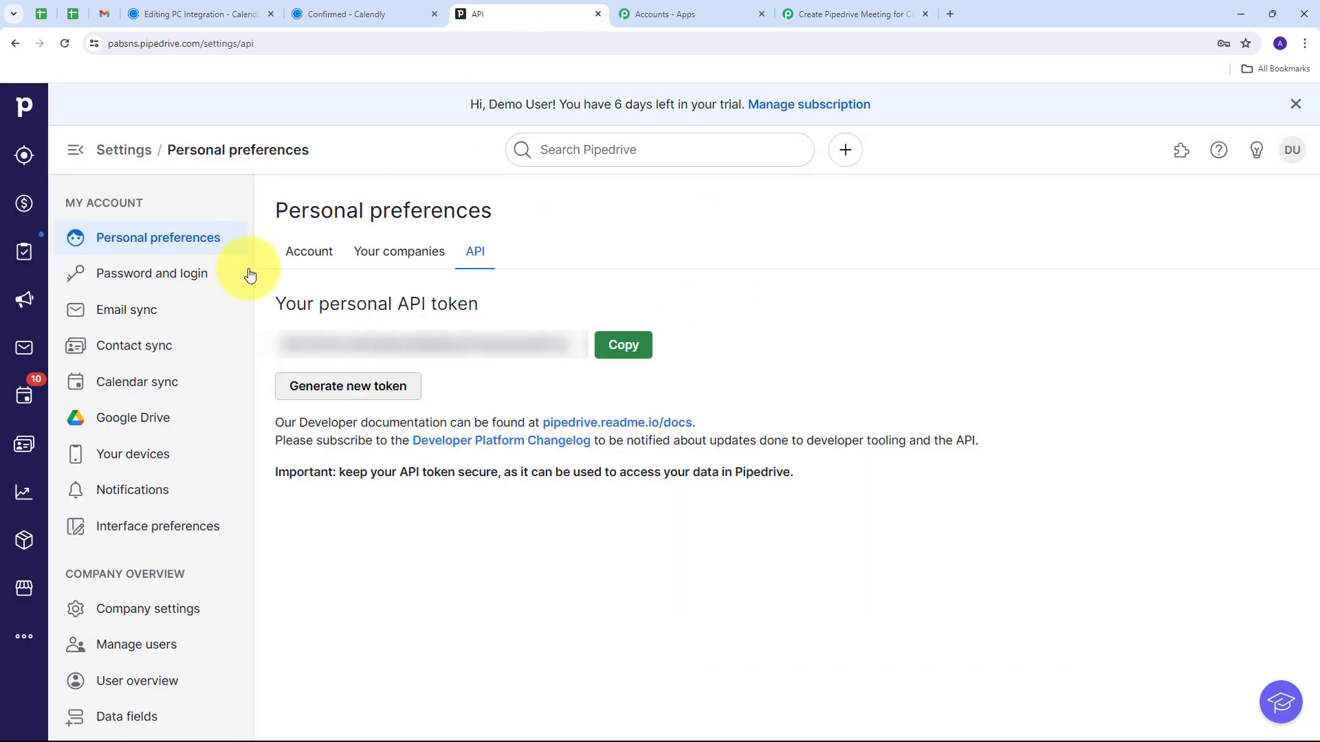
click(24, 395)
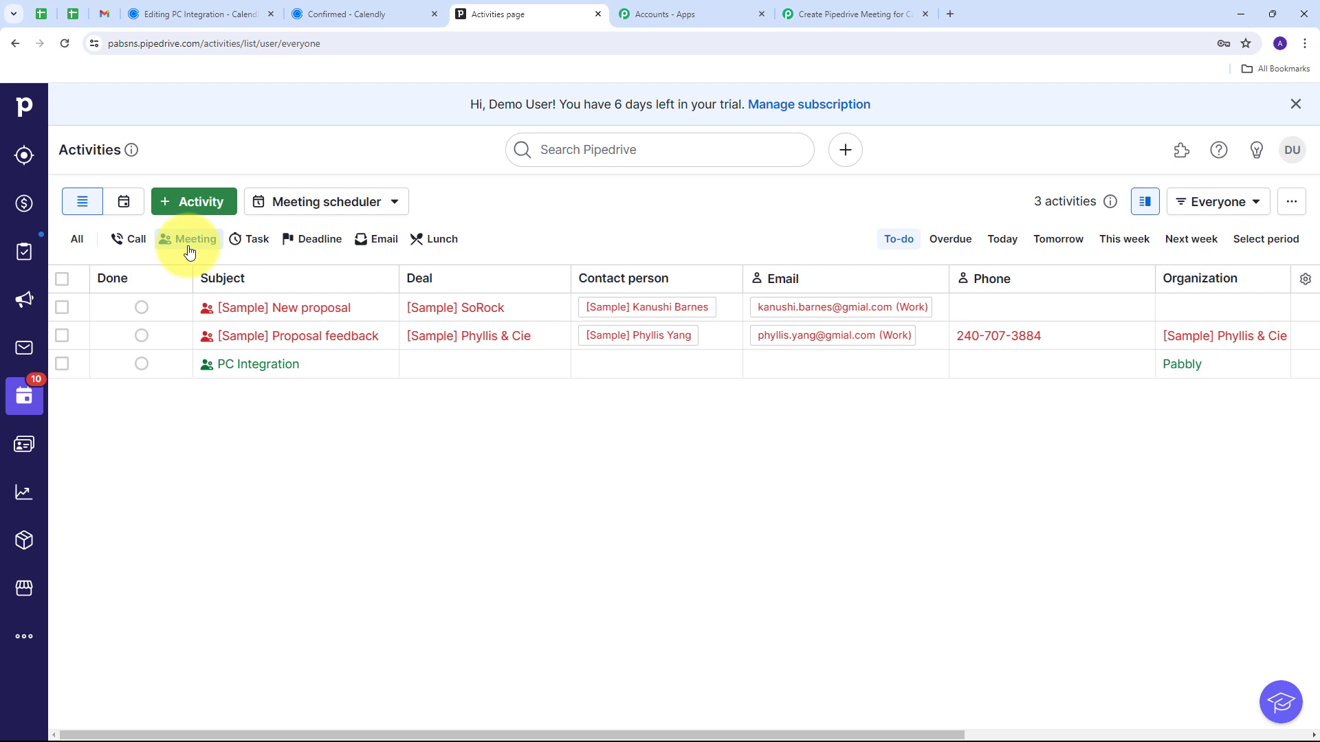
click(190, 252)
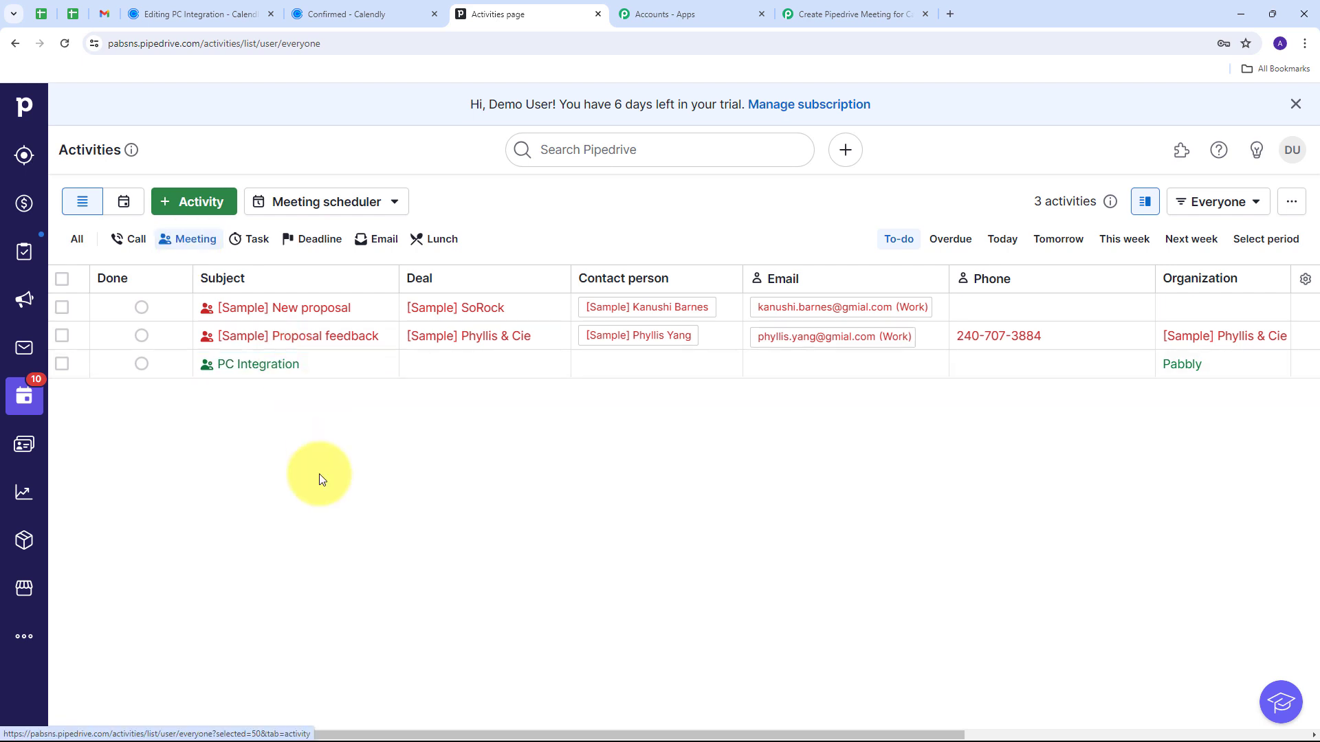
click(247, 368)
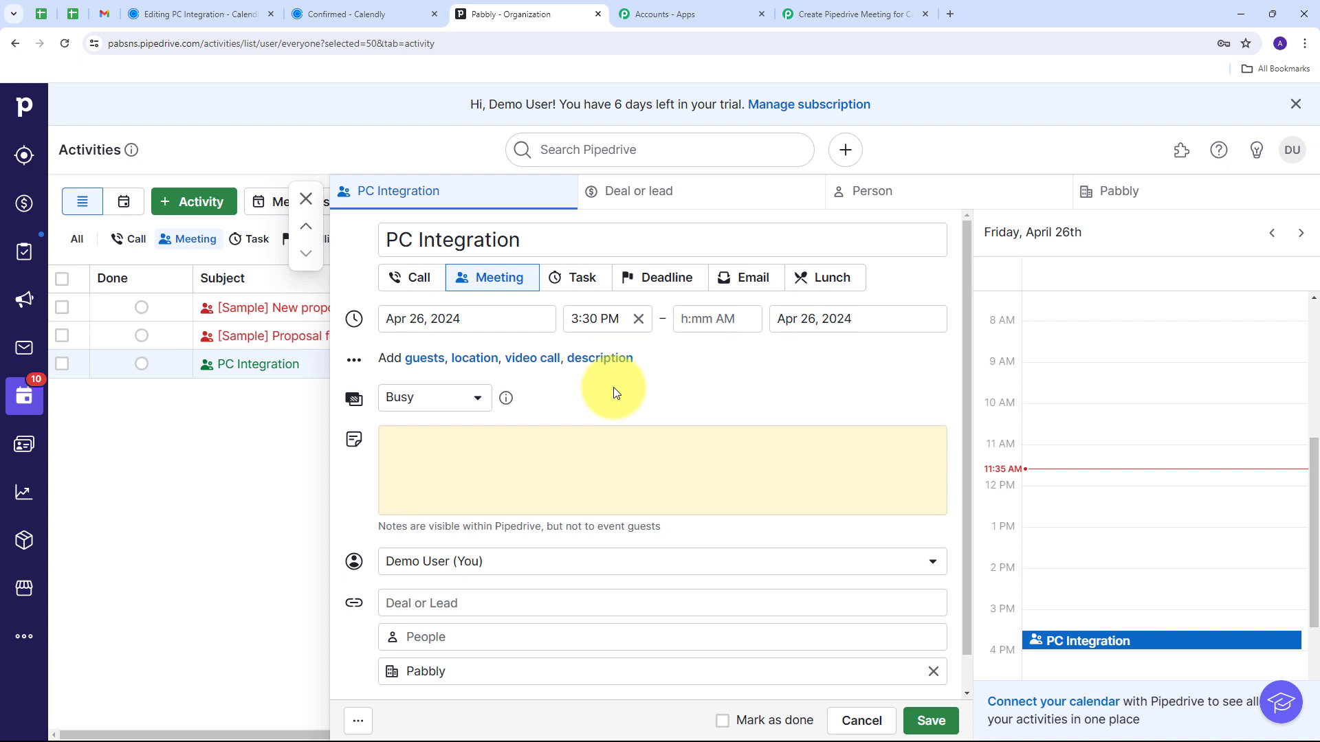
Review the PC Integration meeting's date, time, owner and linked organization in its details form.
scroll(613, 387, down, 1)
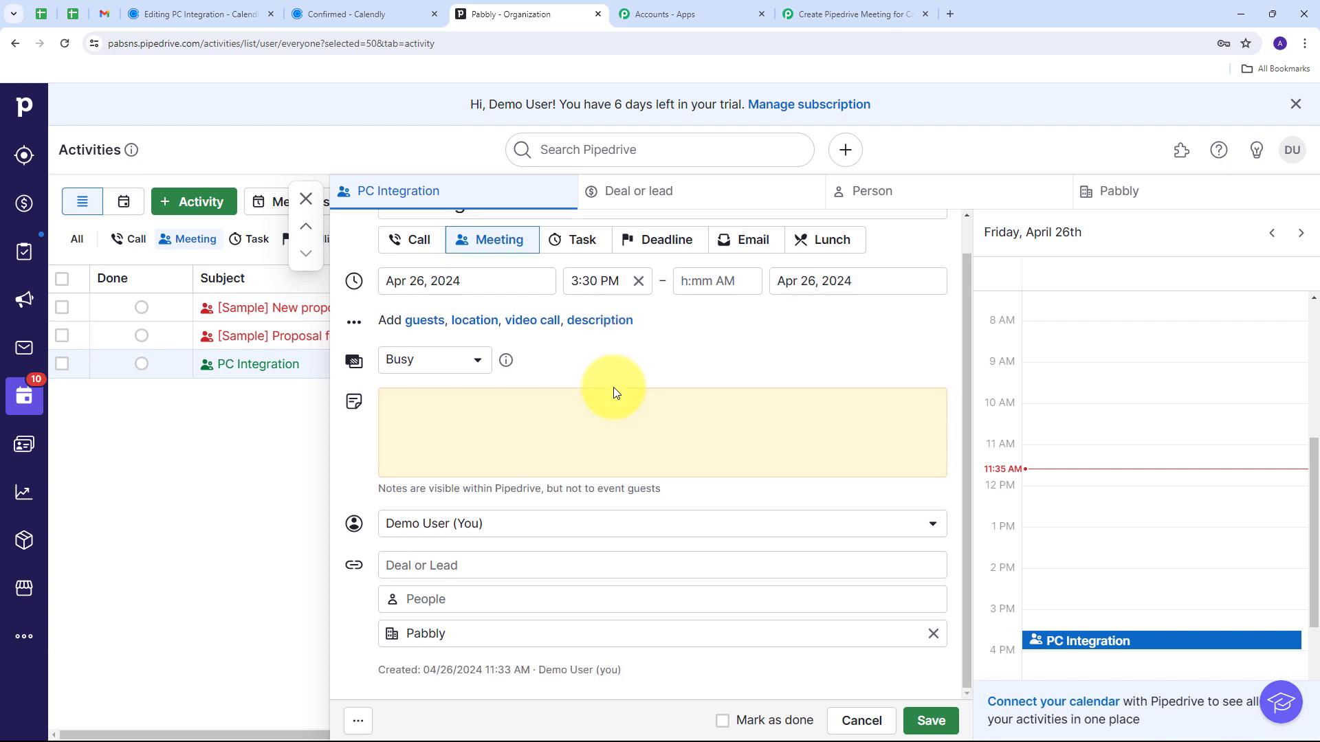
scroll(614, 386, up, 1)
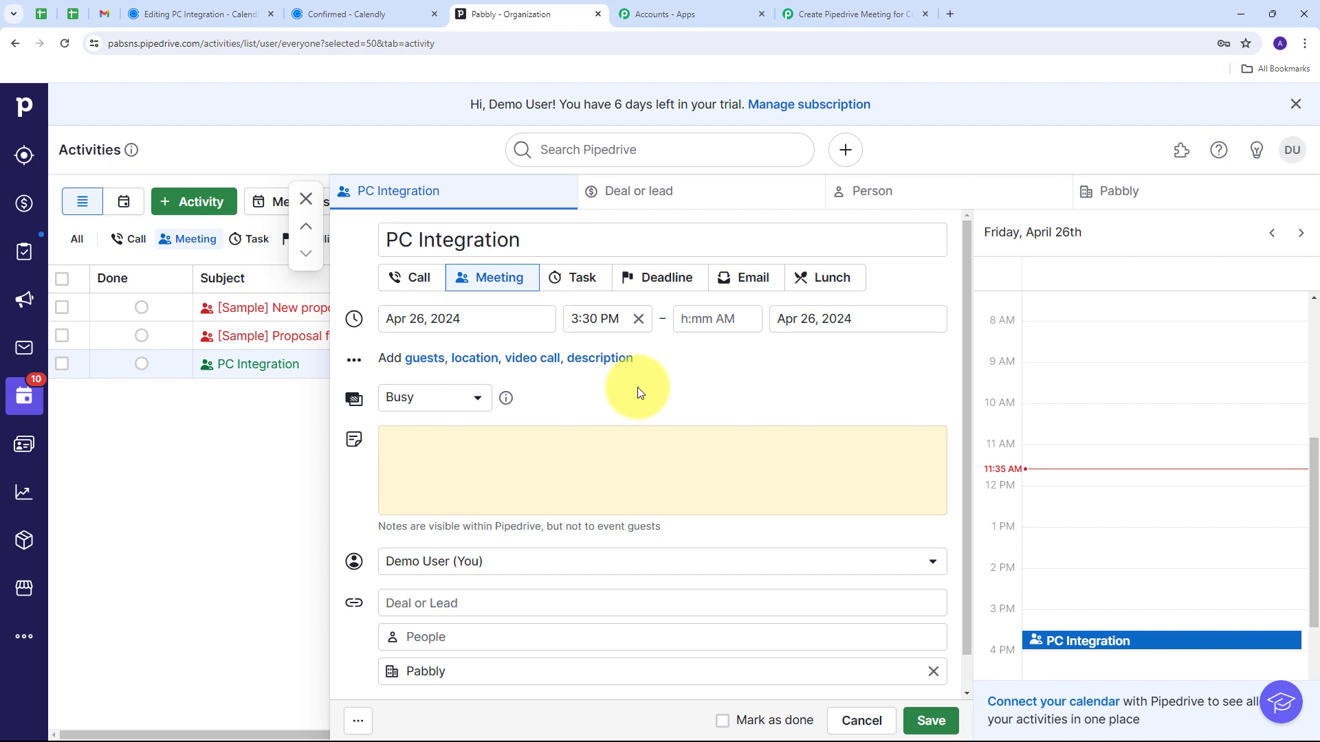
Switch to the Pabbly Connect workflow and review its sequence from the Calendly trigger through to the Pipedrive Create Activity step.
click(856, 15)
scroll(299, 419, up, 10)
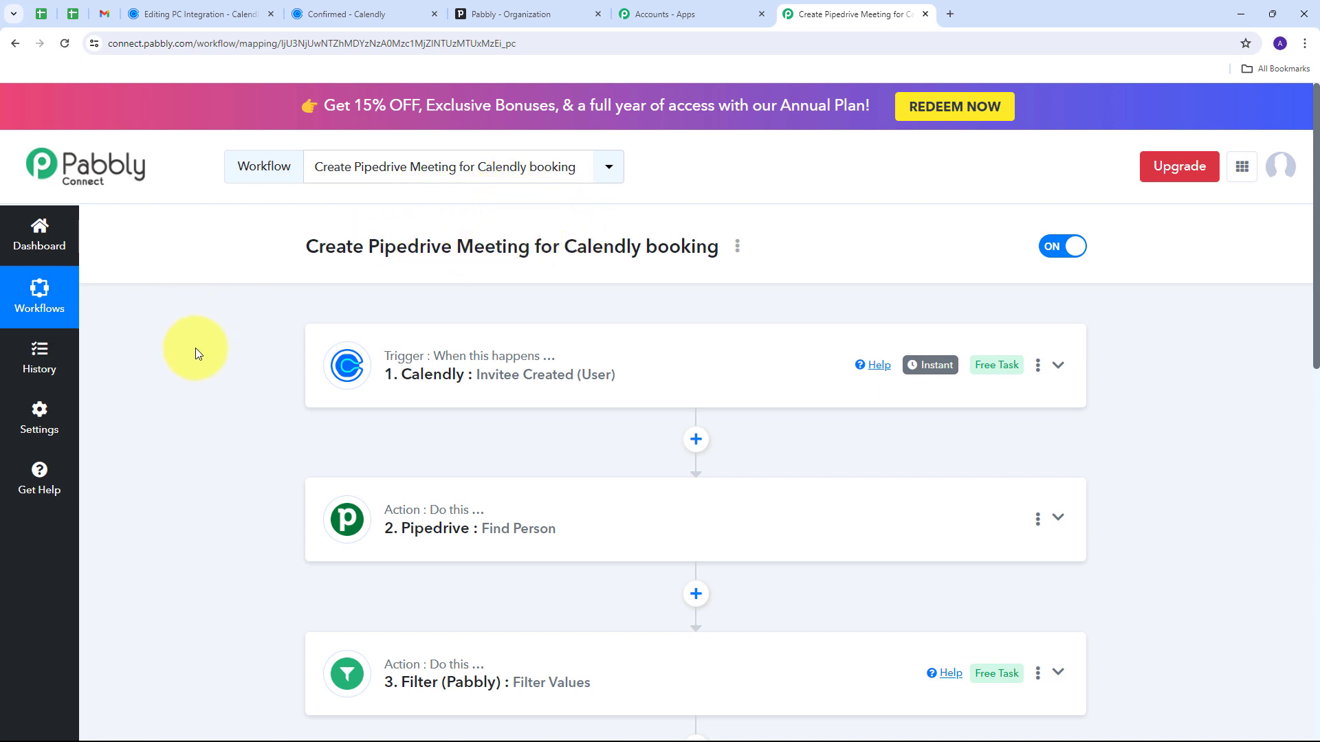
scroll(249, 291, down, 3)
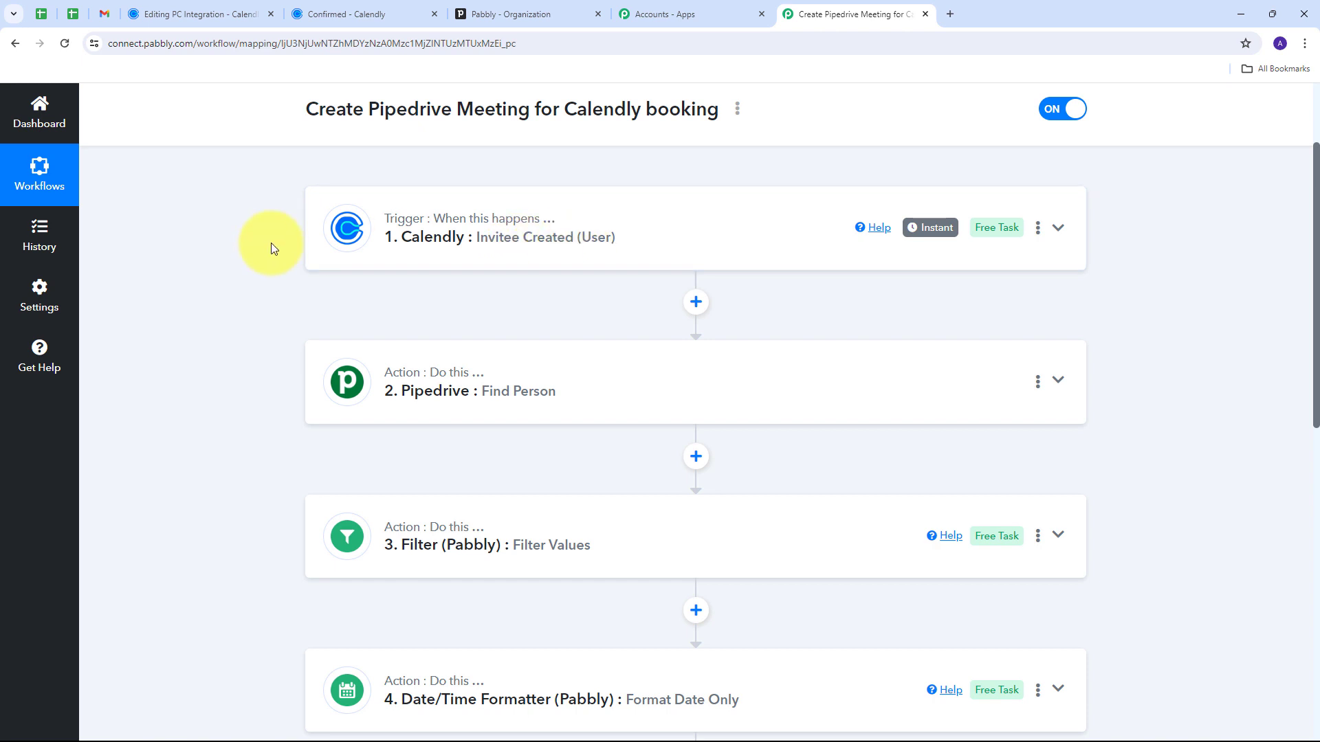
scroll(247, 312, down, 1)
scroll(274, 374, down, 2)
scroll(274, 374, up, 2)
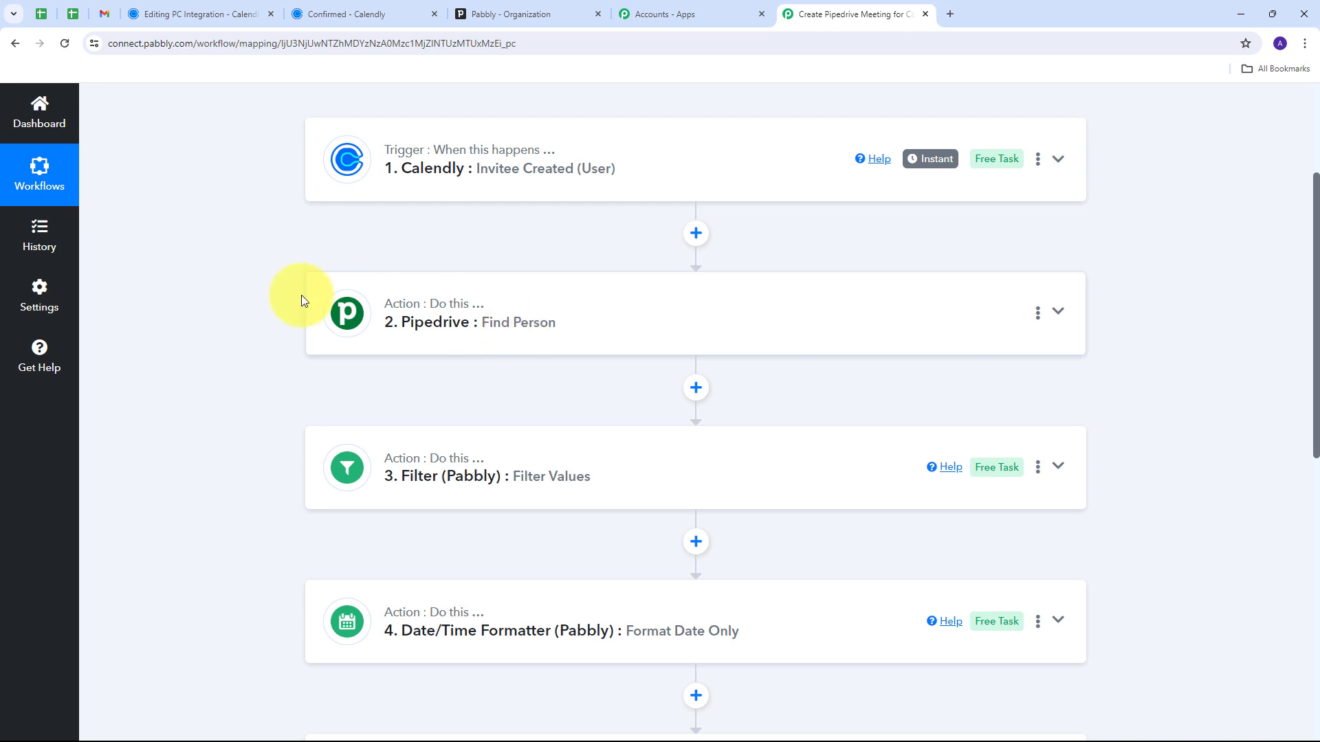
scroll(258, 282, down, 1)
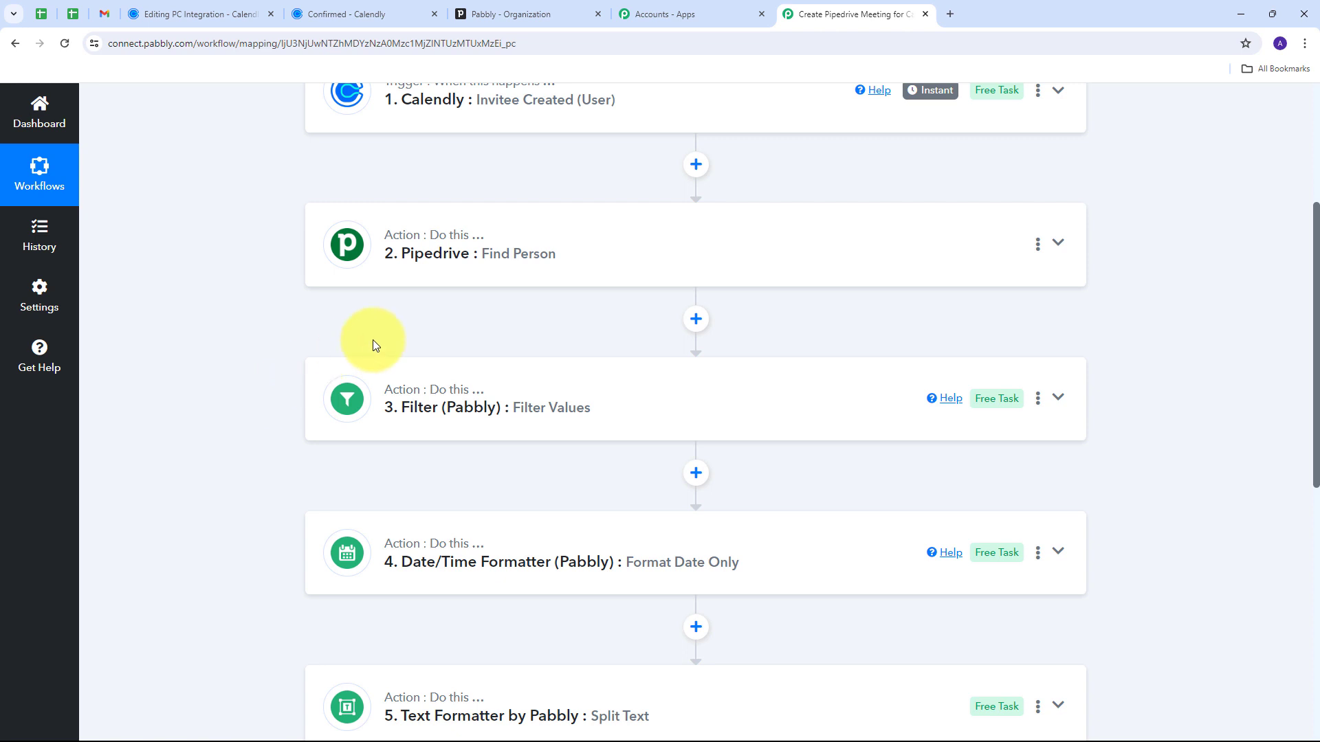
scroll(372, 345, down, 2)
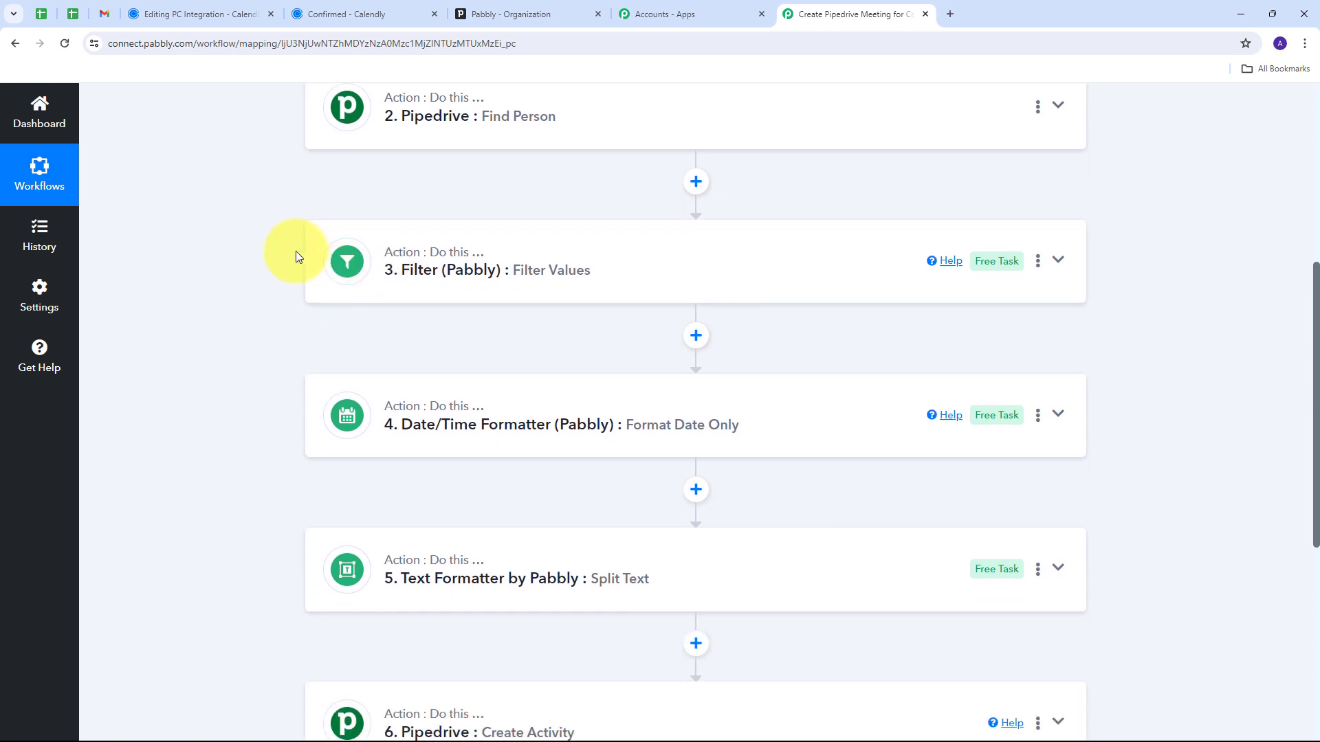
scroll(241, 270, down, 2)
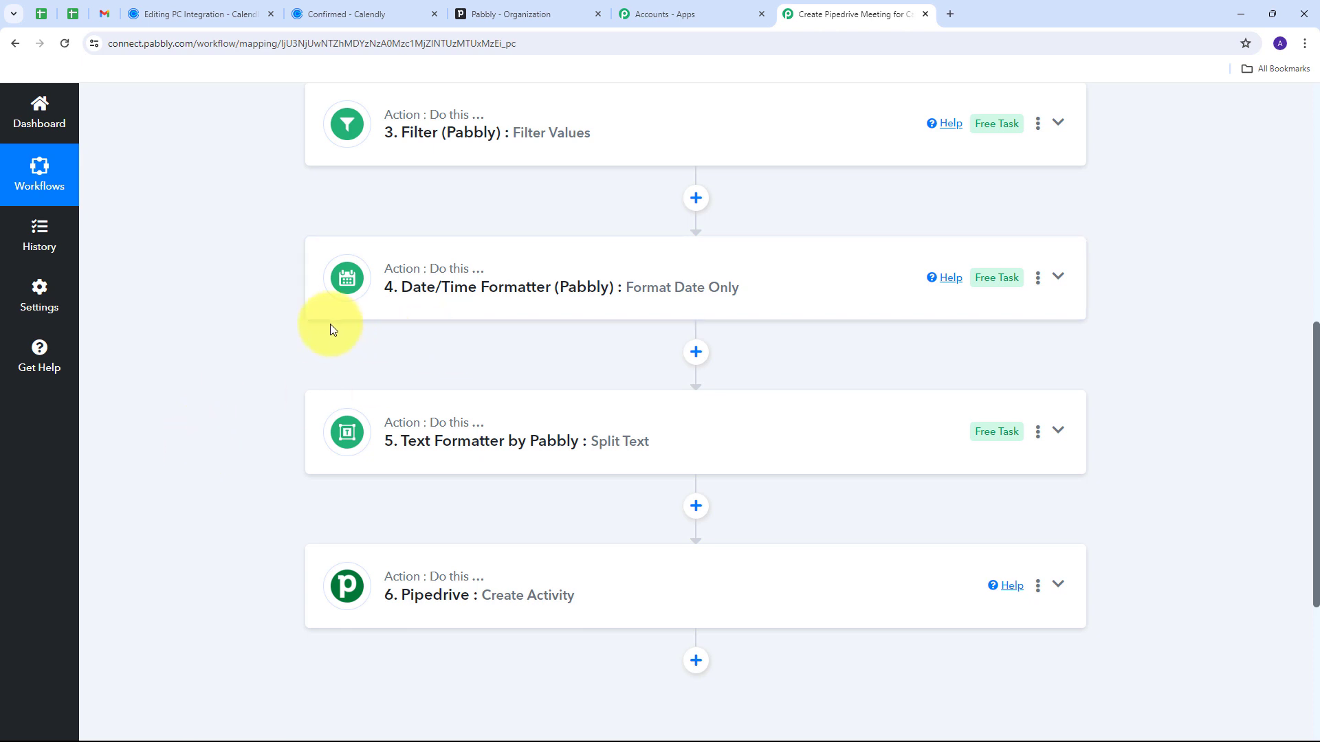
scroll(288, 326, down, 2)
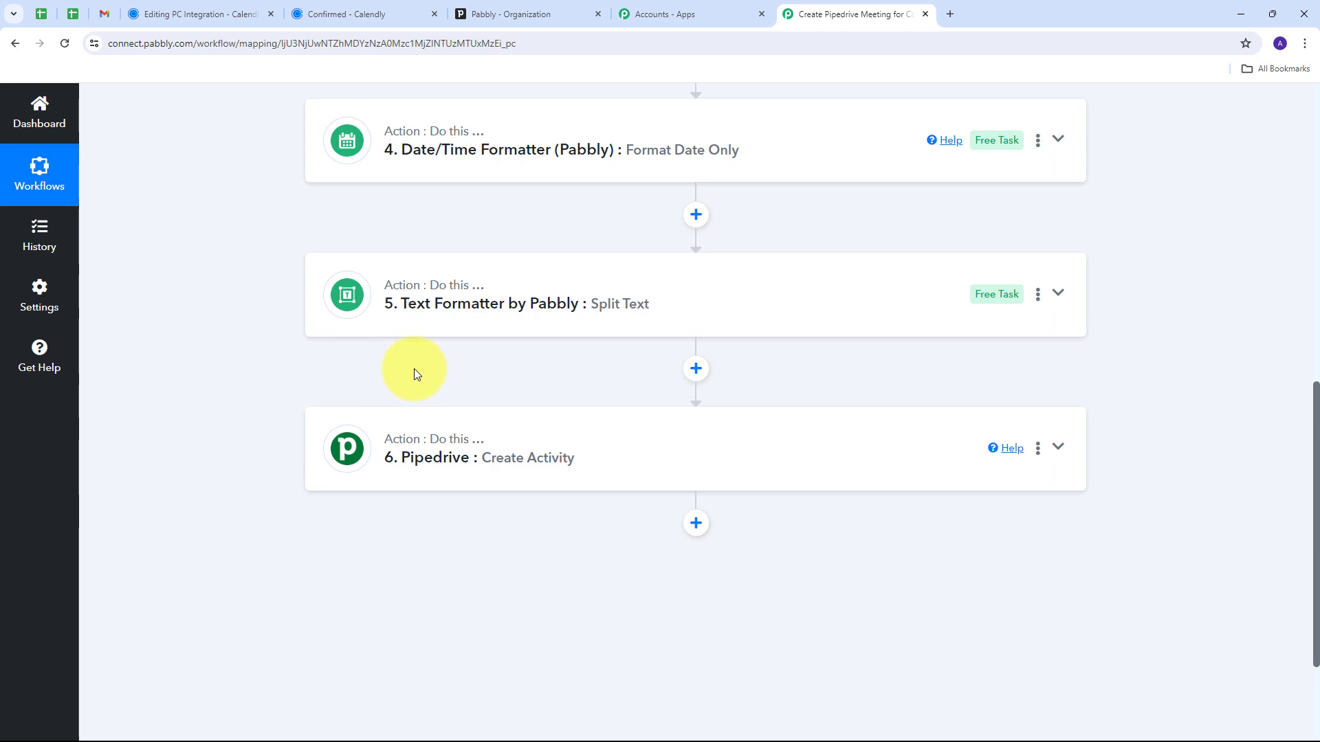
scroll(324, 417, up, 8)
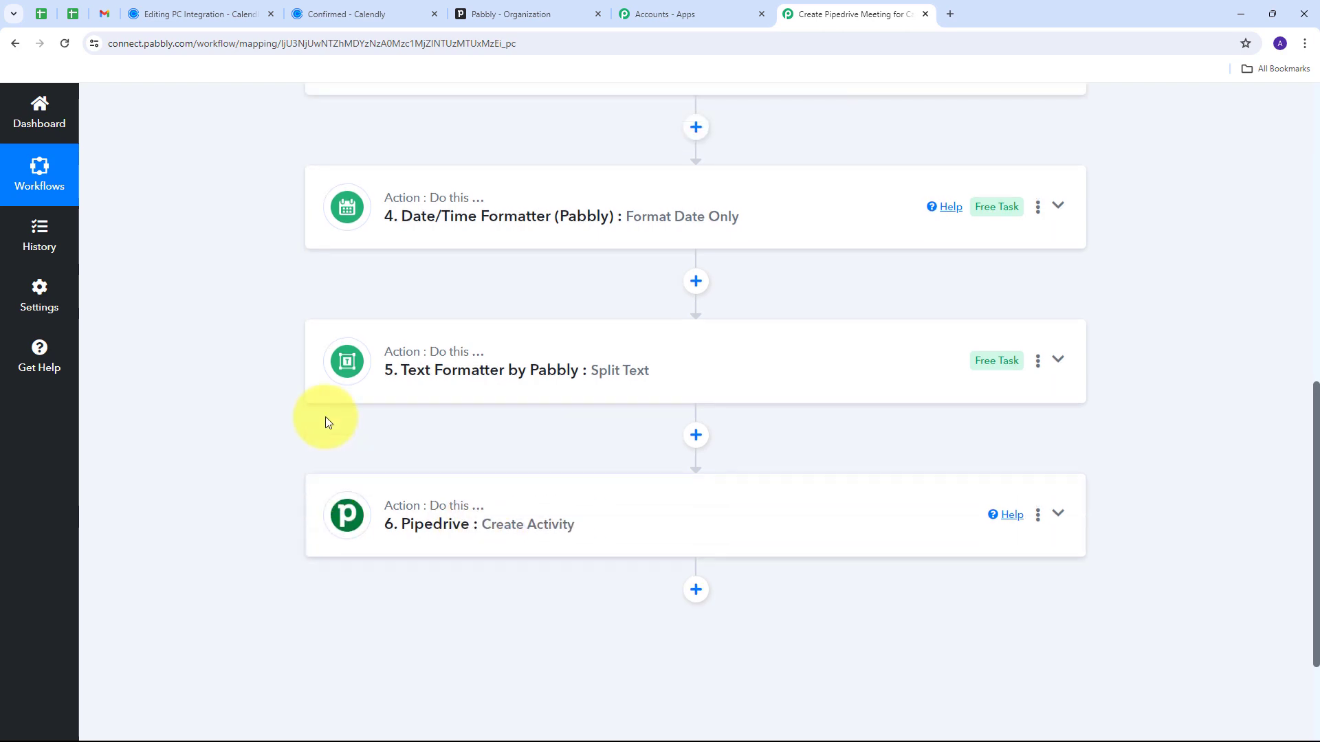